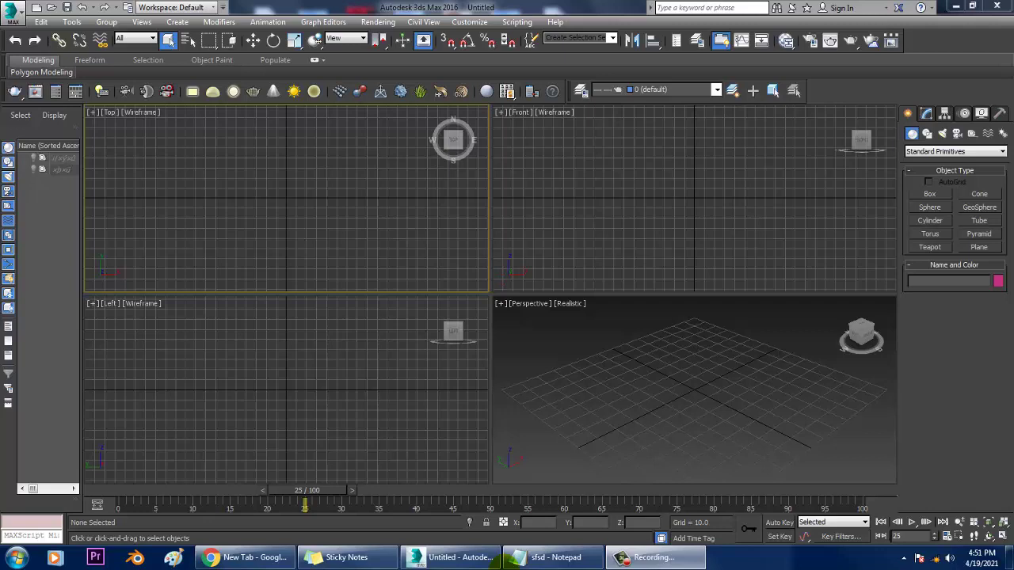
# Step: Open the image file viewer and browse to Local Disk D
pyautogui.click(684, 436)
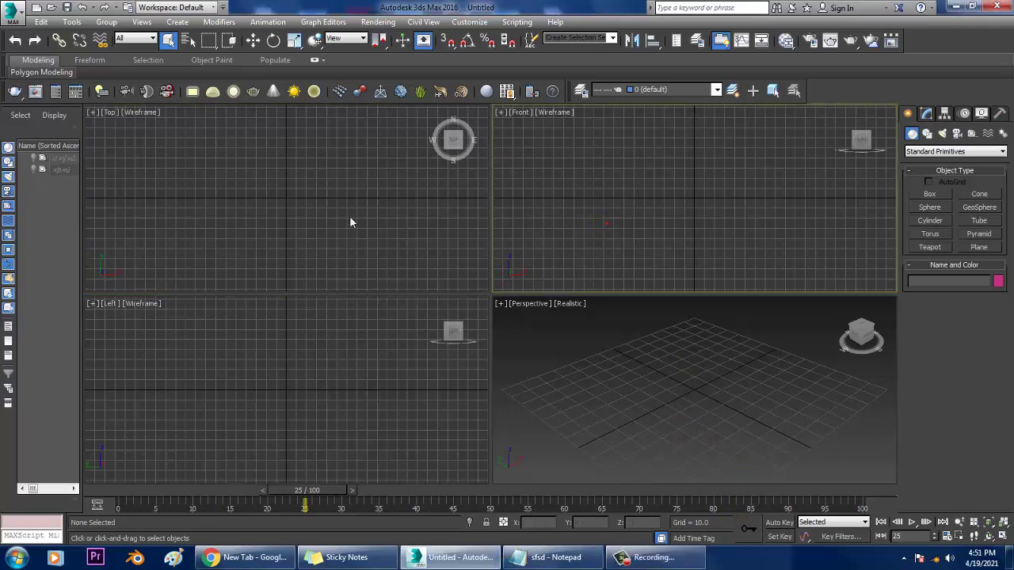
pyautogui.click(378, 21)
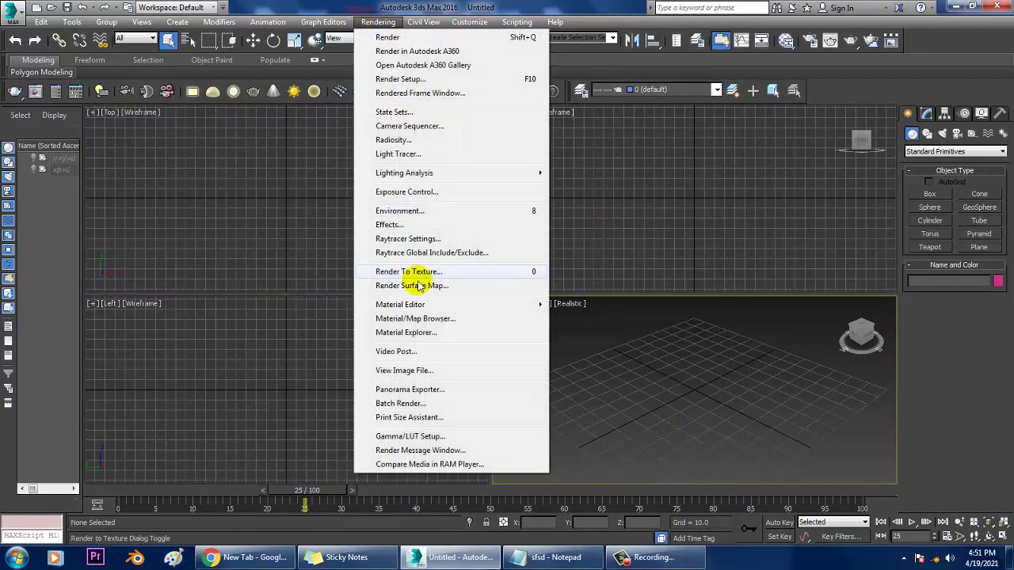
pyautogui.click(436, 371)
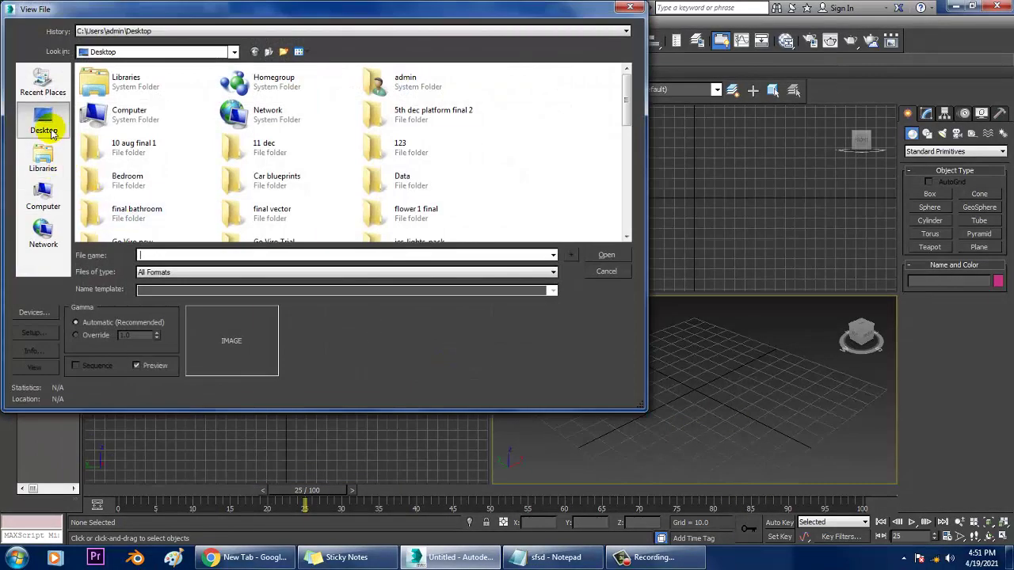
pyautogui.click(43, 195)
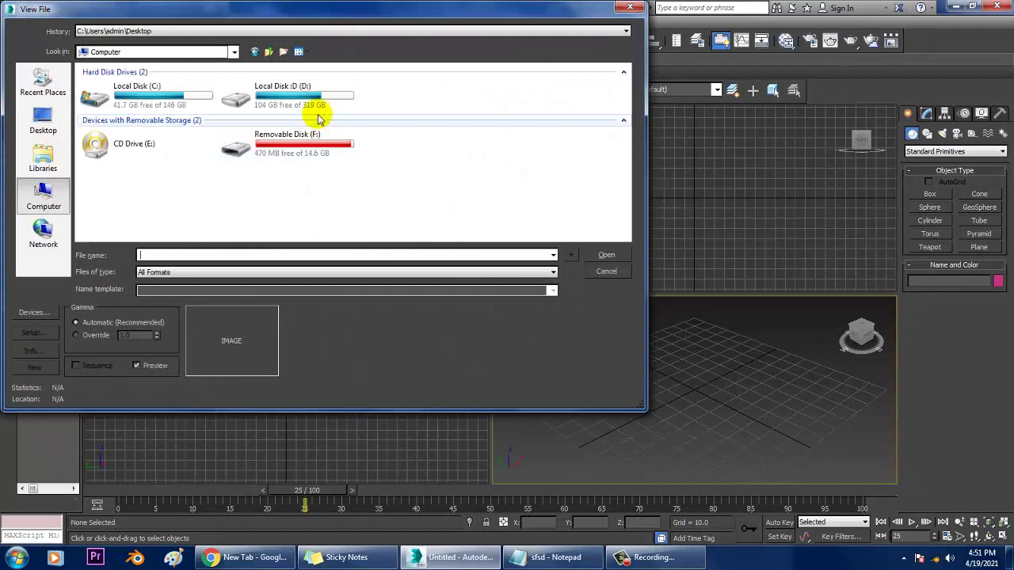
pyautogui.doubleClick(304, 105)
# Step: Open the sofa set.jpg reference image from the April 2021 folder
pyautogui.click(230, 158)
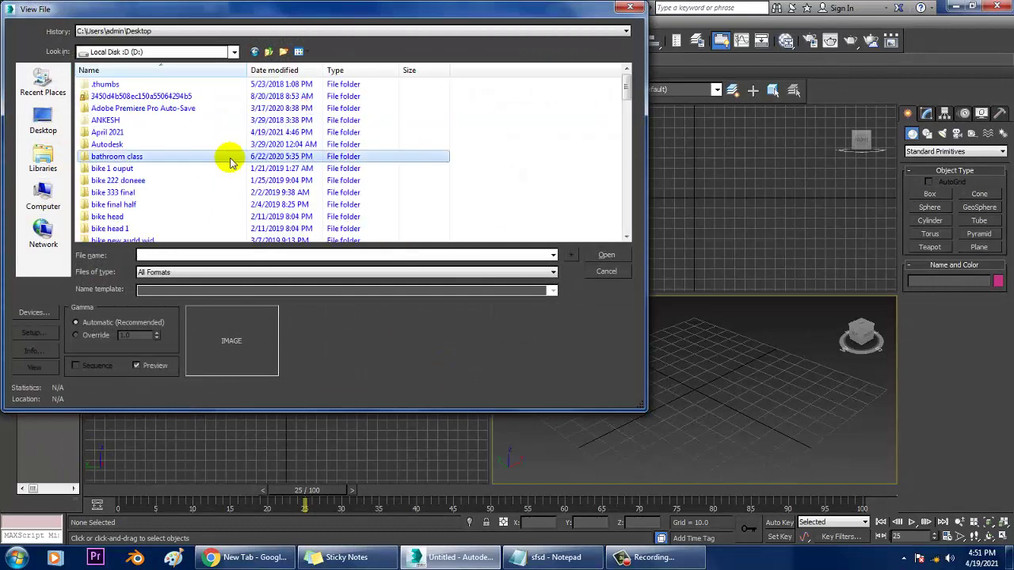
pyautogui.press('a')
pyautogui.scroll(17, 203, 166)
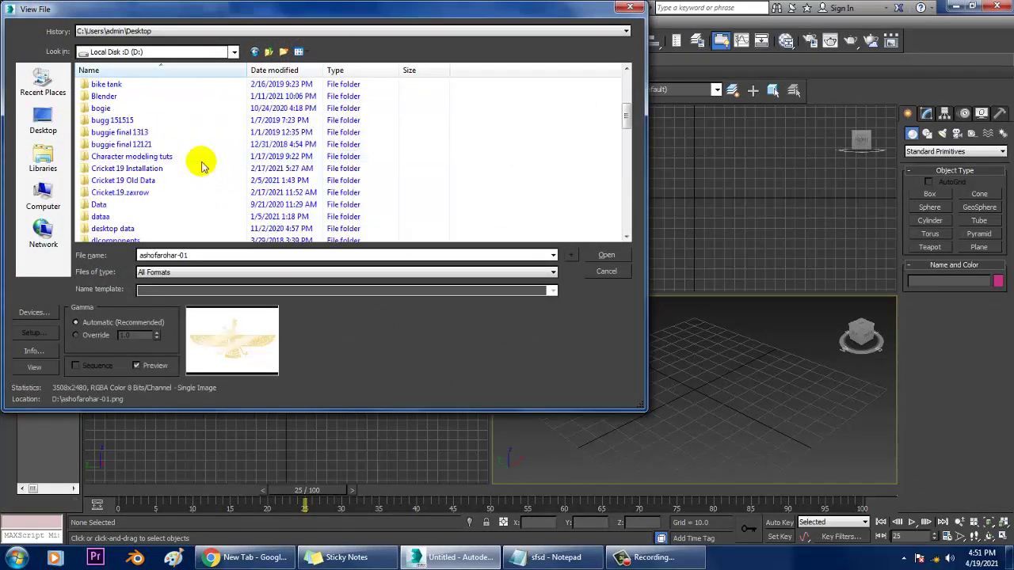
pyautogui.scroll(3, 198, 168)
pyautogui.click(106, 96)
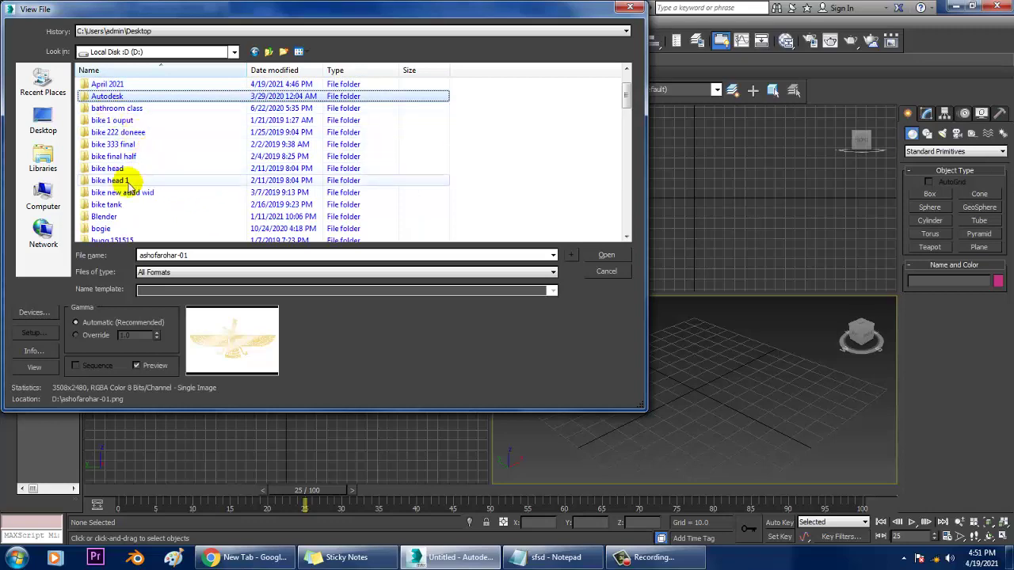
pyautogui.doubleClick(102, 84)
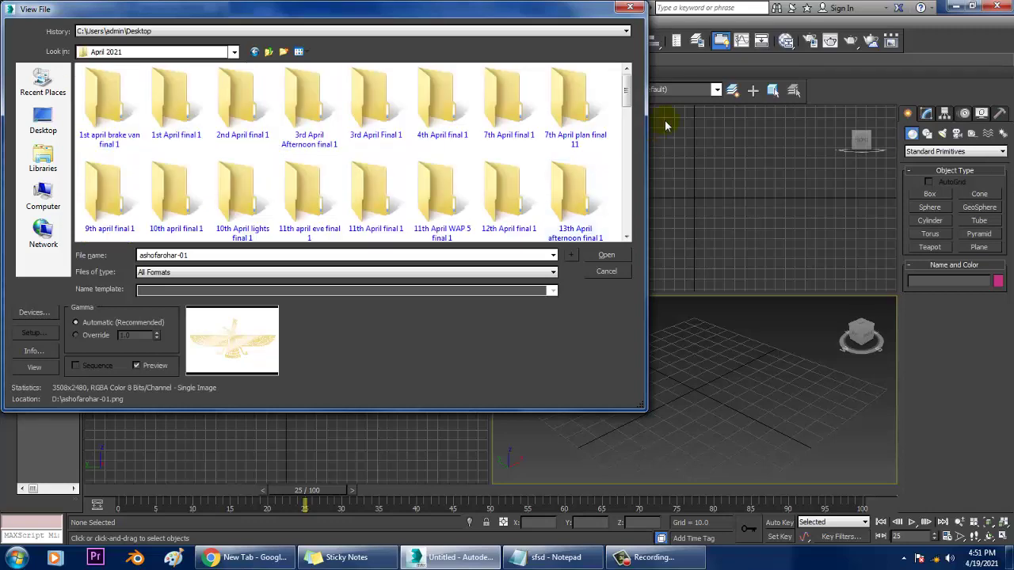
pyautogui.moveTo(627, 93); pyautogui.dragTo(629, 209)
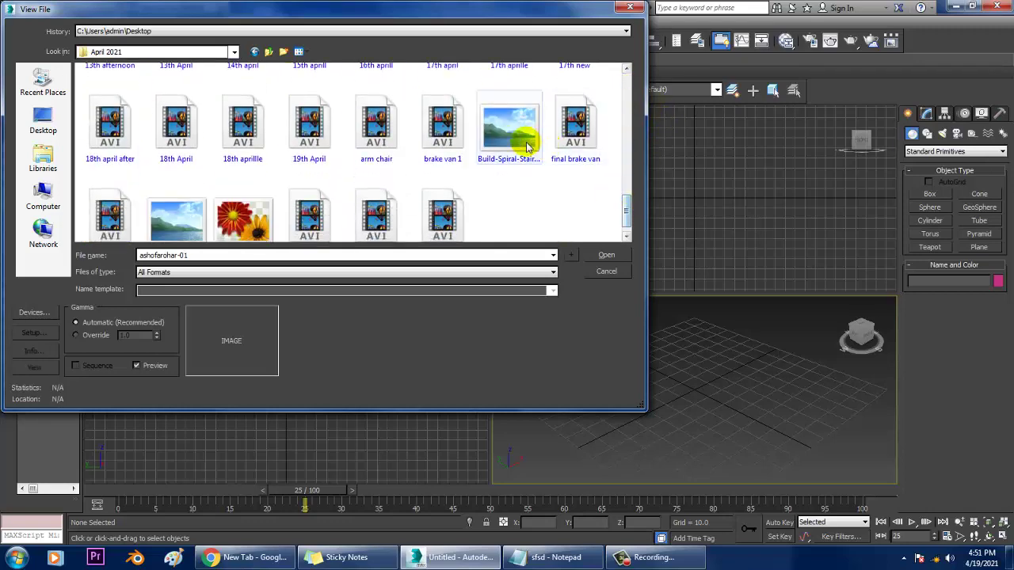
pyautogui.click(164, 247)
pyautogui.doubleClick(174, 212)
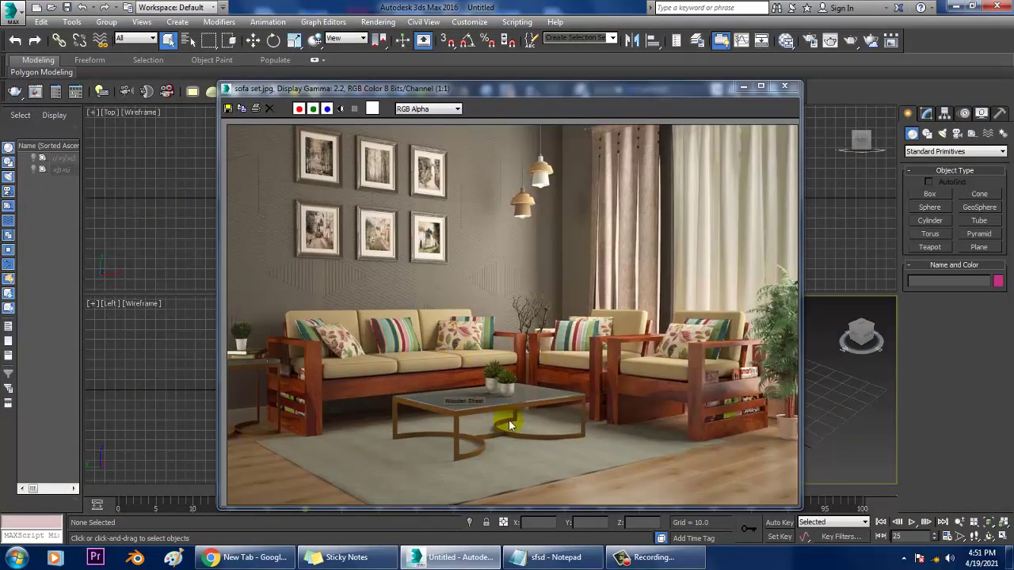
# Step: Move the reference image window aside and shrink it to uncover the Front and Perspective viewports
pyautogui.moveTo(570, 99); pyautogui.dragTo(331, 38)
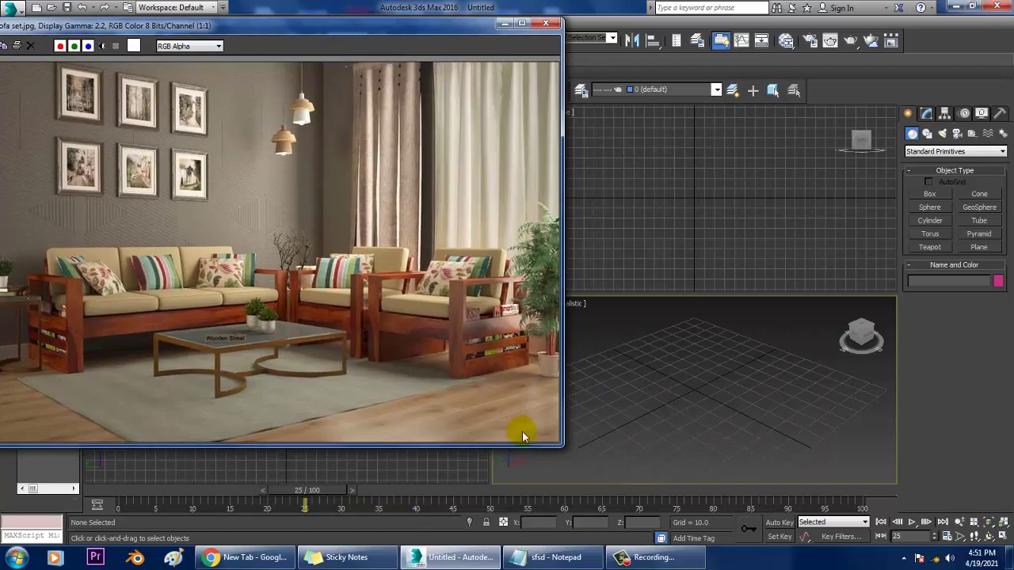
pyautogui.moveTo(561, 451); pyautogui.dragTo(408, 389)
pyautogui.scroll(-1, 253, 276)
# Step: Draw a large ground plane covering the home grid in the Perspective view
pyautogui.click(687, 391)
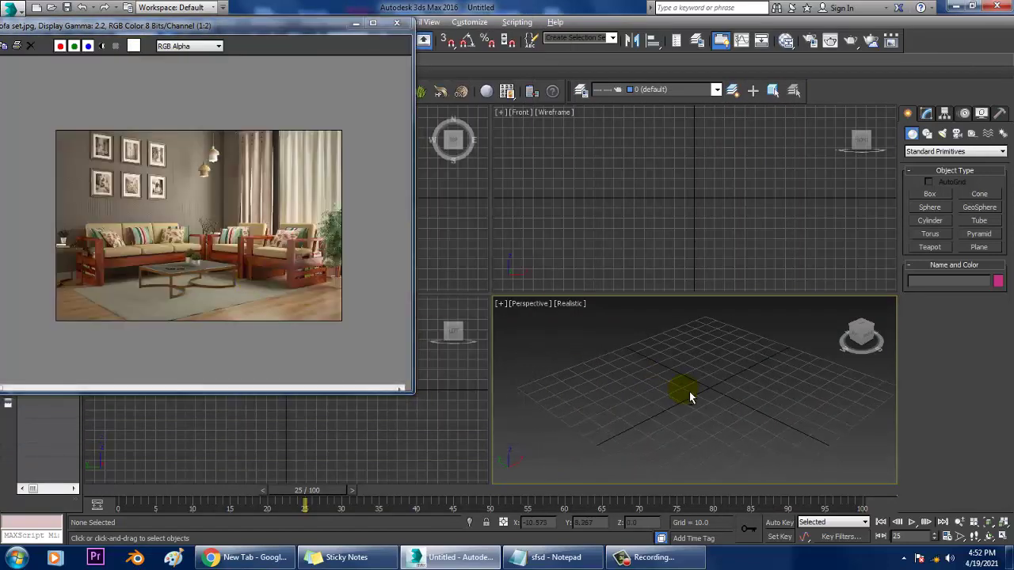
pyautogui.hotkey('alt', 'w')
pyautogui.scroll(-4, 792, 344)
pyautogui.click(978, 248)
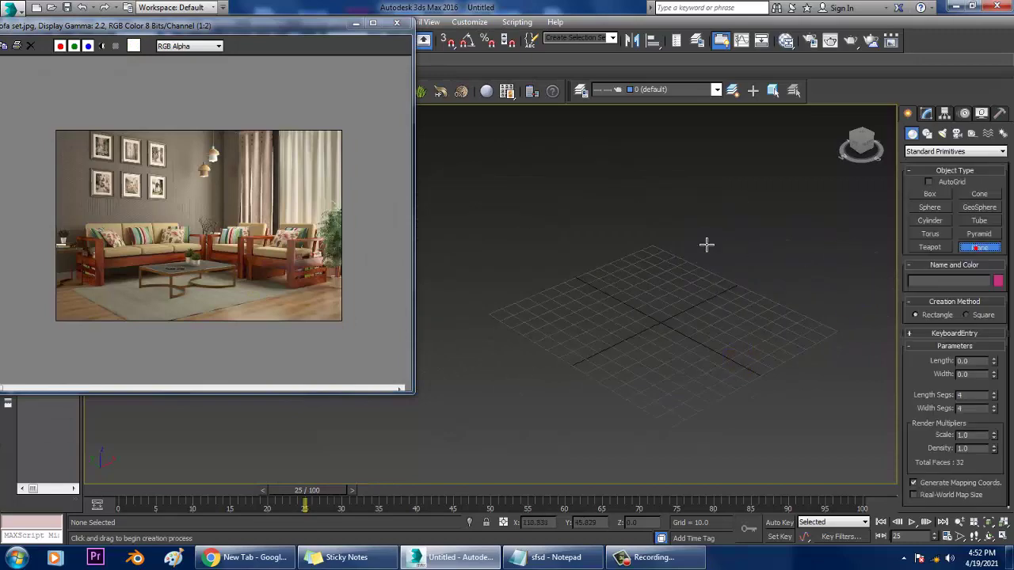
pyautogui.moveTo(672, 250); pyautogui.dragTo(593, 310)
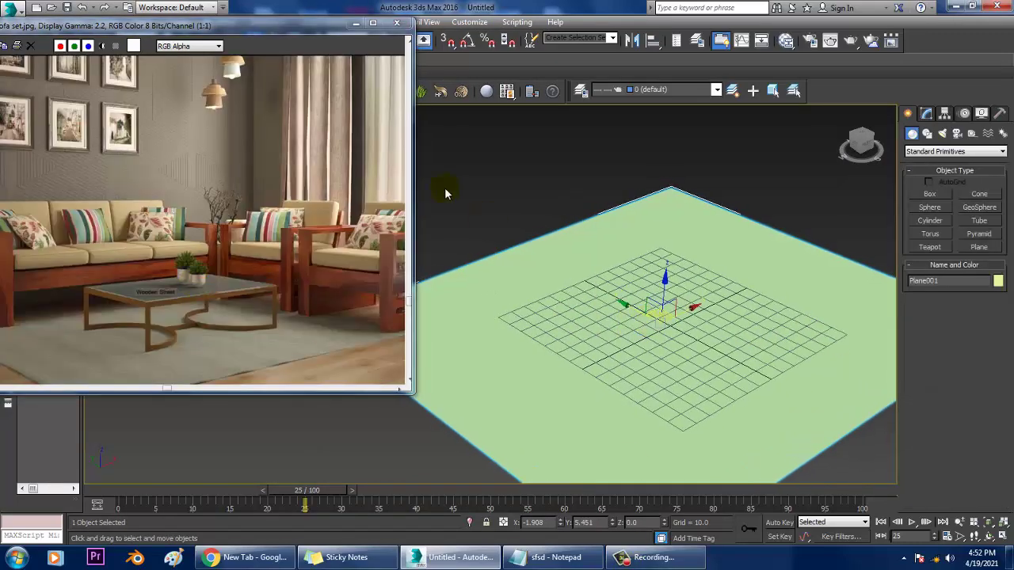
# Step: Draw a half-circle arc spline with a radius of about 24 in the Top view
pyautogui.hotkey('alt', 'w')
pyautogui.click(450, 204)
pyautogui.hotkey('alt', 'w')
pyautogui.moveTo(572, 214); pyautogui.dragTo(632, 224, button='middle')
pyautogui.click(926, 134)
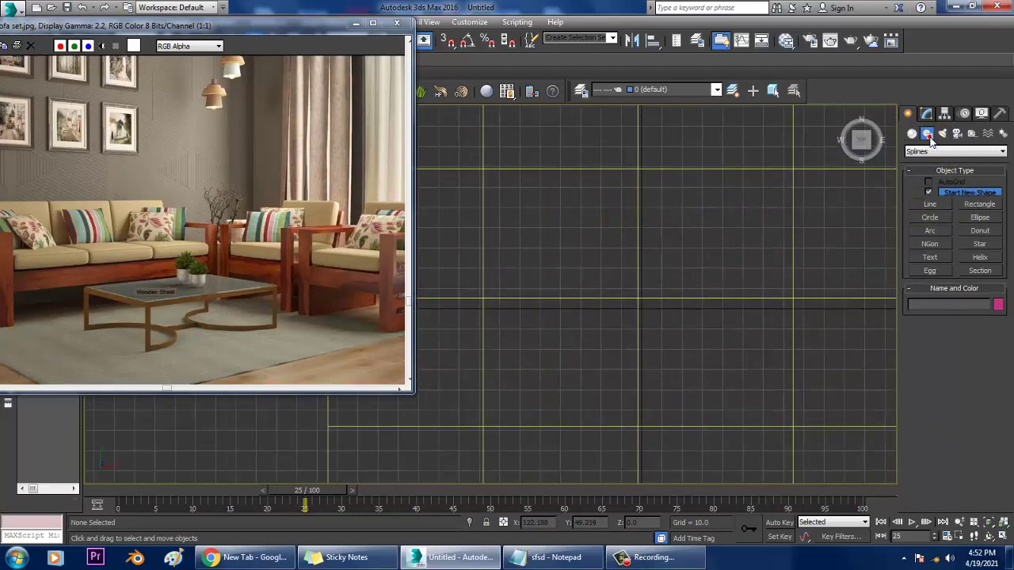
pyautogui.click(936, 232)
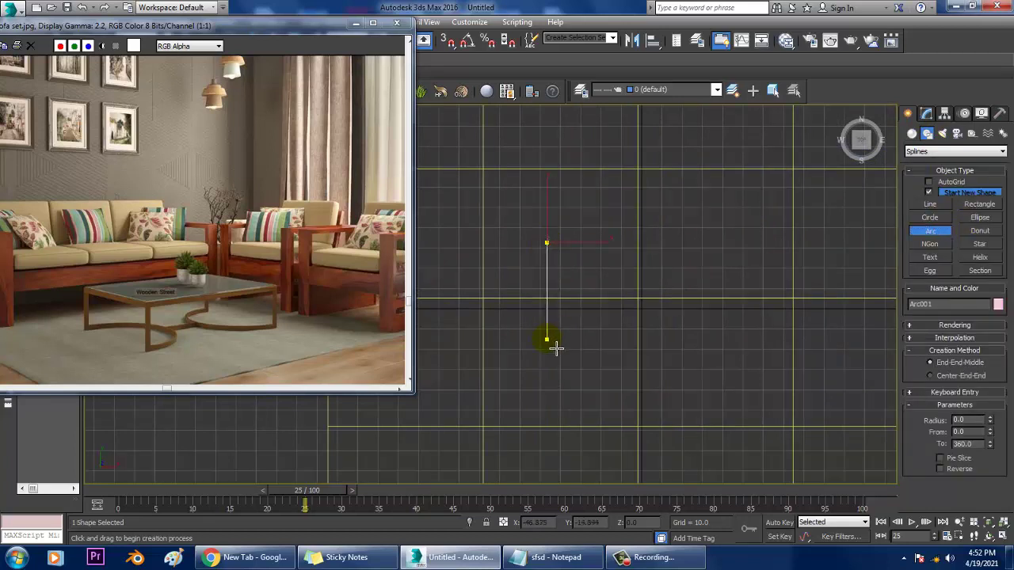
pyautogui.moveTo(547, 339); pyautogui.dragTo(547, 339)
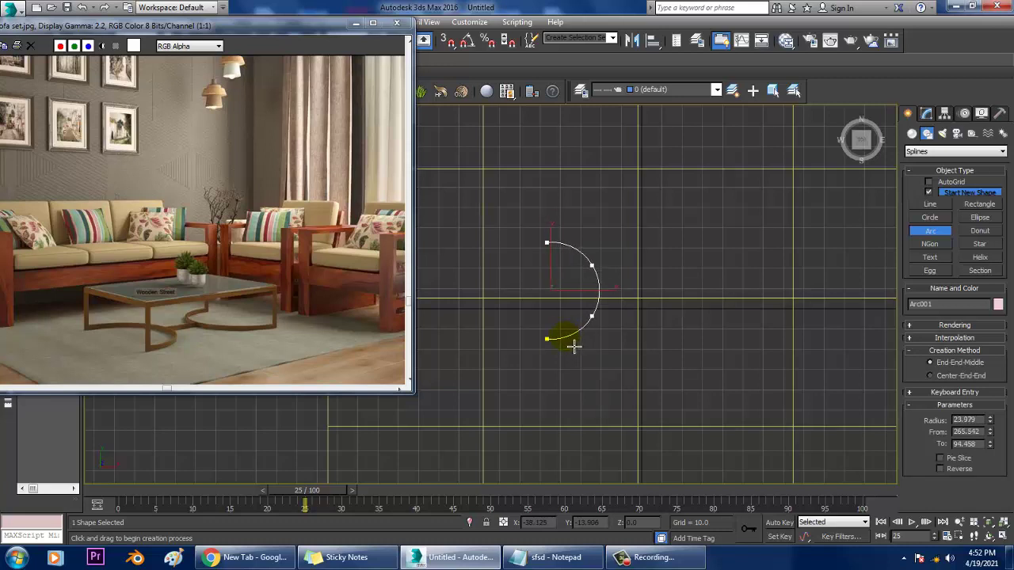
pyautogui.click(574, 346)
pyautogui.rightClick(565, 342)
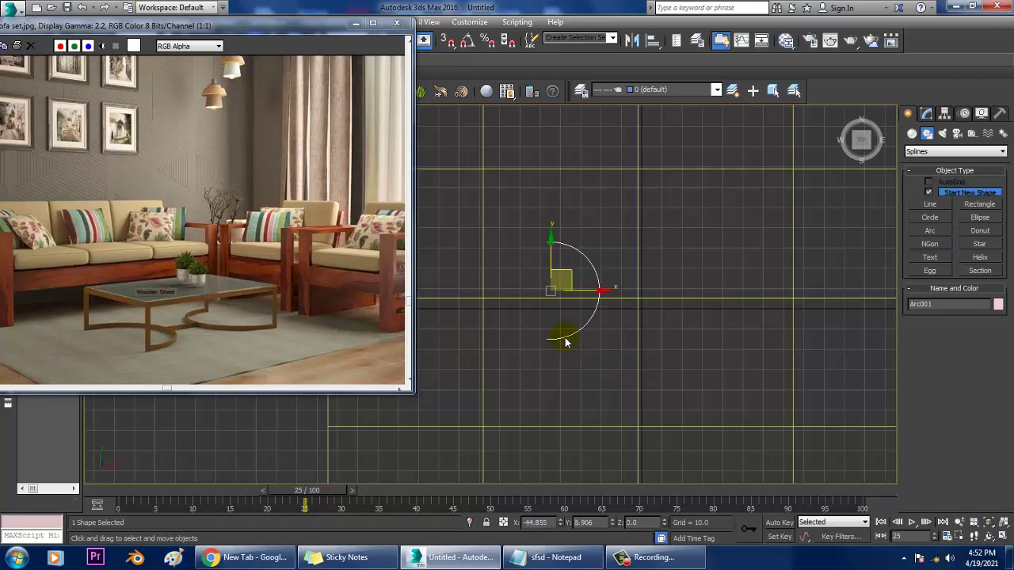
# Step: Enable the arc's thickness in the viewport with a rectangular cross-section
pyautogui.click(943, 114)
pyautogui.click(925, 251)
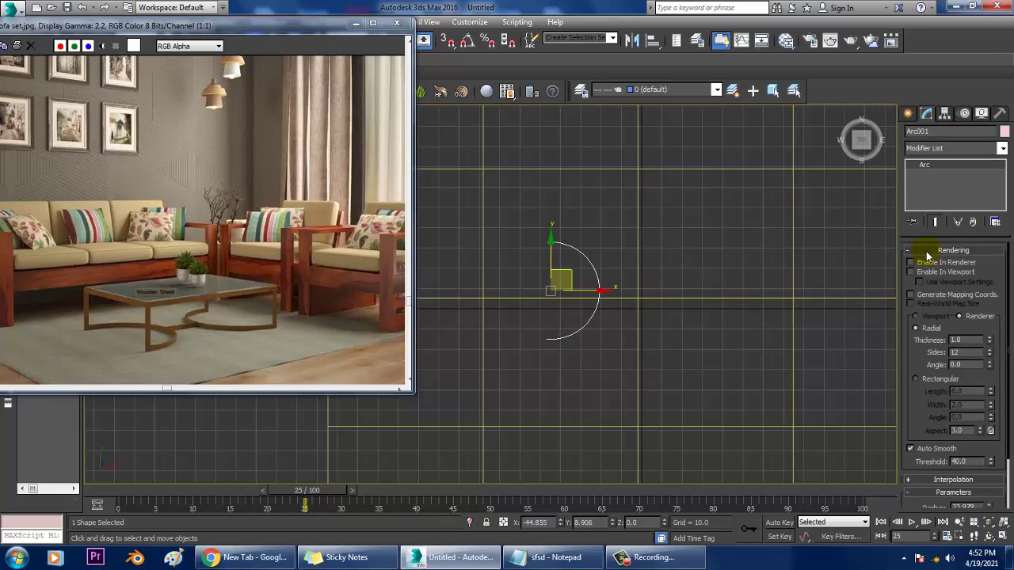
pyautogui.click(912, 272)
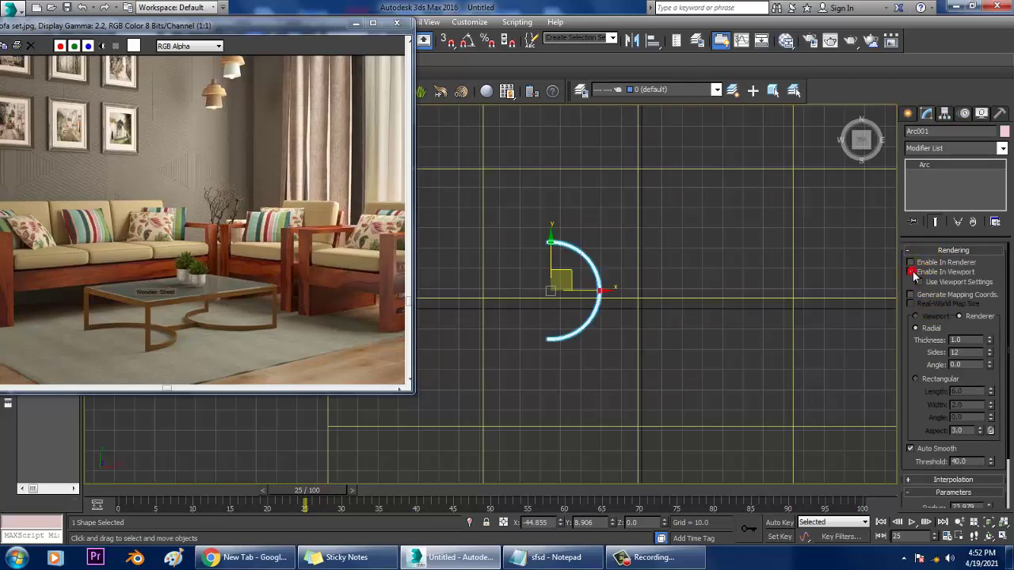
pyautogui.click(931, 384)
# Step: Raise the arc above the ground plane to a Z position of about 3.67
pyautogui.hotkey('alt', 'w')
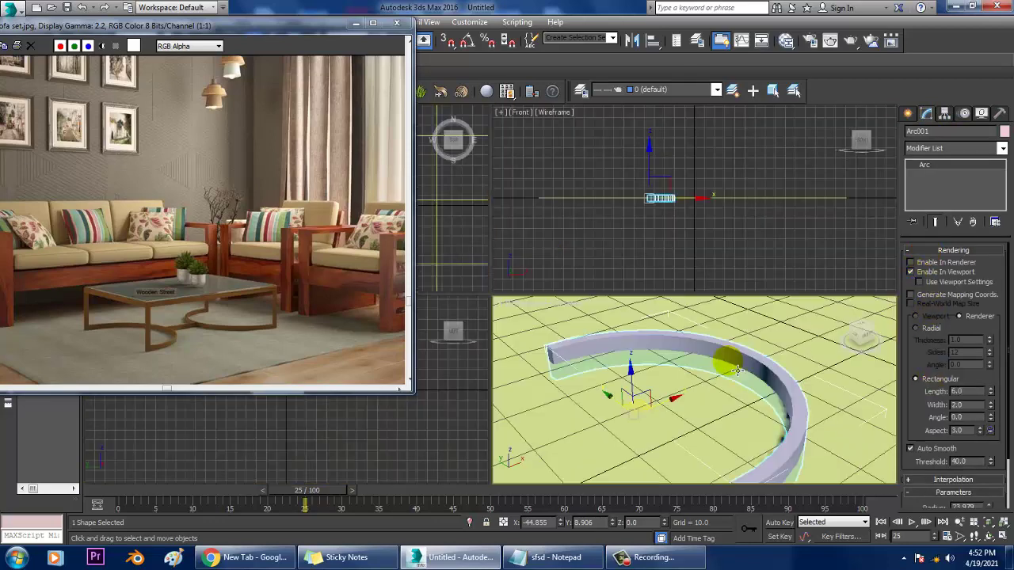
pyautogui.click(729, 361)
pyautogui.hotkey('alt', 'w')
pyautogui.keyDown('alt'); pyautogui.moveTo(730, 356); pyautogui.dragTo(549, 283, button='middle'); pyautogui.keyUp('alt')
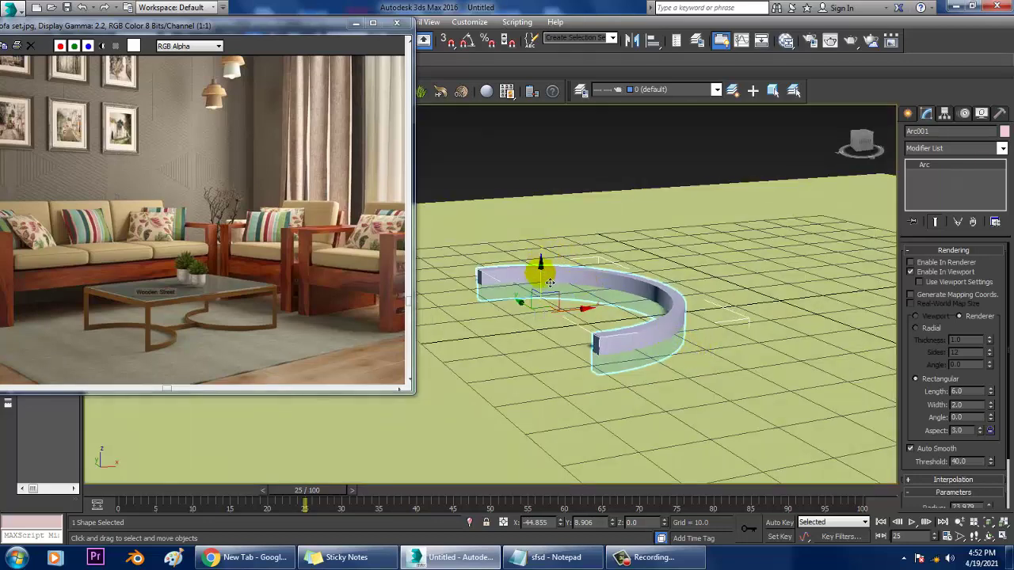
pyautogui.moveTo(554, 261); pyautogui.dragTo(550, 253)
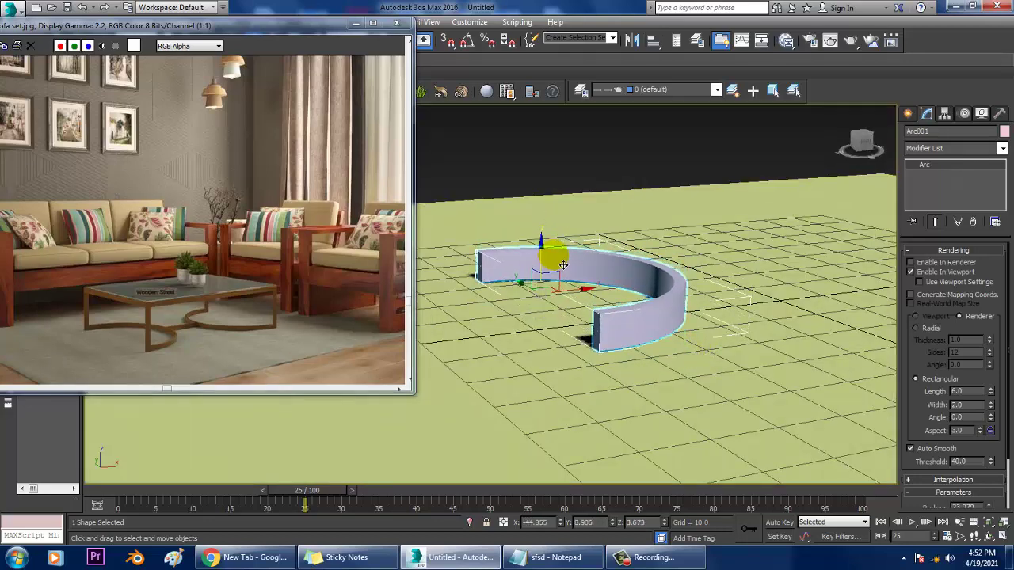
# Step: Set the arc's rectangular section to length 2.22 and width 1.0, and lower it to about Z 0.69
pyautogui.click(917, 379)
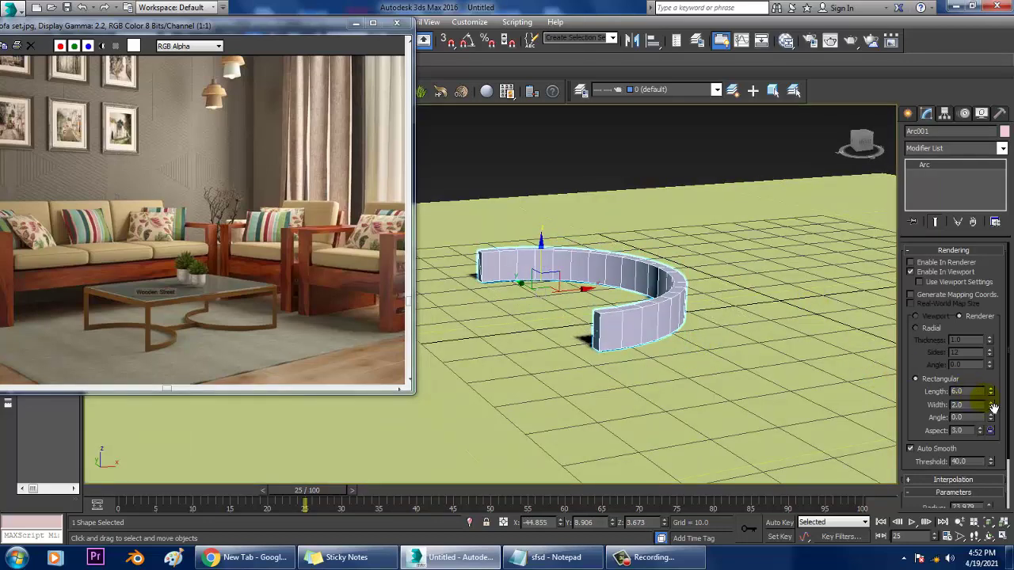
pyautogui.moveTo(991, 396); pyautogui.dragTo(994, 419)
pyautogui.scroll(2, 53, 313)
pyautogui.keyDown('alt'); pyautogui.moveTo(452, 324); pyautogui.dragTo(440, 303, button='middle'); pyautogui.keyUp('alt')
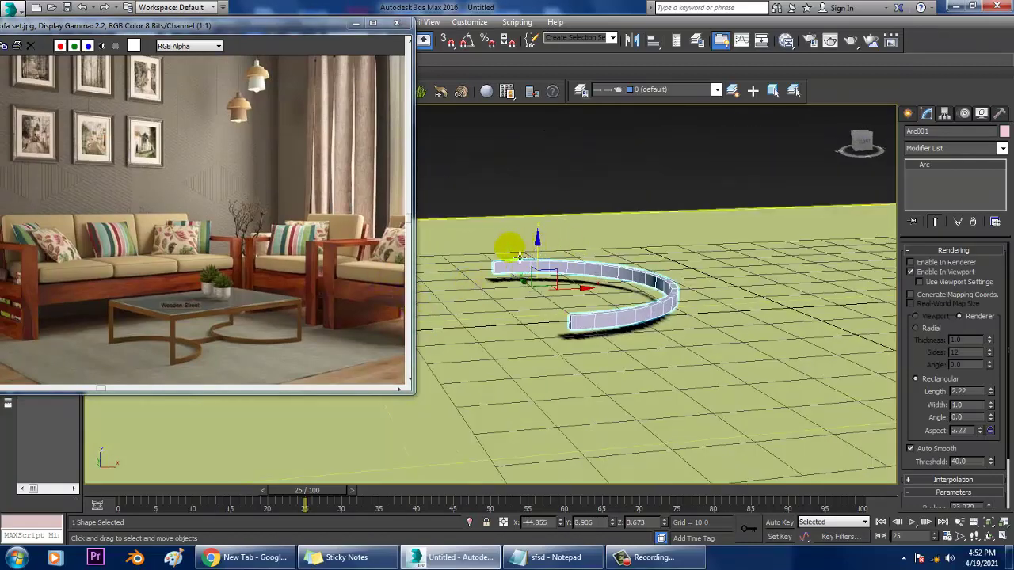
pyautogui.moveTo(546, 258); pyautogui.dragTo(554, 277)
# Step: Draw a vertical line about 17 units tall in the Front view, rising from the open end of the arc
pyautogui.hotkey('alt', 'w')
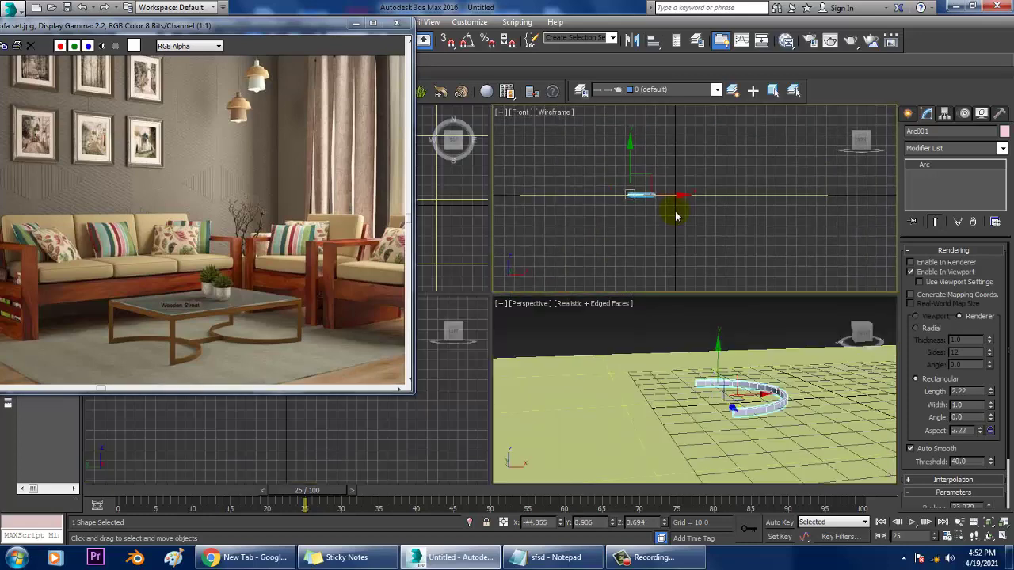
pyautogui.hotkey('alt', 'w')
pyautogui.scroll(4, 613, 262)
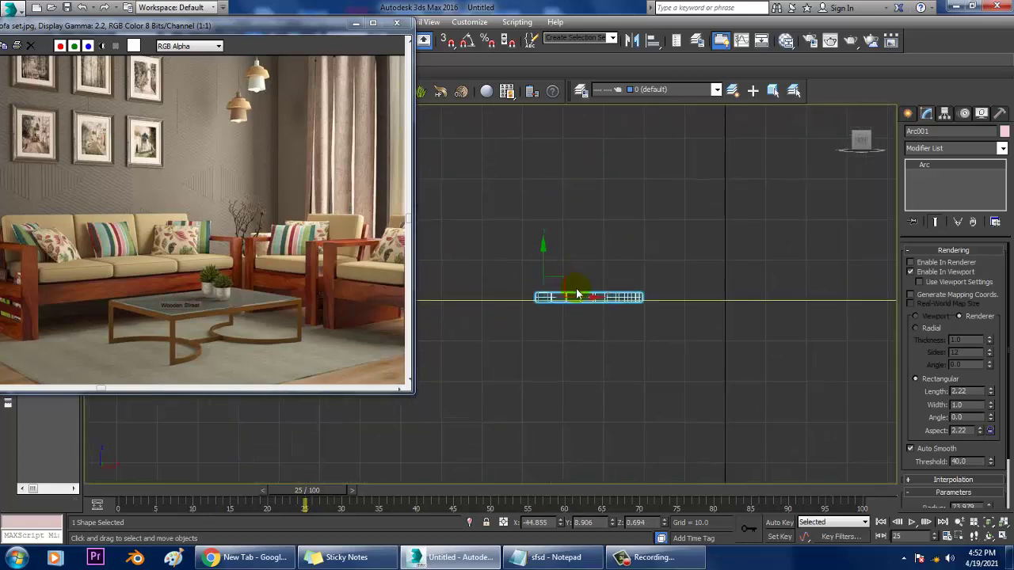
pyautogui.moveTo(757, 271); pyautogui.dragTo(691, 254, button='middle')
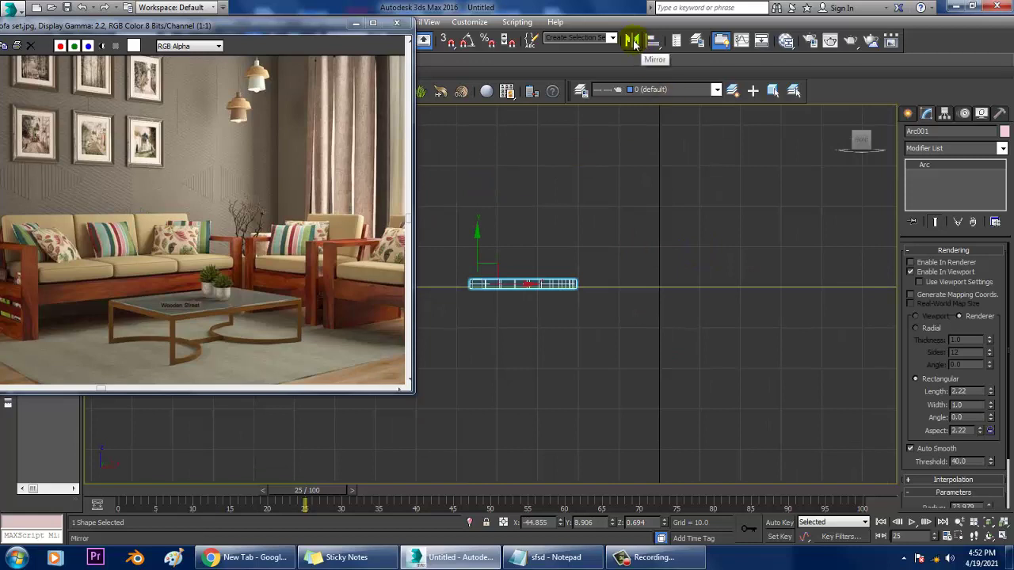
pyautogui.click(908, 114)
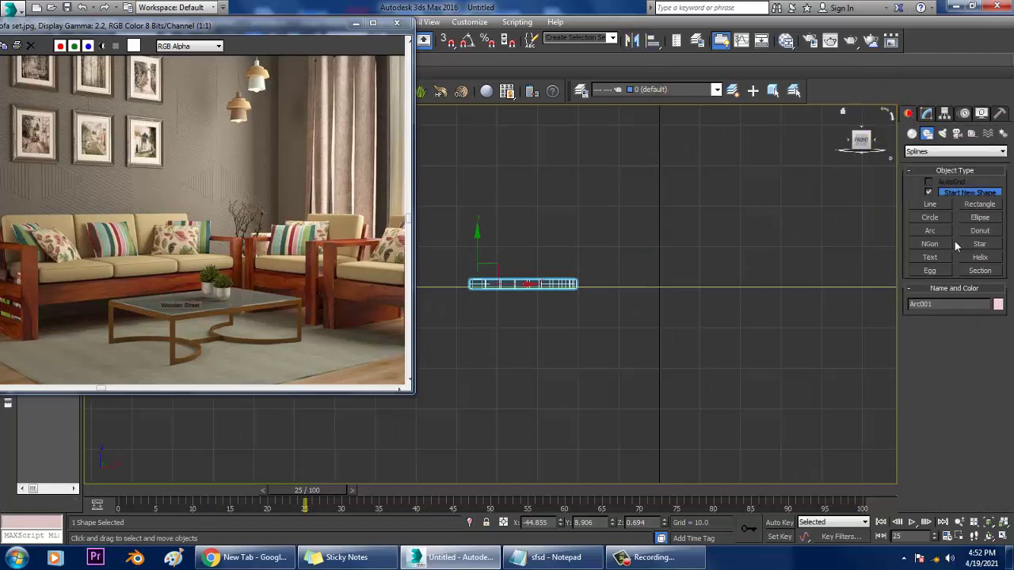
pyautogui.click(929, 205)
pyautogui.scroll(3, 549, 282)
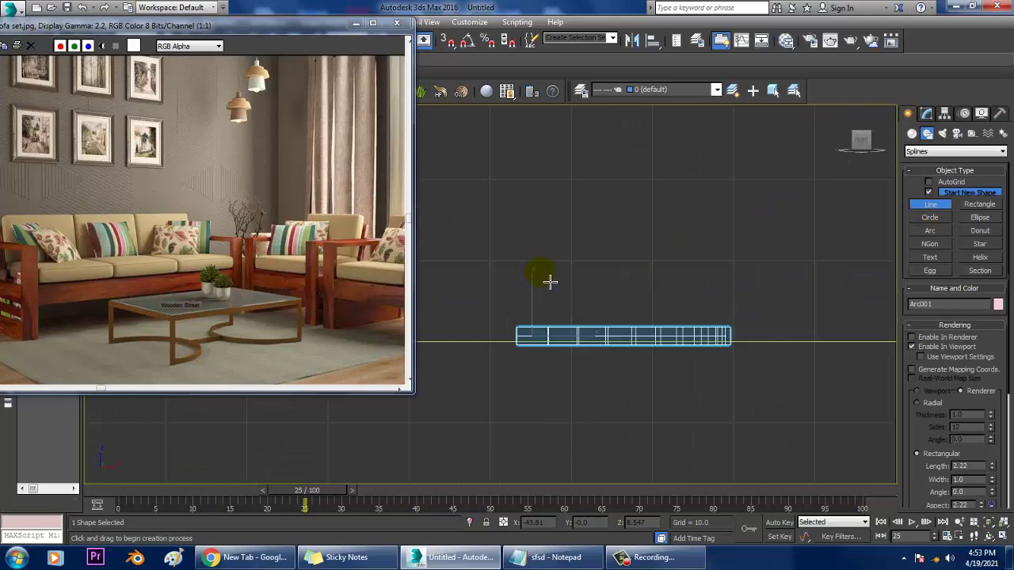
pyautogui.click(519, 340)
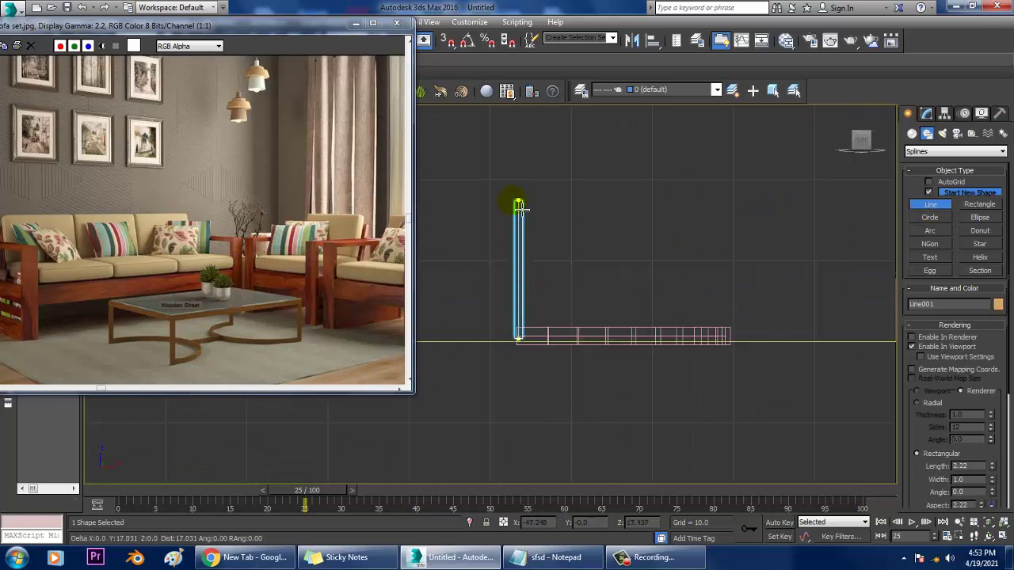
pyautogui.rightClick(523, 208)
pyautogui.rightClick(523, 208)
# Step: Set the angle snap to 90 degrees and rotate the vertical leg a quarter turn about its vertical axis in the Perspective view
pyautogui.hotkey('alt', 'w')
pyautogui.middleClick(785, 401)
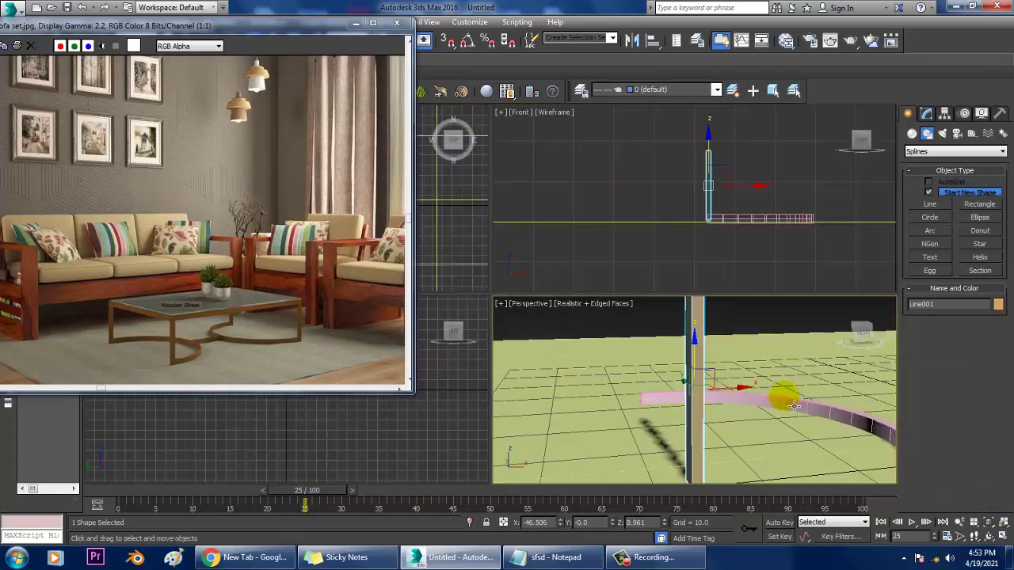
pyautogui.hotkey('alt', 'w')
pyautogui.scroll(-4, 785, 401)
pyautogui.keyDown('alt'); pyautogui.moveTo(695, 344); pyautogui.dragTo(675, 302, button='middle'); pyautogui.keyUp('alt')
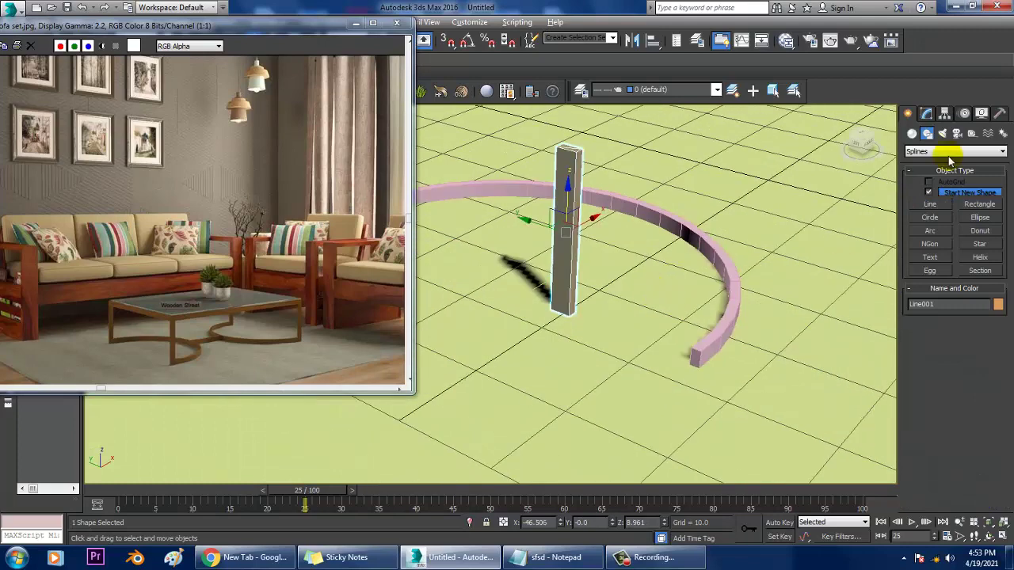
pyautogui.click(927, 116)
pyautogui.rightClick(469, 41)
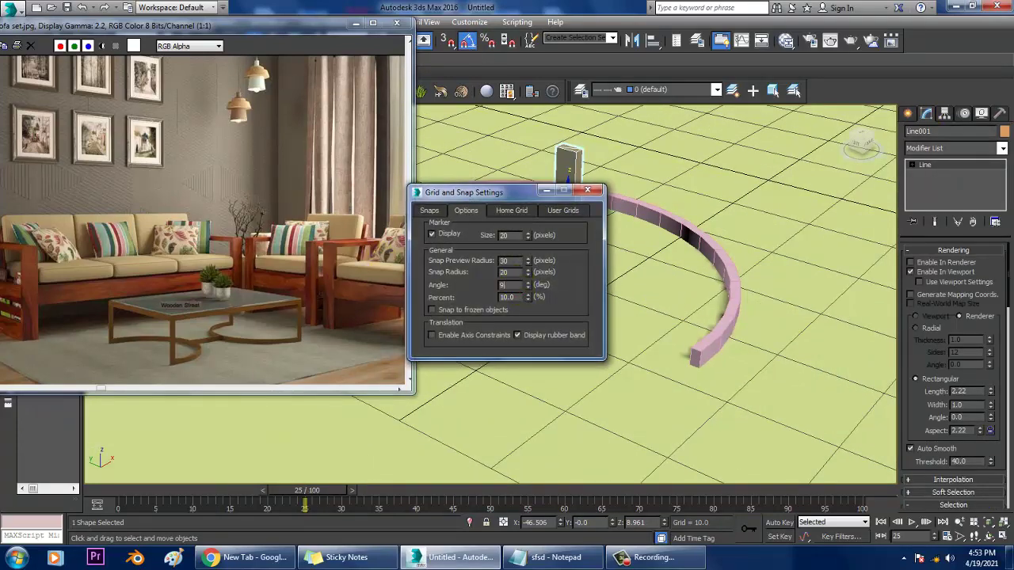
pyautogui.click(588, 194)
pyautogui.press('e')
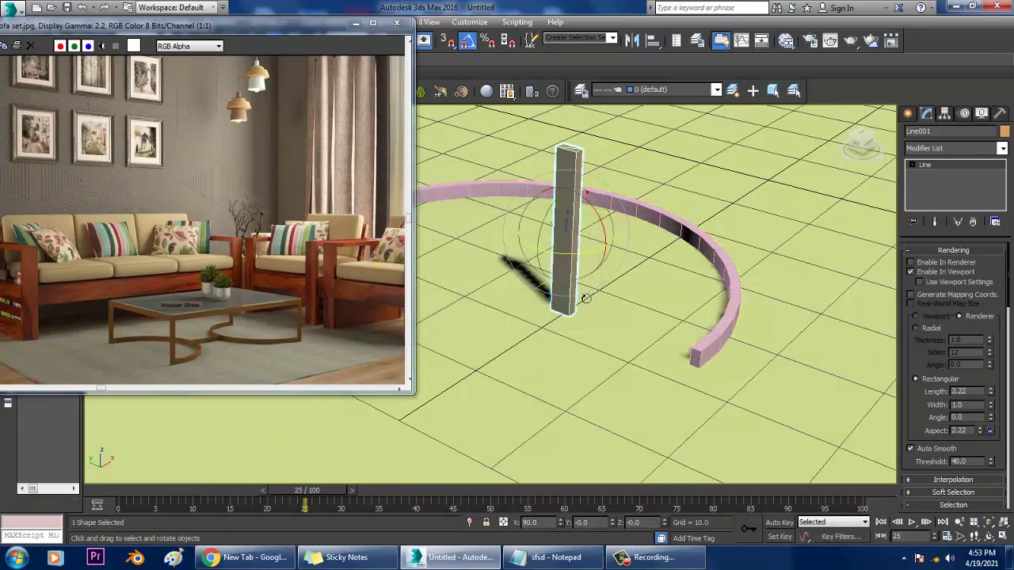
pyautogui.press('w')
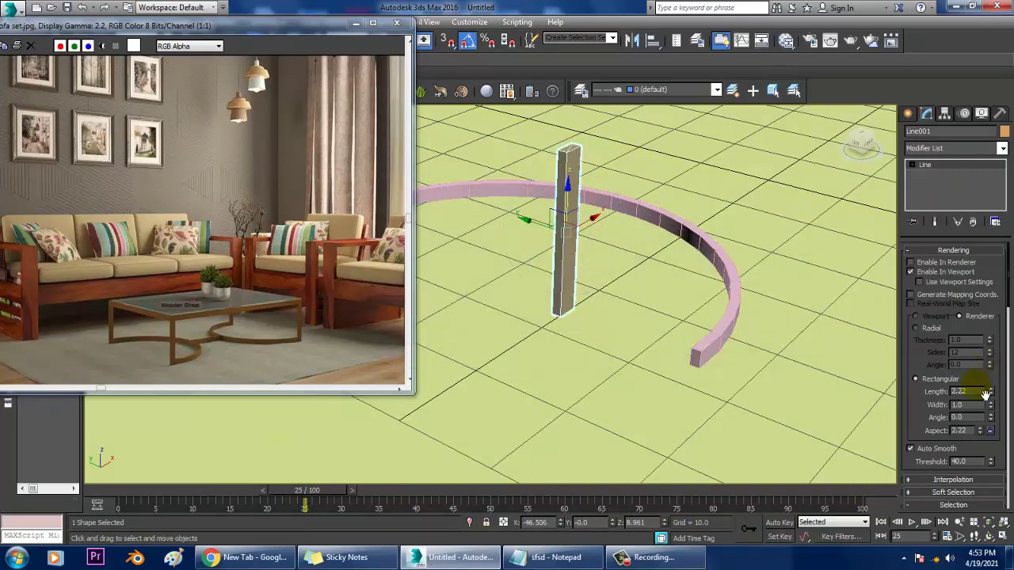
# Step: Set the leg's rectangular section length to 1.288 and move the leg to the arc's near open end, at Y about -15.27
pyautogui.moveTo(992, 396); pyautogui.dragTo(996, 415)
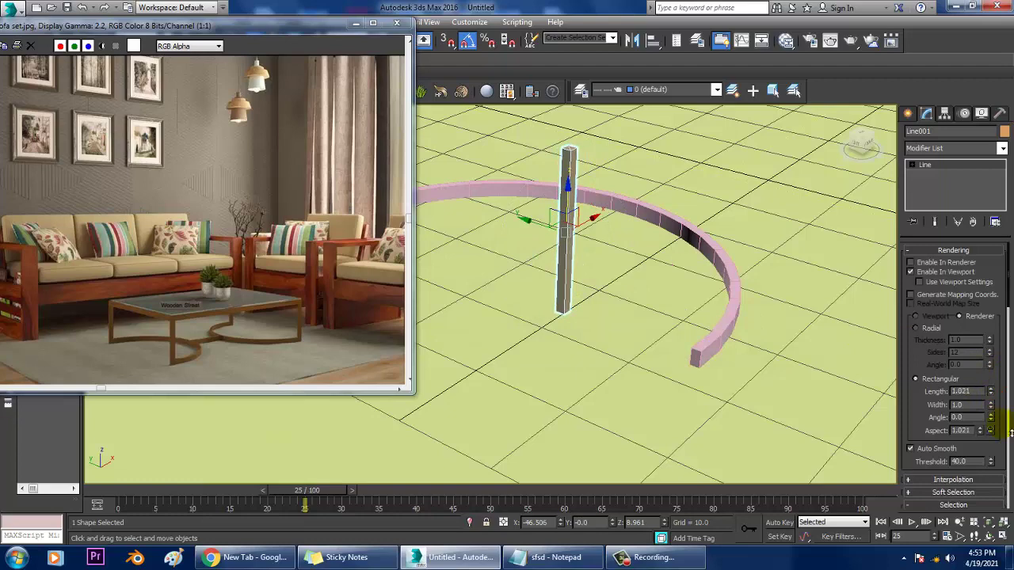
pyautogui.moveTo(551, 238); pyautogui.dragTo(683, 301)
pyautogui.keyDown('alt'); pyautogui.moveTo(683, 302); pyautogui.dragTo(912, 378, button='middle'); pyautogui.keyUp('alt')
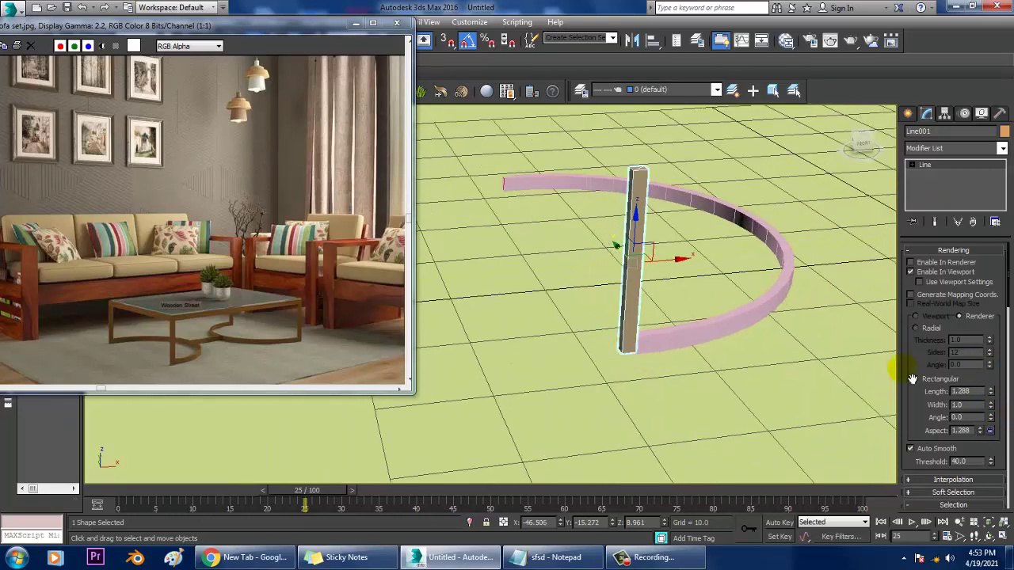
# Step: Try converting the arc to an editable spline and attaching the vertical leg to it
pyautogui.scroll(-5, 925, 432)
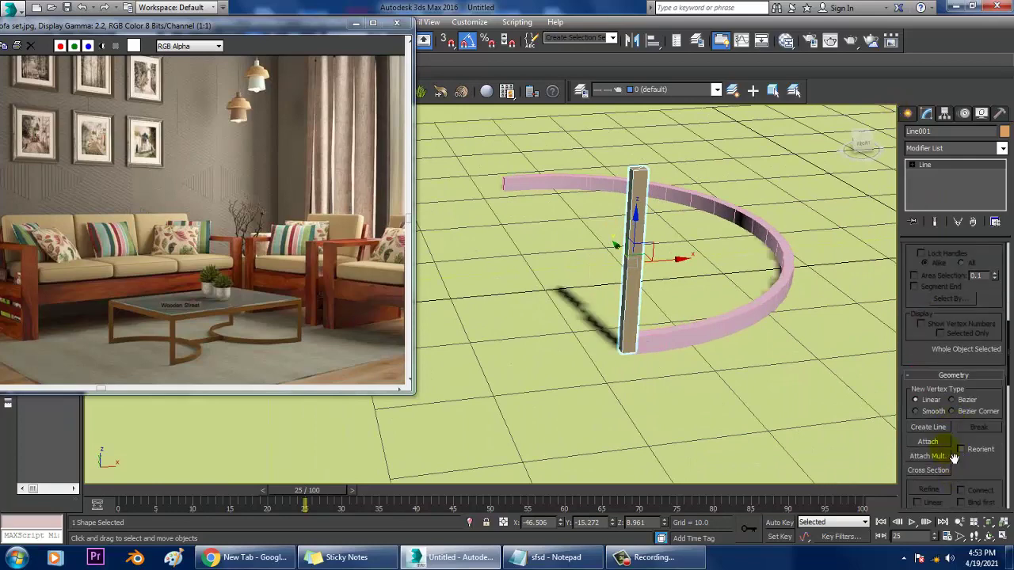
pyautogui.click(720, 320)
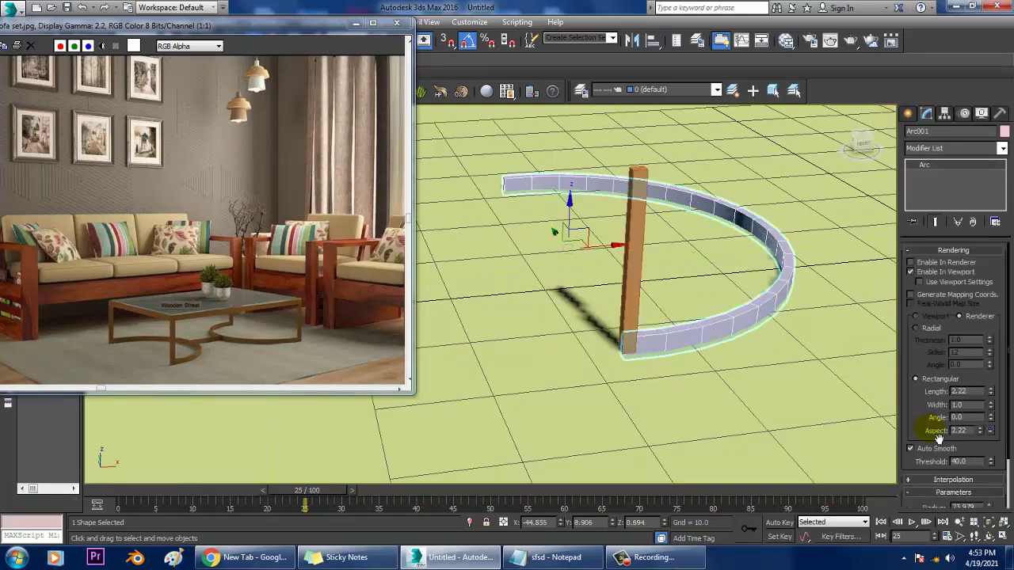
pyautogui.moveTo(934, 436); pyautogui.dragTo(928, 297)
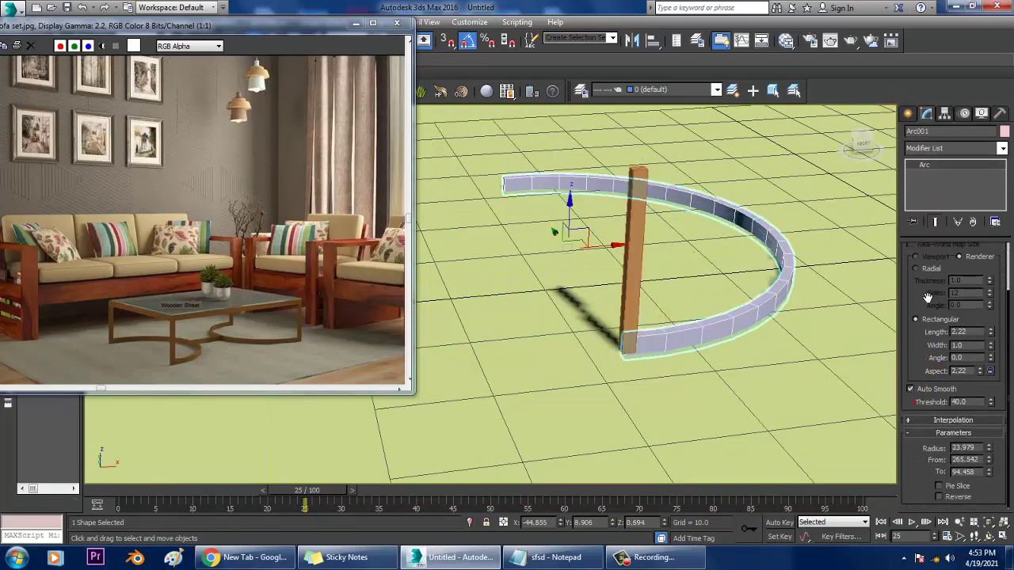
pyautogui.rightClick(936, 167)
pyautogui.click(974, 245)
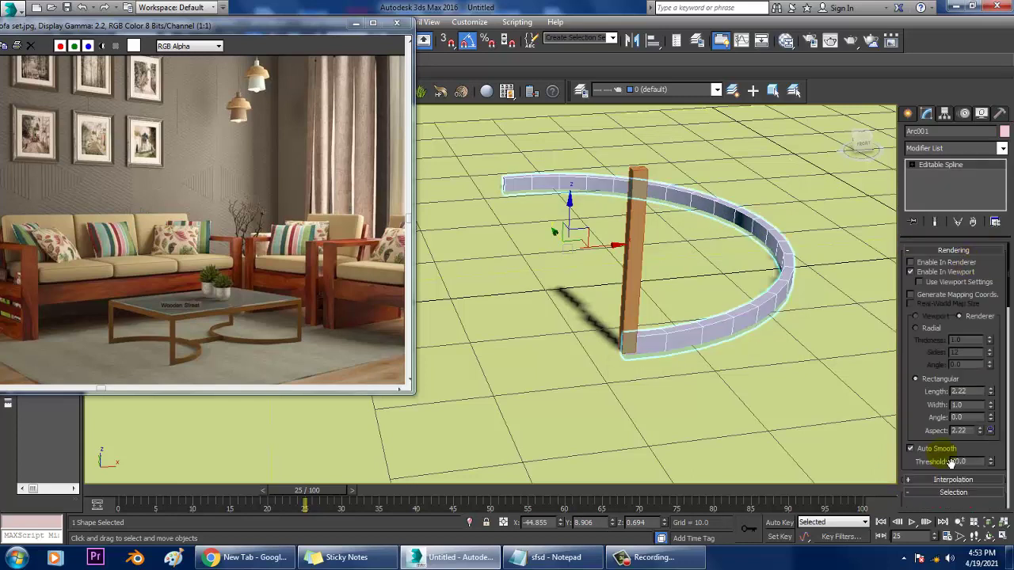
pyautogui.scroll(-5, 927, 424)
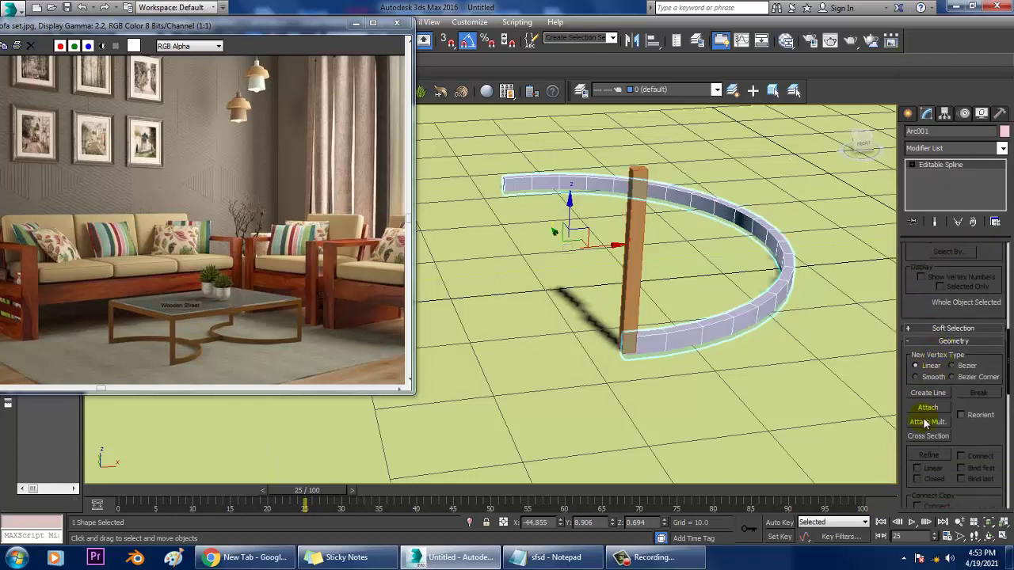
pyautogui.click(927, 407)
pyautogui.click(634, 279)
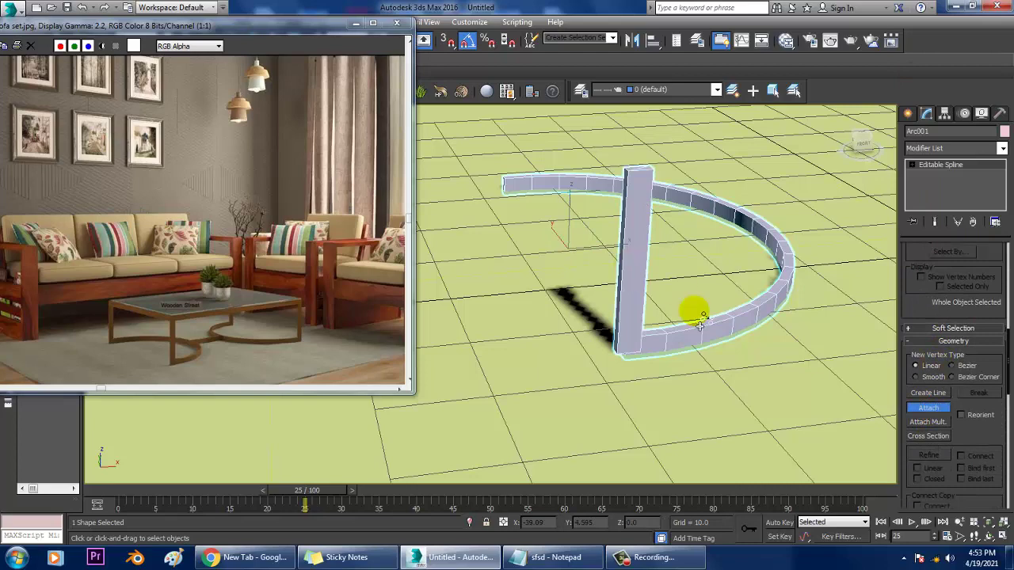
# Step: Check the corner vertices where the leg meets the arc, and undo the attachment of the leg
pyautogui.keyDown('alt'); pyautogui.moveTo(690, 306); pyautogui.dragTo(647, 288, button='middle'); pyautogui.keyUp('alt')
pyautogui.rightClick(592, 308)
pyautogui.keyDown('alt'); pyautogui.moveTo(591, 308); pyautogui.dragTo(611, 311, button='middle'); pyautogui.keyUp('alt')
pyautogui.press('1')
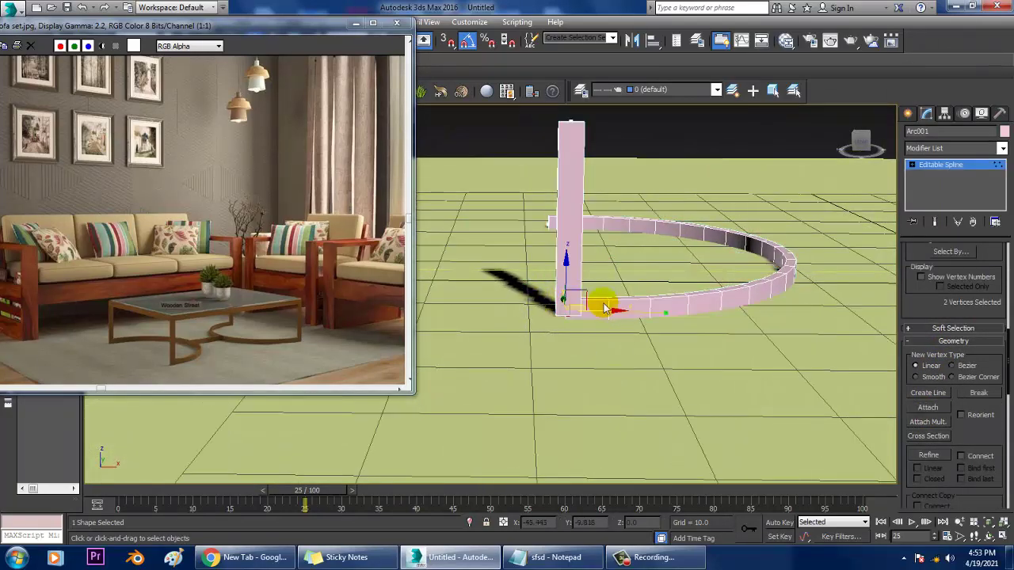
pyautogui.click(960, 171)
pyautogui.keyDown('alt'); pyautogui.moveTo(616, 224); pyautogui.dragTo(701, 274, button='middle'); pyautogui.keyUp('alt')
pyautogui.hotkey('ctrl', 'z')
# Step: Copy the vertical leg along Y to the arc's other open end, at Y about 33.03
pyautogui.click(617, 223)
pyautogui.scroll(-2, 618, 213)
pyautogui.keyDown('shift'); pyautogui.moveTo(745, 250); pyautogui.dragTo(412, 245); pyautogui.keyUp('shift')
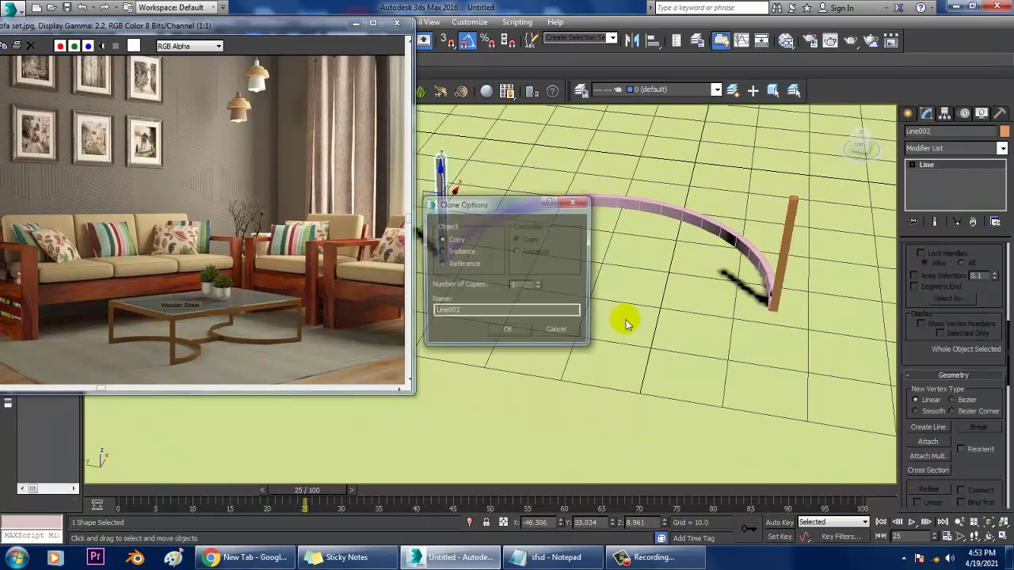
pyautogui.click(501, 339)
pyautogui.keyDown('alt'); pyautogui.moveTo(546, 308); pyautogui.dragTo(593, 296, button='middle'); pyautogui.keyUp('alt')
pyautogui.moveTo(477, 274); pyautogui.dragTo(573, 296, button='middle')
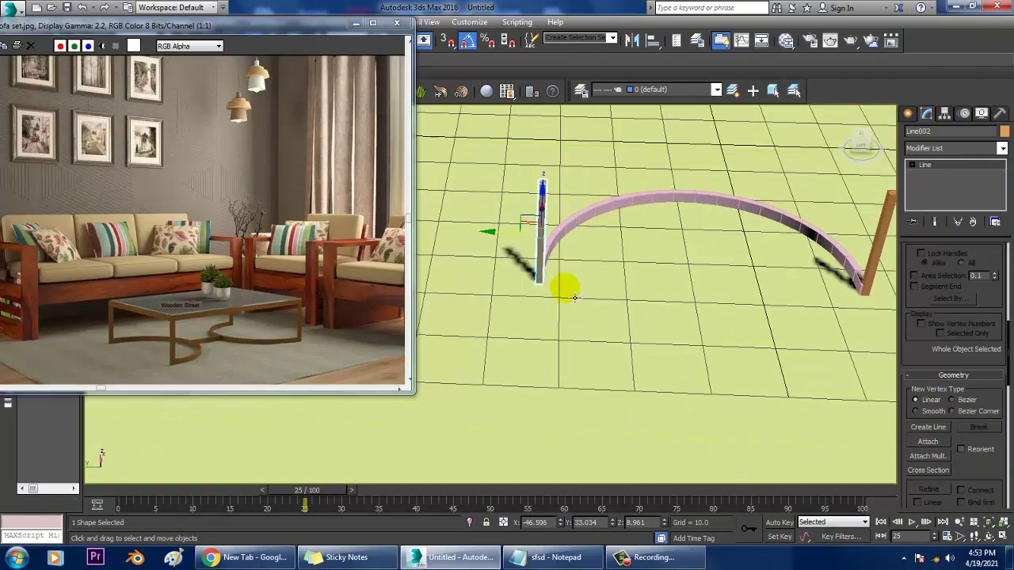
# Step: Attach the arc and the second leg to the first leg's line to form one spline object
pyautogui.scroll(5, 547, 276)
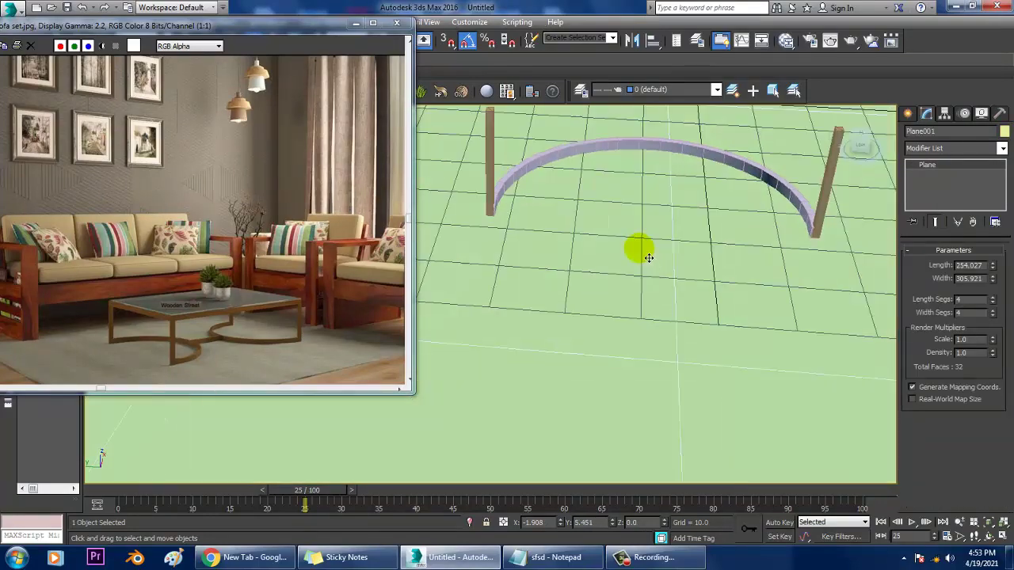
pyautogui.keyDown('alt'); pyautogui.moveTo(641, 253); pyautogui.dragTo(616, 227, button='middle'); pyautogui.keyUp('alt')
pyautogui.click(593, 210)
pyautogui.scroll(3, 858, 308)
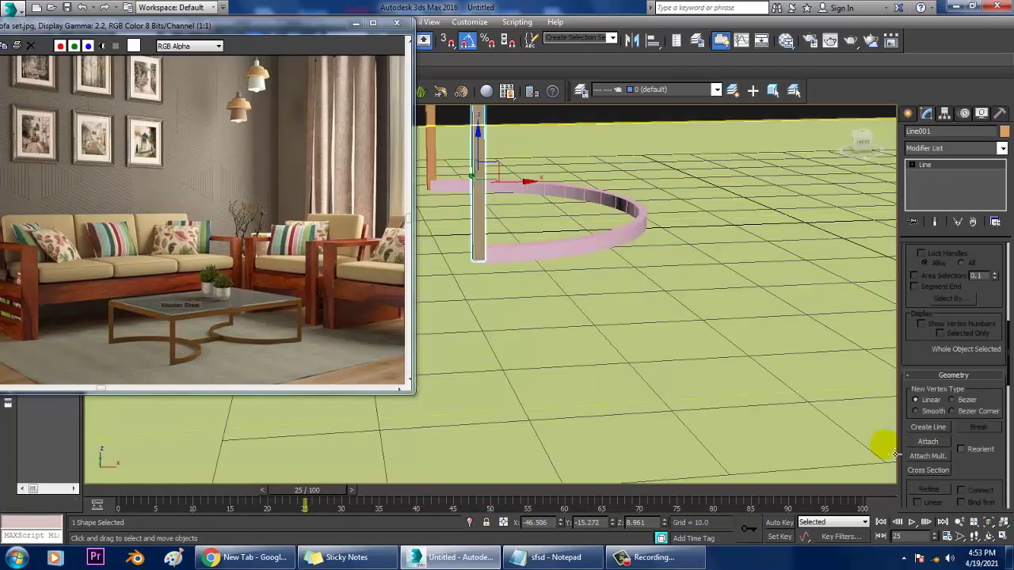
pyautogui.click(928, 441)
pyautogui.click(554, 261)
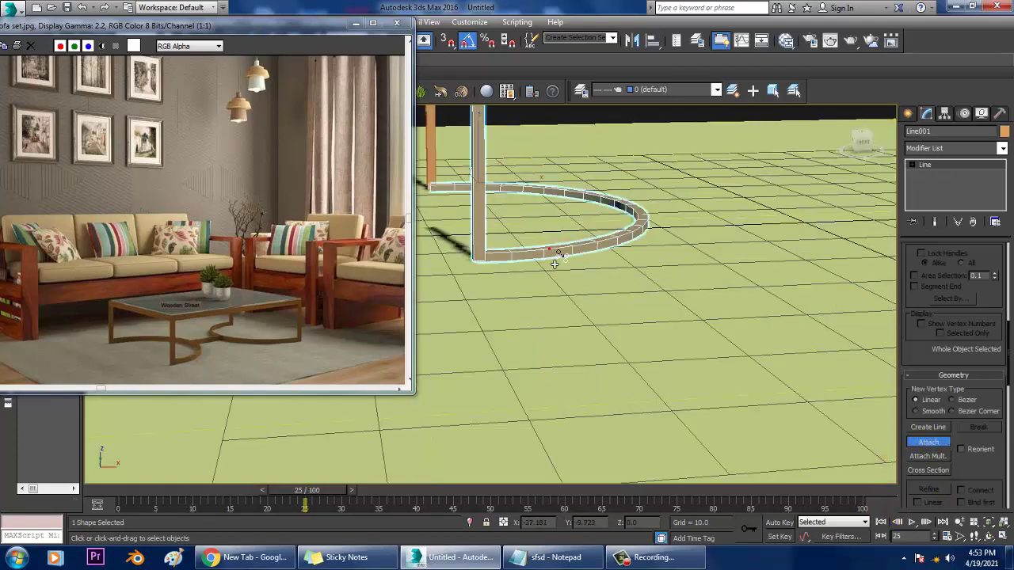
pyautogui.keyDown('alt'); pyautogui.moveTo(588, 272); pyautogui.dragTo(657, 351, button='middle'); pyautogui.keyUp('alt')
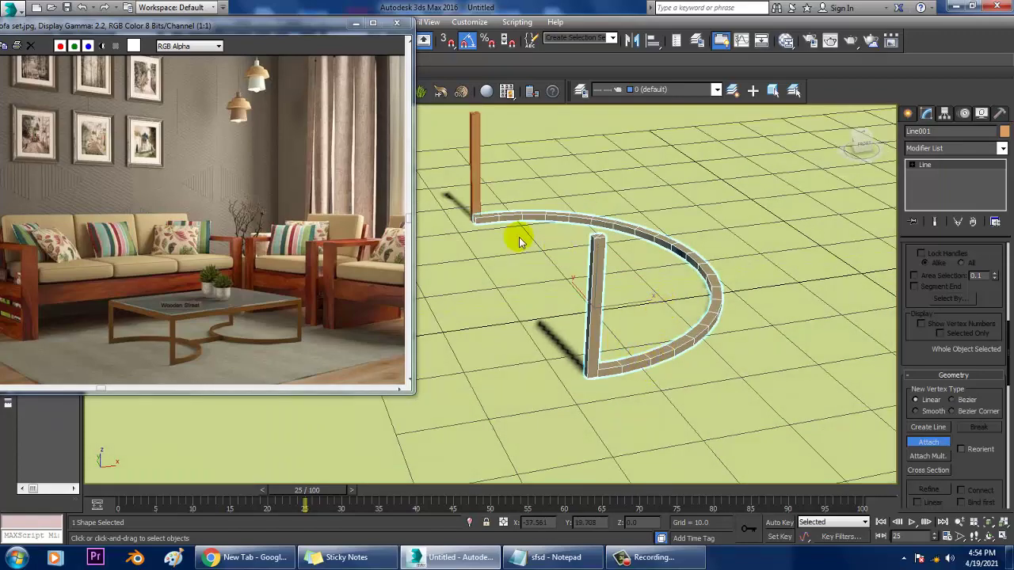
pyautogui.rightClick(476, 181)
# Step: Fuse and weld the two overlapping vertices where the near leg meets the arc
pyautogui.moveTo(645, 341)
pyautogui.keyDown('alt'); pyautogui.mouseDown(button='middle')
pyautogui.moveTo(679, 342)
pyautogui.moveTo(652, 344)
pyautogui.mouseUp(button='middle'); pyautogui.keyUp('alt')
pyautogui.press('1')
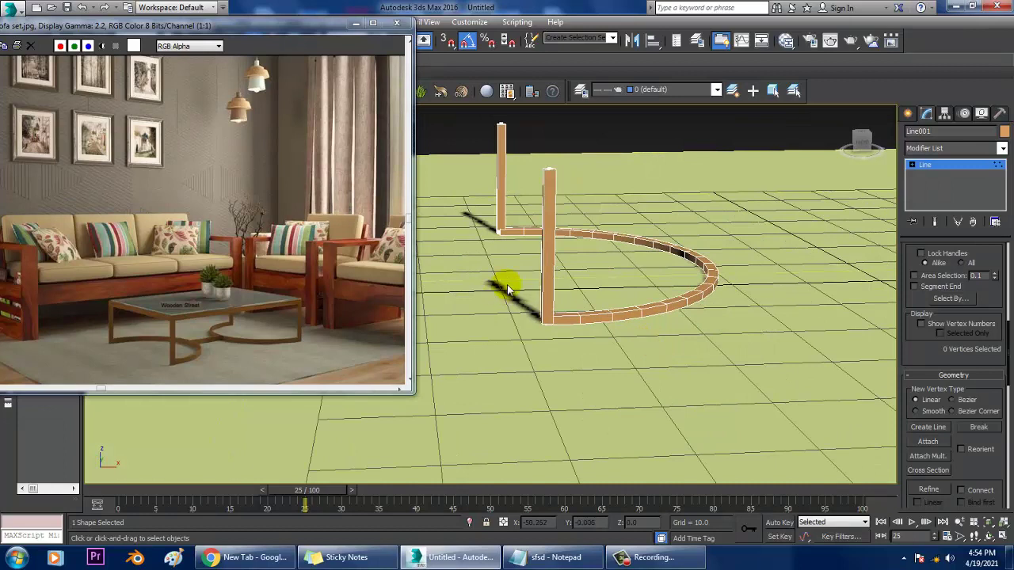
pyautogui.rightClick(545, 320)
pyautogui.click(513, 427)
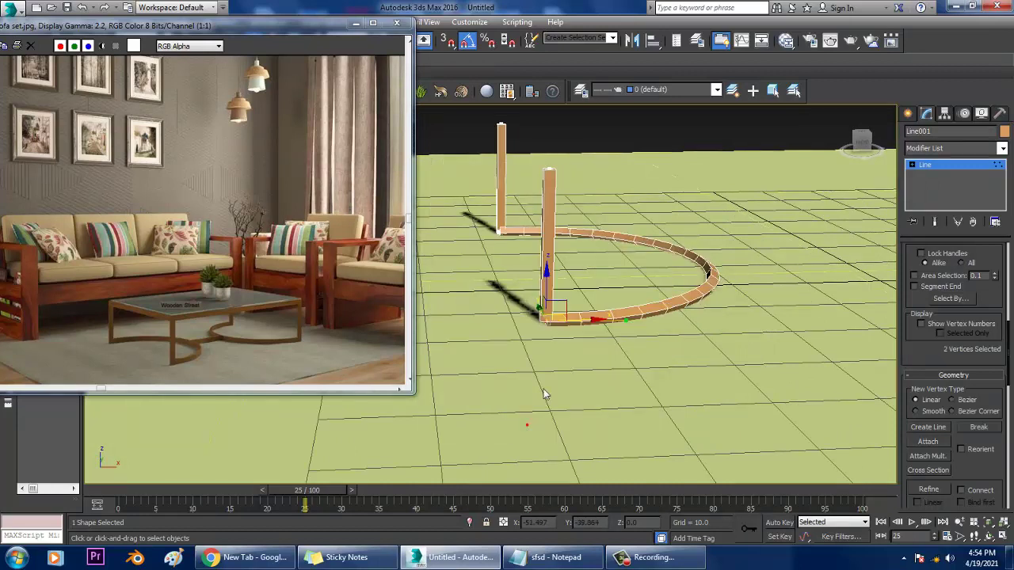
pyautogui.rightClick(555, 314)
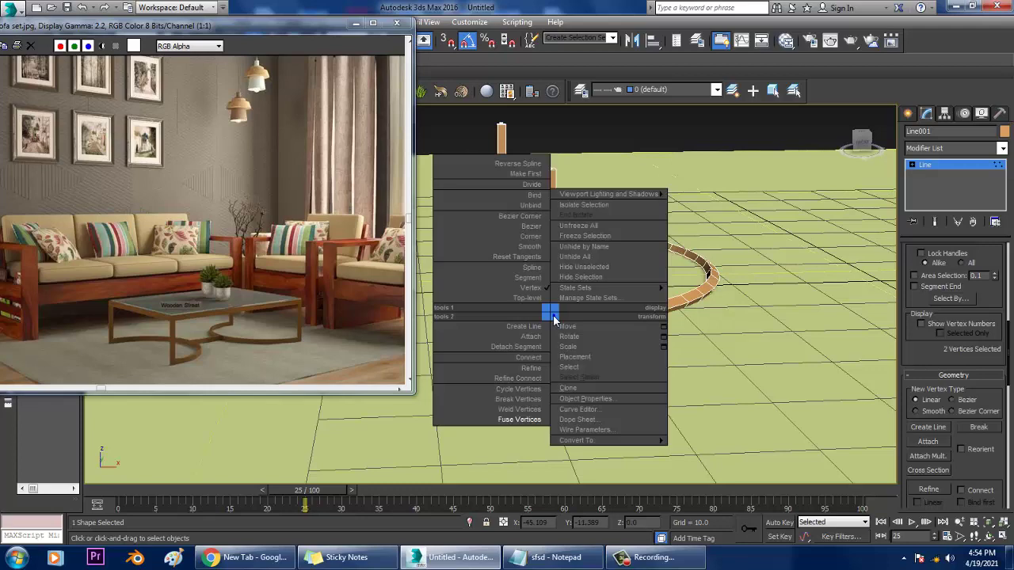
pyautogui.click(517, 408)
# Step: Fuse and weld the two vertices where the far leg meets the arc, and leave vertex editing
pyautogui.keyDown('alt'); pyautogui.moveTo(646, 311); pyautogui.dragTo(623, 304, button='middle'); pyautogui.keyUp('alt')
pyautogui.moveTo(533, 248); pyautogui.dragTo(560, 272)
pyautogui.rightClick(544, 265)
pyautogui.click(497, 368)
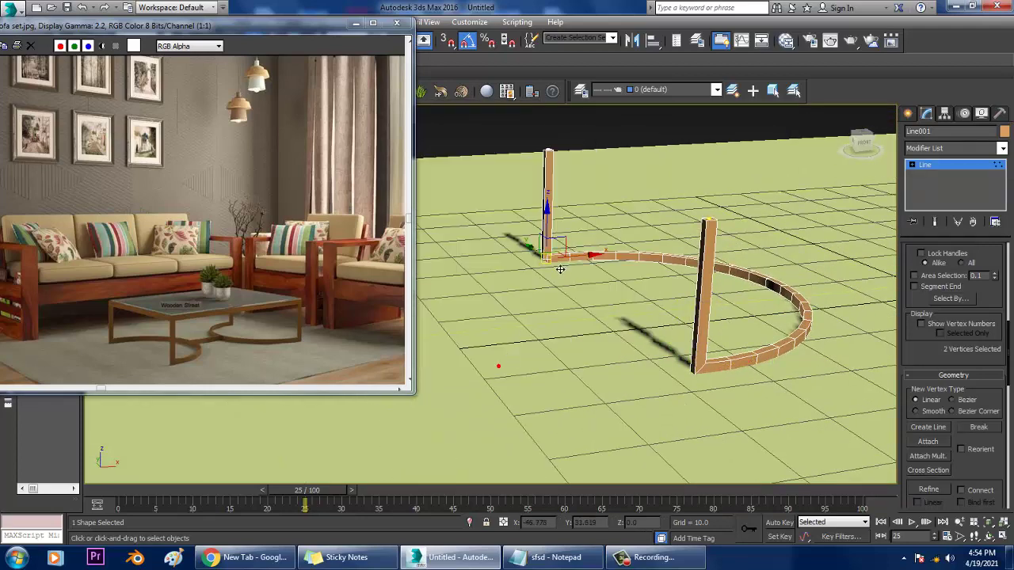
pyautogui.rightClick(553, 265)
pyautogui.click(487, 332)
pyautogui.keyDown('alt'); pyautogui.moveTo(500, 354); pyautogui.dragTo(746, 337, button='middle'); pyautogui.keyUp('alt')
pyautogui.click(925, 165)
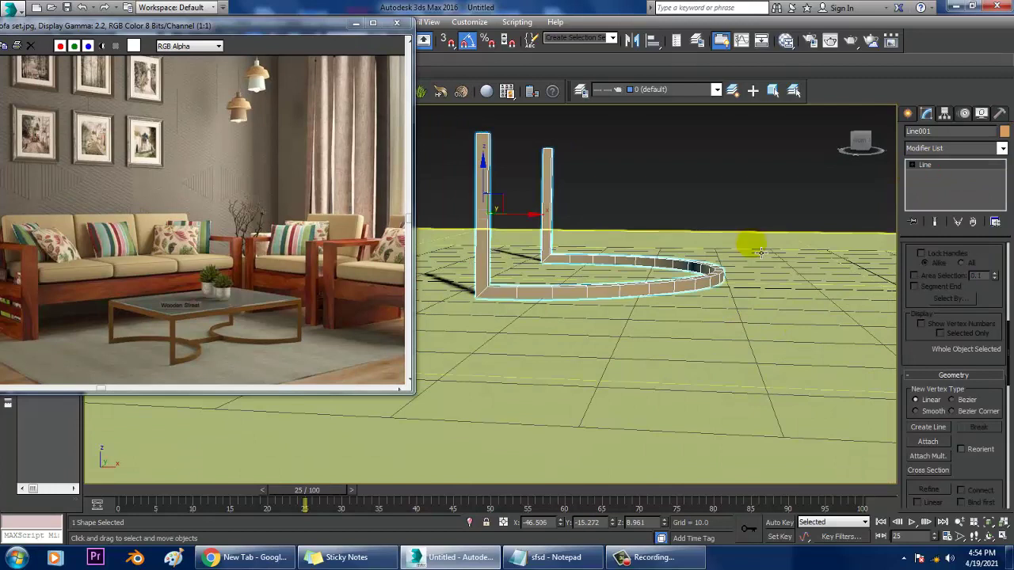
# Step: Mirror the joined base frame about the X axis as a copy in the Front view
pyautogui.hotkey('alt', 'w')
pyautogui.hotkey('alt', 'w')
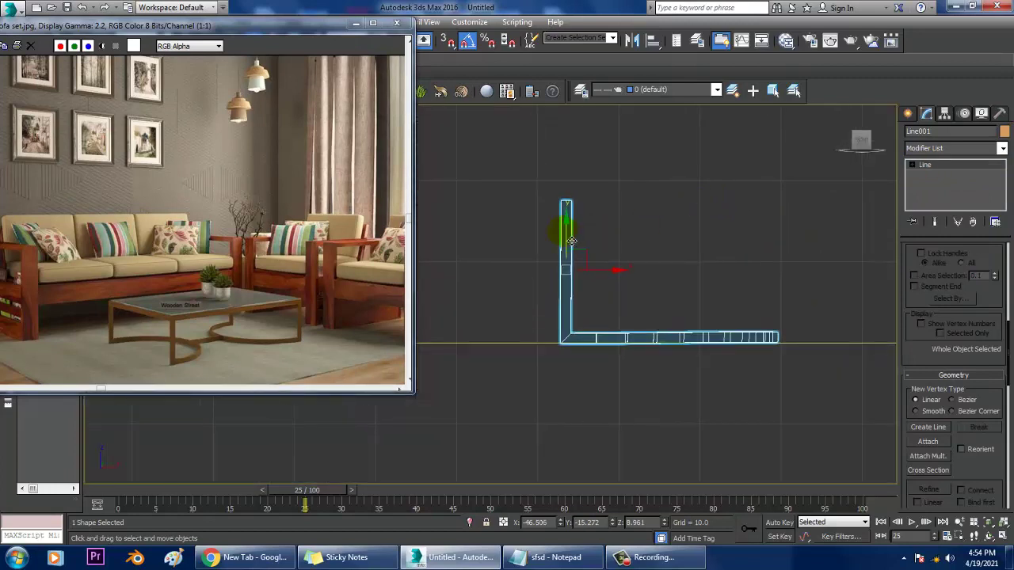
pyautogui.moveTo(565, 232); pyautogui.dragTo(565, 232)
pyautogui.moveTo(638, 267); pyautogui.dragTo(617, 260, button='middle')
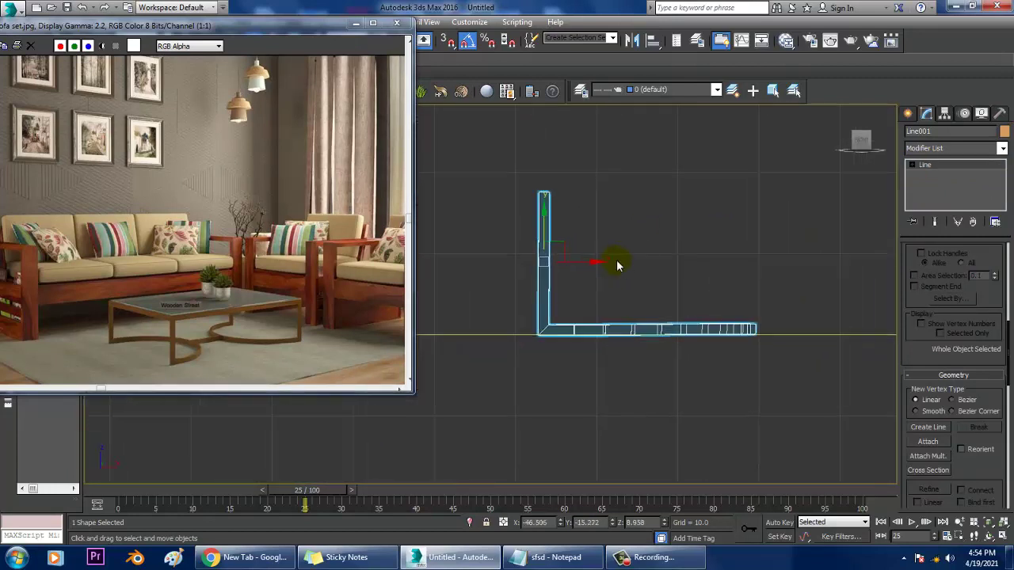
pyautogui.click(631, 41)
pyautogui.click(481, 305)
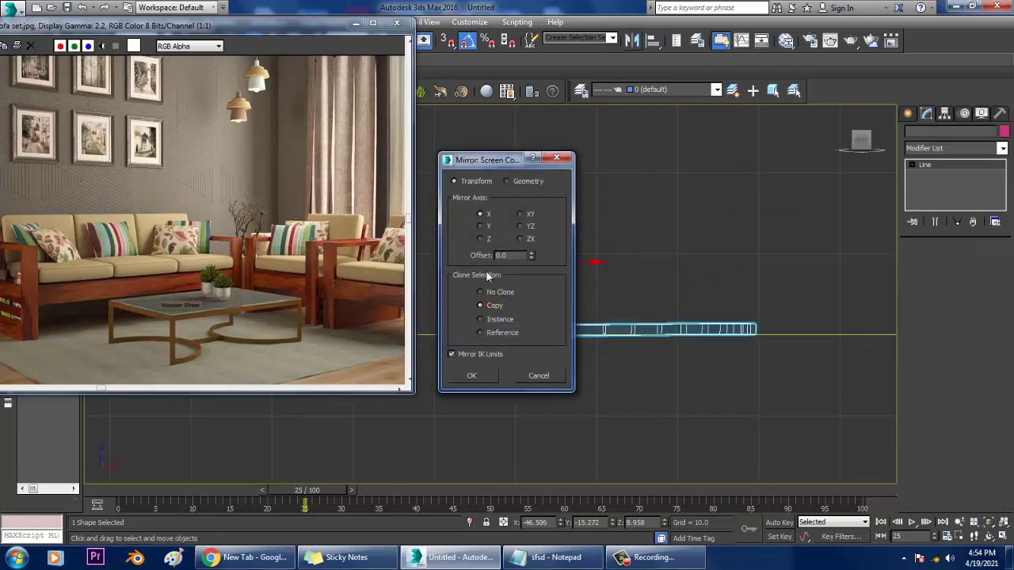
pyautogui.click(471, 376)
# Step: Move the mirrored frame along X to about 16.9, leaving a gap between the backs of the two curves
pyautogui.hotkey('alt', 'w')
pyautogui.hotkey('alt', 'w')
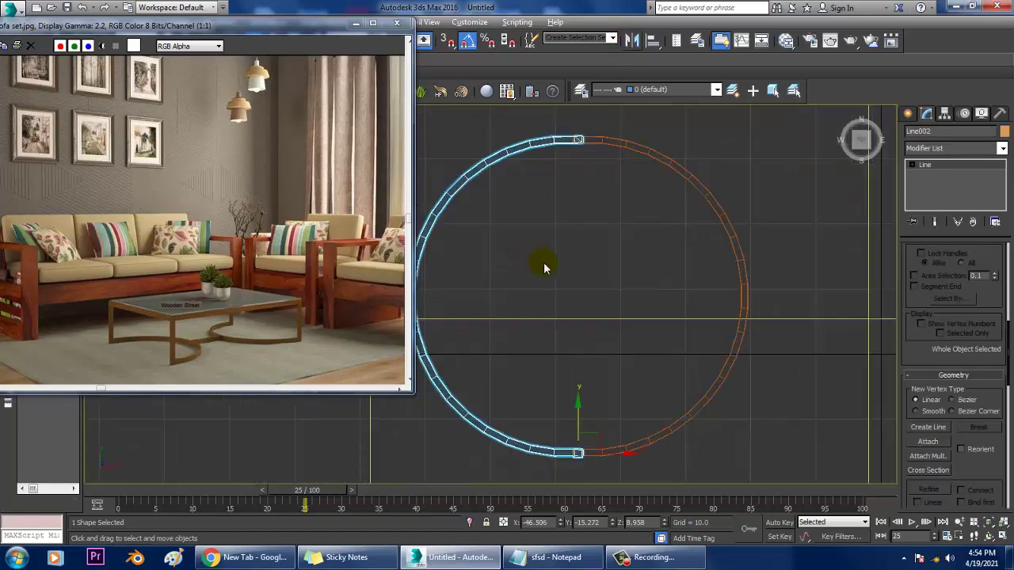
pyautogui.scroll(-4, 554, 269)
pyautogui.moveTo(587, 336); pyautogui.dragTo(749, 332)
pyautogui.hotkey('alt', 'w')
pyautogui.middleClick(753, 385)
pyautogui.hotkey('alt', 'w')
pyautogui.moveTo(753, 385)
pyautogui.keyDown('alt'); pyautogui.mouseDown(button='middle')
pyautogui.moveTo(765, 373)
pyautogui.moveTo(683, 391)
pyautogui.moveTo(773, 392)
pyautogui.moveTo(748, 366)
pyautogui.mouseUp(button='middle'); pyautogui.keyUp('alt')
pyautogui.scroll(-3, 684, 390)
pyautogui.moveTo(848, 342); pyautogui.dragTo(810, 341)
# Step: Try to draw a short horizontal line bridging the gap between the two curved bases in the Top view
pyautogui.click(907, 113)
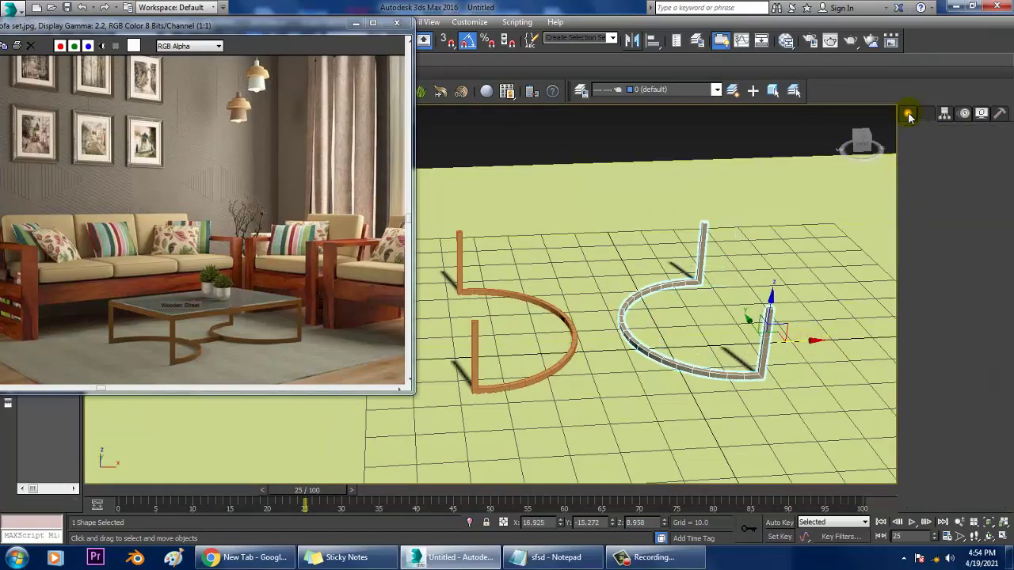
pyautogui.click(927, 134)
pyautogui.click(930, 204)
pyautogui.hotkey('alt', 'w')
pyautogui.rightClick(472, 265)
pyautogui.hotkey('alt', 'w')
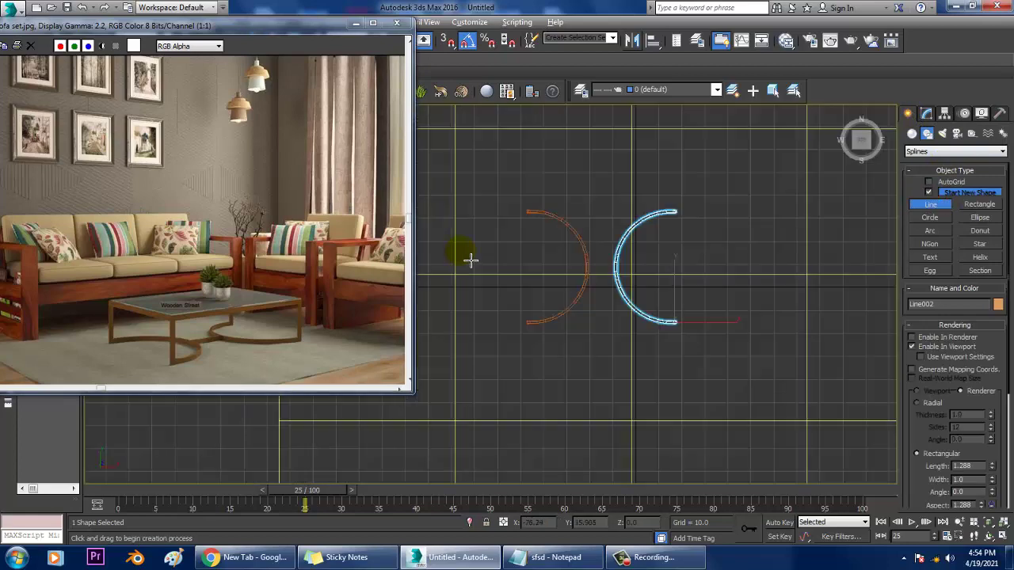
pyautogui.scroll(2, 472, 262)
pyautogui.moveTo(555, 298); pyautogui.dragTo(618, 293, button='middle')
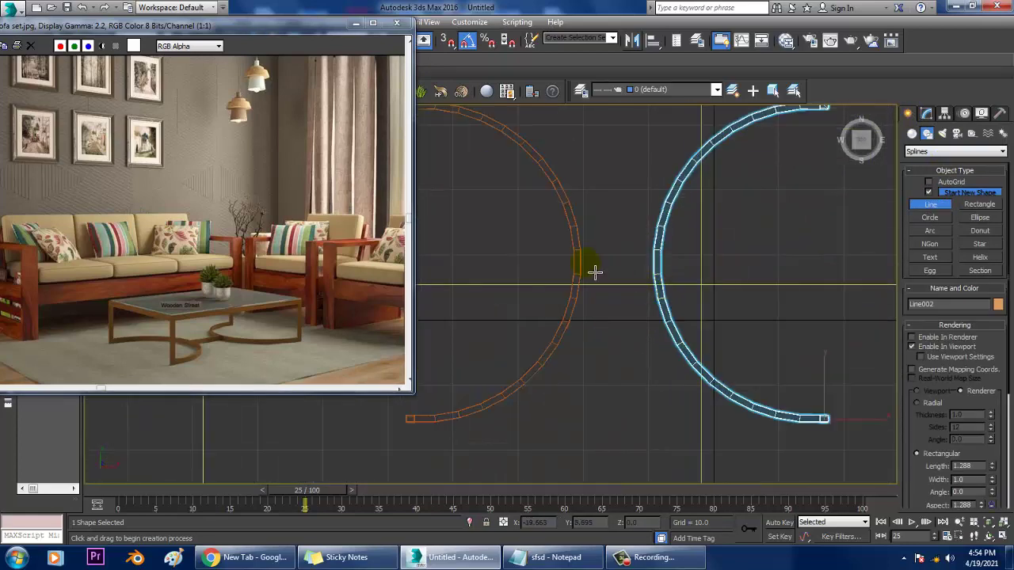
pyautogui.click(584, 257)
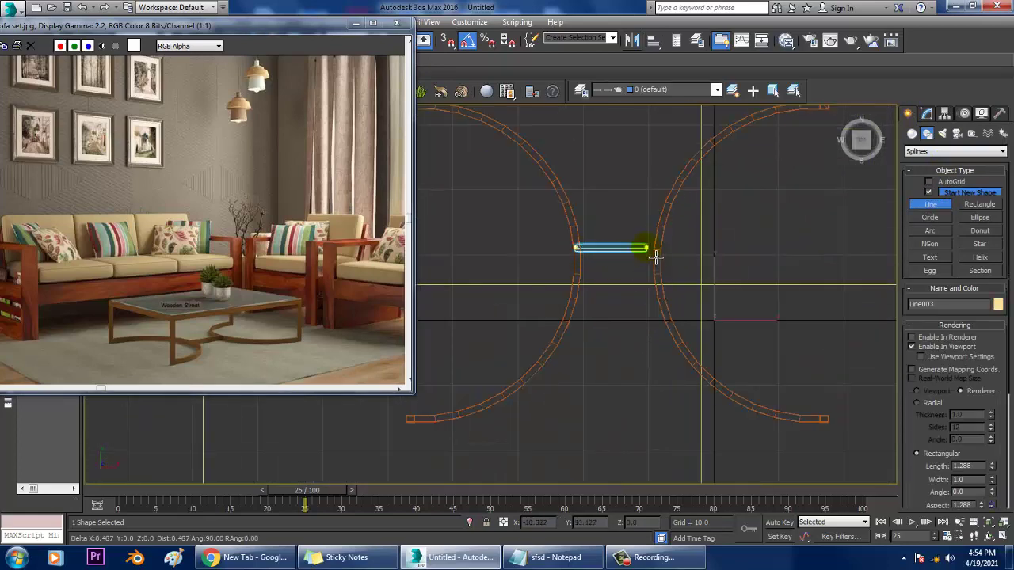
pyautogui.rightClick(666, 255)
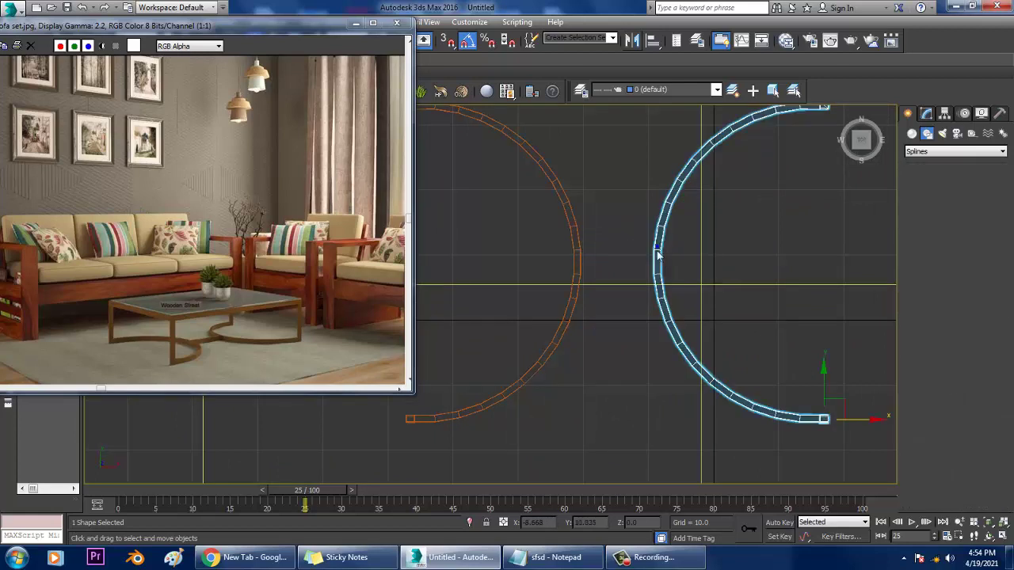
pyautogui.click(868, 234)
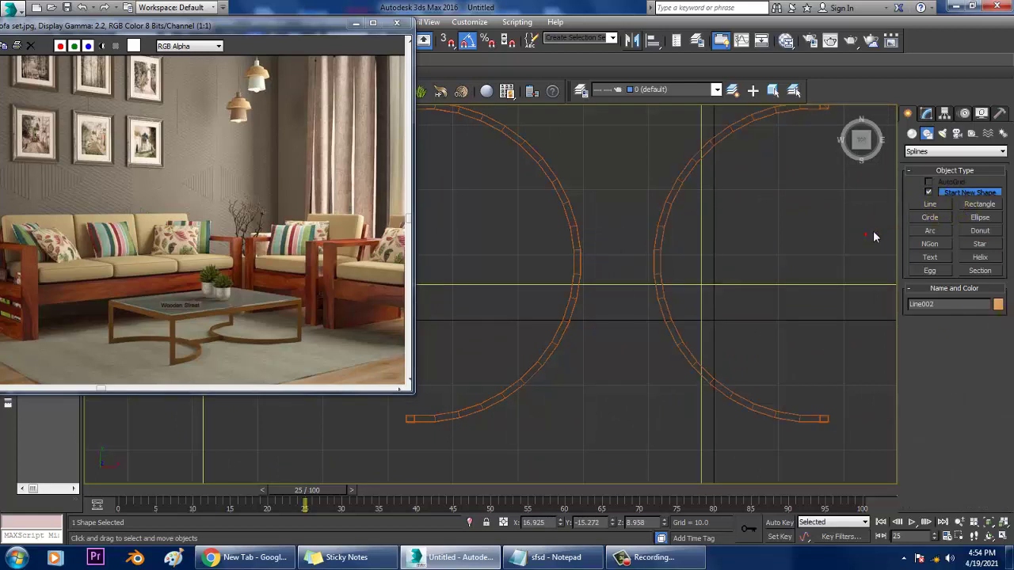
# Step: Draw a horizontal line about 12.26 long bridging the gap between the two curved bases in the Top view
pyautogui.click(930, 204)
pyautogui.click(584, 269)
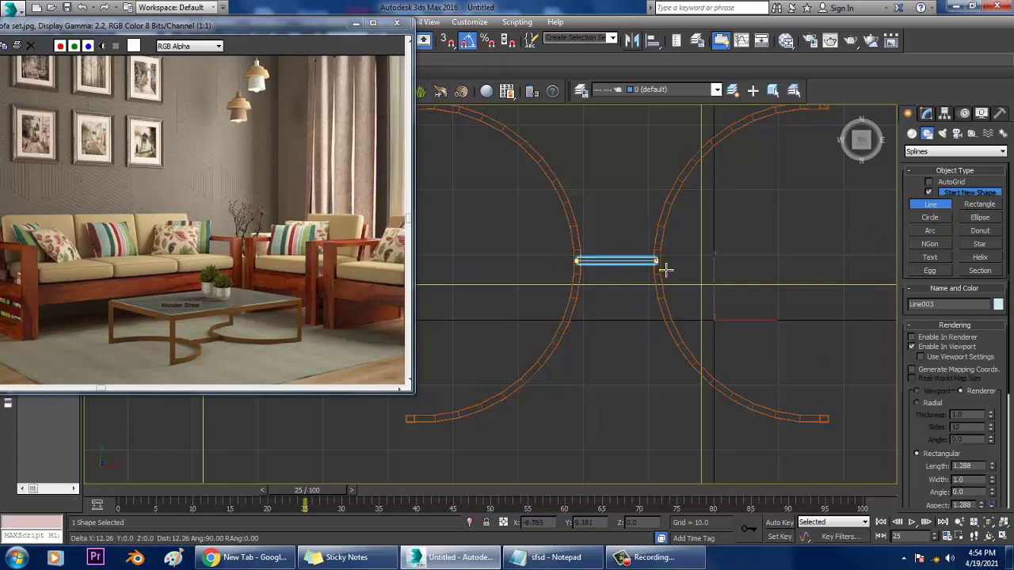
pyautogui.rightClick(665, 270)
pyautogui.rightClick(665, 270)
# Step: Try to rotate the connecting bar between the two curved bases in the Perspective view
pyautogui.hotkey('alt', 'w')
pyautogui.hotkey('alt', 'w')
pyautogui.keyDown('alt'); pyautogui.moveTo(740, 407); pyautogui.dragTo(612, 321, button='middle'); pyautogui.keyUp('alt')
pyautogui.press('e')
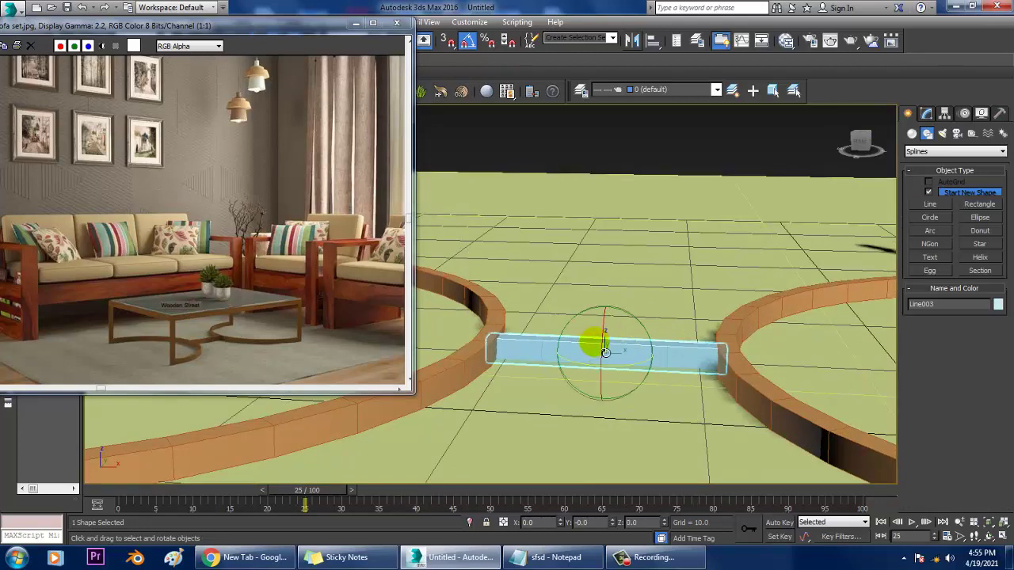
pyautogui.moveTo(613, 349); pyautogui.dragTo(733, 345)
pyautogui.keyDown('alt'); pyautogui.moveTo(733, 345); pyautogui.dragTo(725, 351, button='middle'); pyautogui.keyUp('alt')
# Step: Raise the connecting bar in the Front view to about Z 0.59, within the height of the curved bases
pyautogui.hotkey('alt', 'w')
pyautogui.middleClick(748, 283)
pyautogui.hotkey('alt', 'w')
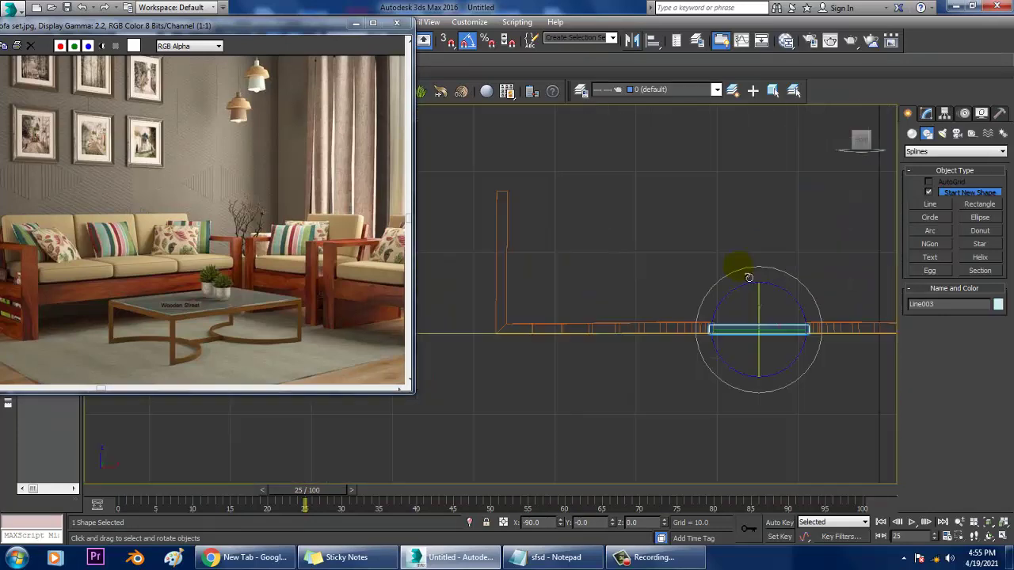
pyautogui.press('z')
pyautogui.moveTo(551, 362); pyautogui.dragTo(555, 366, button='middle')
pyautogui.scroll(-2, 555, 366)
pyautogui.press('w')
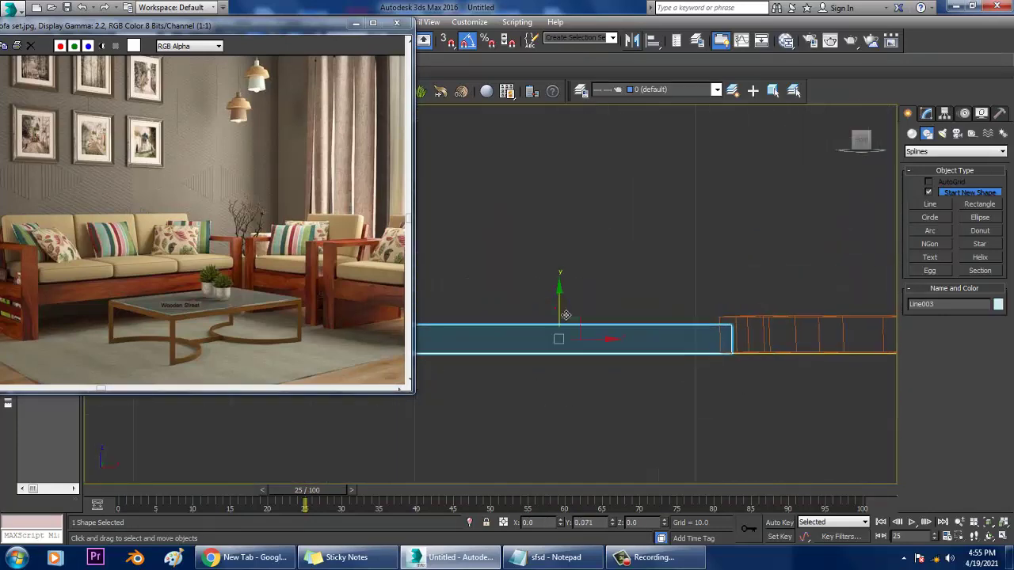
pyautogui.hotkey('alt', 'w')
pyautogui.middleClick(769, 378)
pyautogui.hotkey('alt', 'w')
pyautogui.keyDown('alt'); pyautogui.moveTo(659, 365); pyautogui.dragTo(635, 363, button='middle'); pyautogui.keyUp('alt')
pyautogui.scroll(-3, 651, 394)
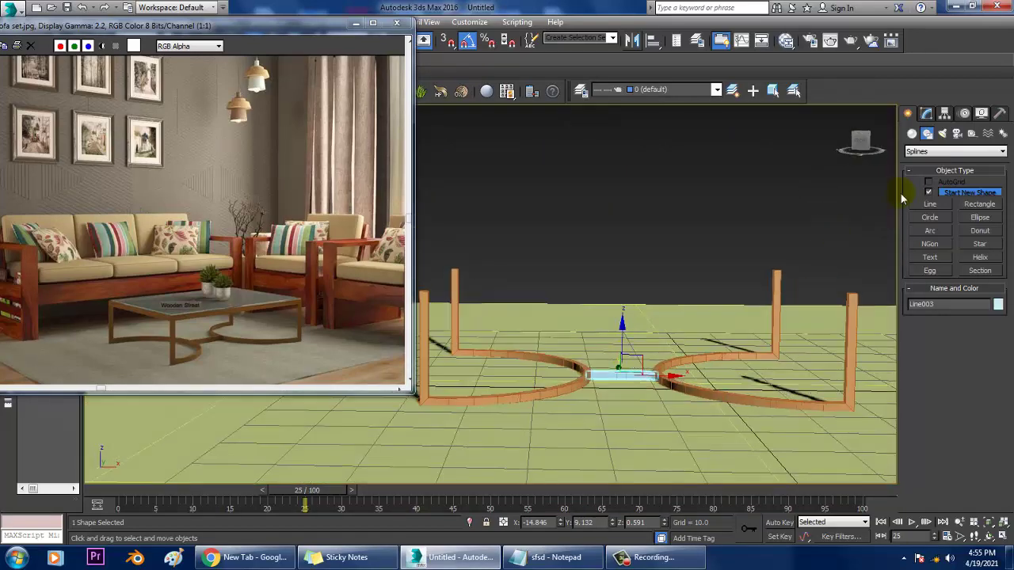
# Step: Draw a rectangle in the Top view spanning the outer leg corners of both curved base frames
pyautogui.click(977, 205)
pyautogui.hotkey('alt', 'w')
pyautogui.middleClick(468, 248)
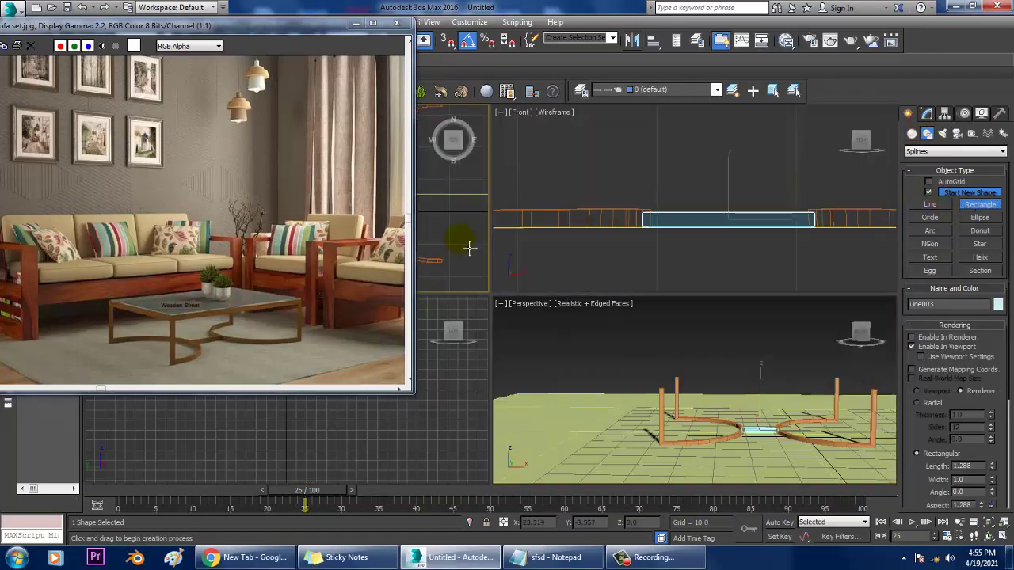
pyautogui.hotkey('alt', 'w')
pyautogui.moveTo(469, 247); pyautogui.dragTo(567, 236, button='middle')
pyautogui.scroll(-2, 567, 237)
pyautogui.scroll(2, 567, 236)
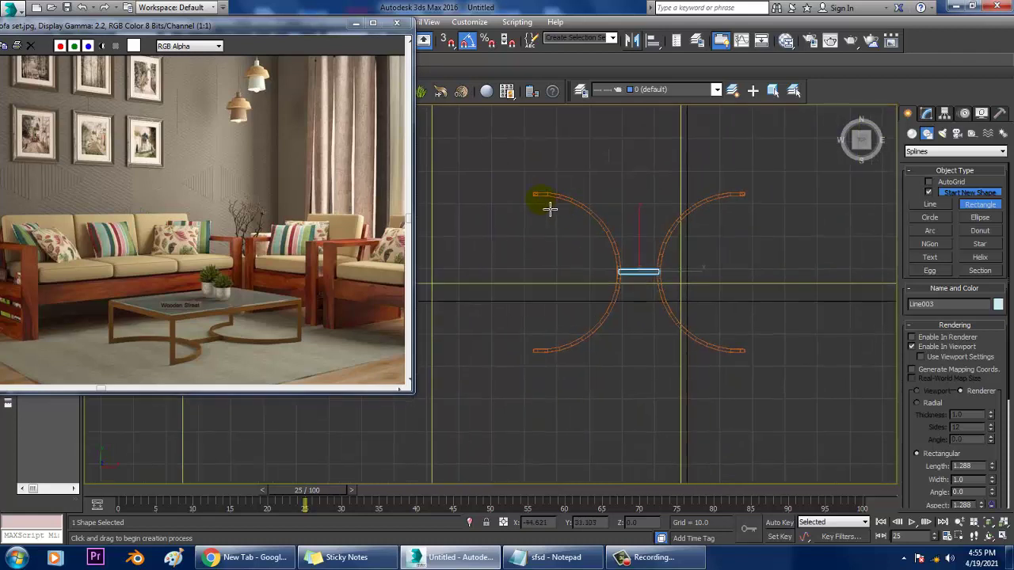
pyautogui.moveTo(541, 203)
pyautogui.mouseDown()
pyautogui.moveTo(618, 320)
pyautogui.moveTo(748, 362)
pyautogui.mouseUp()
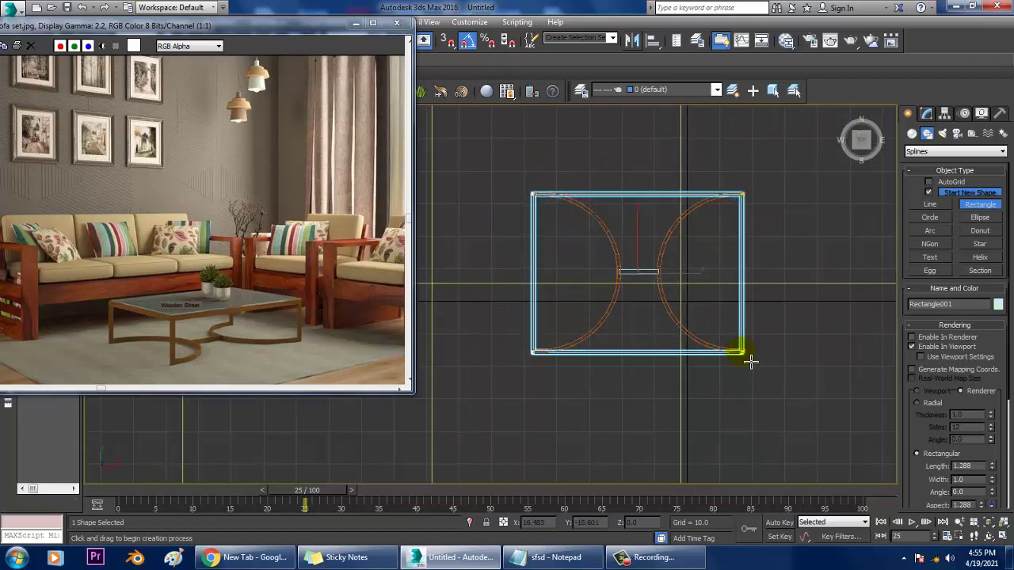
pyautogui.rightClick(754, 360)
# Step: Raise the rectangular frame along Z to about 18.11 so it rests on top of the legs
pyautogui.hotkey('alt', 'w')
pyautogui.rightClick(751, 378)
pyautogui.hotkey('alt', 'w')
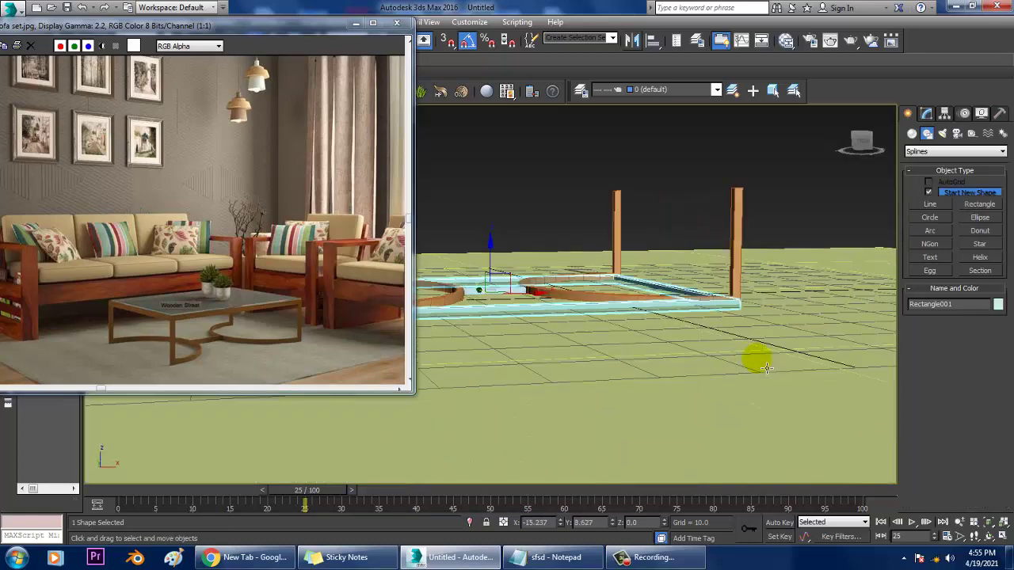
pyautogui.keyDown('alt'); pyautogui.moveTo(758, 361); pyautogui.dragTo(743, 372, button='middle'); pyautogui.keyUp('alt')
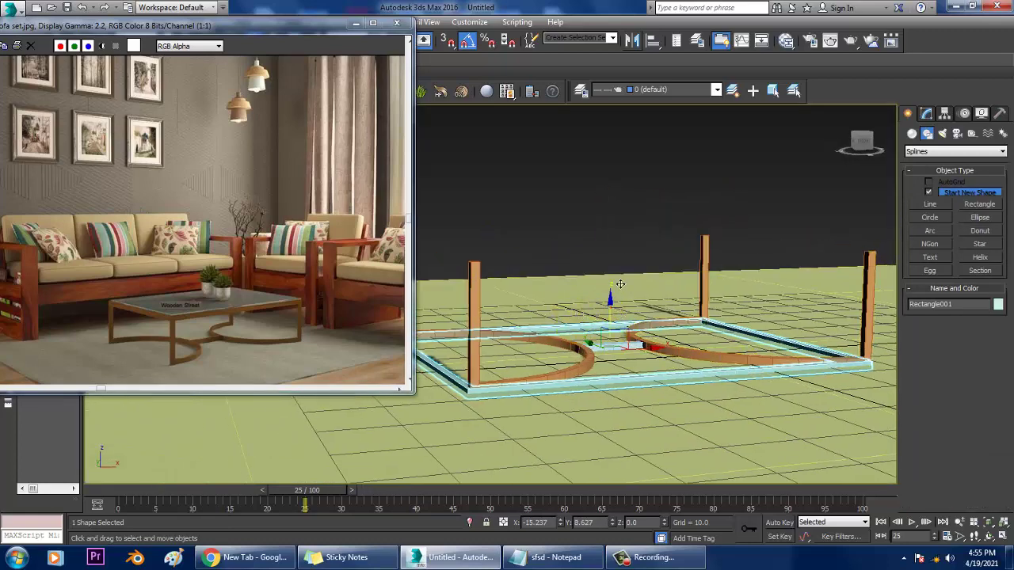
pyautogui.moveTo(620, 283); pyautogui.dragTo(641, 210)
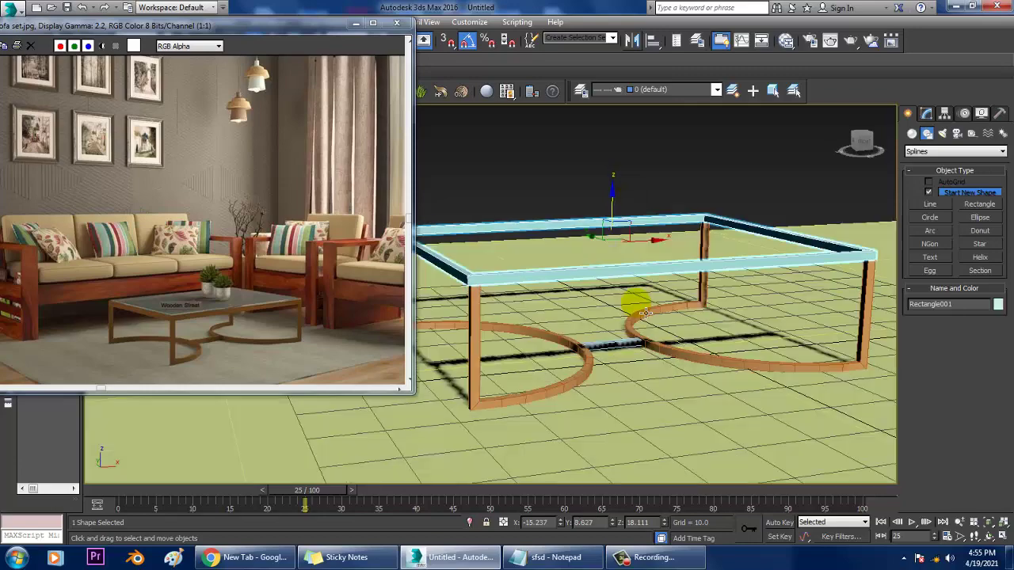
pyautogui.moveTo(645, 313)
pyautogui.keyDown('alt'); pyautogui.mouseDown(button='middle')
pyautogui.moveTo(652, 335)
pyautogui.moveTo(638, 328)
pyautogui.mouseUp(button='middle'); pyautogui.keyUp('alt')
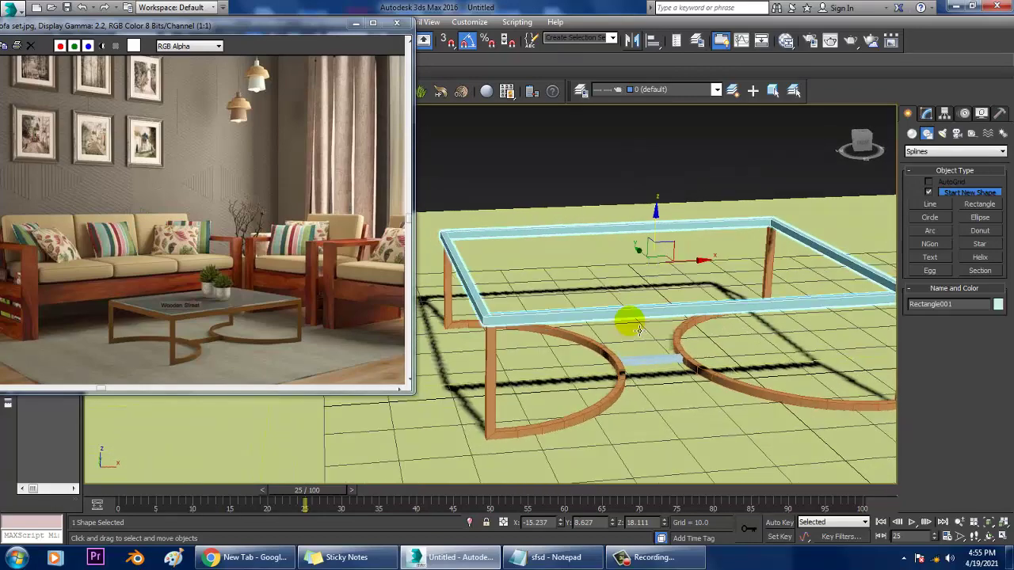
# Step: Create a thin box about 49.2 long, 65.2 wide and 0.2 high over the rectangular frame in the Top view, using AutoGrid
pyautogui.click(911, 135)
pyautogui.click(933, 196)
pyautogui.hotkey('alt', 'w')
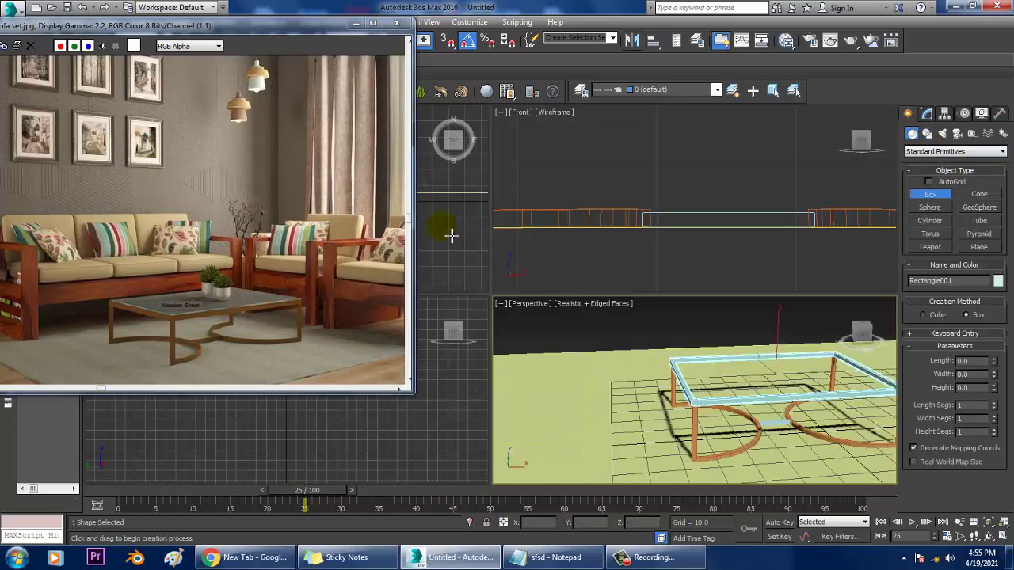
pyautogui.hotkey('alt', 'w')
pyautogui.moveTo(592, 217); pyautogui.dragTo(513, 216, button='middle')
pyautogui.moveTo(893, 215); pyautogui.dragTo(889, 212, button='middle')
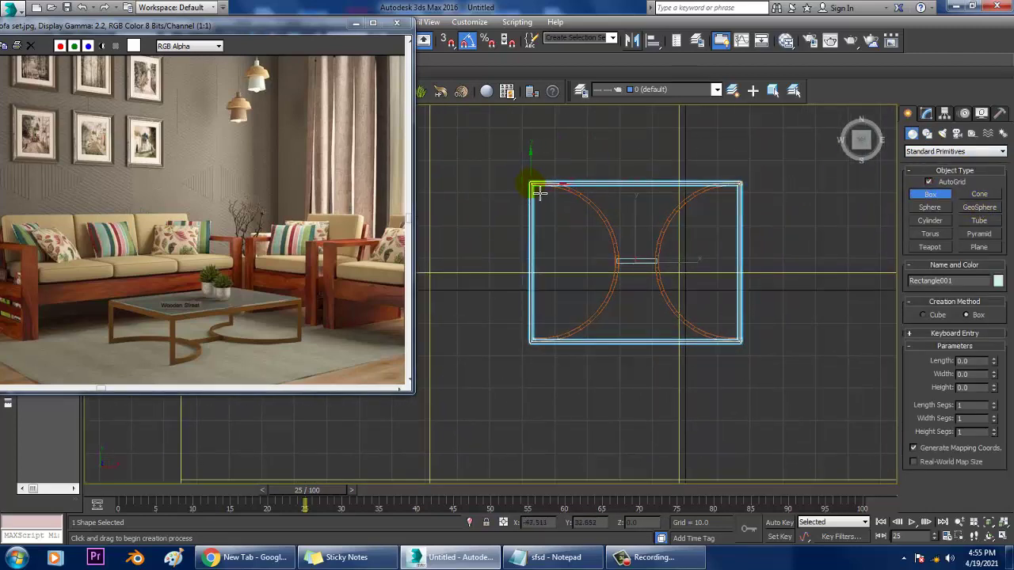
pyautogui.moveTo(540, 194); pyautogui.dragTo(749, 351)
pyautogui.click(750, 351)
pyautogui.press('w')
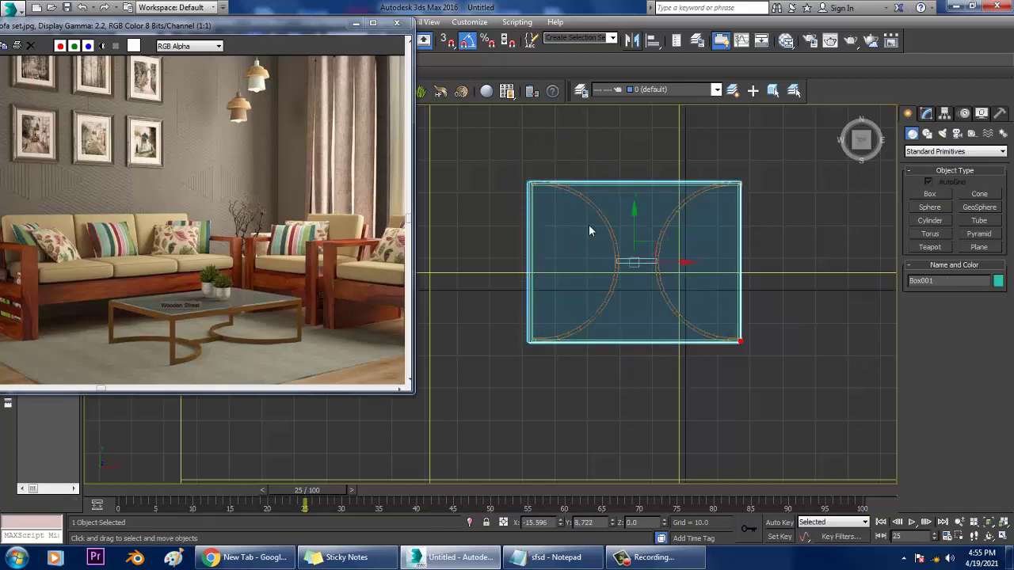
# Step: Convert the thin tabletop box to an Editable Poly
pyautogui.scroll(2, 589, 222)
pyautogui.moveTo(589, 223); pyautogui.dragTo(617, 215, button='middle')
pyautogui.press('1')
pyautogui.rightClick(534, 183)
pyautogui.click(609, 309)
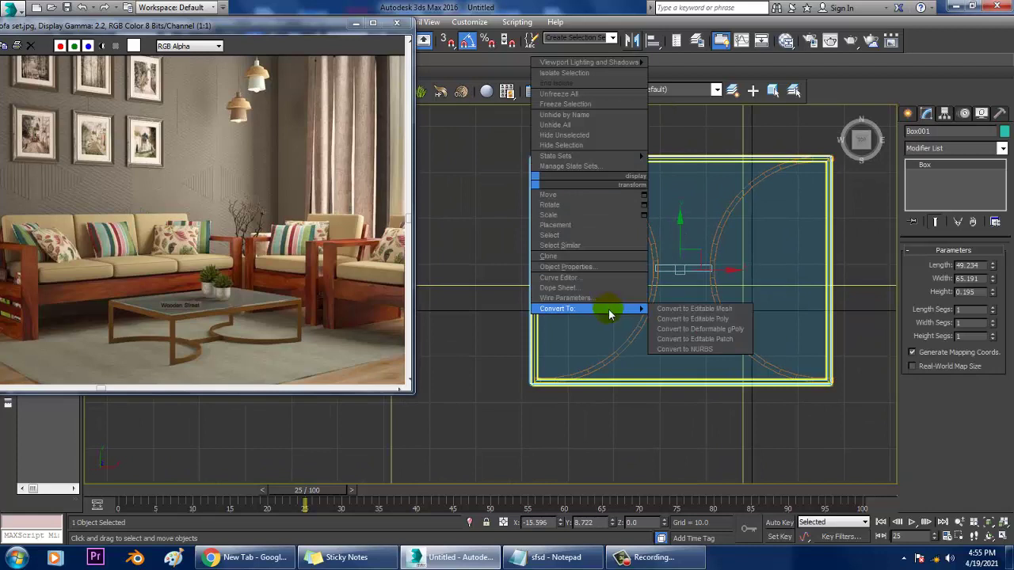
pyautogui.click(701, 319)
# Step: Move the four vertices at the box's left end about 0.4 inward along X to match the frame's edge
pyautogui.press('1')
pyautogui.moveTo(473, 135); pyautogui.dragTo(620, 438)
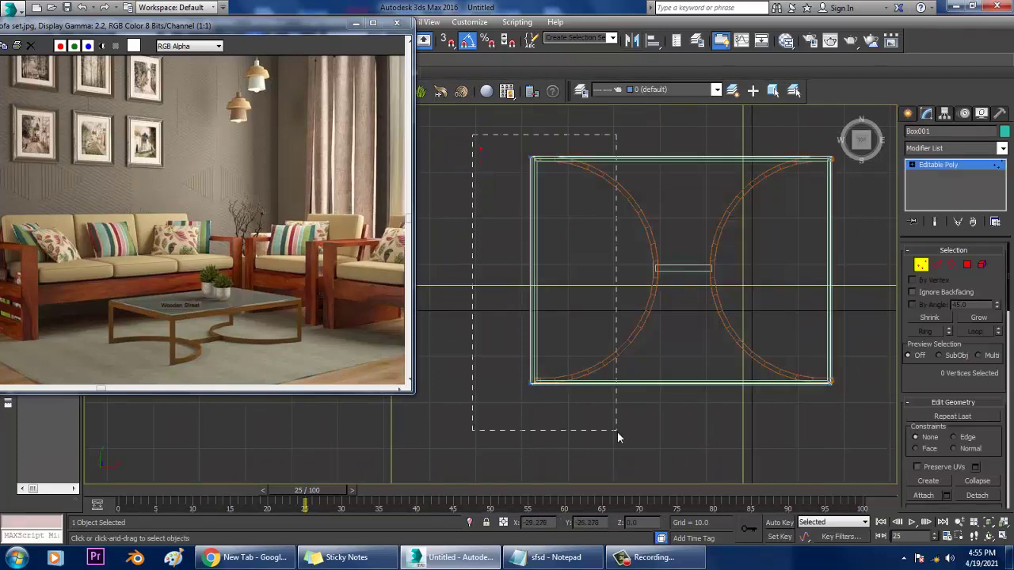
pyautogui.moveTo(575, 279); pyautogui.dragTo(580, 279)
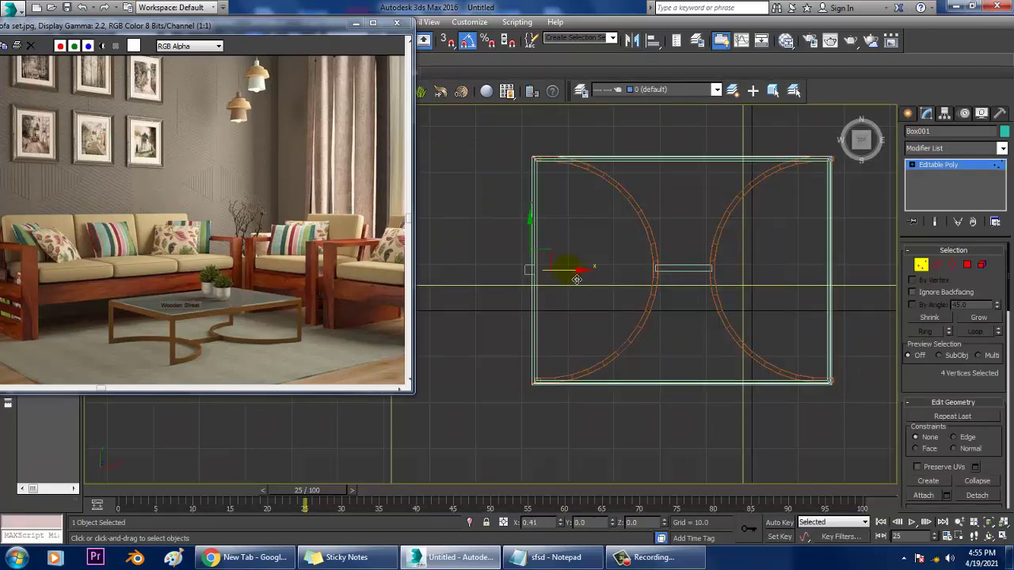
# Step: Leave vertex editing and raise the whole box along Z to about 19.17, on top of the rectangular frame
pyautogui.hotkey('alt', 'w')
pyautogui.middleClick(731, 362)
pyautogui.hotkey('alt', 'w')
pyautogui.keyDown('alt'); pyautogui.moveTo(706, 353); pyautogui.dragTo(730, 353, button='middle'); pyautogui.keyUp('alt')
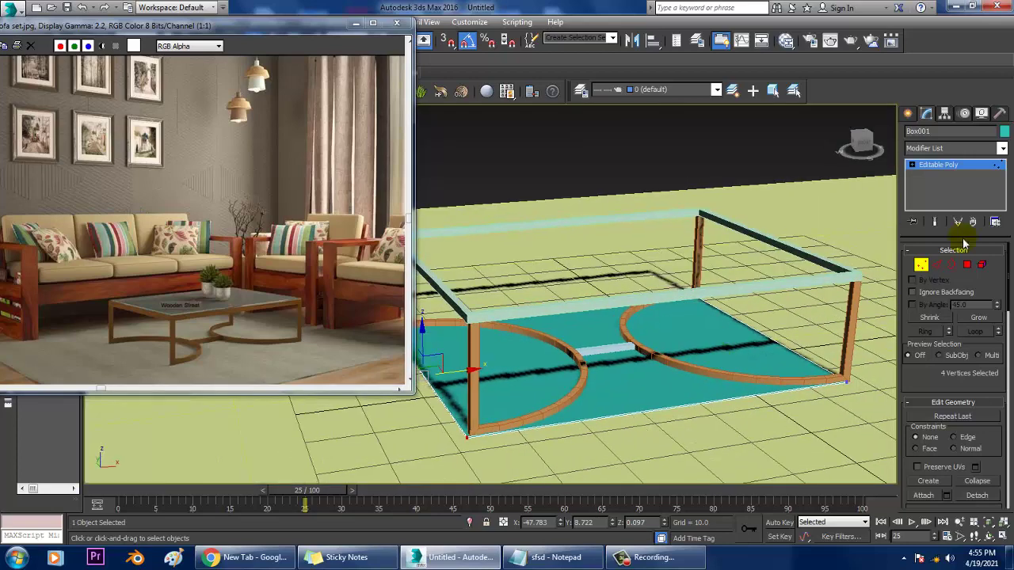
pyautogui.click(943, 163)
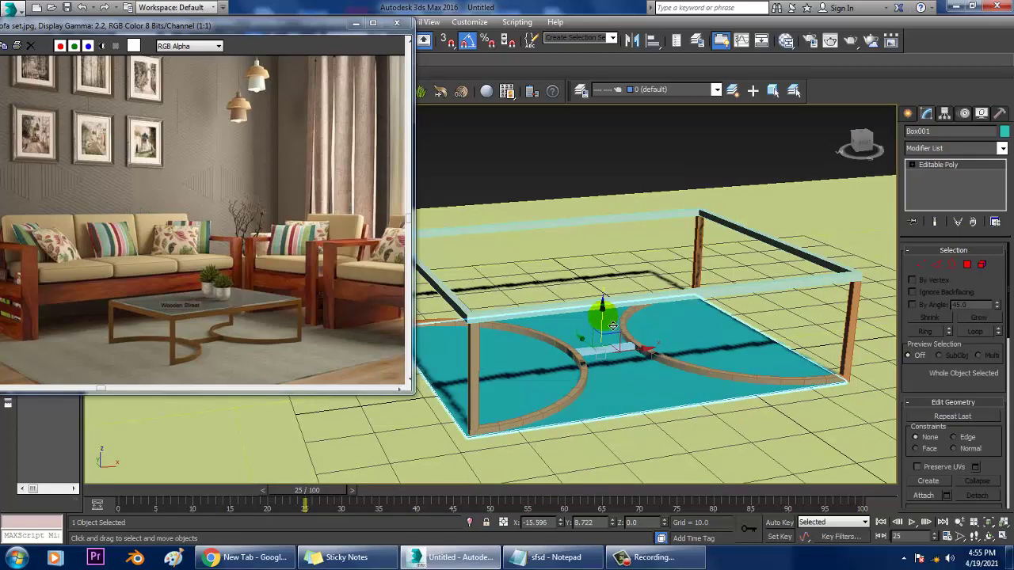
pyautogui.moveTo(603, 296); pyautogui.dragTo(604, 221)
pyautogui.keyDown('alt'); pyautogui.moveTo(607, 241); pyautogui.dragTo(612, 284, button='middle'); pyautogui.keyUp('alt')
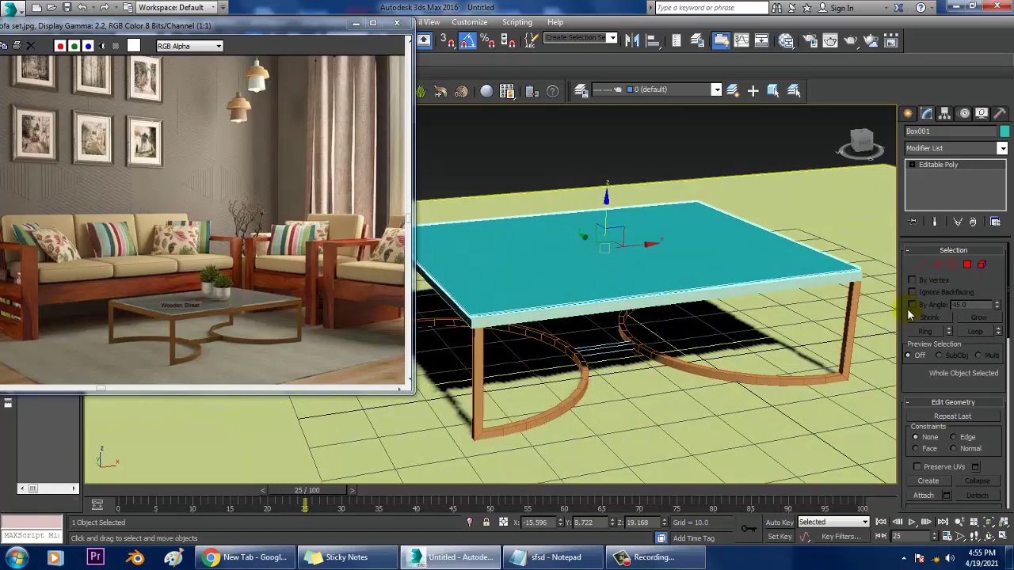
# Step: Thicken the tabletop by raising its top polygon to about Z 19.83, and leave polygon editing
pyautogui.click(967, 266)
pyautogui.click(608, 226)
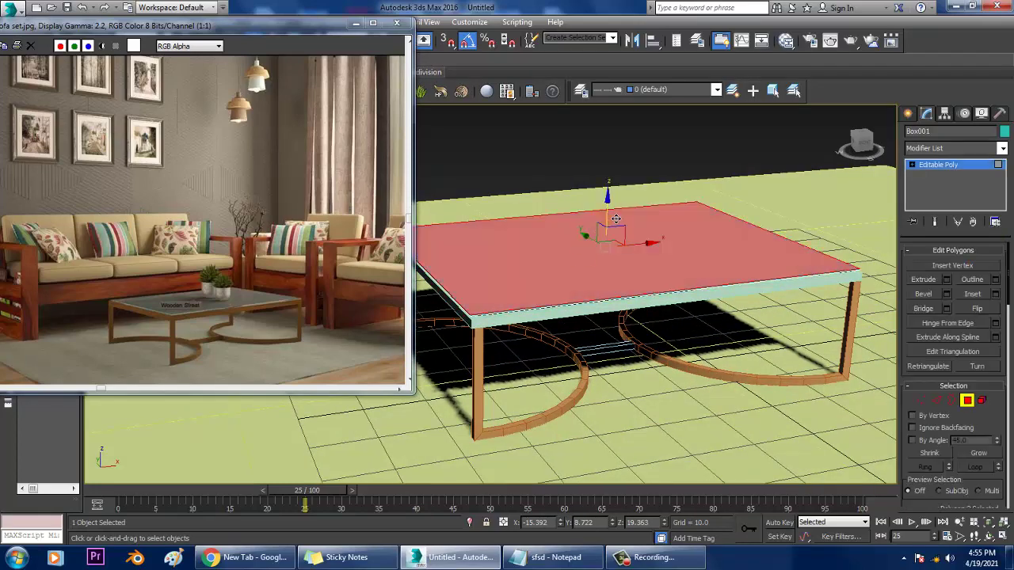
pyautogui.moveTo(616, 219); pyautogui.dragTo(614, 216)
pyautogui.keyDown('alt'); pyautogui.moveTo(614, 218); pyautogui.dragTo(740, 312, button='middle'); pyautogui.keyUp('alt')
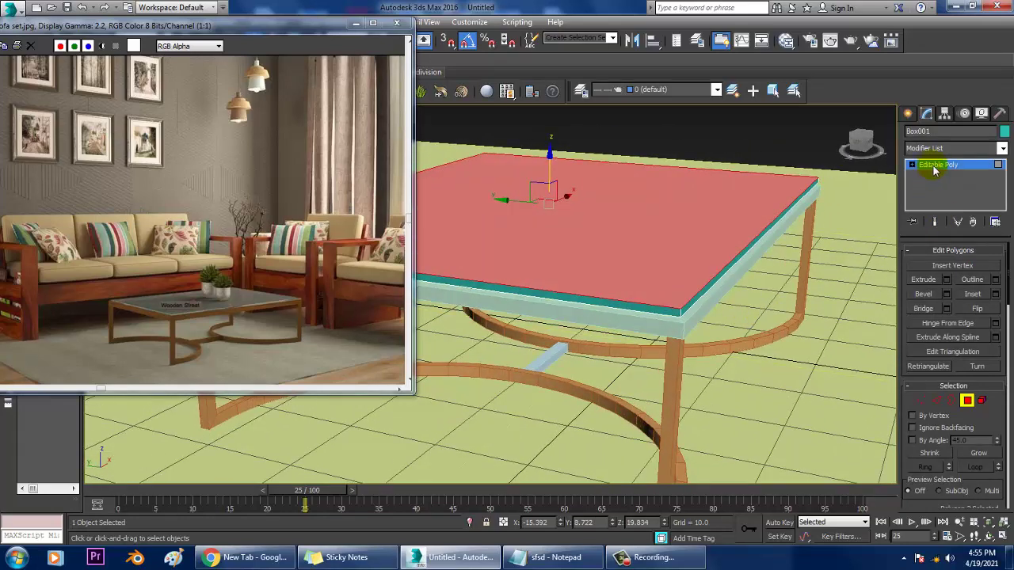
pyautogui.click(934, 168)
# Step: Move the four vertices along the tabletop's back edge about 0.27 outward along Y in the Top view
pyautogui.hotkey('alt', 'w')
pyautogui.middleClick(471, 214)
pyautogui.hotkey('alt', 'w')
pyautogui.moveTo(508, 209); pyautogui.dragTo(505, 266, button='middle')
pyautogui.scroll(3, 628, 227)
pyautogui.scroll(-2, 546, 269)
pyautogui.press('1')
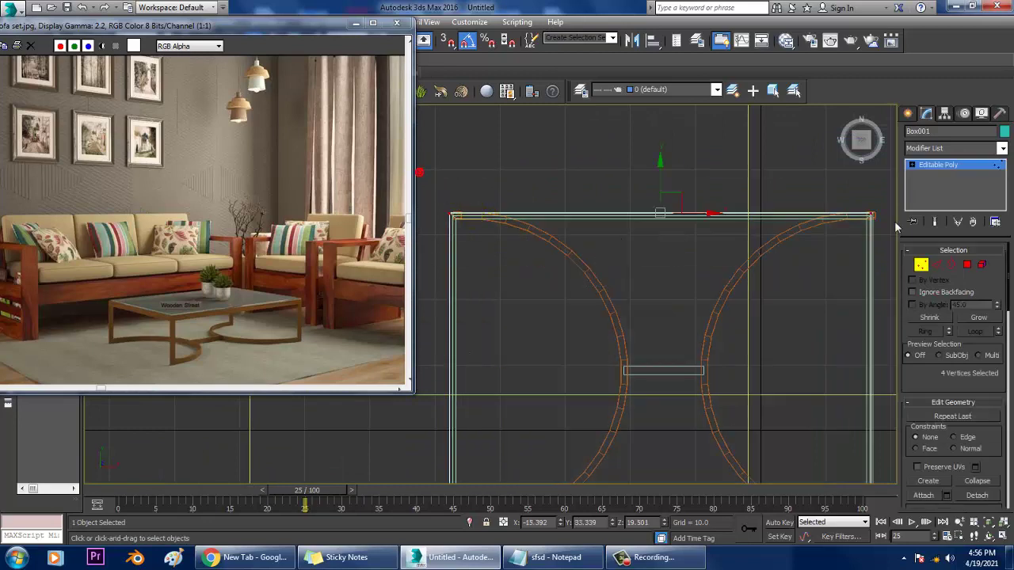
pyautogui.moveTo(668, 189); pyautogui.dragTo(672, 187)
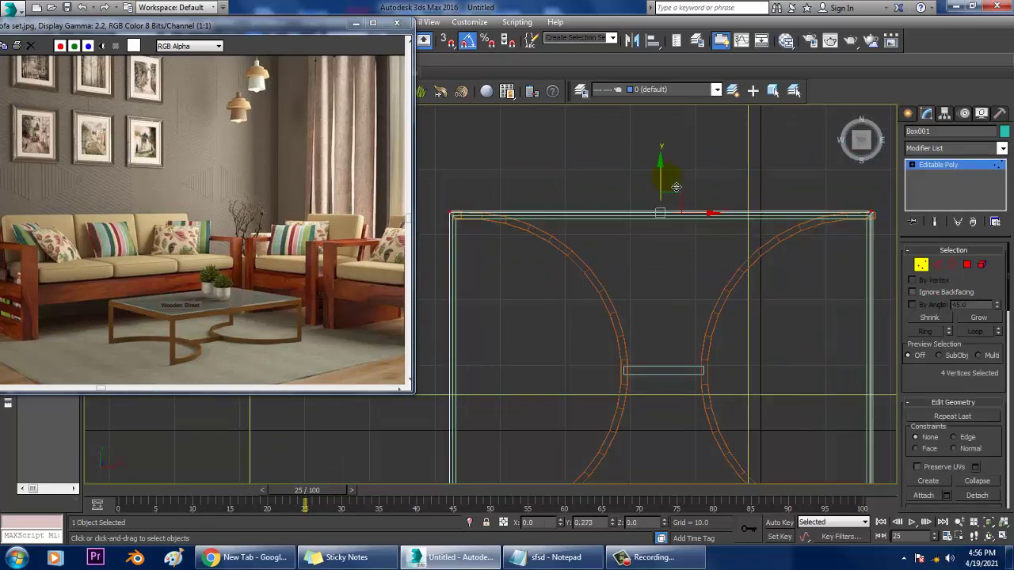
# Step: Move the four vertices along the tabletop's front edge about 0.46 outward along Y
pyautogui.moveTo(690, 306); pyautogui.dragTo(663, 169, button='middle')
pyautogui.moveTo(586, 332); pyautogui.dragTo(637, 313, button='middle')
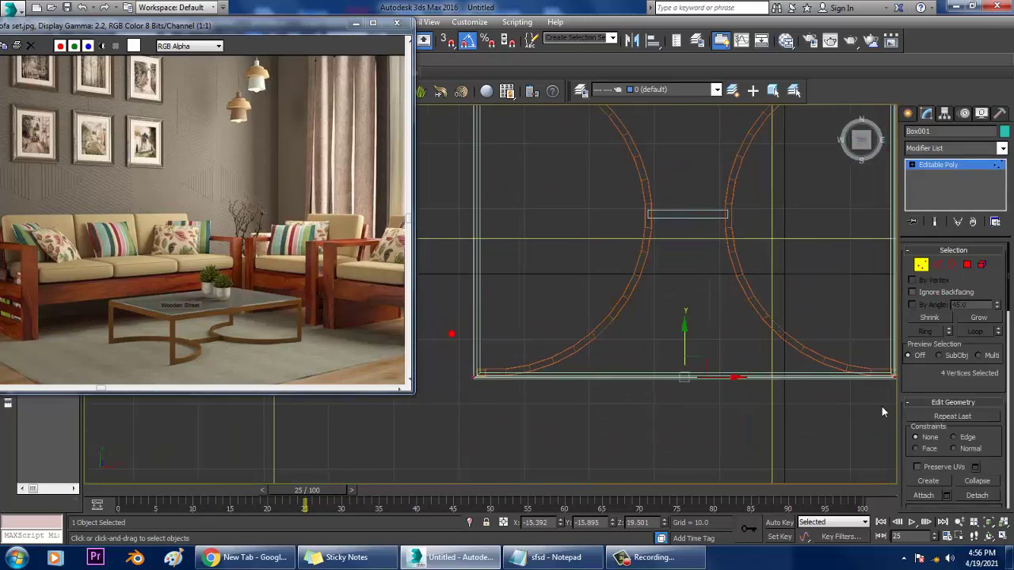
pyautogui.moveTo(694, 351); pyautogui.dragTo(701, 354)
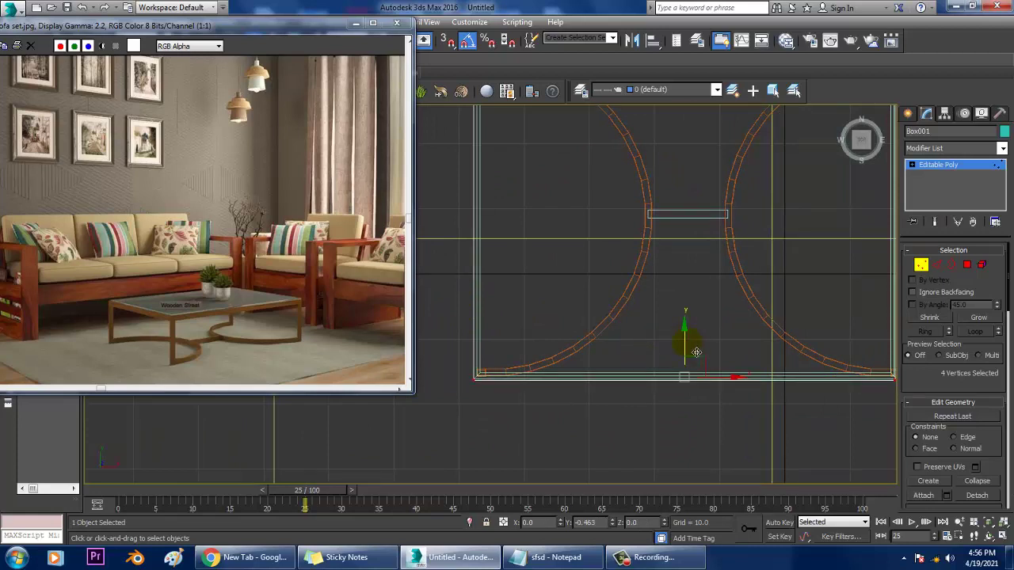
# Step: Nudge the four vertices at the tabletop's left end slightly outward along X to about -47.79
pyautogui.moveTo(626, 278); pyautogui.dragTo(656, 328, button='middle')
pyautogui.scroll(-2, 656, 328)
pyautogui.scroll(4, 572, 267)
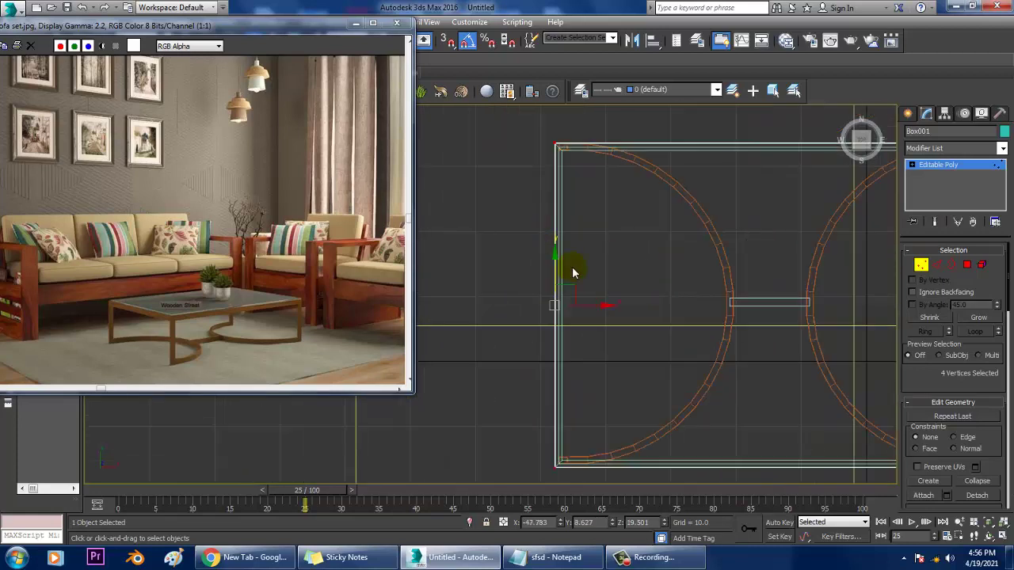
pyautogui.moveTo(601, 363); pyautogui.dragTo(596, 362)
pyautogui.scroll(-2, 457, 295)
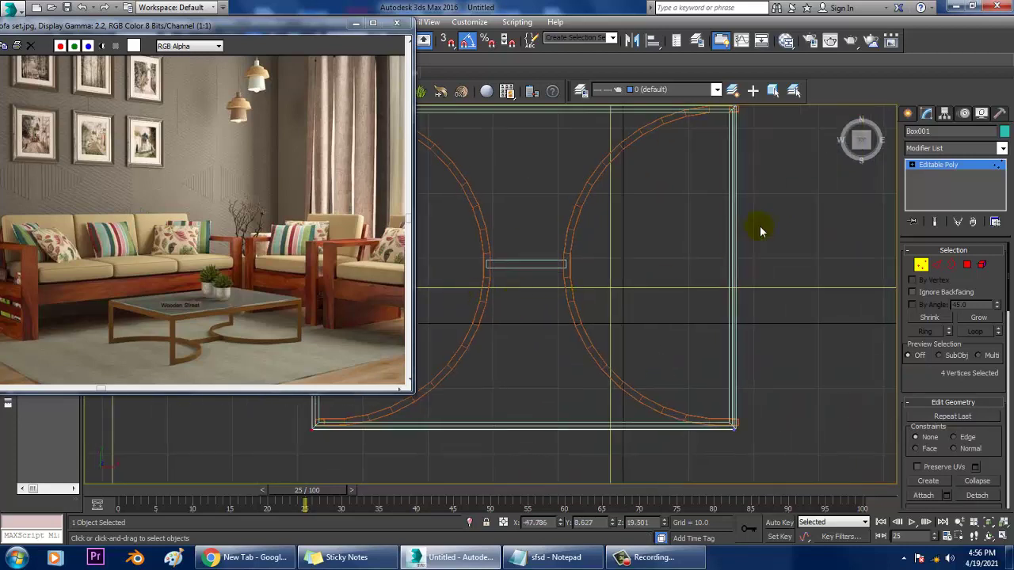
# Step: Move the four vertices at the tabletop's right end about 0.17 outward along X and leave vertex editing
pyautogui.moveTo(759, 227); pyautogui.dragTo(742, 276, button='middle')
pyautogui.click(652, 110)
pyautogui.moveTo(672, 148); pyautogui.dragTo(727, 252)
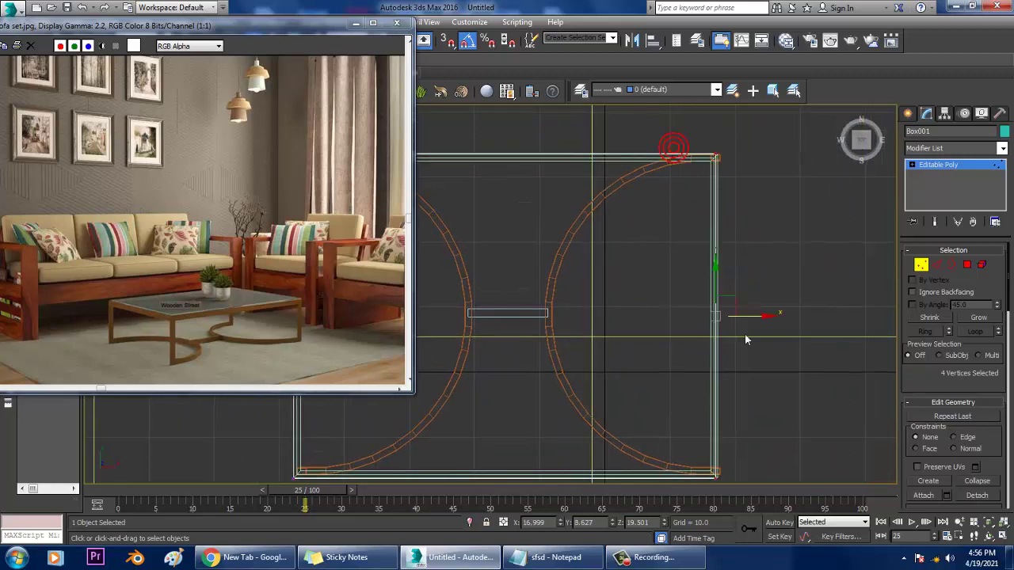
pyautogui.moveTo(765, 326); pyautogui.dragTo(770, 323)
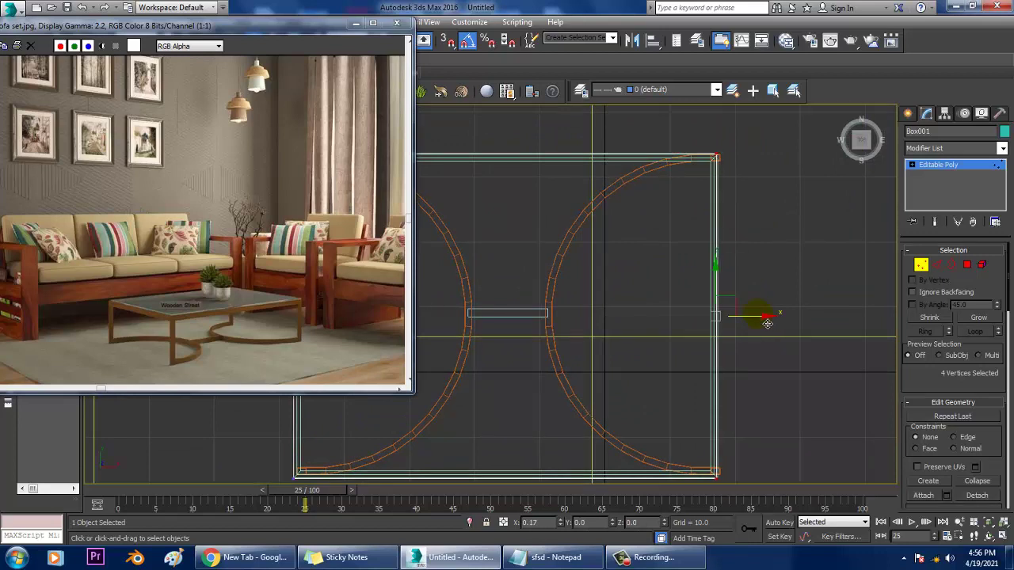
pyautogui.click(942, 165)
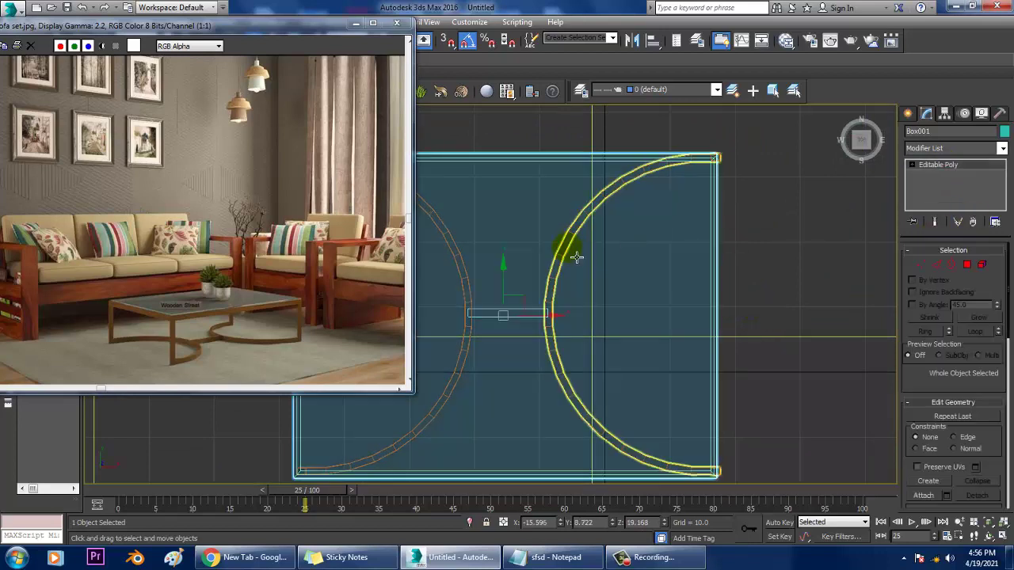
# Step: Move the right curved base frame about 0.6 inward along X so its legs line up with the top frame, and check the fit in Perspective
pyautogui.click(575, 254)
pyautogui.moveTo(760, 480); pyautogui.dragTo(757, 482)
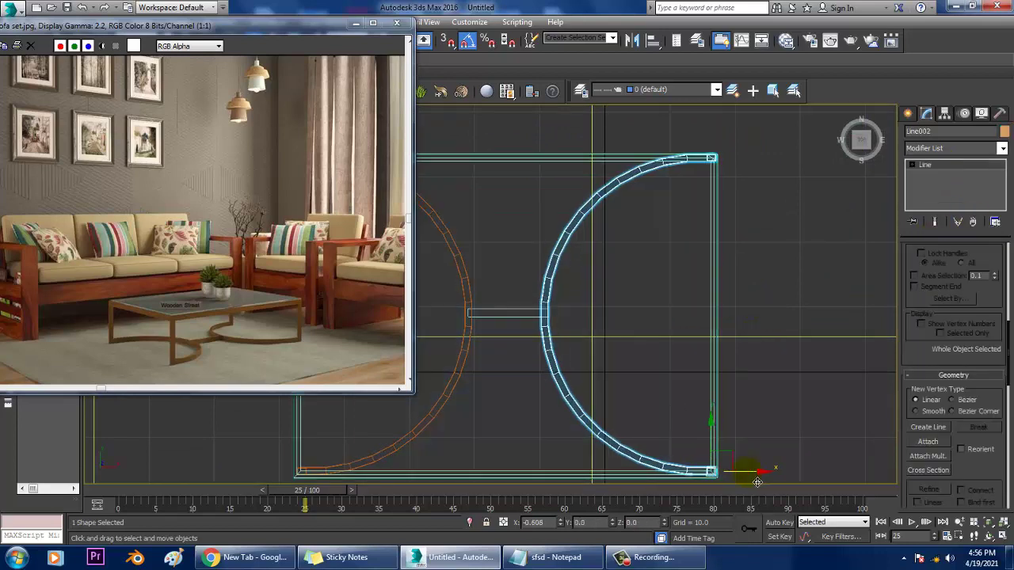
pyautogui.scroll(-3, 740, 444)
pyautogui.hotkey('alt', 'w')
pyautogui.rightClick(775, 430)
pyautogui.hotkey('alt', 'w')
pyautogui.keyDown('alt'); pyautogui.moveTo(777, 432); pyautogui.dragTo(685, 347, button='middle'); pyautogui.keyUp('alt')
pyautogui.scroll(-3, 723, 403)
pyautogui.scroll(3, 672, 321)
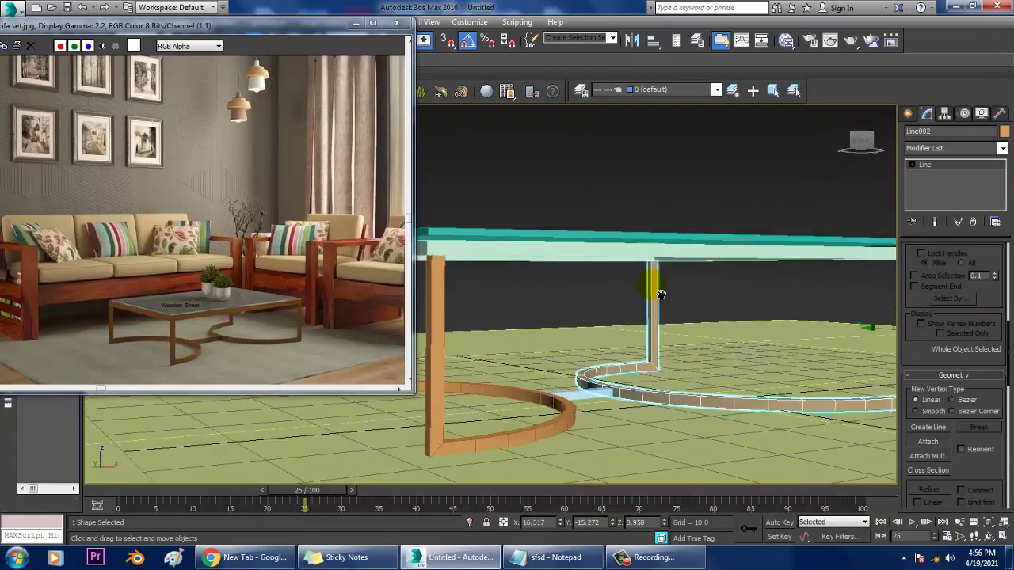
pyautogui.keyDown('alt'); pyautogui.moveTo(659, 292); pyautogui.dragTo(645, 285, button='middle'); pyautogui.keyUp('alt')
# Step: Lower the tabletop about 0.42 in the Front view so it rests on the top frame, and return to Perspective
pyautogui.click(499, 242)
pyautogui.hotkey('alt', 'w')
pyautogui.rightClick(695, 186)
pyautogui.hotkey('alt', 'w')
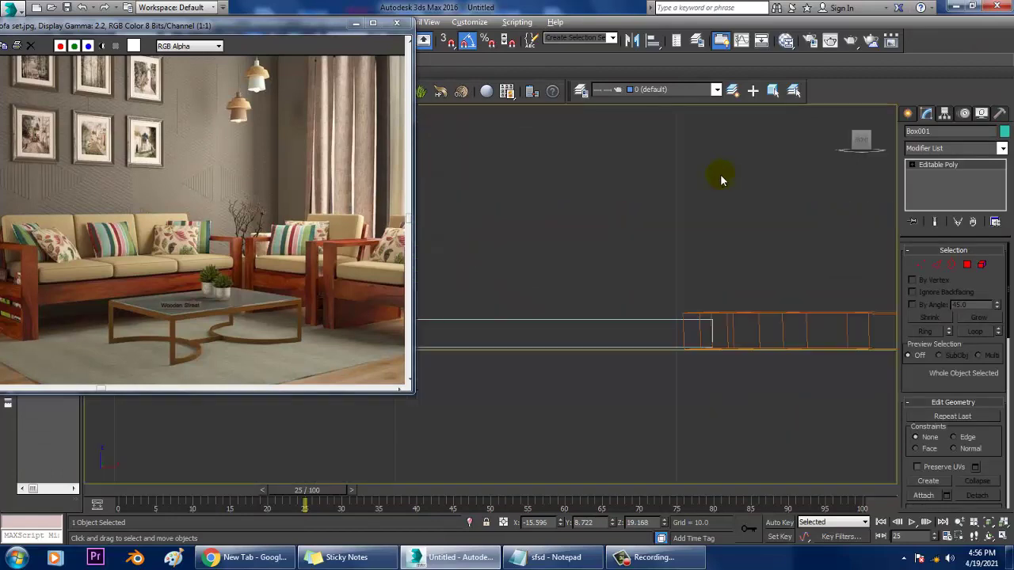
pyautogui.scroll(-5, 670, 213)
pyautogui.scroll(4, 669, 213)
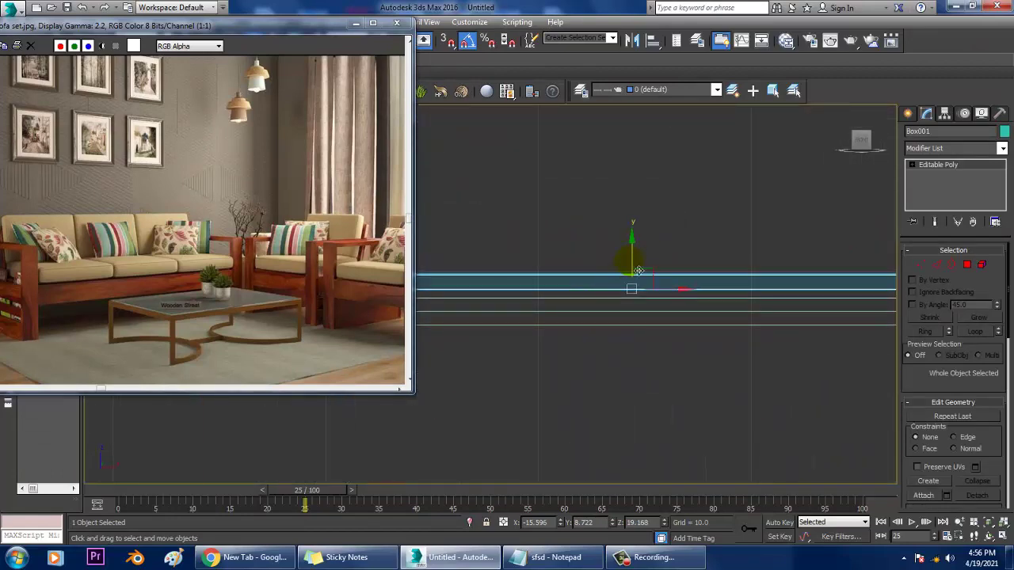
pyautogui.moveTo(642, 272); pyautogui.dragTo(650, 277)
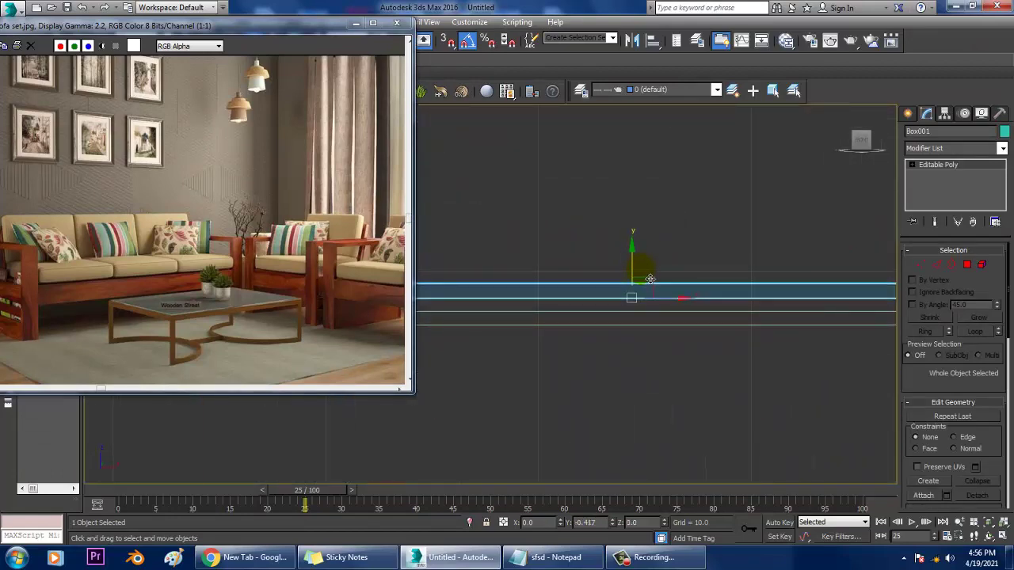
pyautogui.hotkey('alt', 'w')
pyautogui.rightClick(713, 341)
pyautogui.hotkey('alt', 'w')
pyautogui.scroll(-5, 714, 351)
pyautogui.keyDown('alt'); pyautogui.moveTo(715, 352); pyautogui.dragTo(713, 362, button='middle'); pyautogui.keyUp('alt')
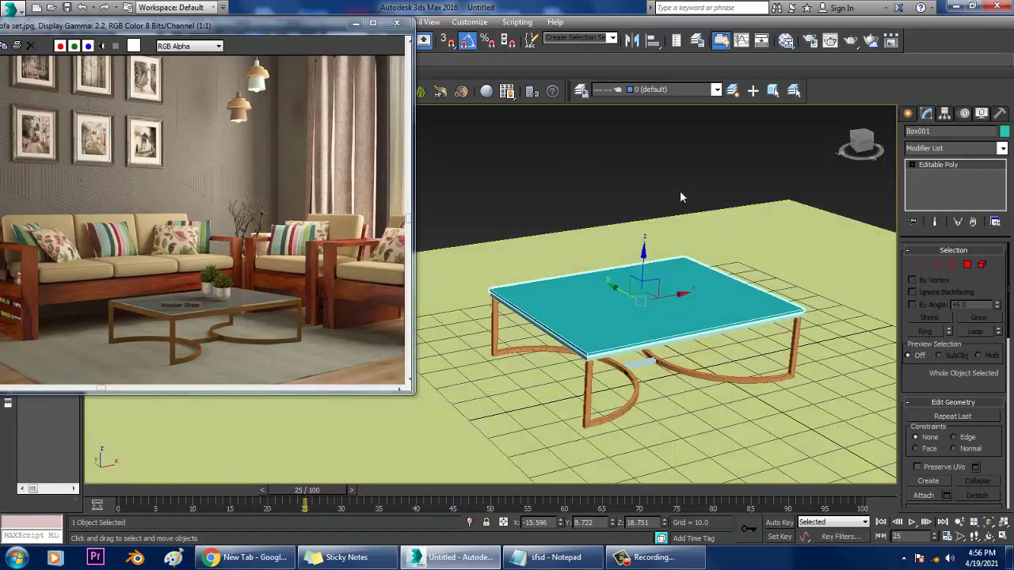
# Step: Select all parts of the coffee table without the ground plane, give them a grey object color, and clear the selection
pyautogui.click(679, 192)
pyautogui.keyDown('alt'); pyautogui.moveTo(739, 306); pyautogui.dragTo(702, 292, button='middle'); pyautogui.keyUp('alt')
pyautogui.moveTo(514, 182); pyautogui.dragTo(913, 433)
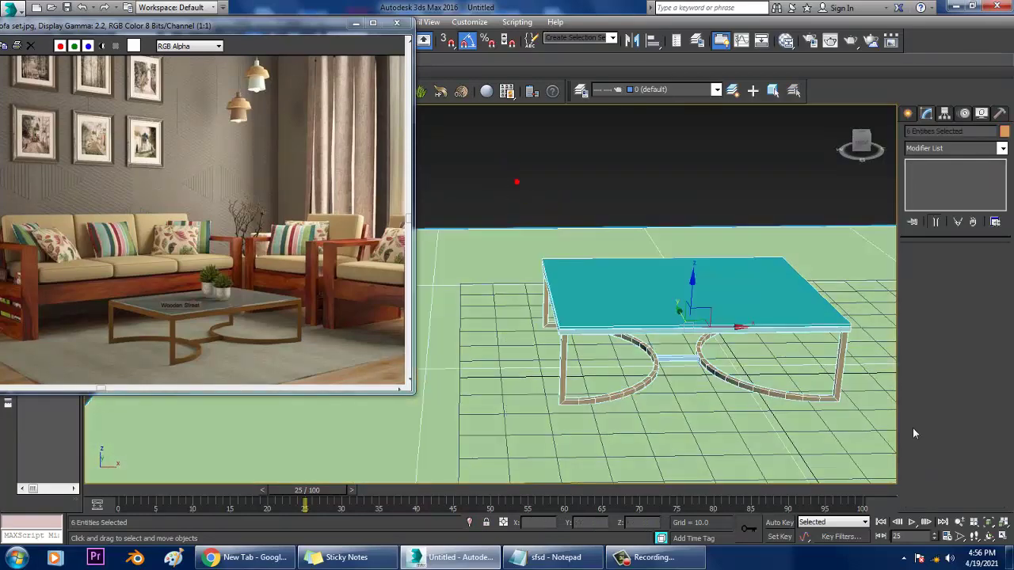
pyautogui.keyDown('alt'); pyautogui.moveTo(881, 244); pyautogui.dragTo(883, 245); pyautogui.keyUp('alt')
pyautogui.click(1003, 130)
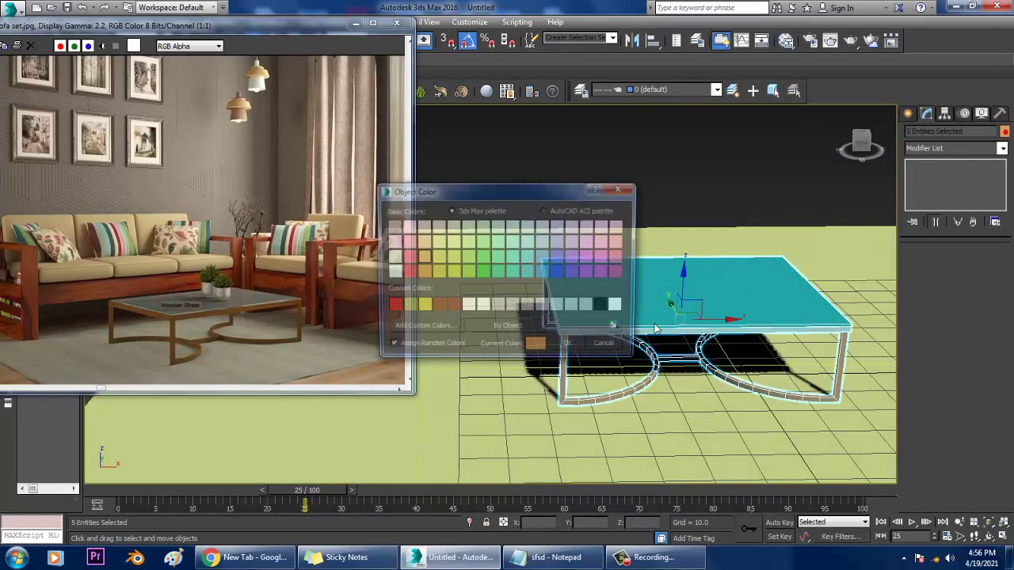
pyautogui.click(587, 349)
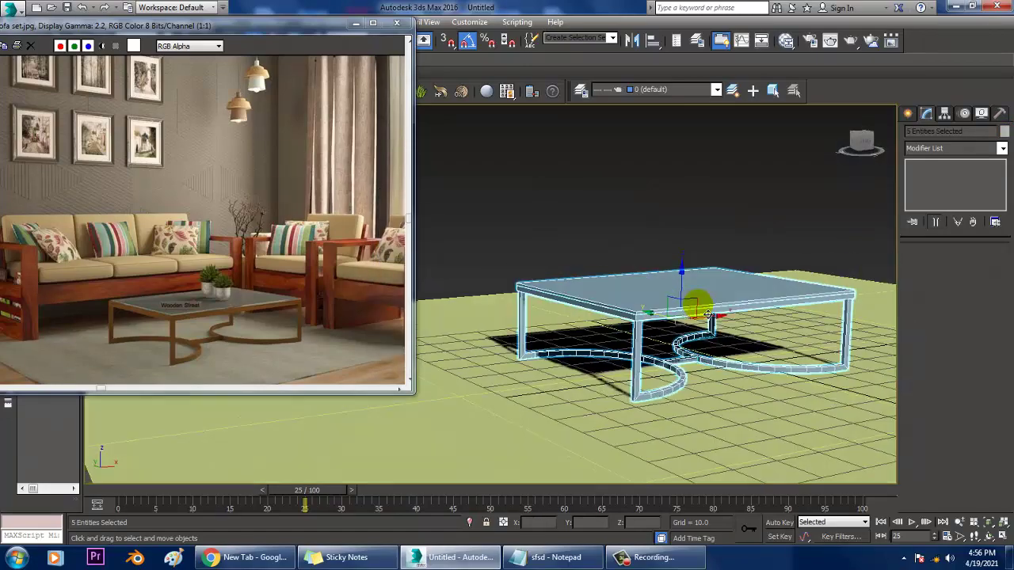
pyautogui.keyDown('alt'); pyautogui.moveTo(690, 301); pyautogui.dragTo(650, 242, button='middle'); pyautogui.keyUp('alt')
pyautogui.click(620, 159)
pyautogui.moveTo(732, 298)
pyautogui.keyDown('alt'); pyautogui.mouseDown(button='middle')
pyautogui.moveTo(702, 328)
pyautogui.moveTo(720, 299)
pyautogui.moveTo(694, 294)
pyautogui.moveTo(725, 299)
pyautogui.mouseUp(button='middle'); pyautogui.keyUp('alt')
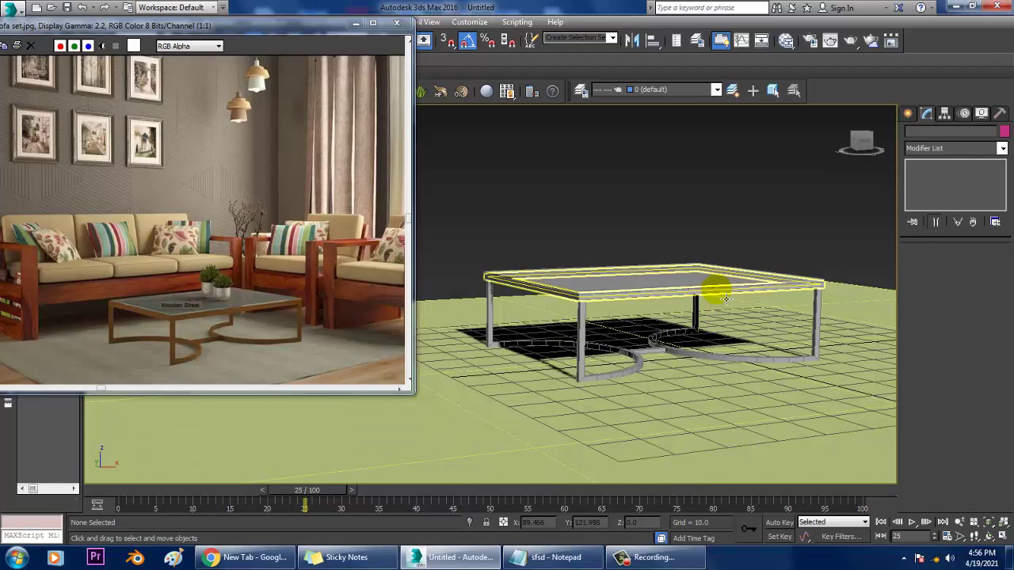
pyautogui.keyDown('alt'); pyautogui.moveTo(784, 335); pyautogui.dragTo(736, 345, button='middle'); pyautogui.keyUp('alt')
# Step: Look over the sofa in the reference image and bring up a maximized Left view with free space beside the coffee table
pyautogui.click(225, 252)
pyautogui.scroll(-1, 225, 251)
pyautogui.scroll(1, 225, 251)
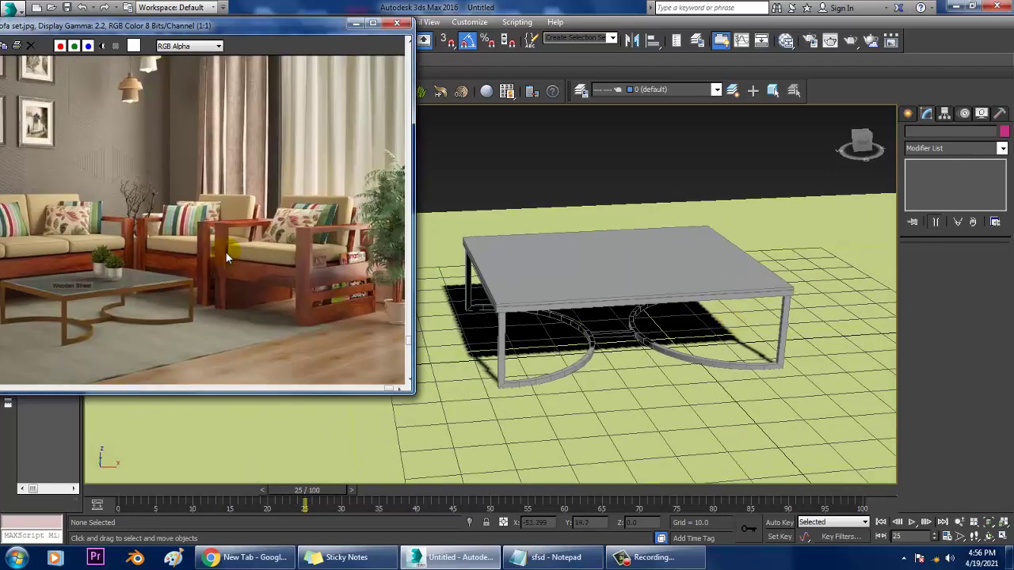
pyautogui.scroll(-1, 79, 242)
pyautogui.scroll(1, 80, 241)
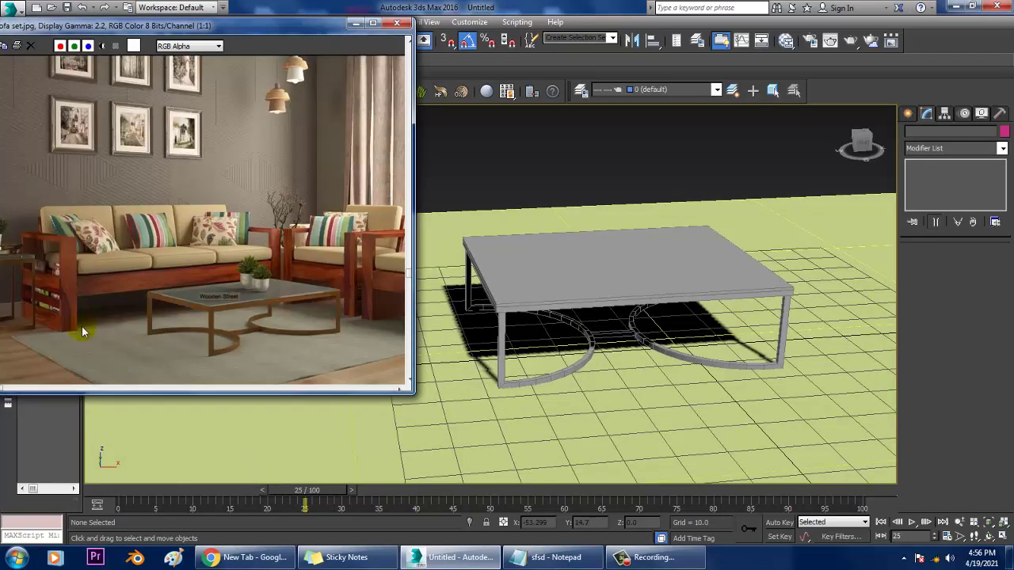
pyautogui.keyDown('alt'); pyautogui.moveTo(747, 301); pyautogui.dragTo(691, 319, button='middle'); pyautogui.keyUp('alt')
pyautogui.hotkey('alt', 'w')
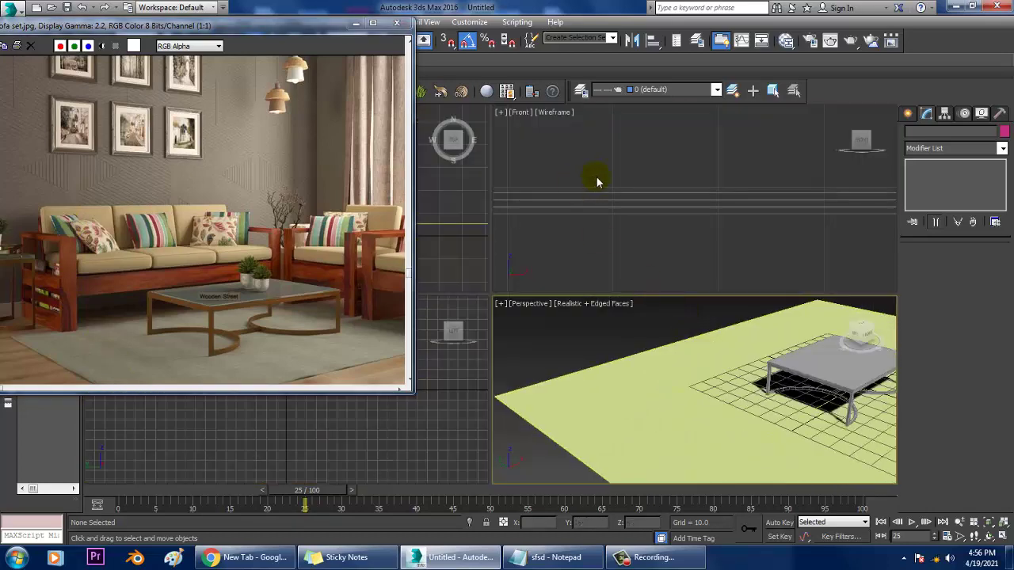
pyautogui.scroll(-3, 598, 183)
pyautogui.scroll(-1, 468, 402)
pyautogui.hotkey('alt', 'w')
pyautogui.scroll(3, 557, 367)
pyautogui.moveTo(557, 348); pyautogui.dragTo(693, 331, button='middle')
pyautogui.scroll(-5, 692, 331)
pyautogui.moveTo(584, 316); pyautogui.dragTo(697, 343, button='middle')
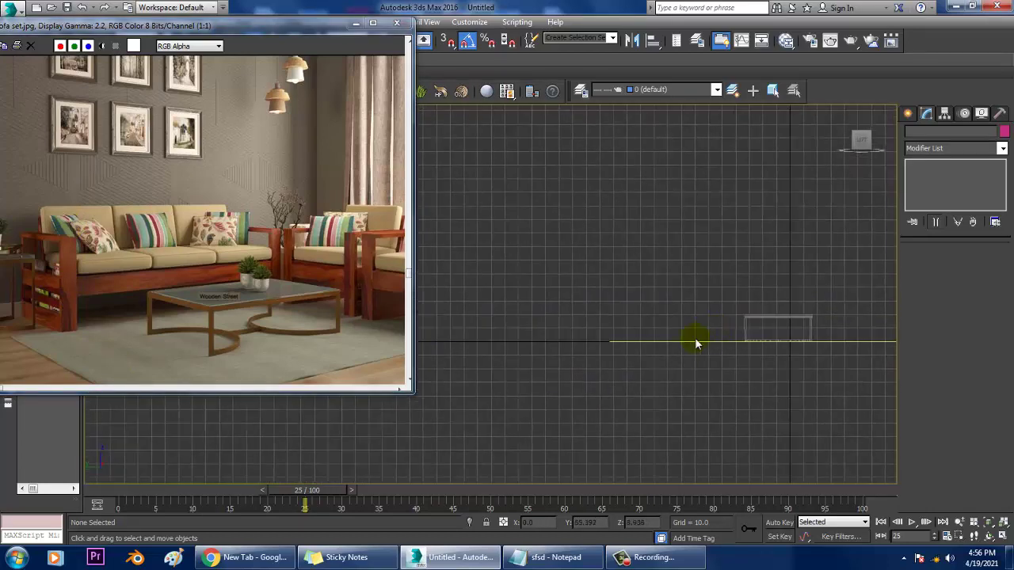
pyautogui.scroll(2, 697, 343)
# Step: Draw a rectangle spline about 55.4 by 67 standing on the floor beside the coffee table in the Left view
pyautogui.click(907, 114)
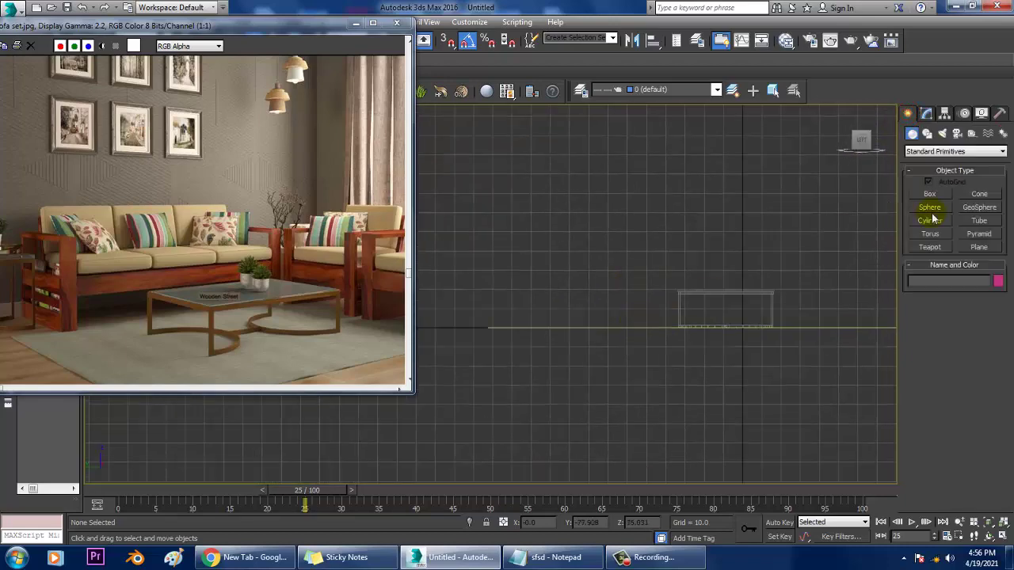
pyautogui.click(927, 134)
pyautogui.click(930, 204)
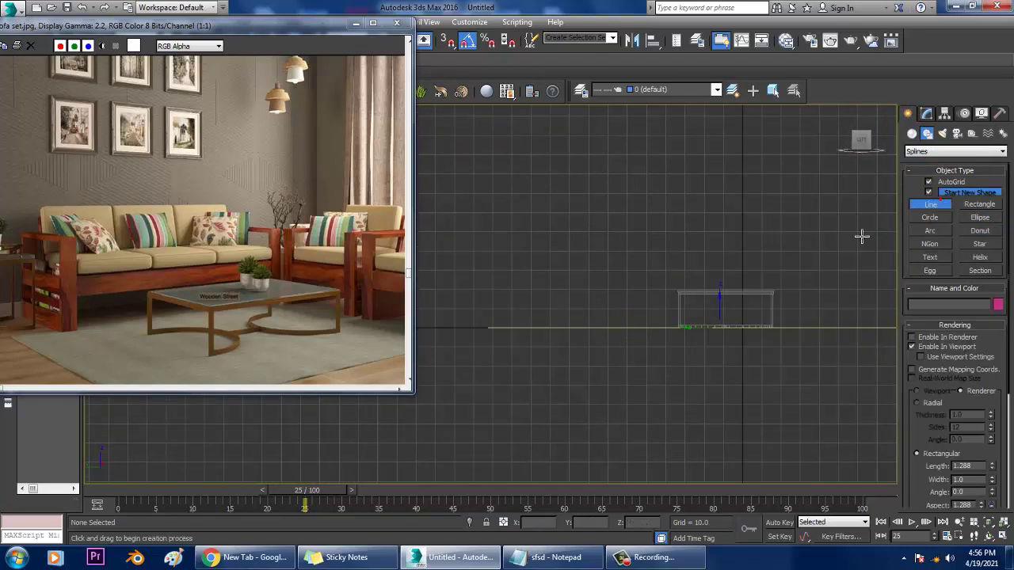
pyautogui.moveTo(707, 257); pyautogui.dragTo(764, 269, button='middle')
pyautogui.click(994, 208)
pyautogui.moveTo(618, 262); pyautogui.dragTo(627, 273, button='middle')
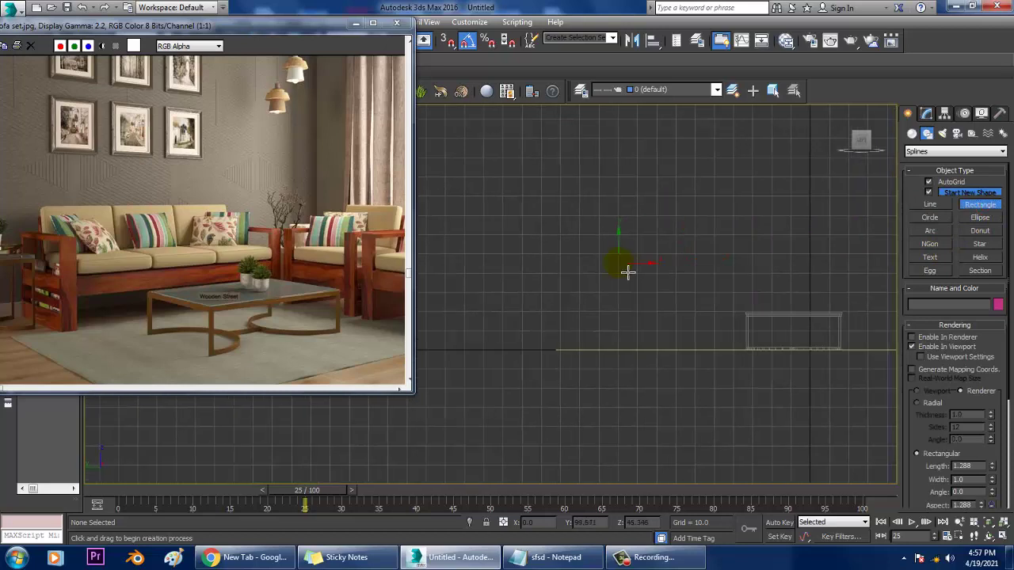
pyautogui.moveTo(584, 250); pyautogui.dragTo(701, 348)
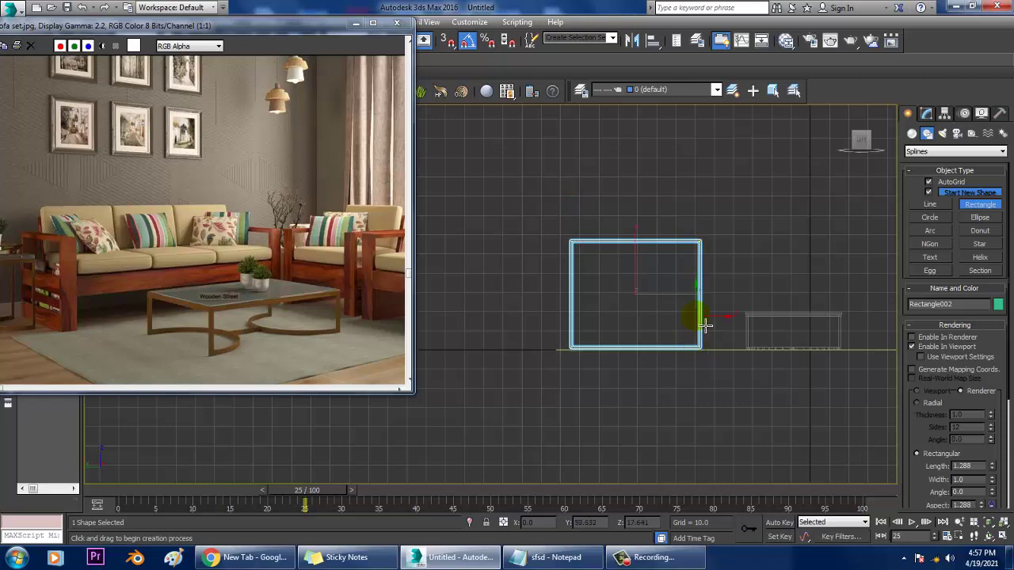
pyautogui.rightClick(698, 315)
# Step: Set the rectangle's rectangular rendering section to 8.228 length and 2.17 width, and check the thickness in Perspective
pyautogui.click(926, 114)
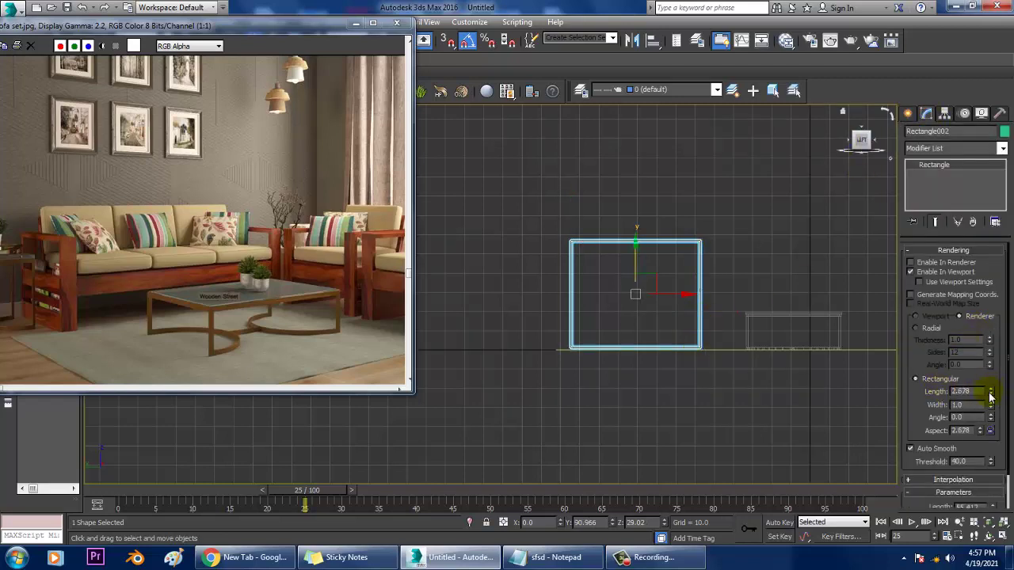
pyautogui.moveTo(989, 396); pyautogui.dragTo(989, 402)
pyautogui.press('p')
pyautogui.moveTo(645, 332)
pyautogui.keyDown('alt'); pyautogui.mouseDown(button='middle')
pyautogui.moveTo(729, 322)
pyautogui.moveTo(708, 341)
pyautogui.moveTo(689, 333)
pyautogui.mouseUp(button='middle'); pyautogui.keyUp('alt')
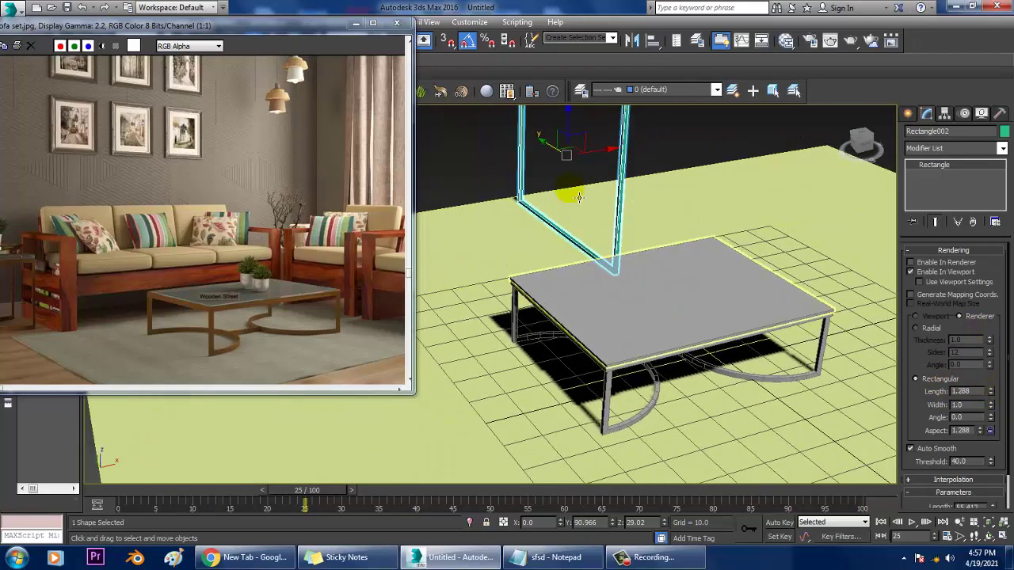
pyautogui.moveTo(579, 198); pyautogui.dragTo(595, 230, button='middle')
pyautogui.moveTo(992, 395); pyautogui.dragTo(943, 58)
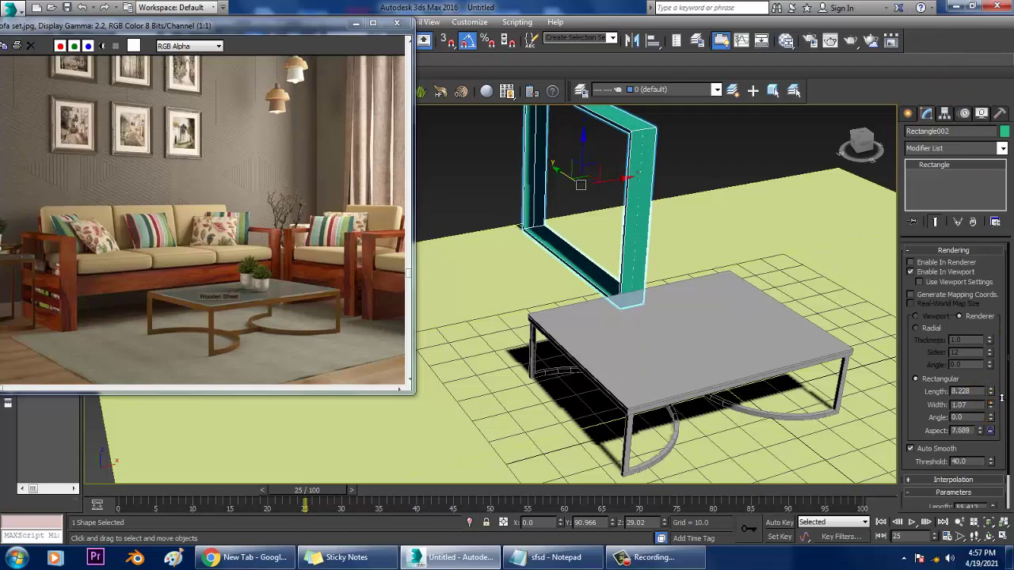
pyautogui.moveTo(989, 404); pyautogui.dragTo(990, 354)
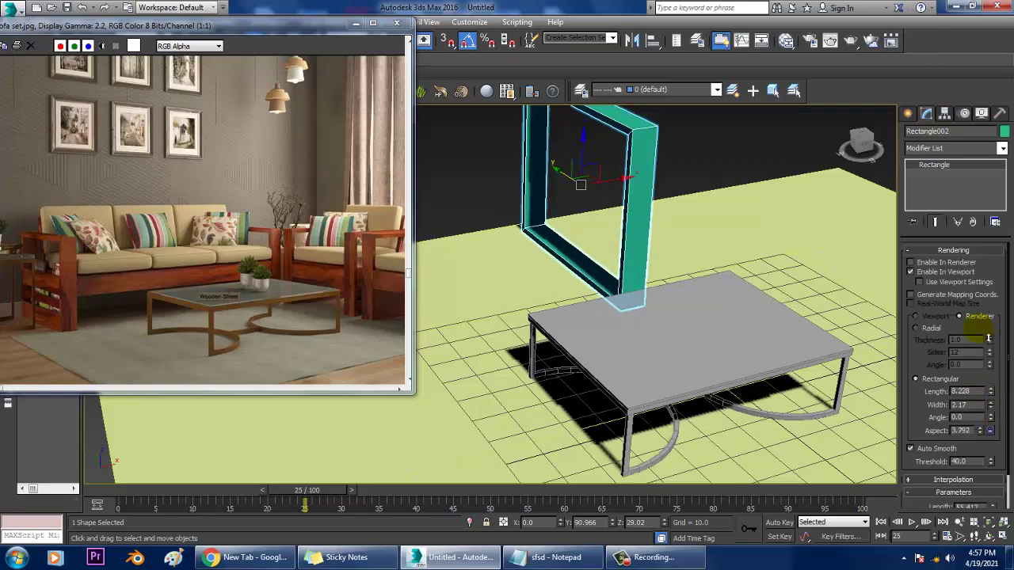
pyautogui.keyDown('alt'); pyautogui.moveTo(563, 227); pyautogui.dragTo(703, 291, button='middle'); pyautogui.keyUp('alt')
pyautogui.scroll(-1, 594, 209)
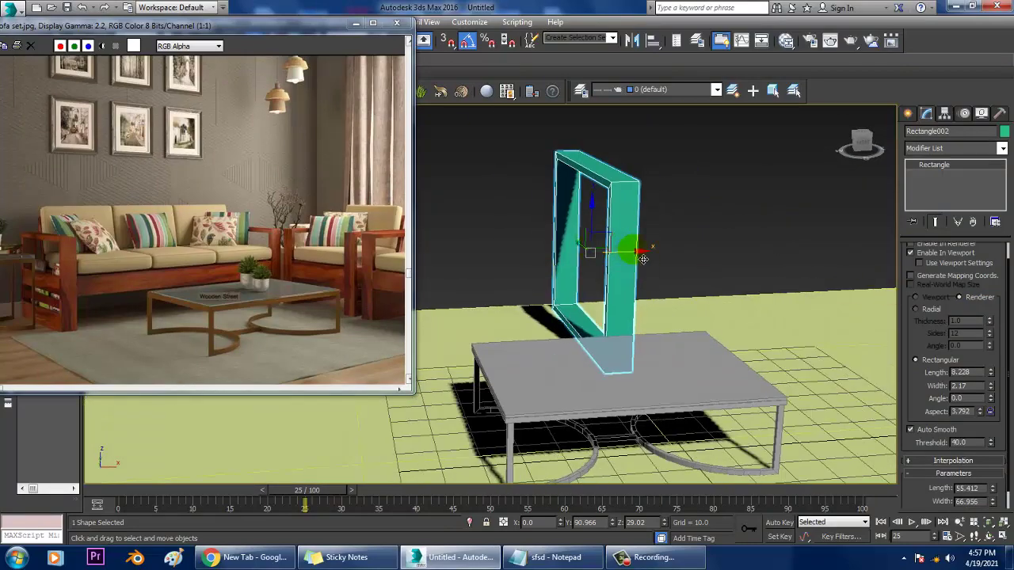
pyautogui.keyDown('alt'); pyautogui.moveTo(643, 259); pyautogui.dragTo(729, 290, button='middle'); pyautogui.keyUp('alt')
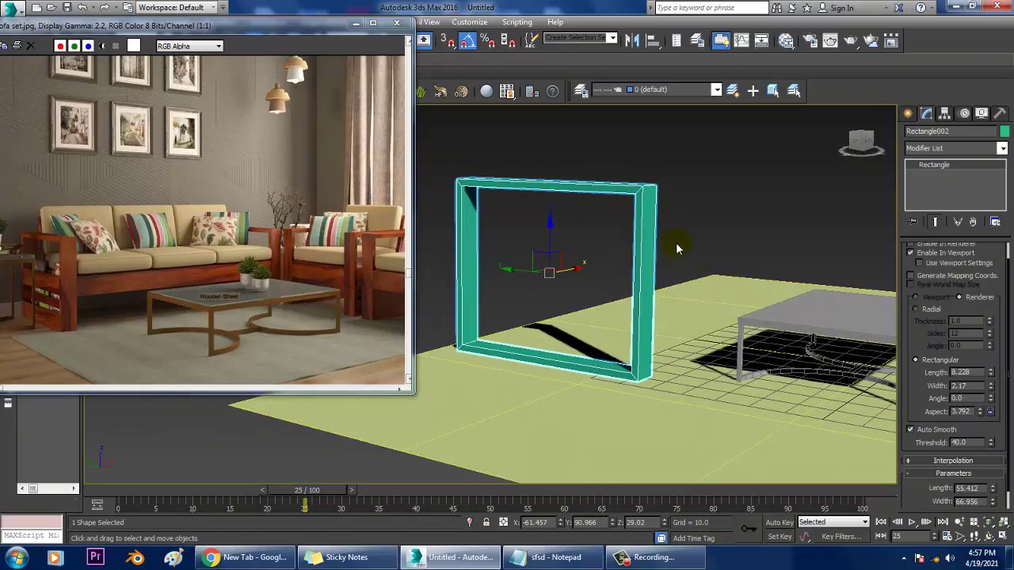
# Step: Convert the rectangle to an Editable Spline and move its two upper vertices down to make the frame lower
pyautogui.rightClick(640, 223)
pyautogui.moveTo(713, 346)
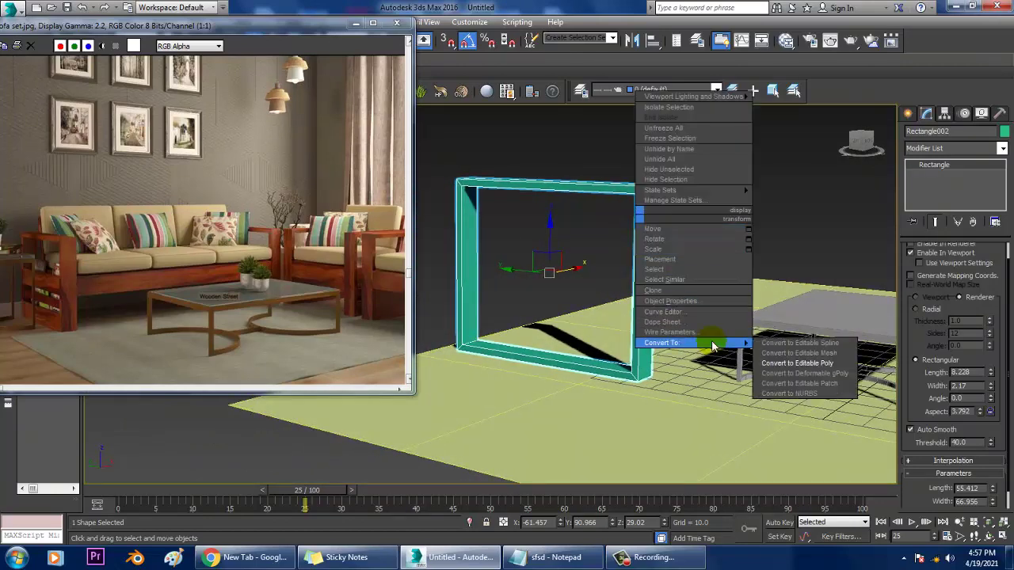
pyautogui.click(836, 343)
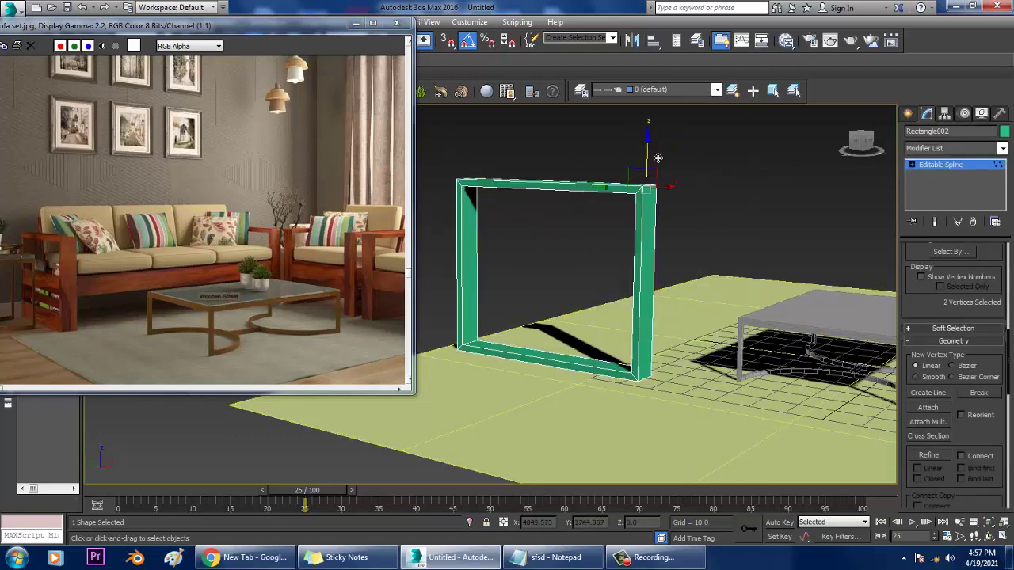
pyautogui.moveTo(657, 157); pyautogui.dragTo(676, 190)
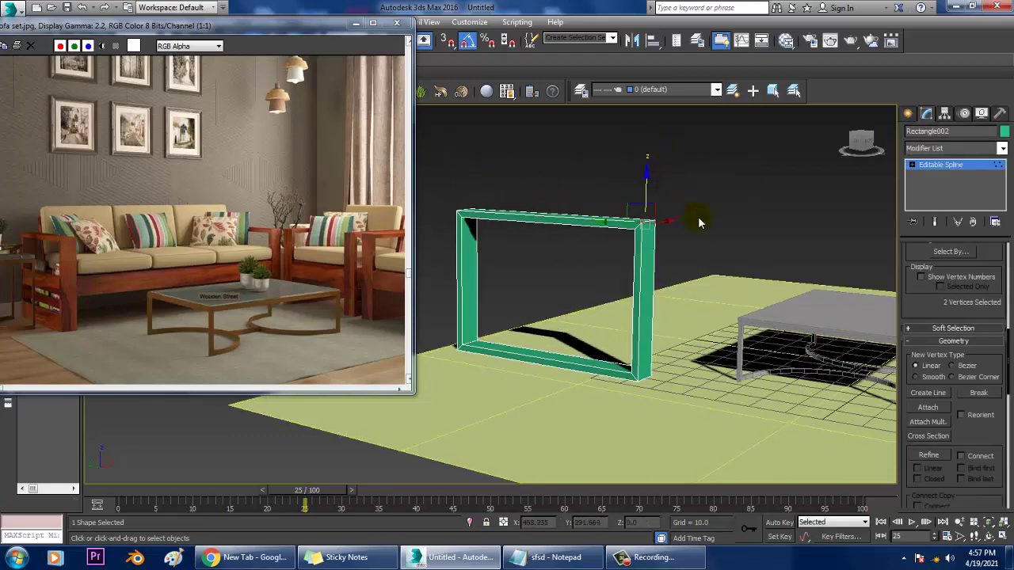
# Step: Convert the lowered rectangular frame to an Editable Poly
pyautogui.keyDown('alt'); pyautogui.moveTo(697, 216); pyautogui.dragTo(803, 222, button='middle'); pyautogui.keyUp('alt')
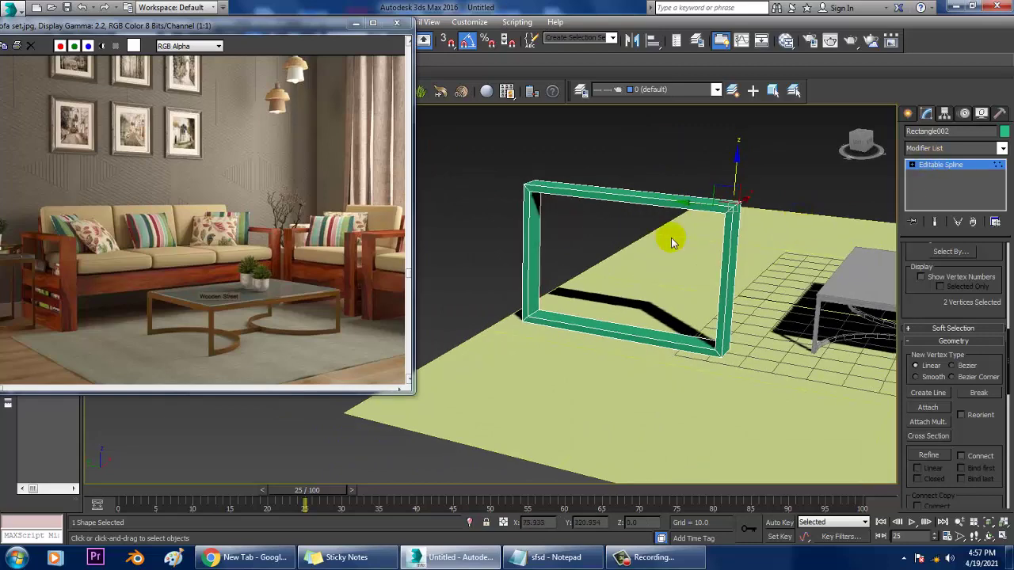
pyautogui.keyDown('alt'); pyautogui.moveTo(670, 243); pyautogui.dragTo(690, 234, button='middle'); pyautogui.keyUp('alt')
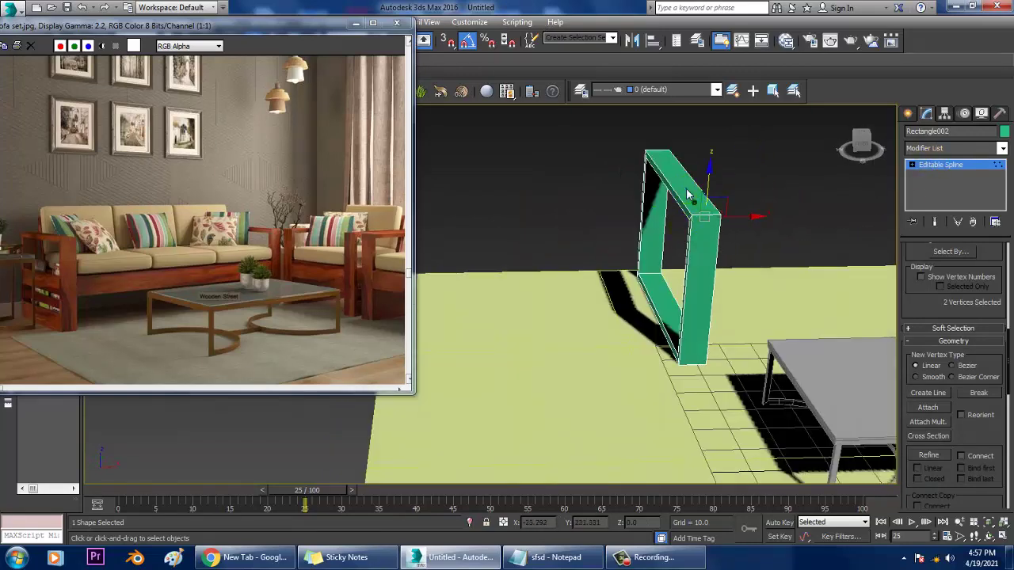
pyautogui.rightClick(688, 194)
pyautogui.moveTo(712, 301)
pyautogui.click(851, 333)
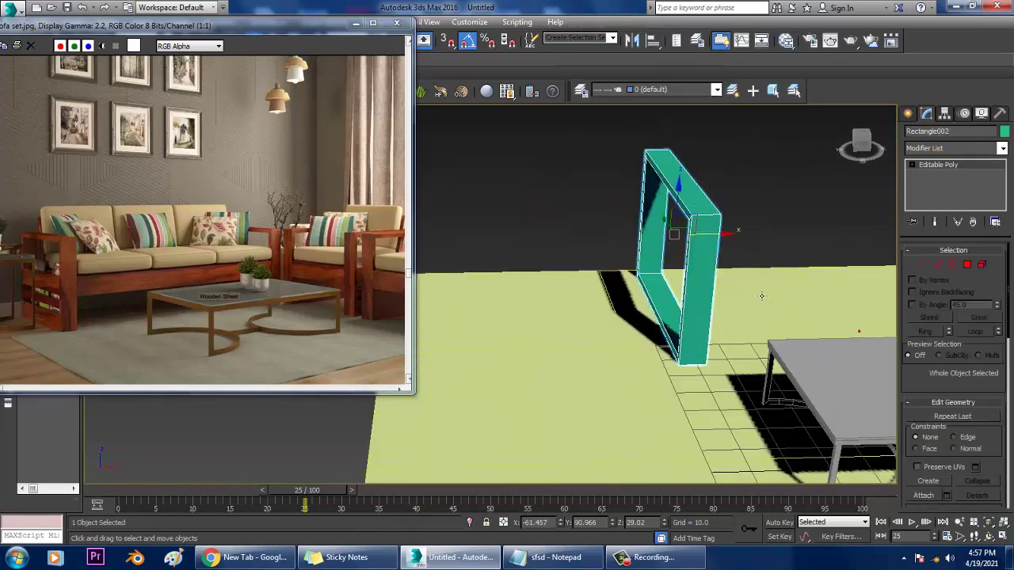
pyautogui.moveTo(761, 296)
pyautogui.keyDown('alt'); pyautogui.mouseDown(button='middle')
pyautogui.moveTo(720, 221)
pyautogui.moveTo(761, 237)
pyautogui.mouseUp(button='middle'); pyautogui.keyUp('alt')
# Step: Add an edge loop along the frame's inner faces using Connect Edges with 1 segment, pinch 21 and slide -46
pyautogui.click(936, 264)
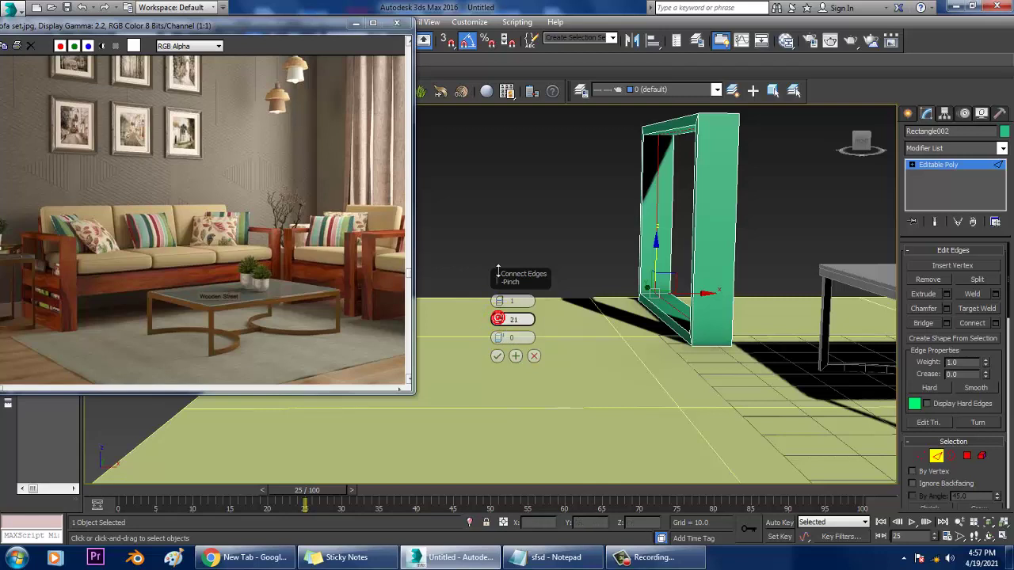
pyautogui.moveTo(499, 337); pyautogui.dragTo(536, 437)
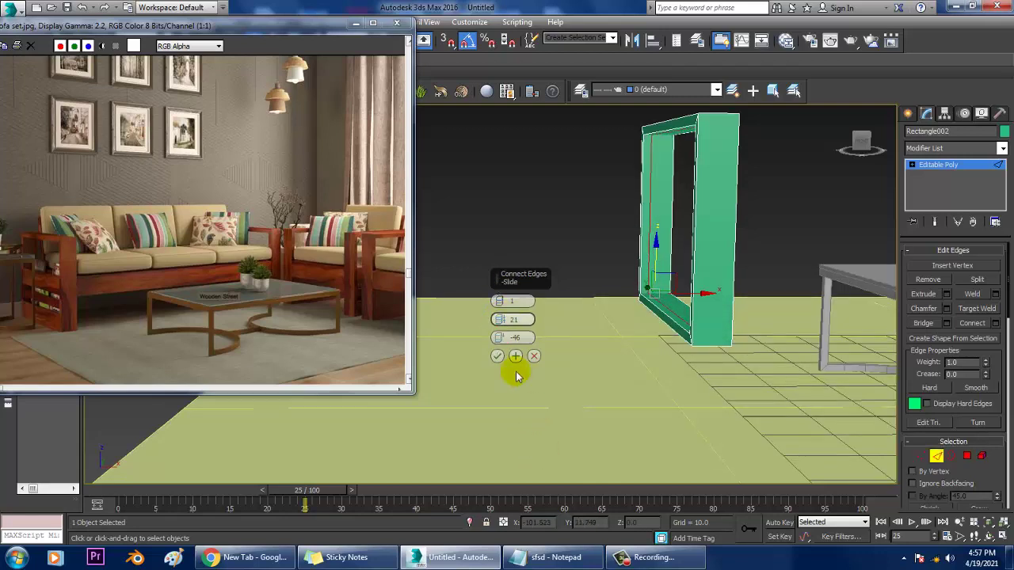
pyautogui.click(498, 357)
# Step: Connect the vertical edges of the frame's two posts with one crosswise cut
pyautogui.keyDown('alt'); pyautogui.moveTo(577, 287); pyautogui.dragTo(669, 277, button='middle'); pyautogui.keyUp('alt')
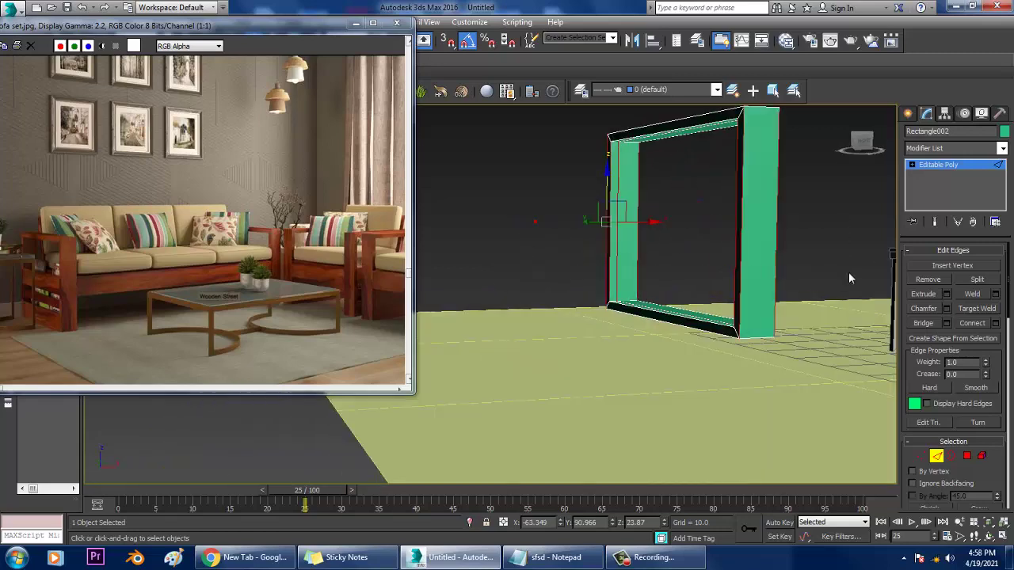
pyautogui.click(995, 323)
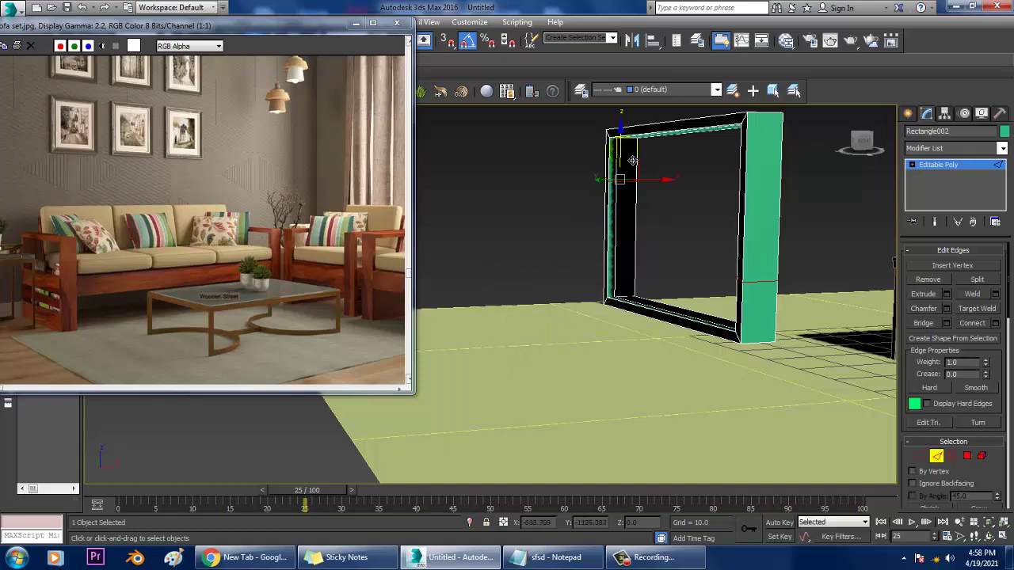
pyautogui.keyDown('alt'); pyautogui.moveTo(706, 226); pyautogui.dragTo(790, 230, button='middle'); pyautogui.keyUp('alt')
# Step: Flatten the vertices of the cut across the frame's two posts into one level row and lower it toward the base
pyautogui.hotkey('alt', 'w')
pyautogui.middleClick(806, 198)
pyautogui.press('z')
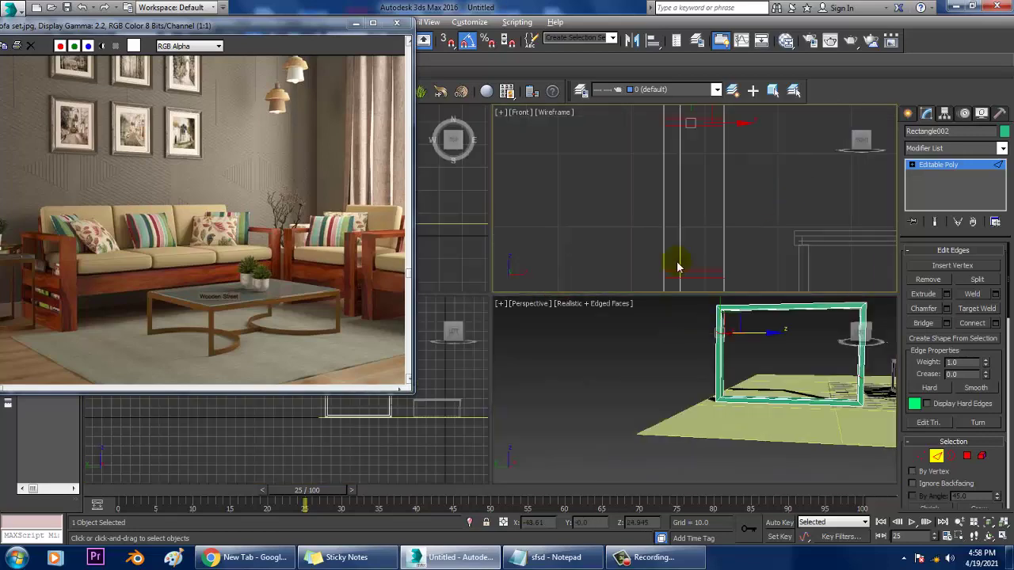
pyautogui.scroll(-3, 669, 227)
pyautogui.middleClick(443, 407)
pyautogui.hotkey('alt', 'w')
pyautogui.press('z')
pyautogui.scroll(-5, 590, 348)
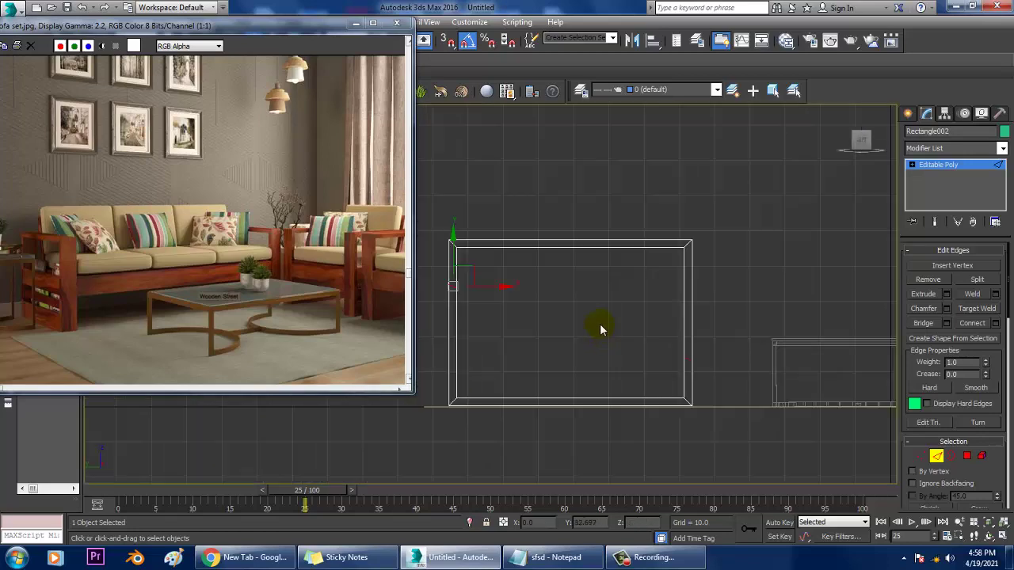
pyautogui.moveTo(601, 329); pyautogui.dragTo(591, 303, button='middle')
pyautogui.press('1')
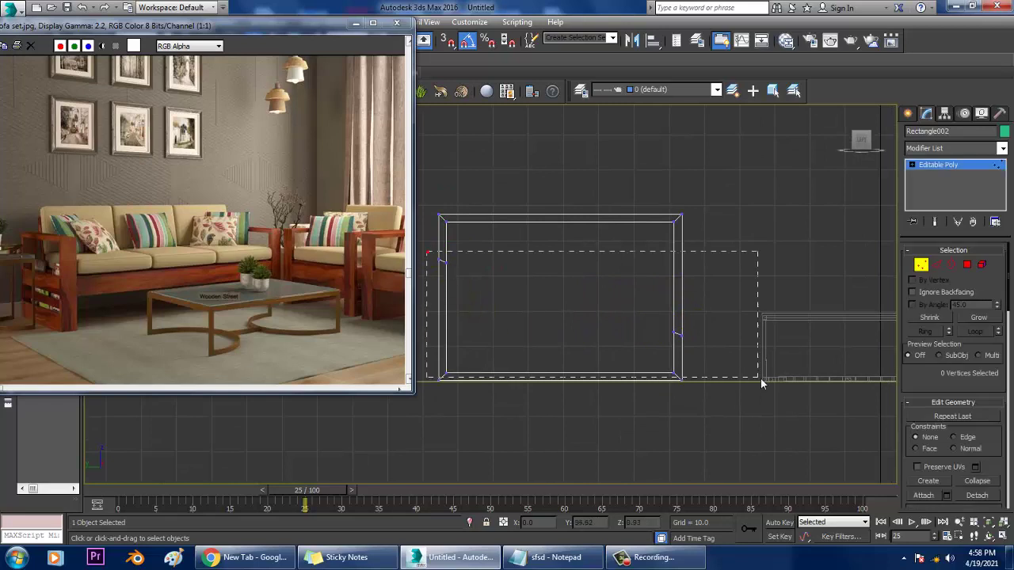
pyautogui.moveTo(774, 361); pyautogui.dragTo(775, 360)
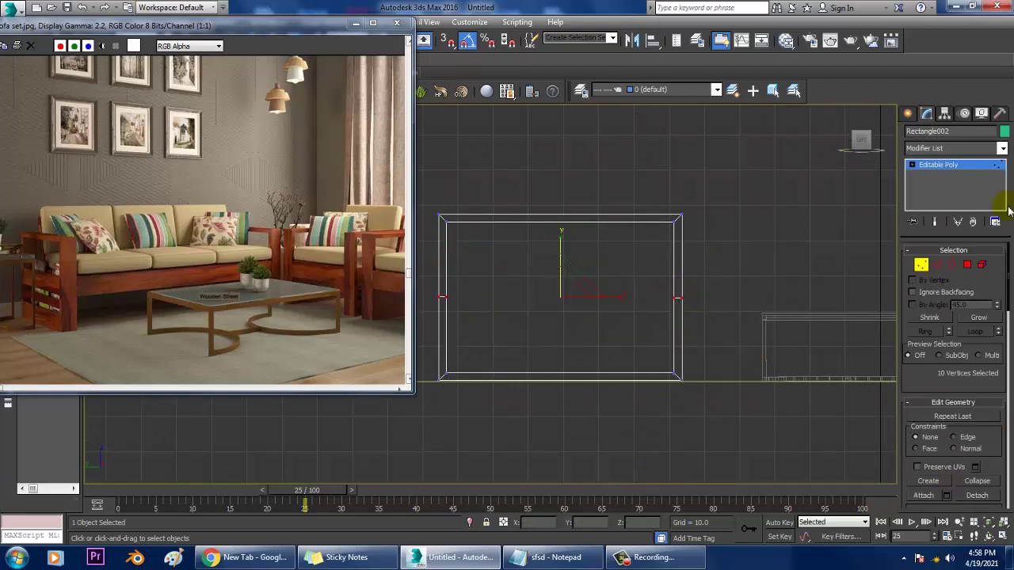
pyautogui.press('w')
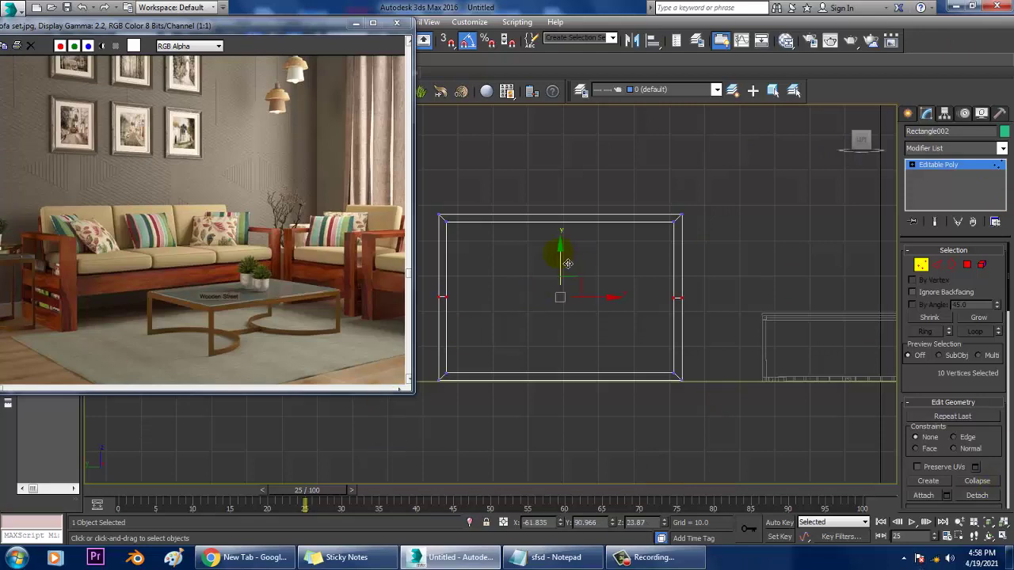
# Step: Bridge the facing inner polygons at the lower ends of the two posts to form a solid bottom panel
pyautogui.hotkey('alt', 'w')
pyautogui.middleClick(697, 357)
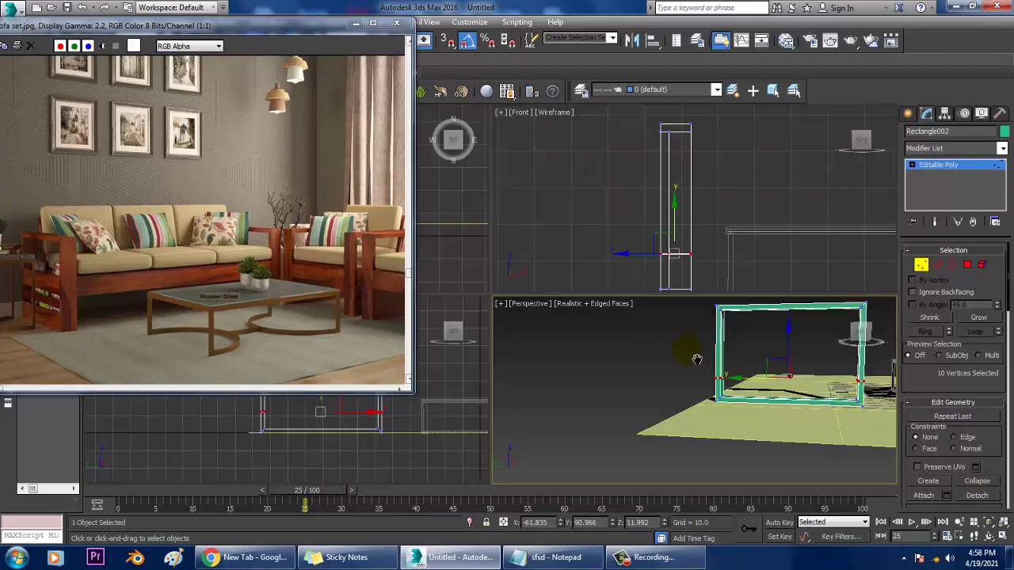
pyautogui.hotkey('alt', 'w')
pyautogui.keyDown('alt'); pyautogui.moveTo(697, 357); pyautogui.dragTo(662, 342, button='middle'); pyautogui.keyUp('alt')
pyautogui.press('4')
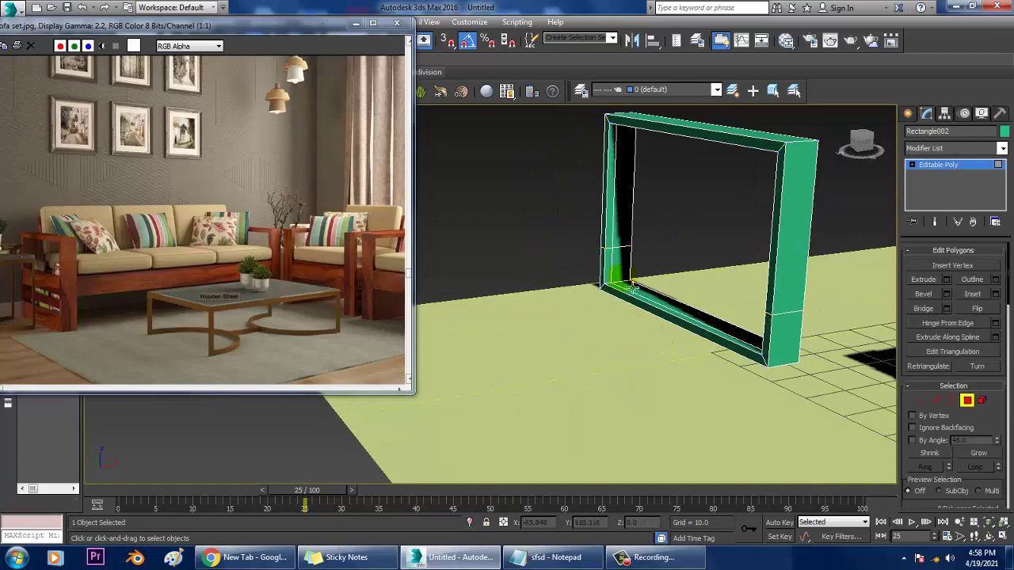
pyautogui.click(615, 277)
pyautogui.keyDown('alt'); pyautogui.moveTo(615, 277); pyautogui.dragTo(824, 271, button='middle'); pyautogui.keyUp('alt')
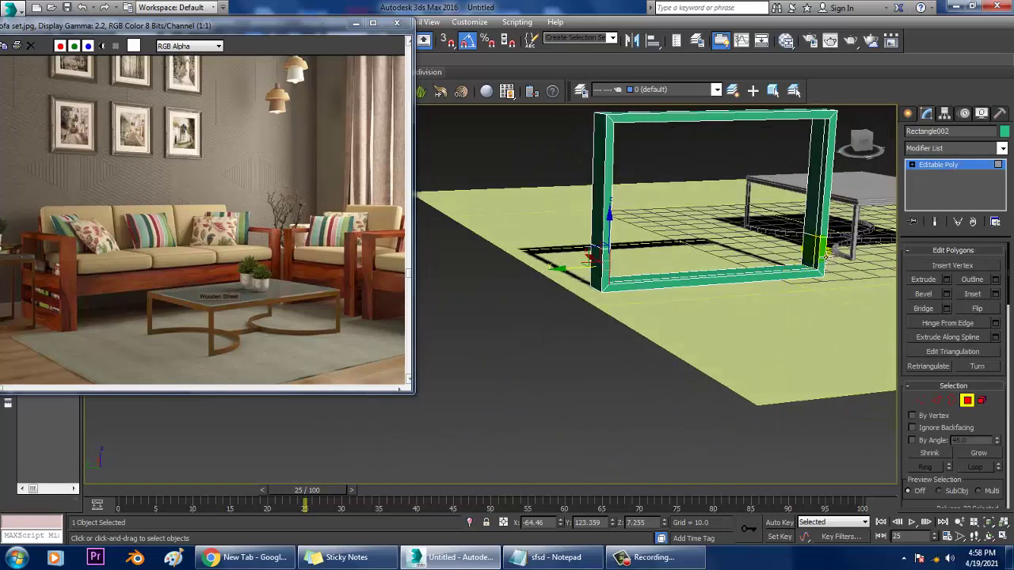
pyautogui.click(824, 254)
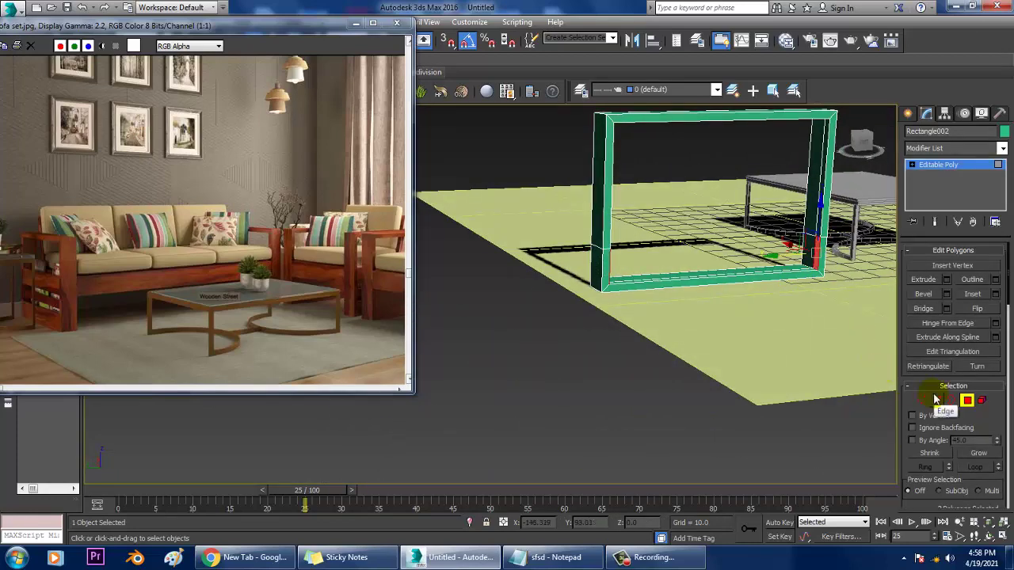
pyautogui.click(924, 309)
pyautogui.keyDown('alt'); pyautogui.moveTo(679, 253); pyautogui.dragTo(725, 273, button='middle'); pyautogui.keyUp('alt')
pyautogui.click(943, 164)
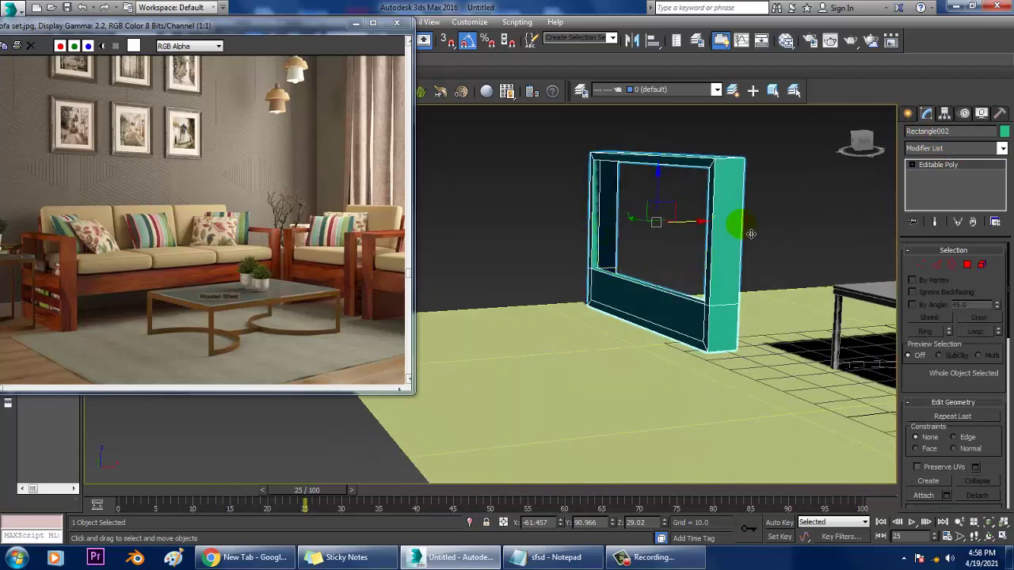
# Step: Connect the post edges above the bottom panel with Connect Edges set to 2 segments, pinch -58 and slide -46
pyautogui.keyDown('alt'); pyautogui.moveTo(743, 232); pyautogui.dragTo(749, 234, button='middle'); pyautogui.keyUp('alt')
pyautogui.click(935, 267)
pyautogui.keyDown('alt'); pyautogui.moveTo(800, 263); pyautogui.dragTo(697, 293, button='middle'); pyautogui.keyUp('alt')
pyautogui.keyDown('alt'); pyautogui.moveTo(650, 264); pyautogui.dragTo(816, 301, button='middle'); pyautogui.keyUp('alt')
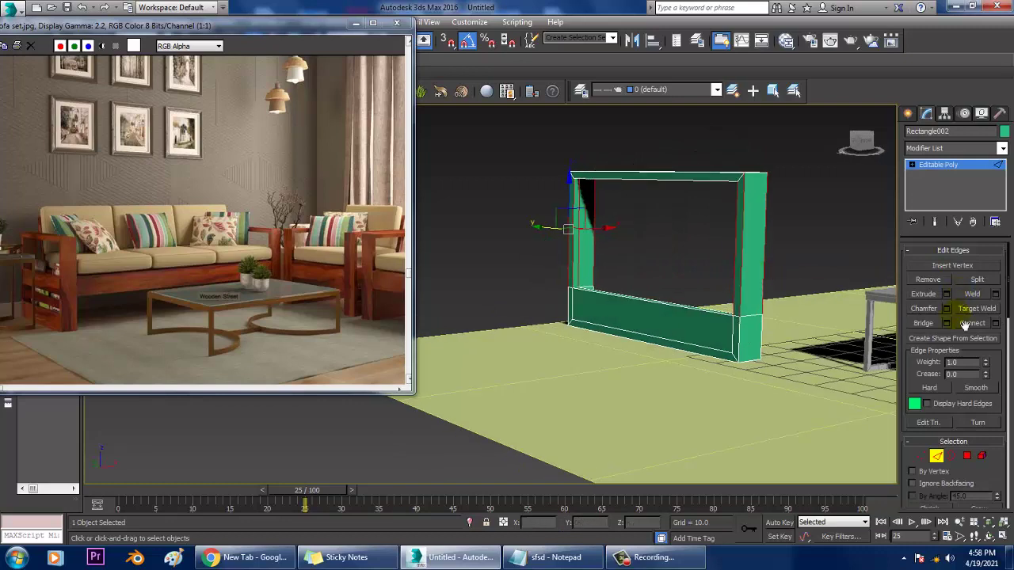
pyautogui.click(995, 323)
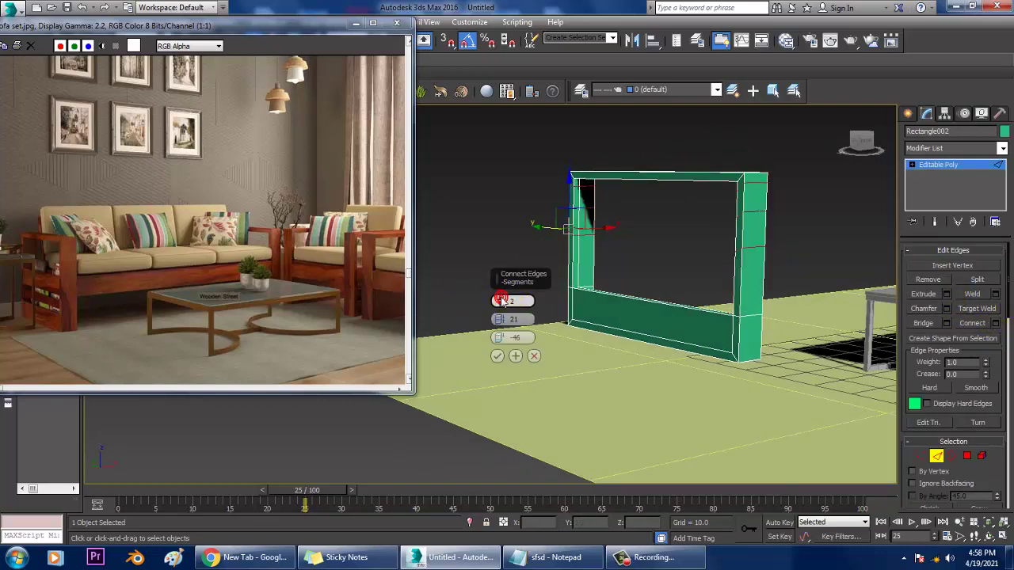
pyautogui.moveTo(498, 318); pyautogui.dragTo(512, 368)
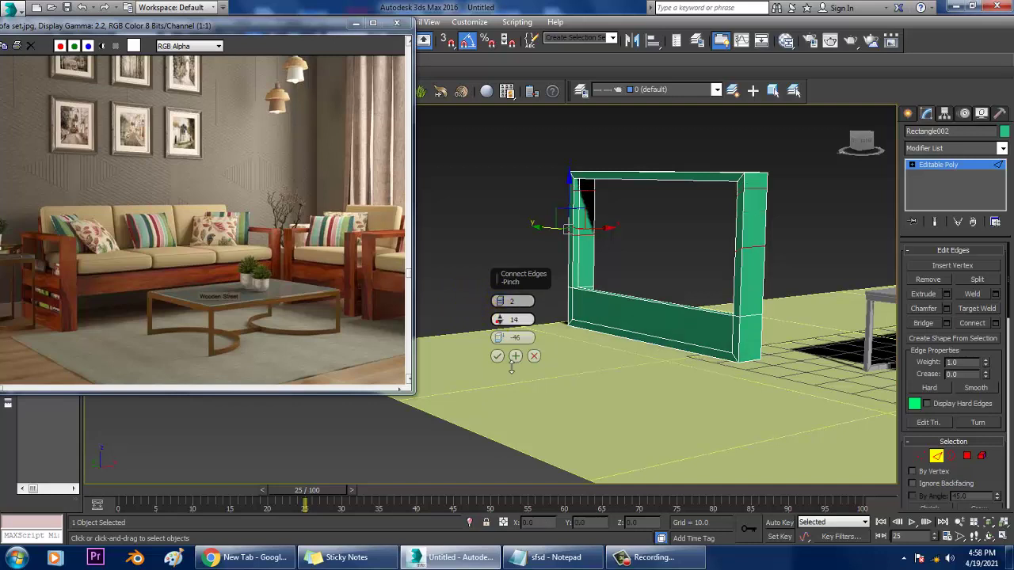
pyautogui.moveTo(555, 525); pyautogui.dragTo(563, 552)
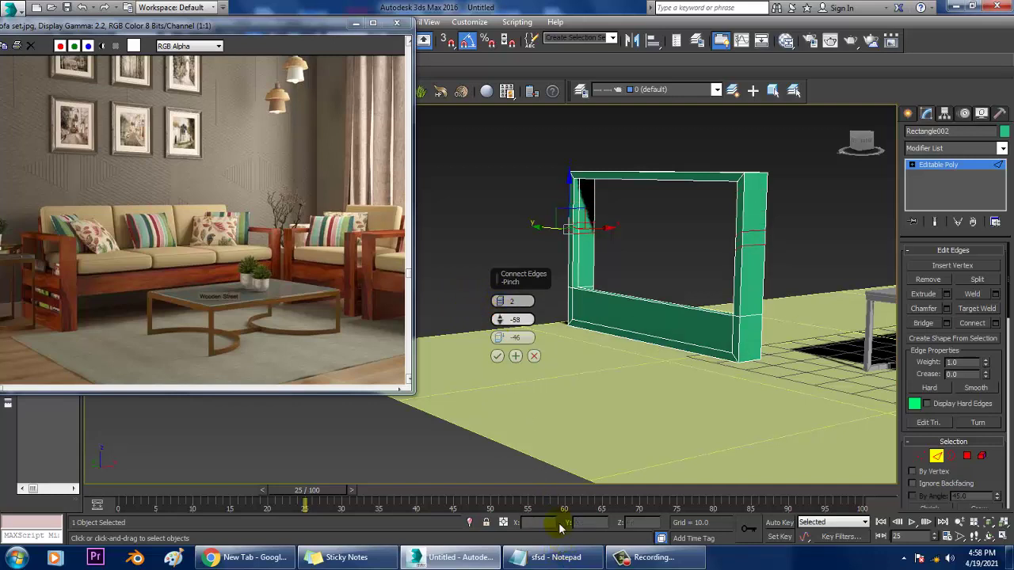
pyautogui.click(499, 356)
# Step: Scale the vertices of each of the two new post cuts vertically so both rows become level
pyautogui.hotkey('alt', 'w')
pyautogui.rightClick(460, 402)
pyautogui.hotkey('alt', 'w')
pyautogui.moveTo(460, 402); pyautogui.dragTo(564, 381, button='middle')
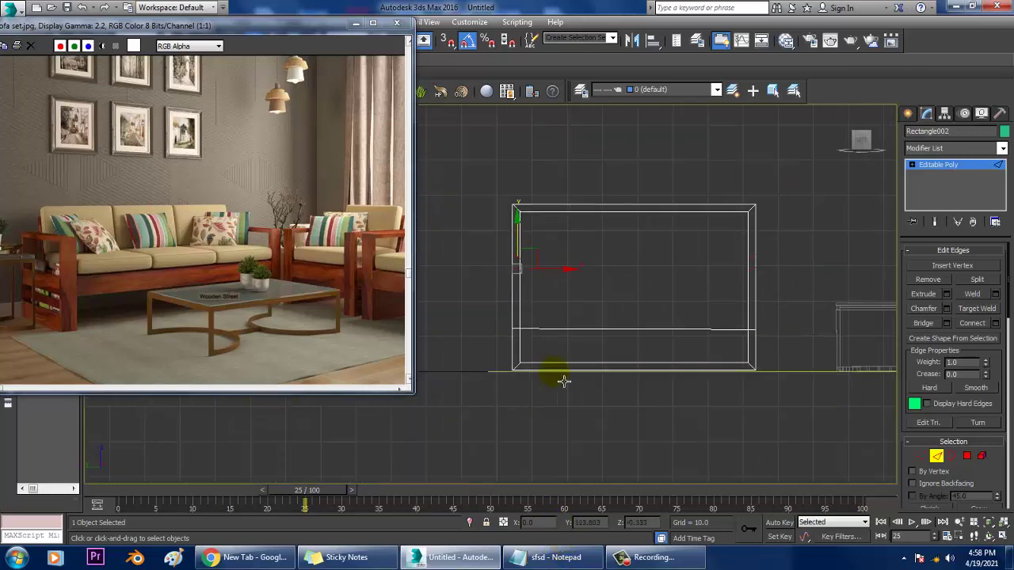
pyautogui.moveTo(618, 287); pyautogui.dragTo(592, 299, button='middle')
pyautogui.press('1')
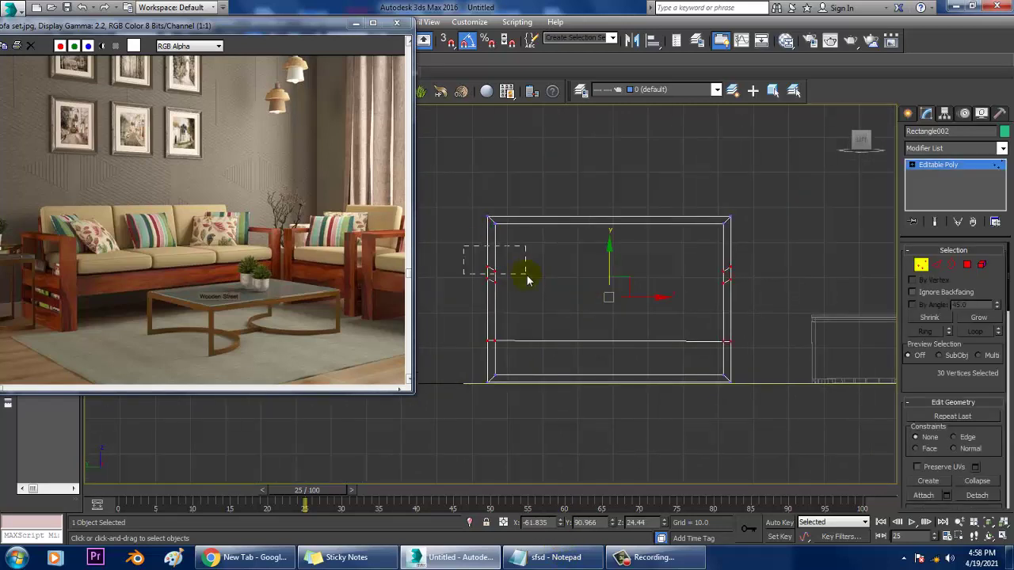
pyautogui.moveTo(527, 277); pyautogui.dragTo(527, 277)
pyautogui.scroll(2, 703, 294)
pyautogui.scroll(-2, 708, 270)
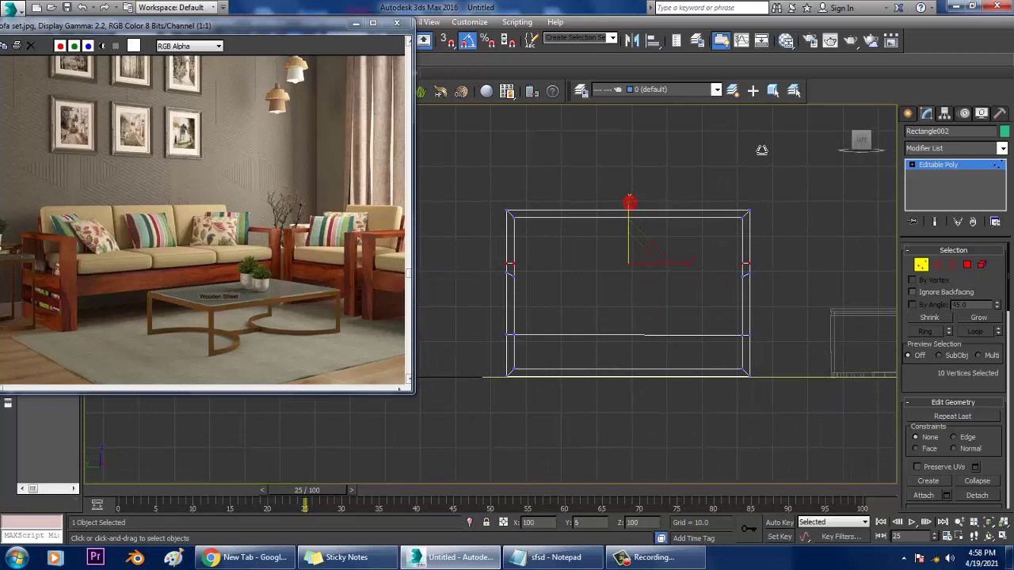
pyautogui.moveTo(781, 485); pyautogui.dragTo(782, 485)
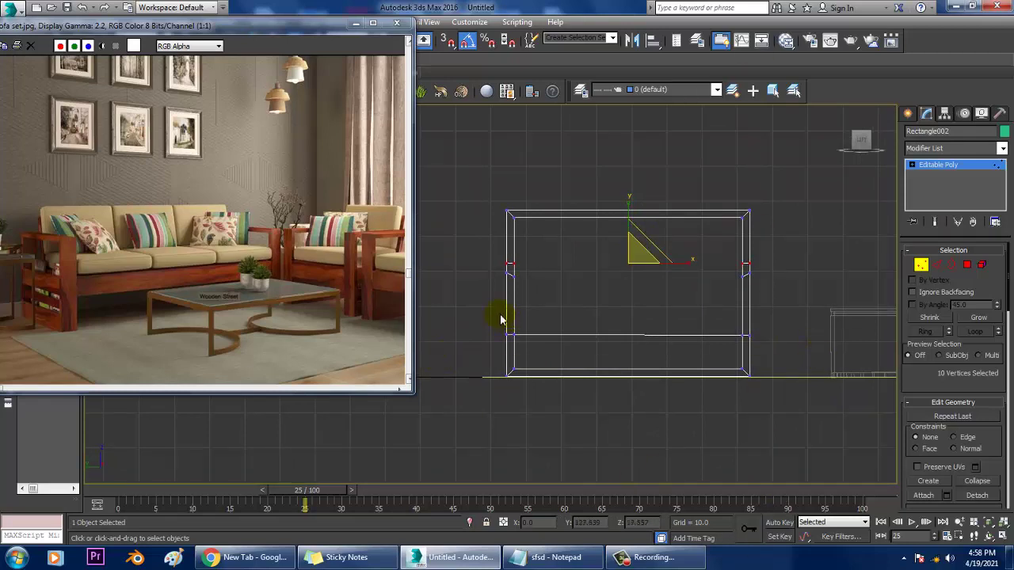
pyautogui.moveTo(534, 275); pyautogui.dragTo(533, 271)
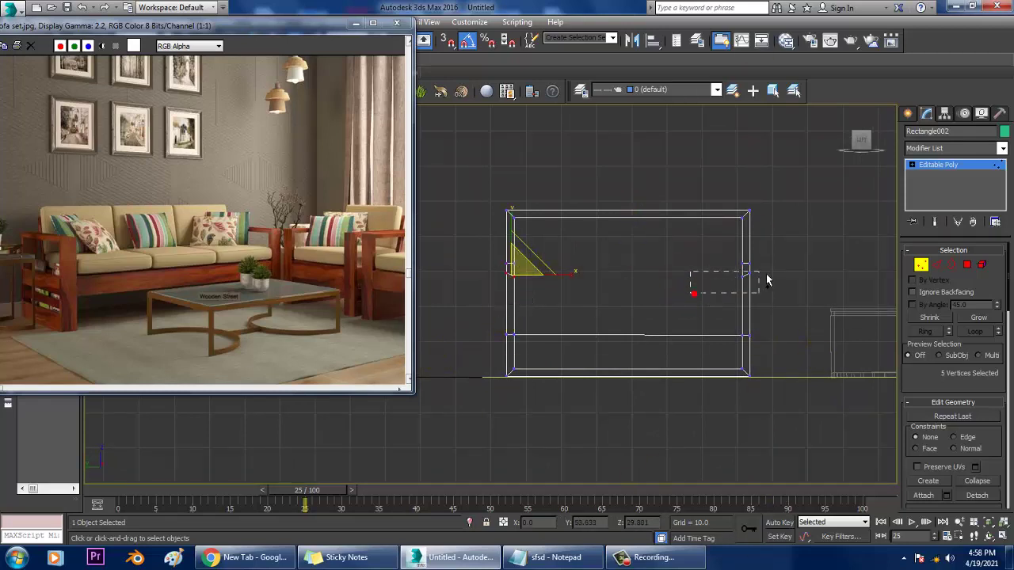
pyautogui.keyDown('ctrl'); pyautogui.moveTo(767, 275); pyautogui.dragTo(765, 276); pyautogui.keyUp('ctrl')
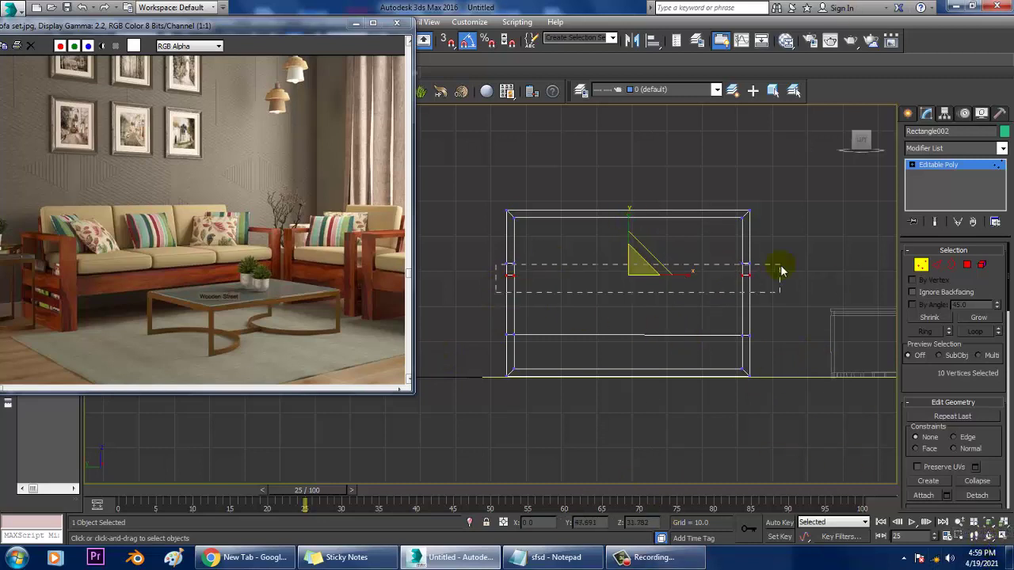
# Step: Move the lower of the two vertex rows down to widen the band, and shift both rows down toward the bottom panel
pyautogui.press('w')
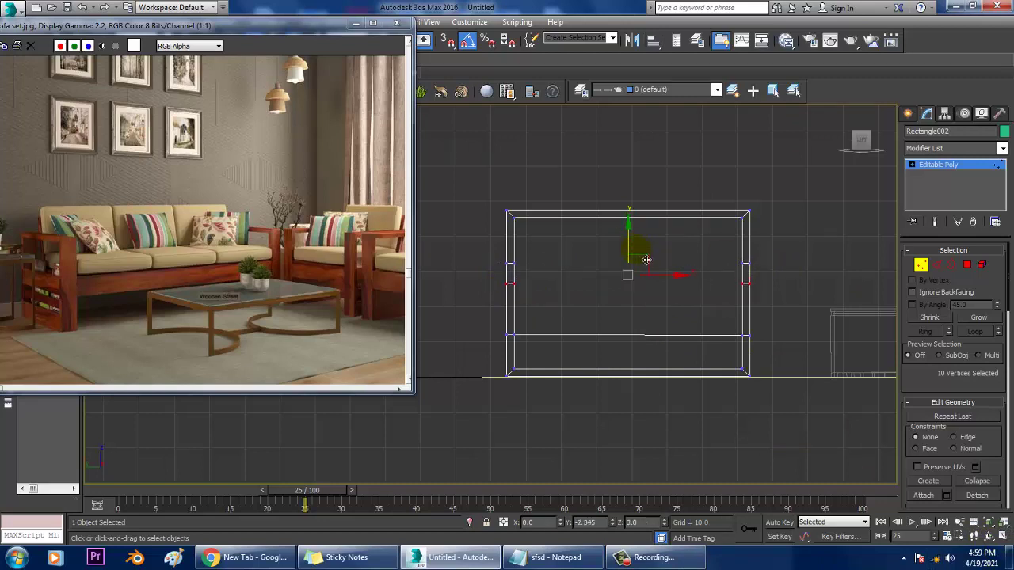
pyautogui.moveTo(647, 260); pyautogui.dragTo(564, 270)
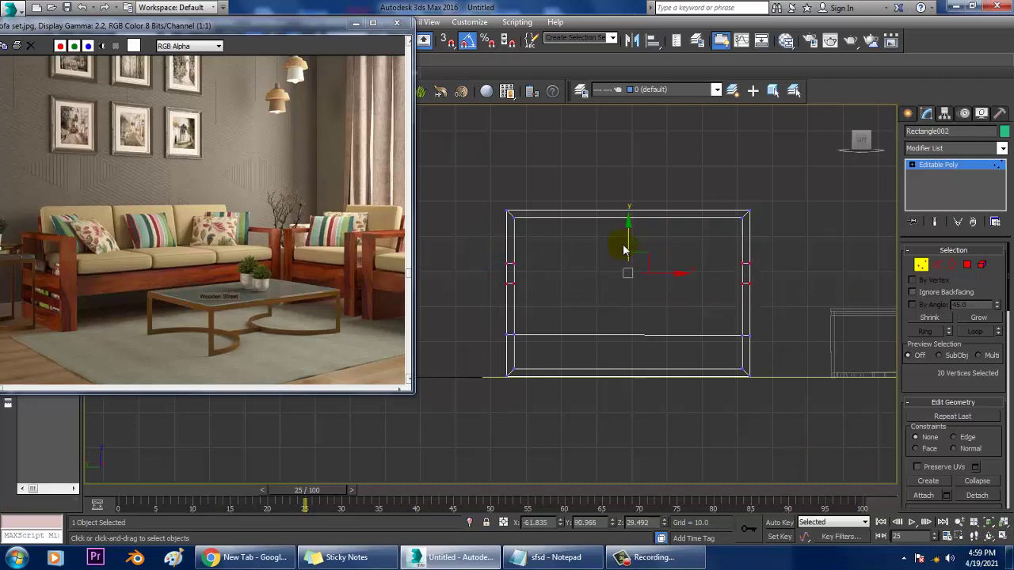
pyautogui.moveTo(623, 250); pyautogui.dragTo(650, 287)
# Step: Raise the vertices of the frame's top bar slightly to make the frame taller
pyautogui.moveTo(805, 260); pyautogui.dragTo(843, 254)
pyautogui.click(486, 194)
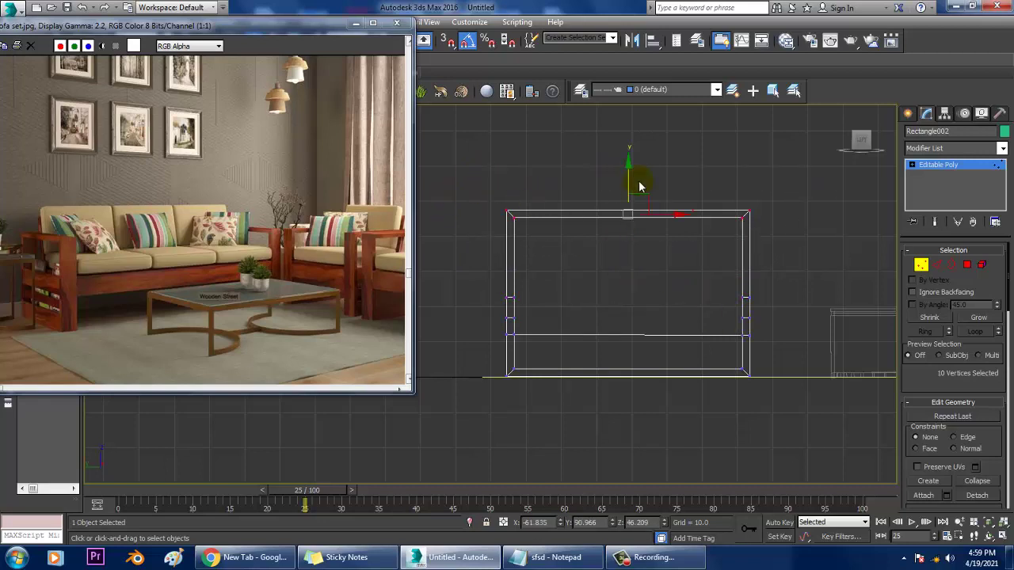
pyautogui.moveTo(638, 183); pyautogui.dragTo(638, 175)
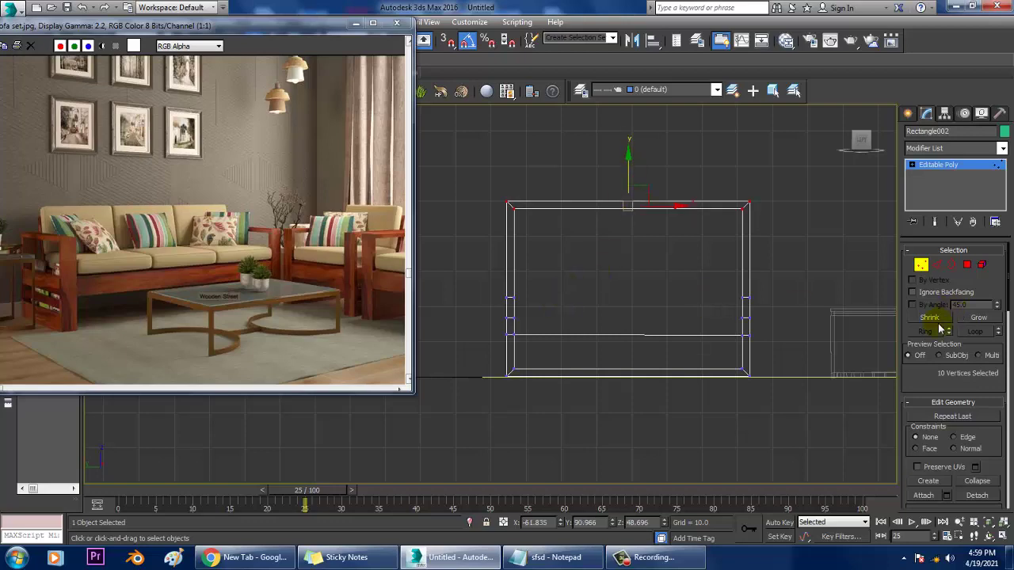
# Step: Bridge the facing inner polygons between the two post cuts to form a horizontal rail above the bottom panel
pyautogui.click(967, 267)
pyautogui.hotkey('alt', 'w')
pyautogui.middleClick(770, 350)
pyautogui.hotkey('alt', 'w')
pyautogui.keyDown('alt'); pyautogui.moveTo(735, 351); pyautogui.dragTo(737, 245, button='middle'); pyautogui.keyUp('alt')
pyautogui.click(796, 214)
pyautogui.click(925, 311)
# Step: Lower the horizontal rail closer to the bottom panel and bring down its upper vertex row to make it thinner
pyautogui.hotkey('alt', 'w')
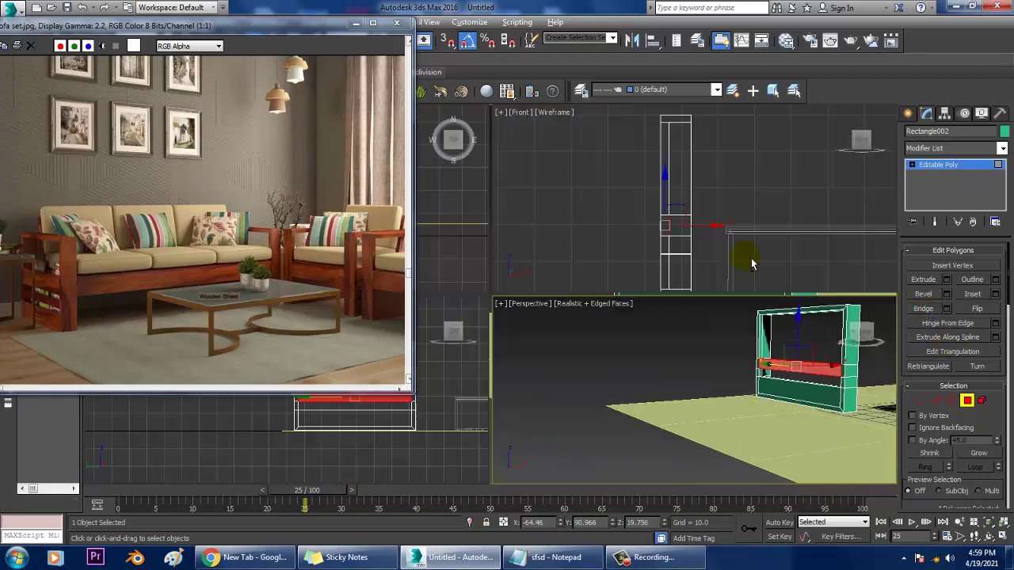
pyautogui.middleClick(751, 260)
pyautogui.hotkey('alt', 'w')
pyautogui.hotkey('alt', 'w')
pyautogui.middleClick(407, 402)
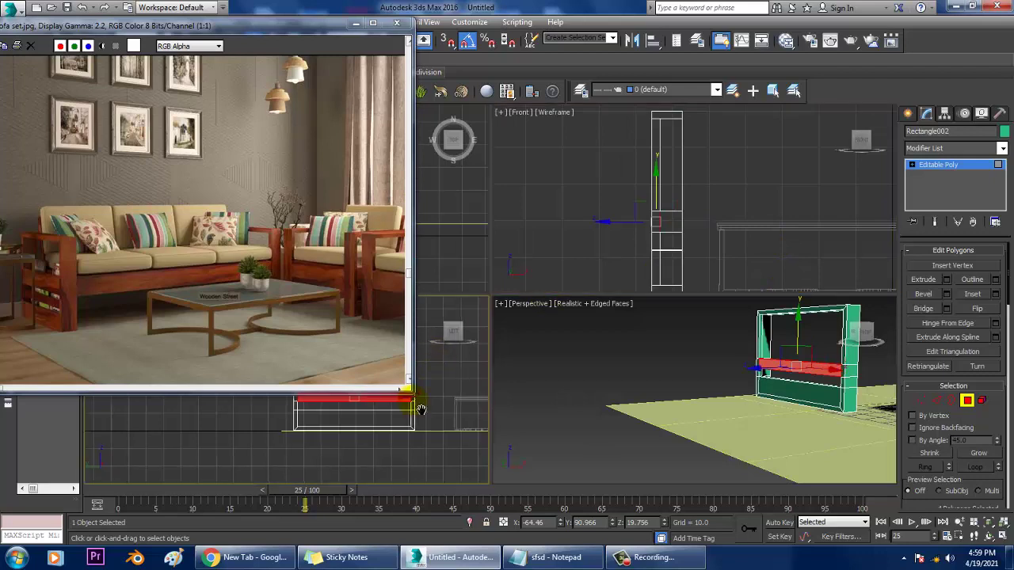
pyautogui.hotkey('alt', 'w')
pyautogui.press('1')
pyautogui.moveTo(802, 330); pyautogui.dragTo(802, 330)
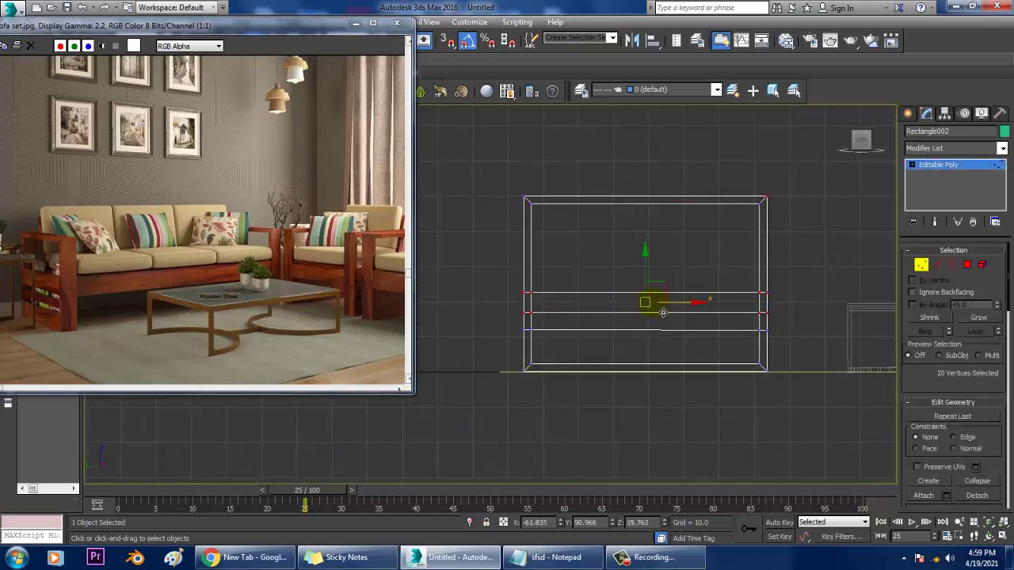
pyautogui.moveTo(658, 280); pyautogui.dragTo(658, 289)
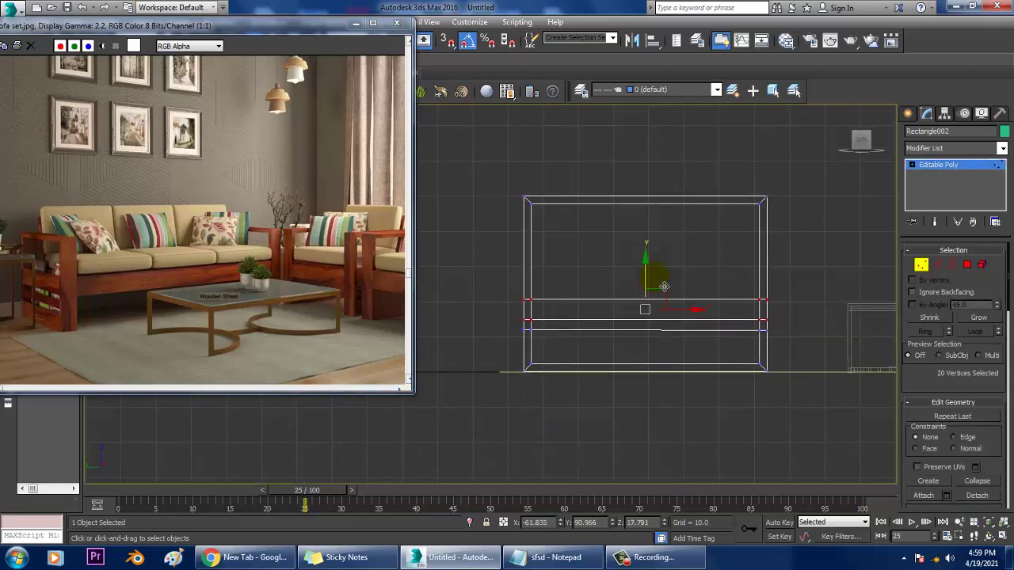
pyautogui.moveTo(780, 302); pyautogui.dragTo(819, 309)
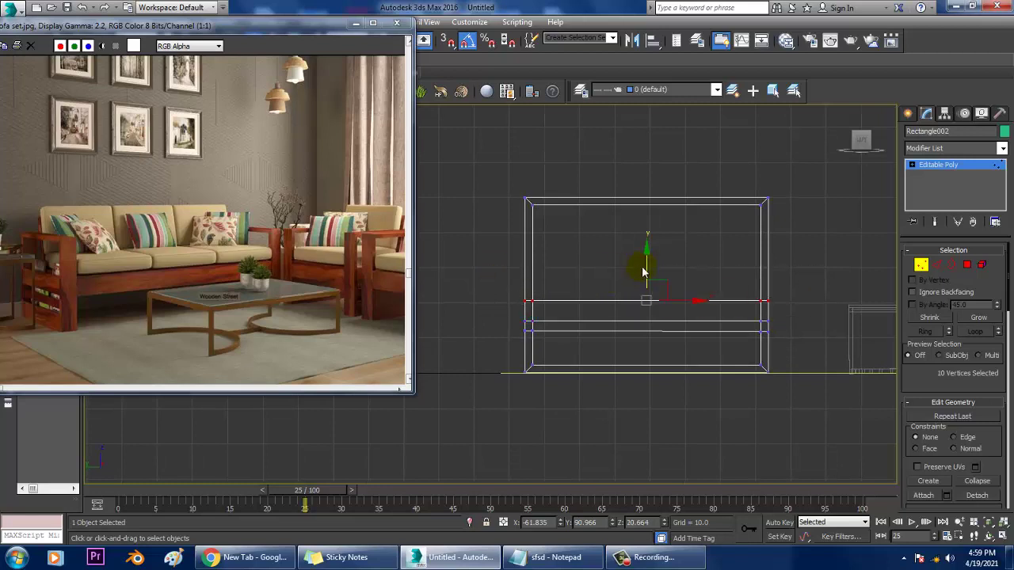
pyautogui.moveTo(656, 272); pyautogui.dragTo(656, 282)
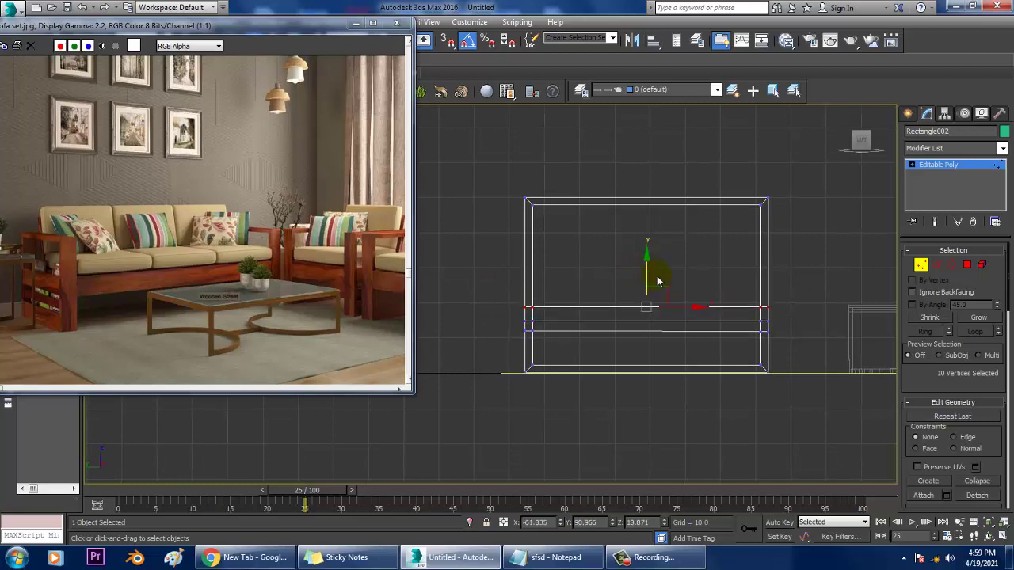
# Step: Scale the whole side frame uniformly to about 69% and move it down onto the floor plane
pyautogui.hotkey('alt', 'w')
pyautogui.keyDown('alt'); pyautogui.moveTo(767, 335); pyautogui.dragTo(728, 288, button='middle'); pyautogui.keyUp('alt')
pyautogui.hotkey('alt', 'w')
pyautogui.moveTo(728, 289); pyautogui.dragTo(684, 352, button='middle')
pyautogui.keyDown('alt'); pyautogui.moveTo(684, 352); pyautogui.dragTo(708, 312, button='middle'); pyautogui.keyUp('alt')
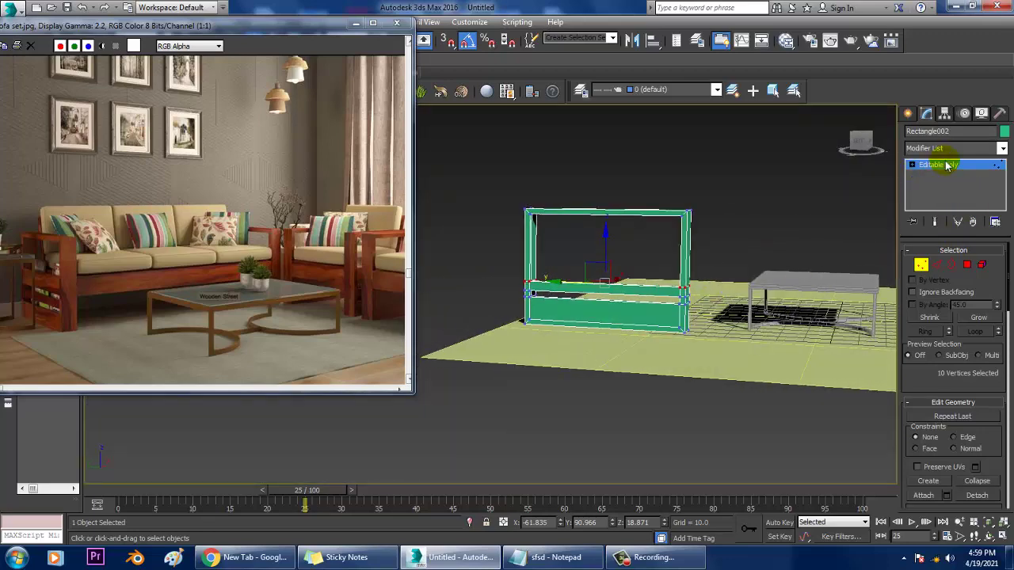
pyautogui.click(944, 164)
pyautogui.press('r')
pyautogui.moveTo(624, 262); pyautogui.dragTo(639, 284)
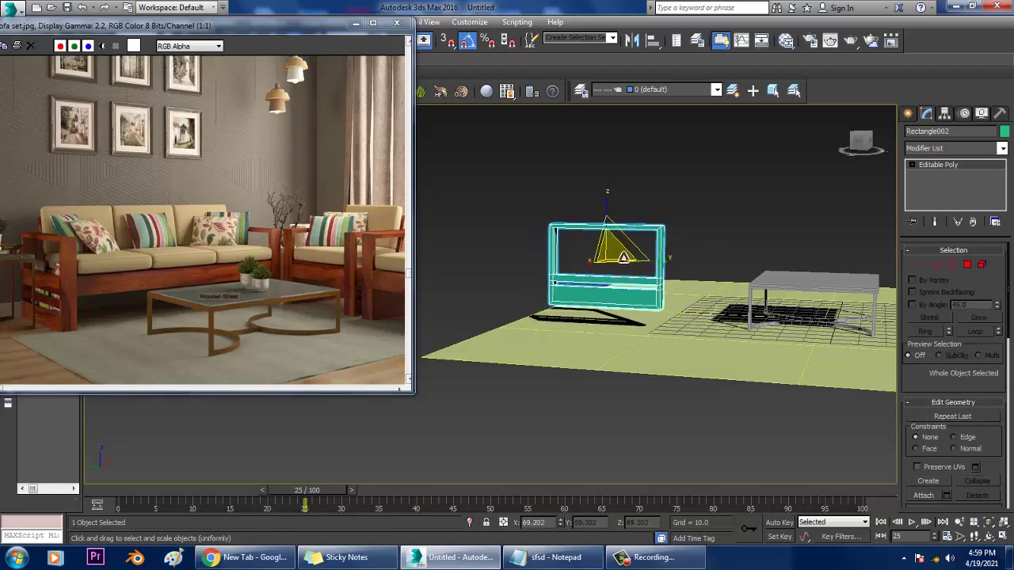
pyautogui.press('w')
pyautogui.moveTo(618, 236); pyautogui.dragTo(632, 265)
pyautogui.scroll(2, 615, 296)
pyautogui.moveTo(615, 296); pyautogui.dragTo(707, 274, button='middle')
pyautogui.scroll(1, 691, 285)
pyautogui.scroll(1, 707, 274)
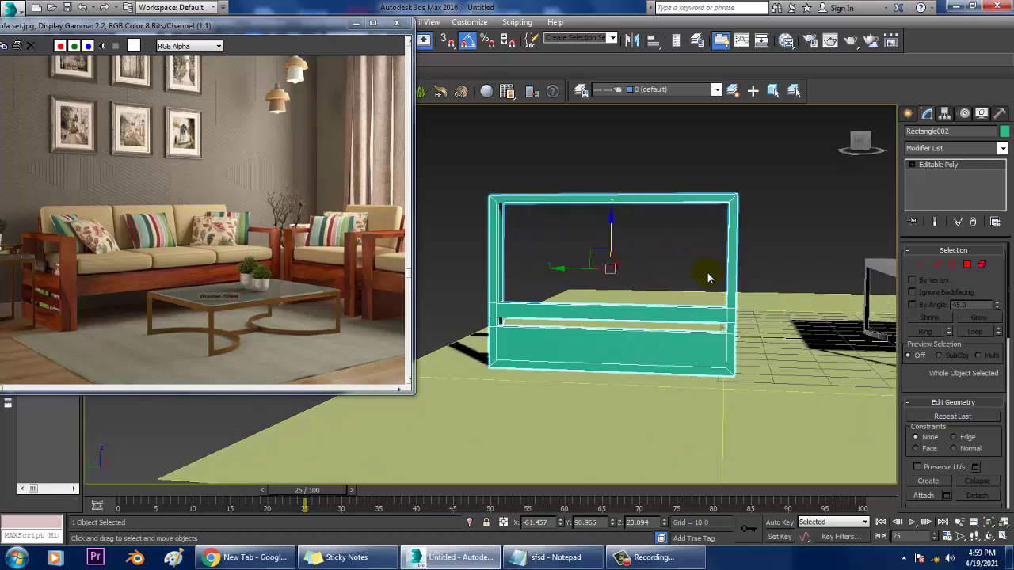
# Step: Connect the post edges above the horizontal rail with 2 segments, pinch -58 and slide -46
pyautogui.click(938, 267)
pyautogui.keyDown('alt'); pyautogui.moveTo(602, 269); pyautogui.dragTo(702, 275, button='middle'); pyautogui.keyUp('alt')
pyautogui.click(996, 324)
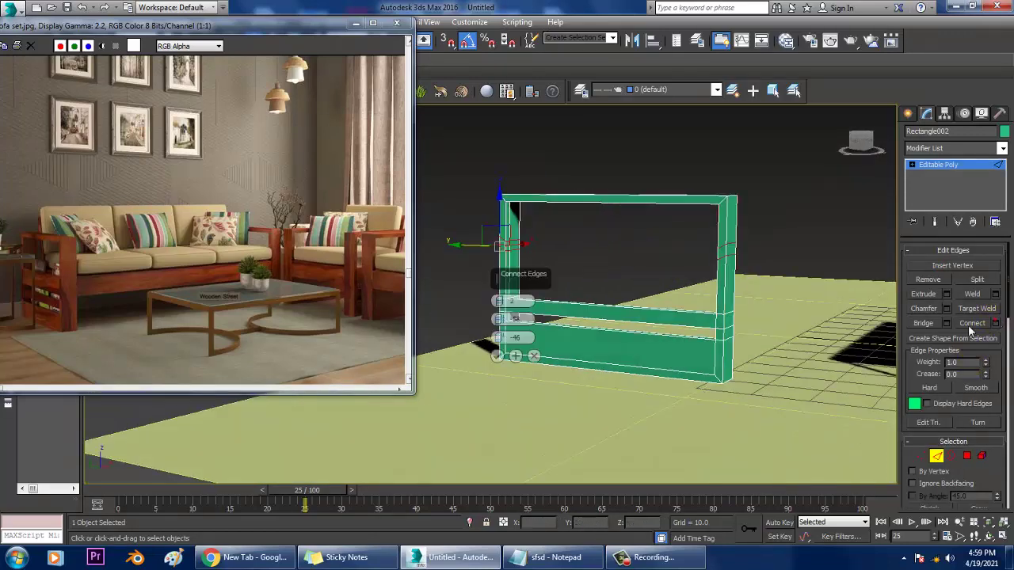
pyautogui.click(497, 355)
pyautogui.hotkey('alt', 'w')
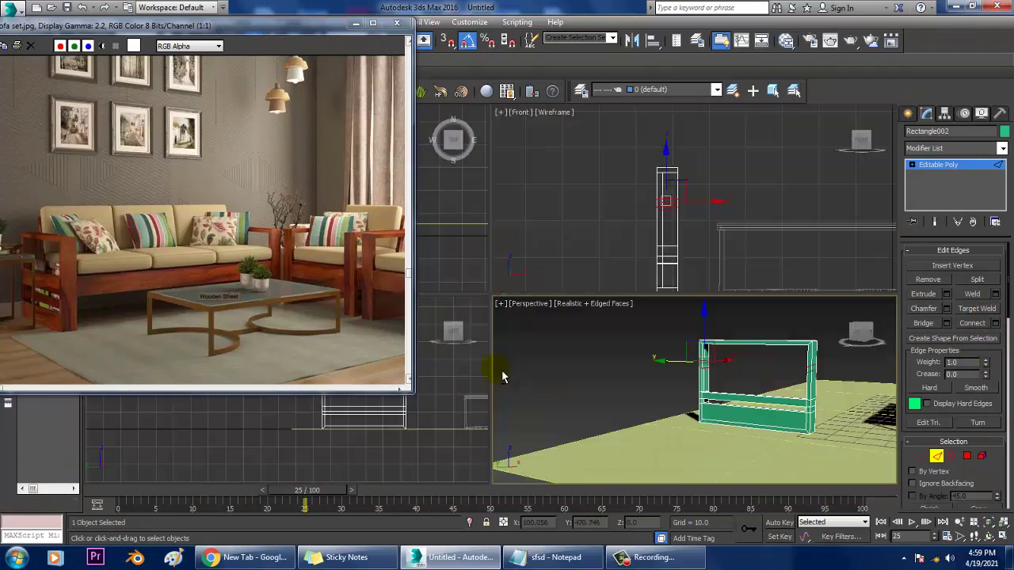
# Step: Flatten the upper row of cut vertices on both posts into a level line by scaling vertically
pyautogui.middleClick(449, 367)
pyautogui.hotkey('alt', 'w')
pyautogui.scroll(2, 626, 315)
pyautogui.moveTo(626, 315); pyautogui.dragTo(596, 314, button='middle')
pyautogui.press('1')
pyautogui.moveTo(452, 269); pyautogui.dragTo(515, 306)
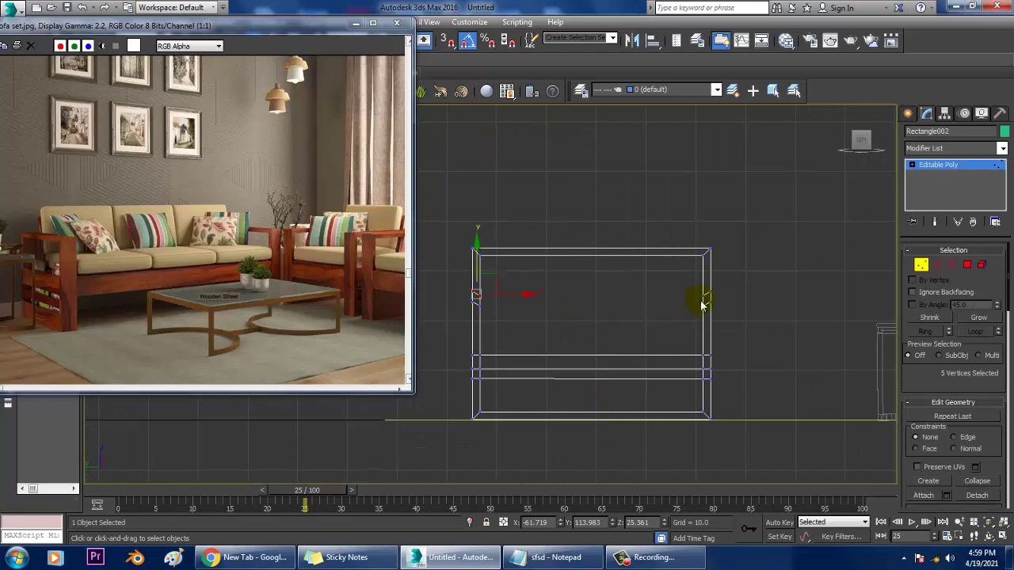
pyautogui.scroll(2, 702, 294)
pyautogui.scroll(-2, 711, 298)
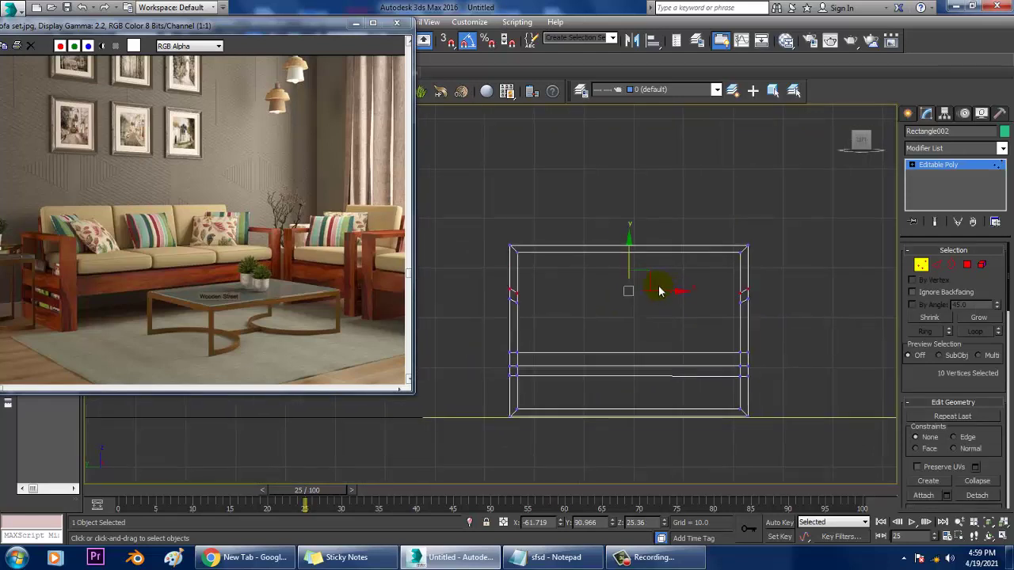
pyautogui.moveTo(748, 551); pyautogui.dragTo(699, 186)
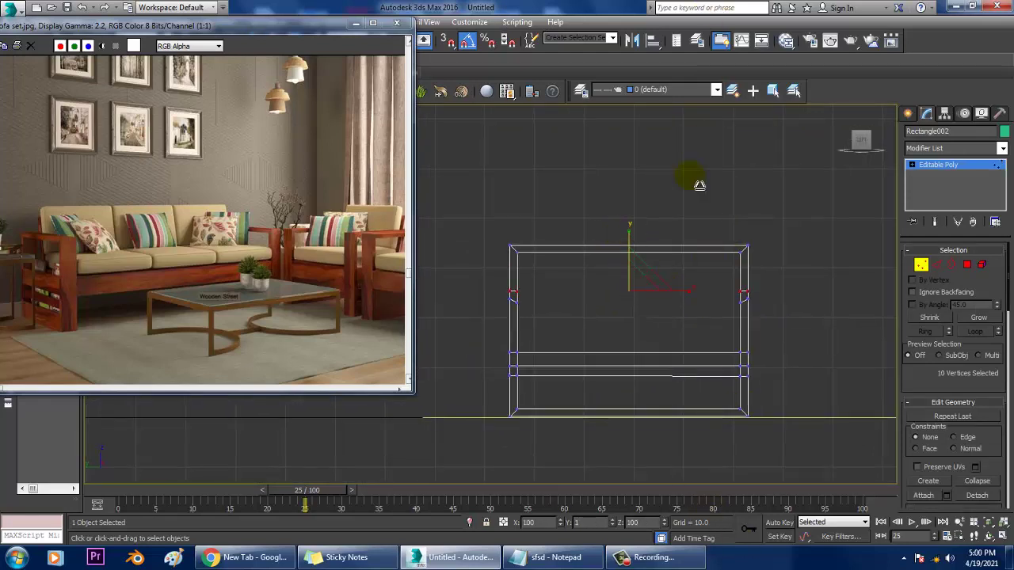
# Step: Flatten the lower row of new cut vertices on both posts into a level line by scaling vertically
pyautogui.moveTo(549, 248); pyautogui.dragTo(574, 270, button='middle')
pyautogui.scroll(2, 531, 323)
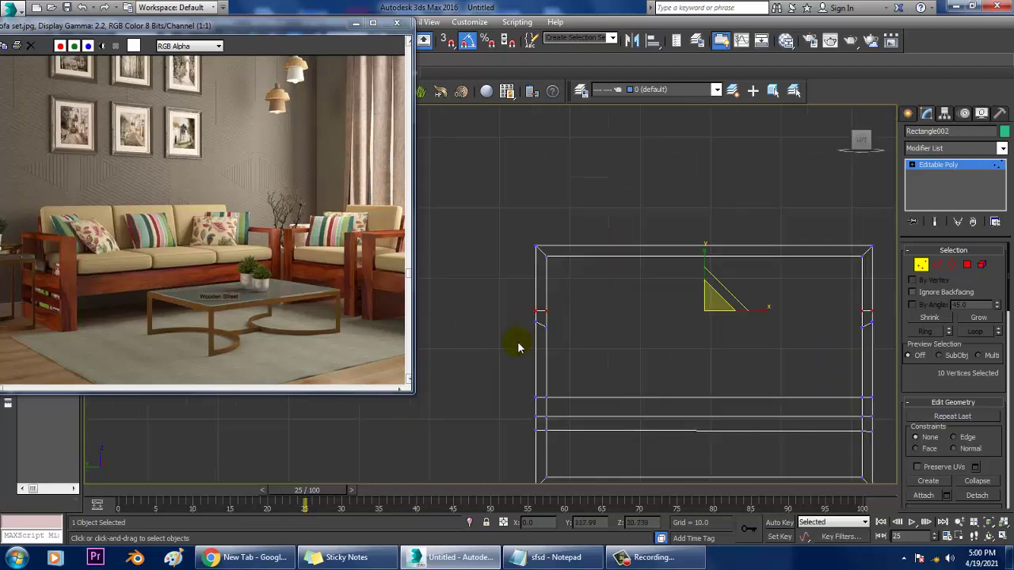
pyautogui.moveTo(571, 323); pyautogui.dragTo(572, 318)
pyautogui.moveTo(732, 320); pyautogui.dragTo(566, 298, button='middle')
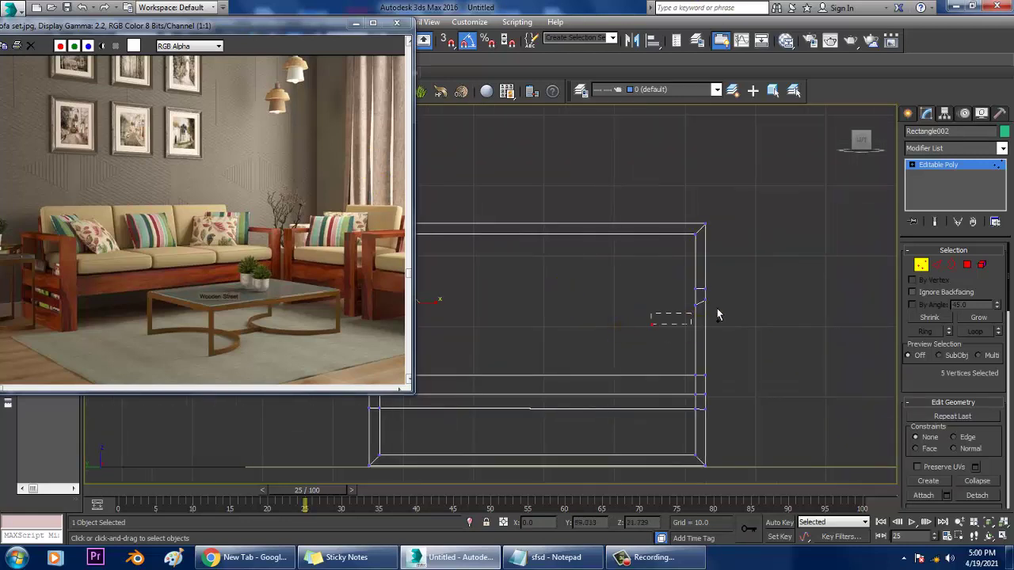
pyautogui.keyDown('ctrl'); pyautogui.moveTo(743, 301); pyautogui.dragTo(743, 301); pyautogui.keyUp('ctrl')
pyautogui.moveTo(597, 277); pyautogui.dragTo(622, 273, button='middle')
pyautogui.moveTo(566, 237); pyautogui.dragTo(614, 520)
pyautogui.moveTo(674, 231); pyautogui.dragTo(682, 191, button='middle')
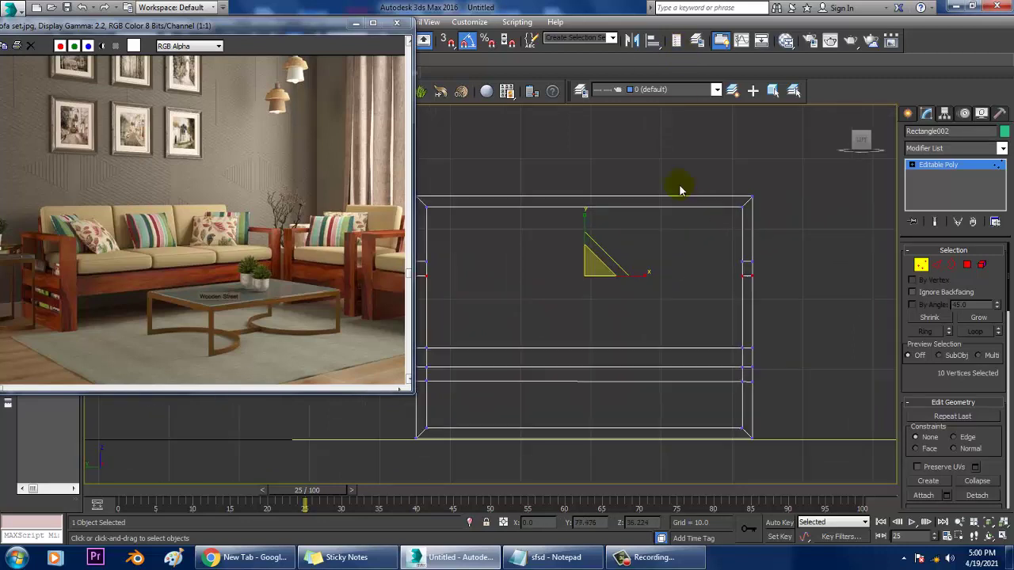
# Step: Move the lower cut vertex row down to just above the existing rail and bring the upper row down to set the next rail's height
pyautogui.press('w')
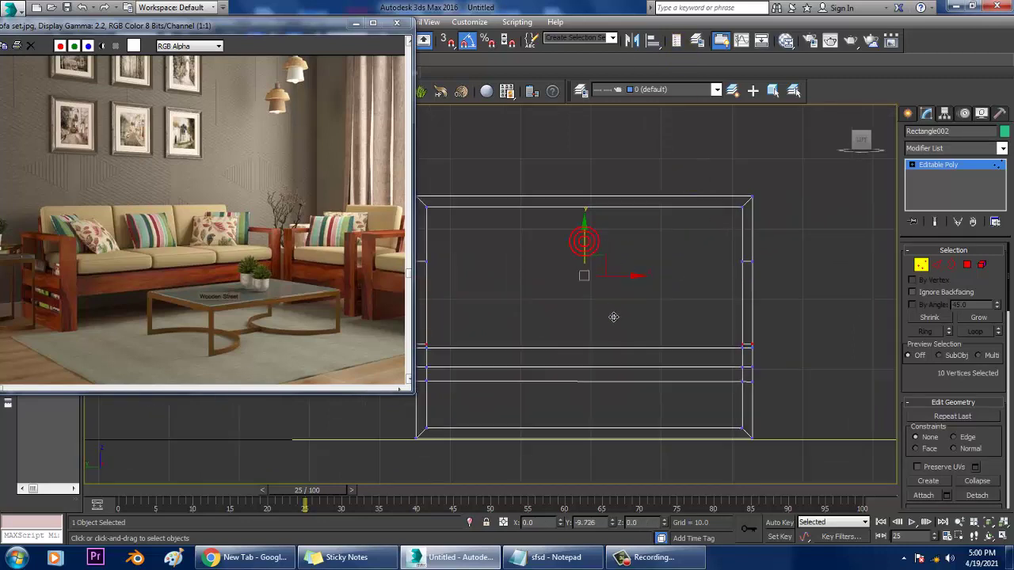
pyautogui.moveTo(612, 310); pyautogui.dragTo(612, 307)
pyautogui.moveTo(600, 288); pyautogui.dragTo(690, 281, button='middle')
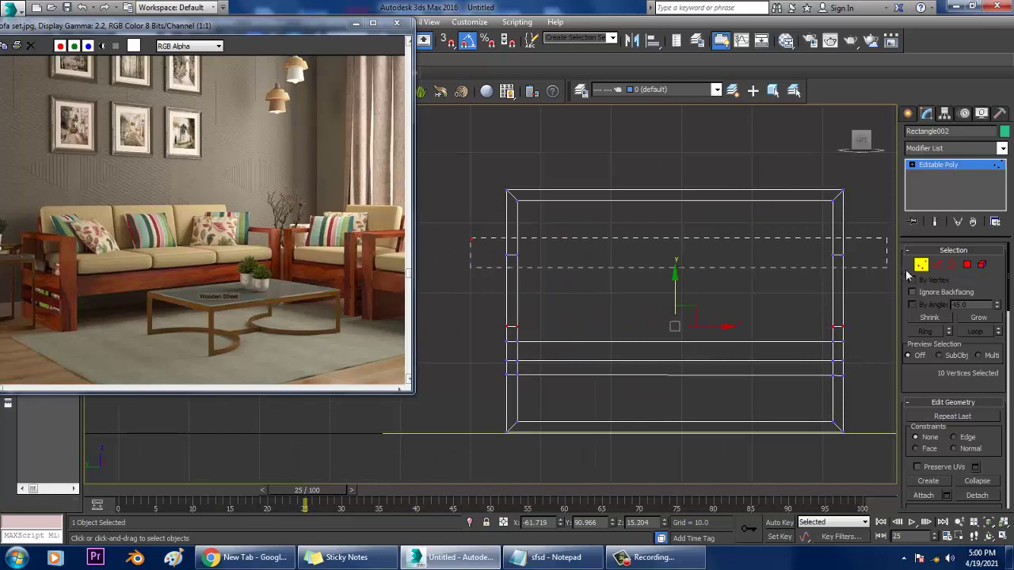
pyautogui.moveTo(909, 273); pyautogui.dragTo(903, 271)
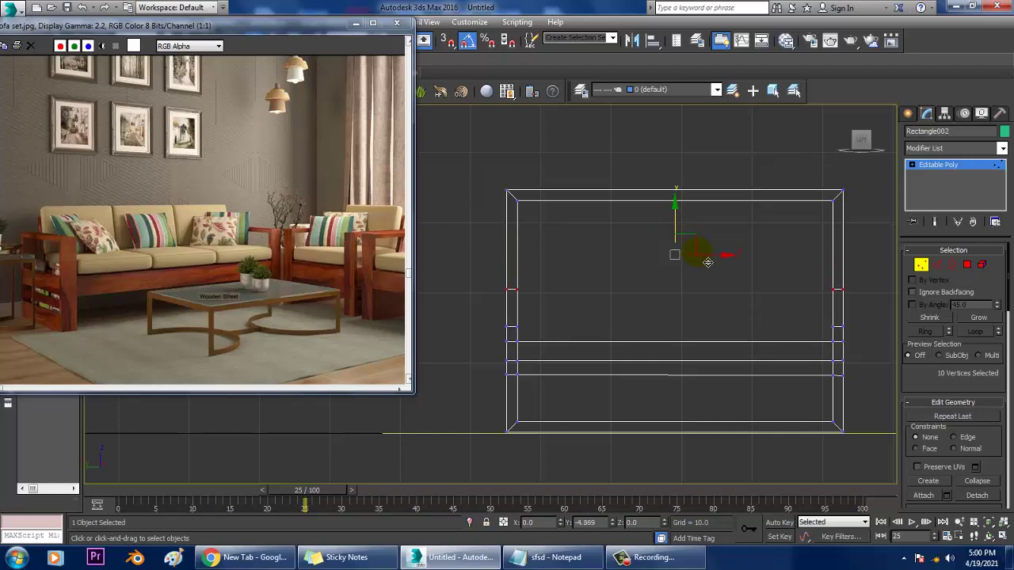
pyautogui.moveTo(707, 262); pyautogui.dragTo(773, 273)
# Step: Bridge the facing inner polygons between the two new post cuts to form a second, wider horizontal rail
pyautogui.click(967, 268)
pyautogui.hotkey('alt', 'w')
pyautogui.middleClick(677, 369)
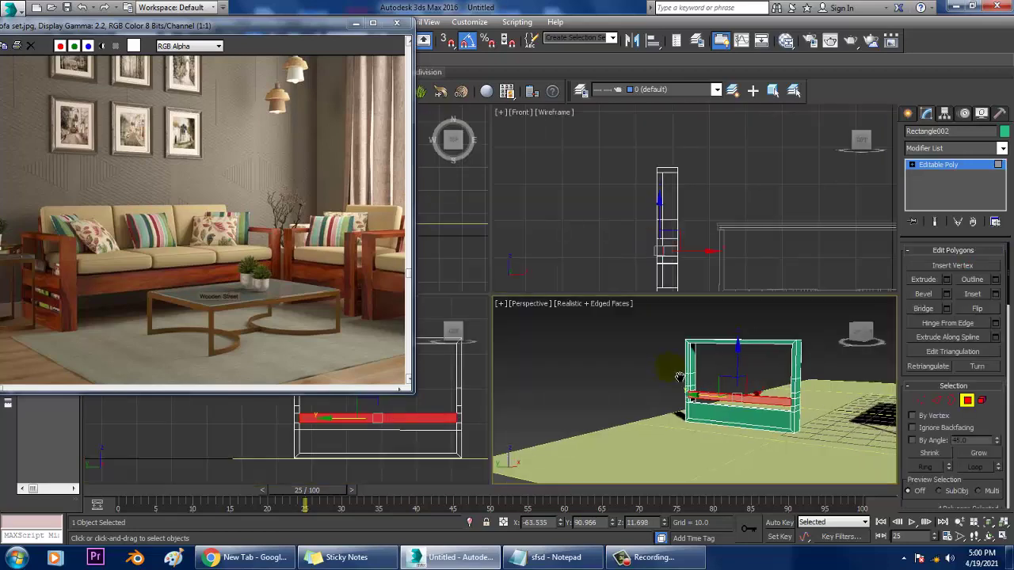
pyautogui.hotkey('alt', 'w')
pyautogui.keyDown('alt'); pyautogui.moveTo(677, 369); pyautogui.dragTo(645, 362, button='middle'); pyautogui.keyUp('alt')
pyautogui.scroll(4, 645, 362)
pyautogui.moveTo(523, 190); pyautogui.dragTo(826, 222, button='middle')
pyautogui.click(502, 250)
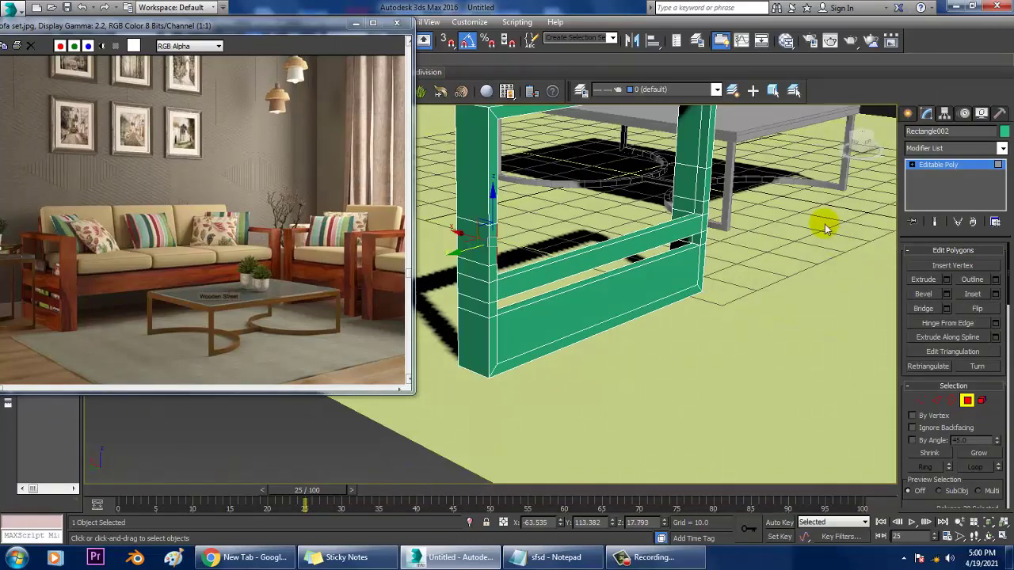
pyautogui.click(701, 188)
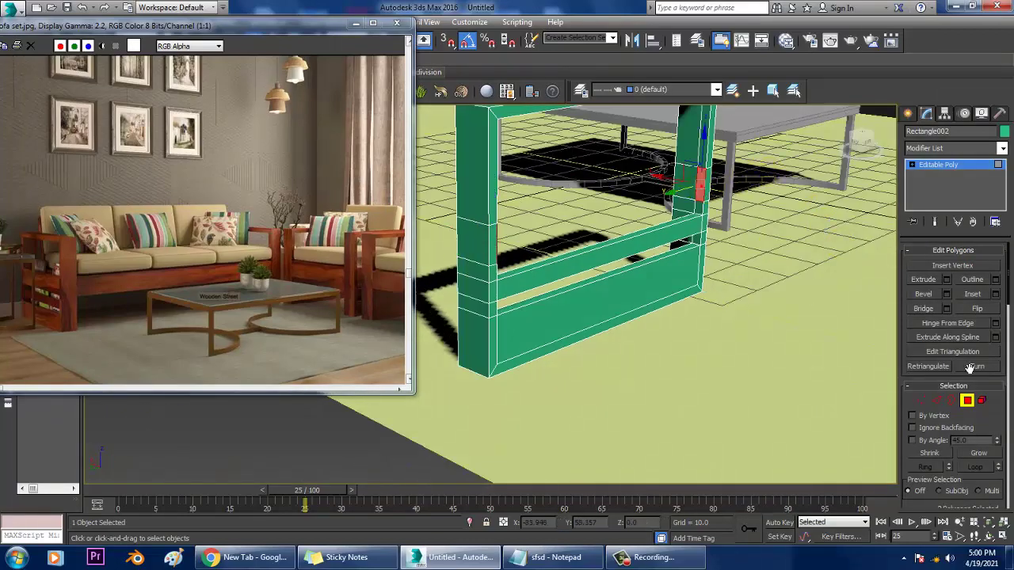
pyautogui.click(923, 308)
pyautogui.moveTo(717, 277)
pyautogui.keyDown('alt'); pyautogui.mouseDown(button='middle')
pyautogui.moveTo(606, 288)
pyautogui.moveTo(701, 288)
pyautogui.mouseUp(button='middle'); pyautogui.keyUp('alt')
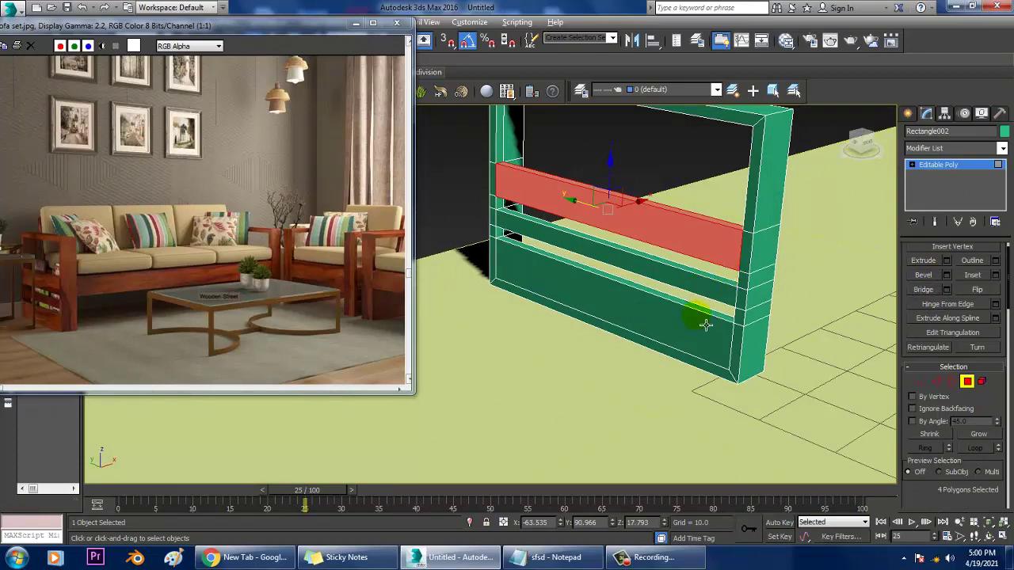
pyautogui.moveTo(706, 325)
pyautogui.keyDown('alt'); pyautogui.mouseDown(button='middle')
pyautogui.moveTo(715, 262)
pyautogui.moveTo(699, 323)
pyautogui.mouseUp(button='middle'); pyautogui.keyUp('alt')
# Step: Mirror the side frame on the X axis as a copy and move the copy about 106 units along X
pyautogui.click(947, 166)
pyautogui.keyDown('alt'); pyautogui.moveTo(702, 278); pyautogui.dragTo(632, 302, button='middle'); pyautogui.keyUp('alt')
pyautogui.scroll(-5, 666, 320)
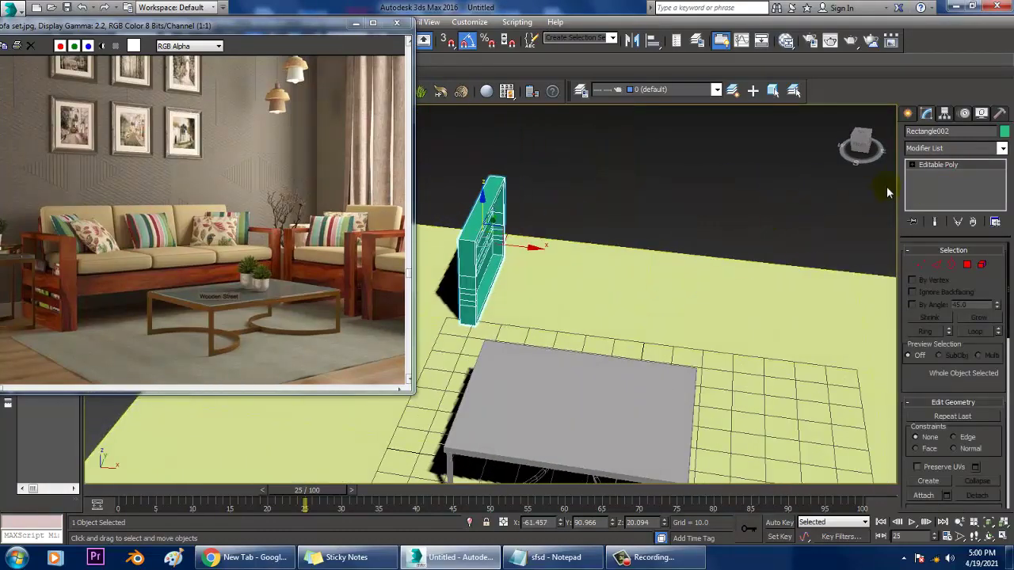
pyautogui.click(631, 40)
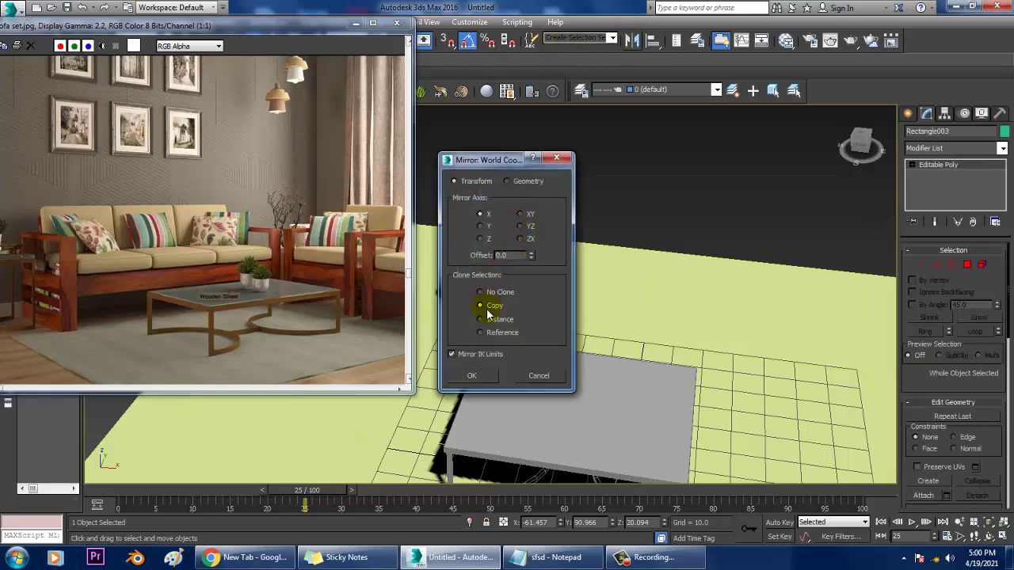
pyautogui.click(473, 377)
pyautogui.moveTo(525, 245); pyautogui.dragTo(829, 304)
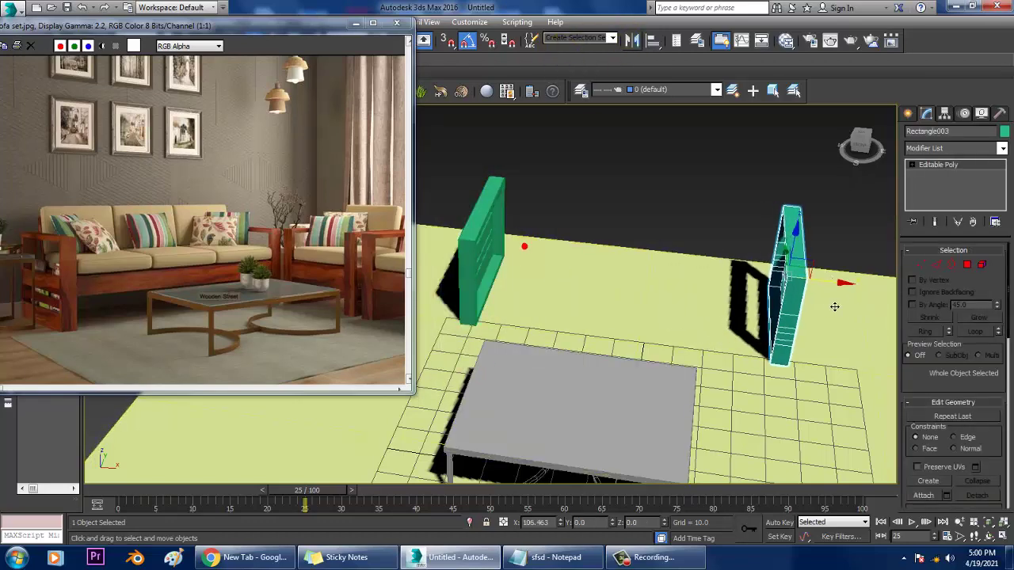
pyautogui.moveTo(829, 303)
pyautogui.keyDown('alt'); pyautogui.mouseDown(button='middle')
pyautogui.moveTo(774, 249)
pyautogui.moveTo(702, 276)
pyautogui.moveTo(697, 290)
pyautogui.moveTo(757, 292)
pyautogui.moveTo(690, 267)
pyautogui.moveTo(731, 264)
pyautogui.moveTo(637, 267)
pyautogui.moveTo(740, 312)
pyautogui.moveTo(815, 308)
pyautogui.moveTo(715, 277)
pyautogui.moveTo(811, 289)
pyautogui.moveTo(726, 294)
pyautogui.moveTo(731, 280)
pyautogui.moveTo(829, 305)
pyautogui.mouseUp(button='middle'); pyautogui.keyUp('alt')
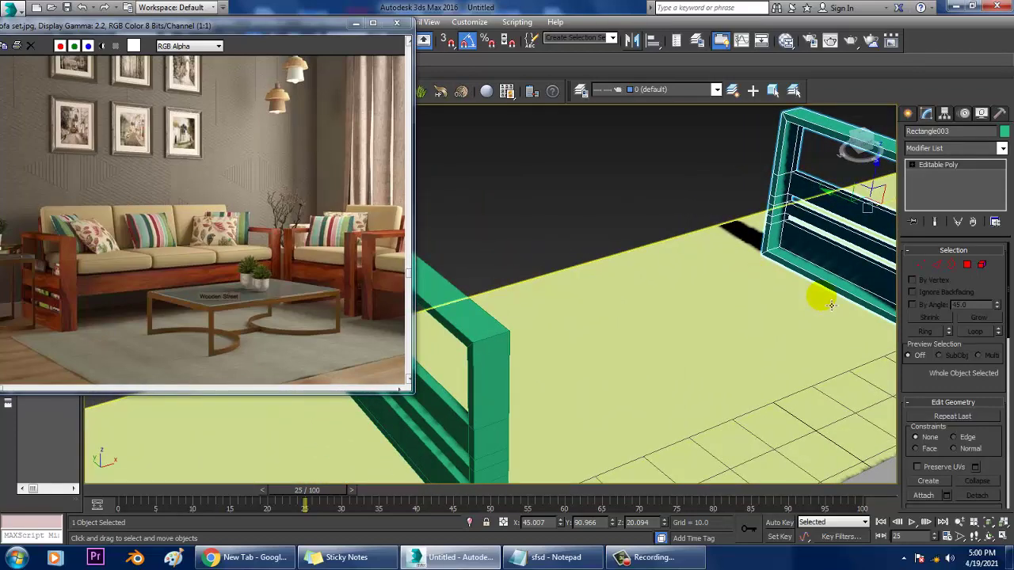
pyautogui.scroll(-2, 942, 404)
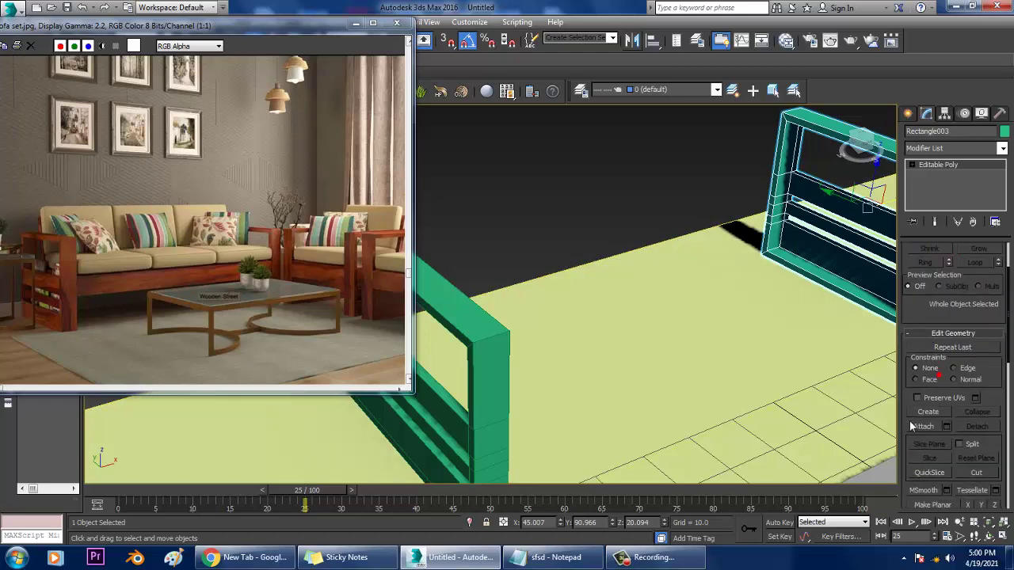
pyautogui.click(941, 164)
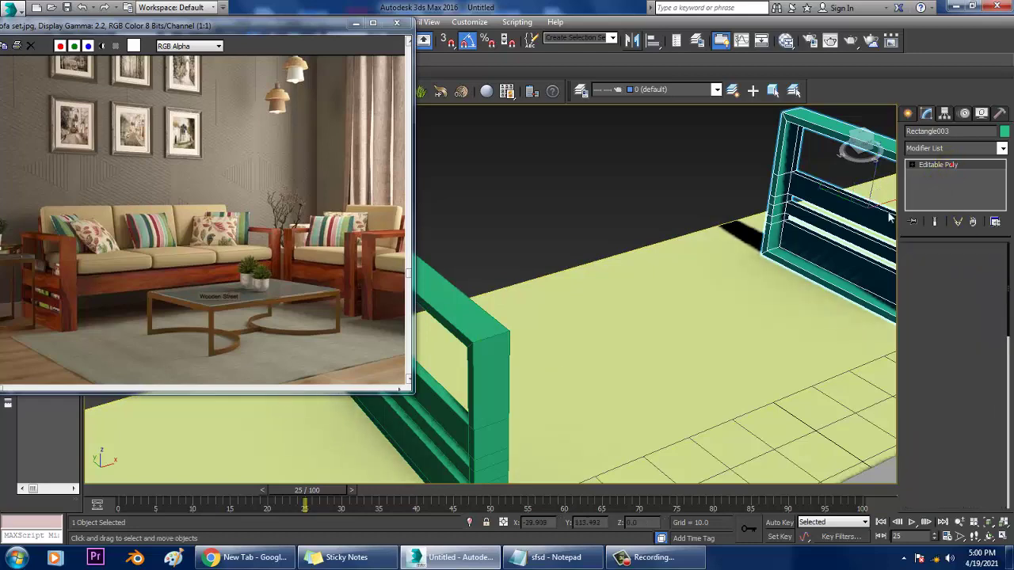
pyautogui.scroll(-6, 853, 255)
pyautogui.scroll(-6, 854, 255)
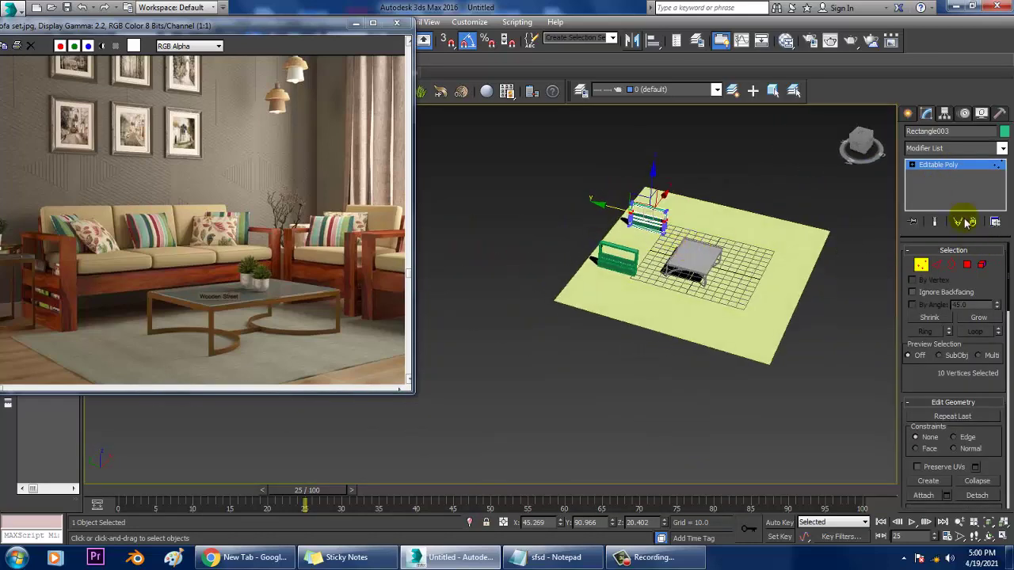
pyautogui.click(953, 167)
# Step: Copy the mirrored side frame once farther along X, placing the duplicate at about X 147
pyautogui.scroll(4, 745, 190)
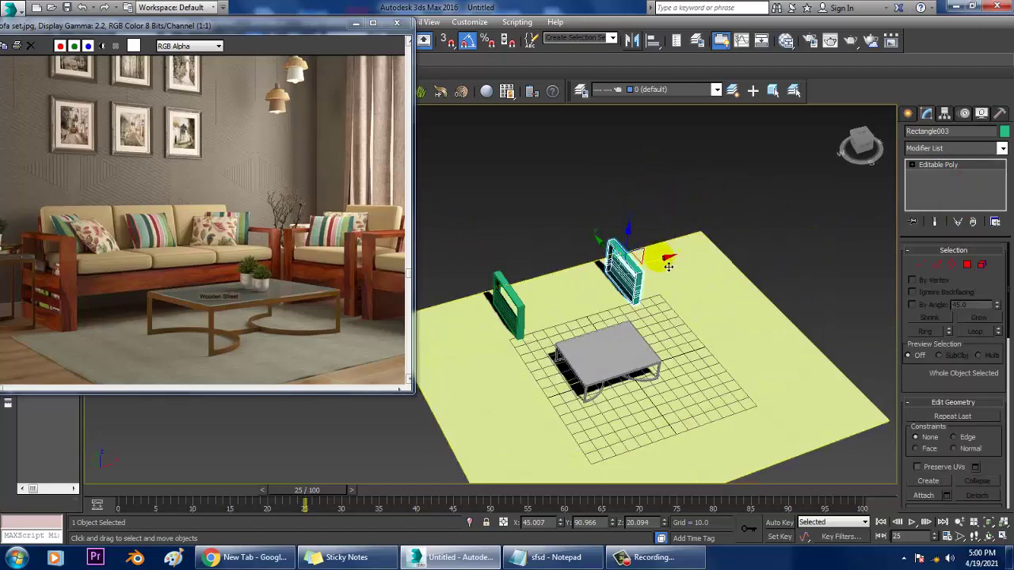
pyautogui.keyDown('shift'); pyautogui.moveTo(760, 259); pyautogui.dragTo(784, 254); pyautogui.keyUp('shift')
pyautogui.click(511, 333)
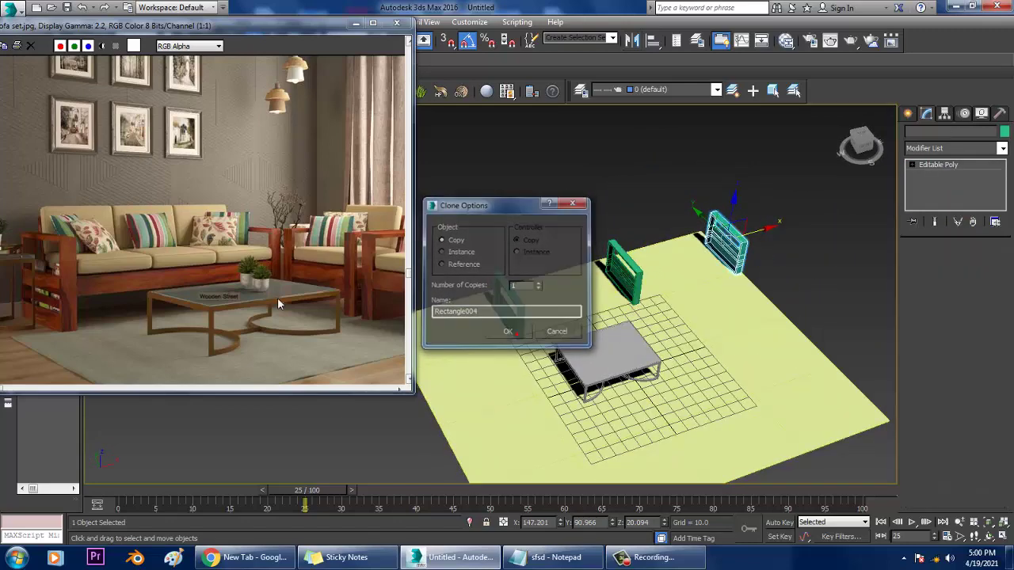
pyautogui.keyDown('alt'); pyautogui.moveTo(783, 246); pyautogui.dragTo(786, 241, button='middle'); pyautogui.keyUp('alt')
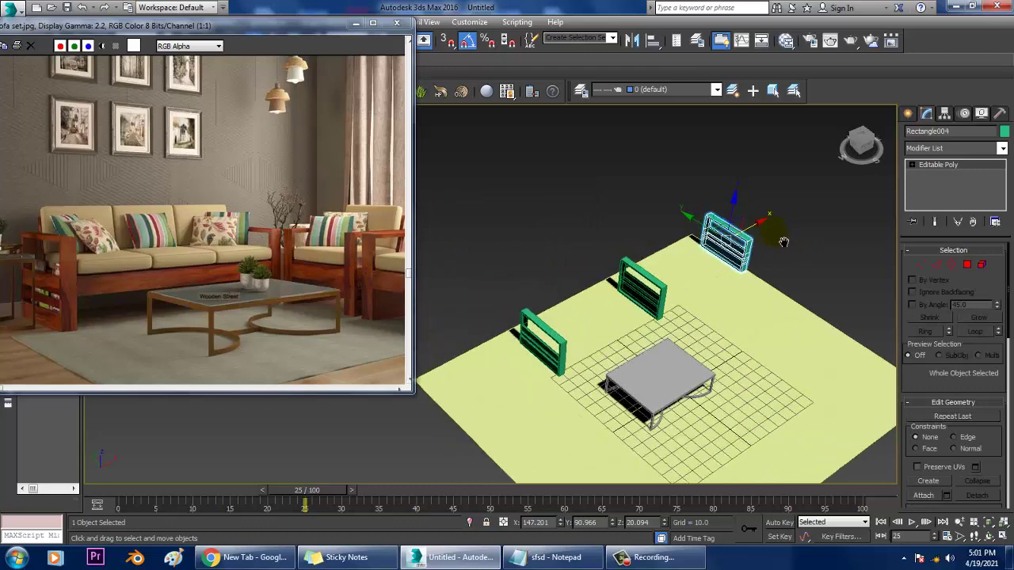
# Step: Attach the original side frame to the middle side frame so both form one editable poly
pyautogui.scroll(4, 674, 270)
pyautogui.moveTo(667, 272); pyautogui.dragTo(745, 247, button='middle')
pyautogui.click(696, 271)
pyautogui.keyDown('alt'); pyautogui.moveTo(709, 299); pyautogui.dragTo(671, 291, button='middle'); pyautogui.keyUp('alt')
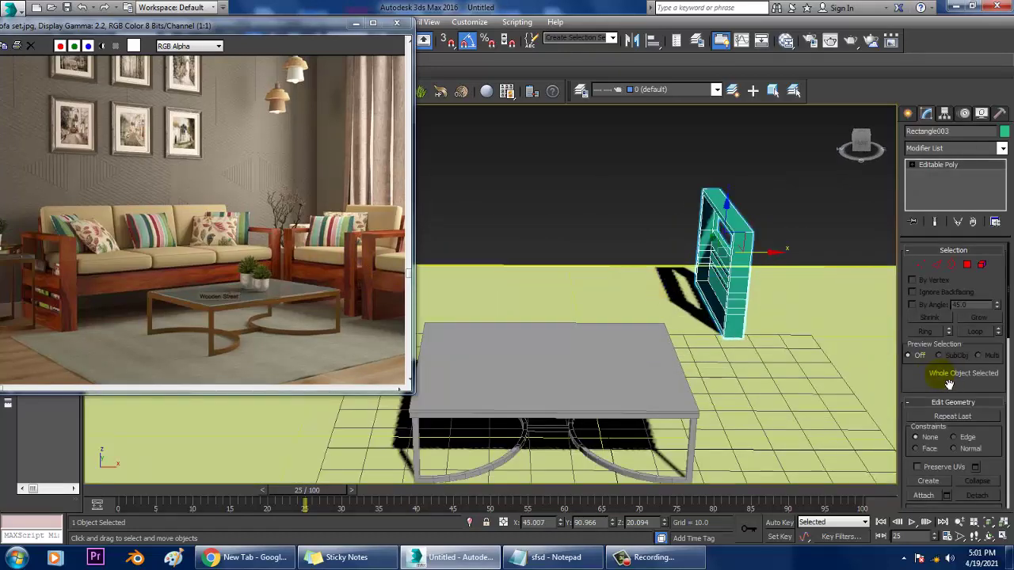
pyautogui.scroll(-3, 951, 372)
pyautogui.click(922, 428)
pyautogui.keyDown('alt'); pyautogui.moveTo(760, 266); pyautogui.dragTo(753, 329, button='middle'); pyautogui.keyUp('alt')
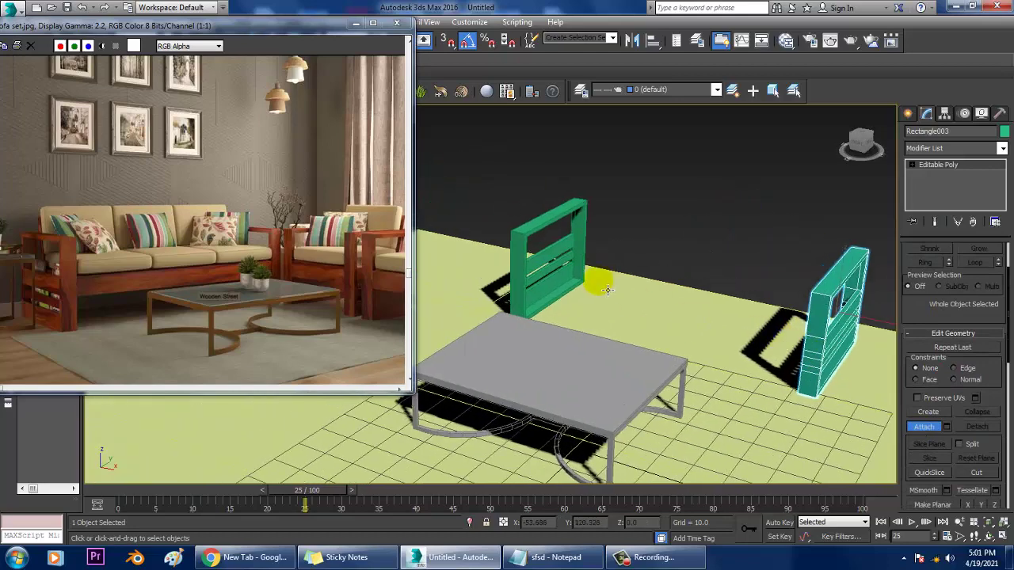
pyautogui.click(555, 253)
pyautogui.keyDown('alt'); pyautogui.moveTo(571, 254); pyautogui.dragTo(633, 255, button='middle'); pyautogui.keyUp('alt')
pyautogui.press('w')
# Step: Bridge the facing inner polygons of the wide rails on both side frames to form the sofa's seat base
pyautogui.keyDown('alt'); pyautogui.moveTo(813, 265); pyautogui.dragTo(840, 257, button='middle'); pyautogui.keyUp('alt')
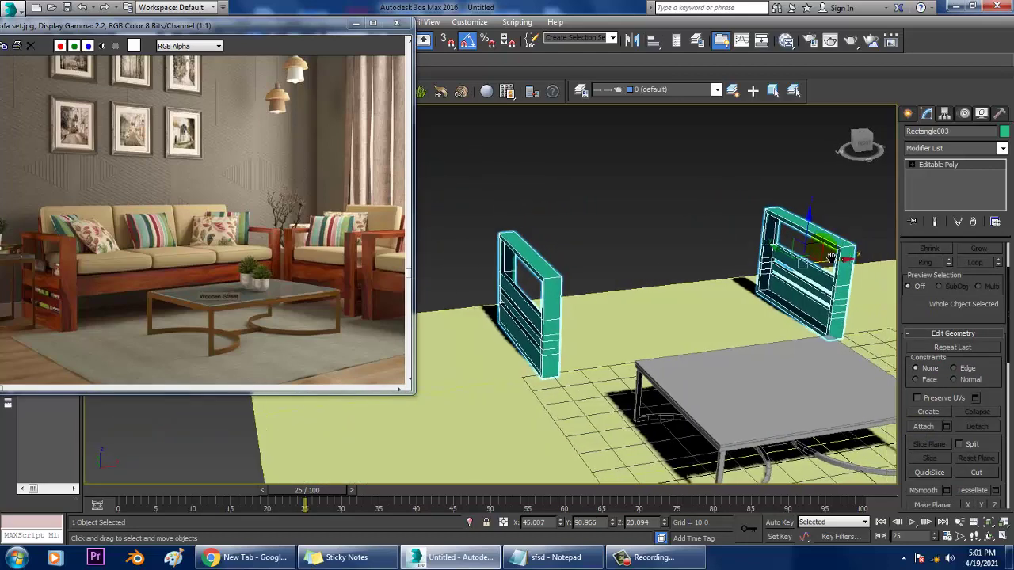
pyautogui.scroll(4, 868, 244)
pyautogui.click(912, 165)
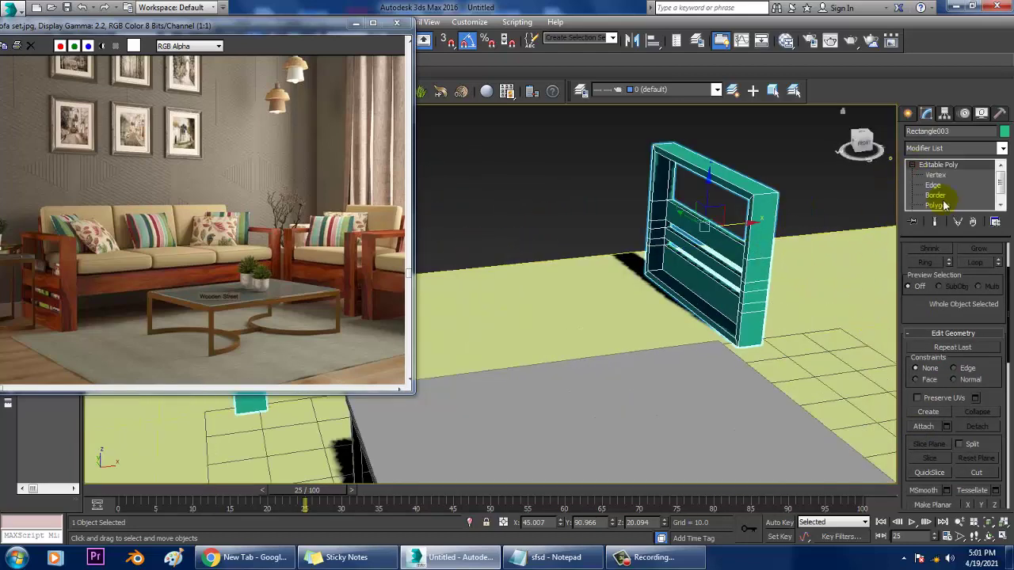
pyautogui.click(937, 206)
pyautogui.keyDown('alt'); pyautogui.moveTo(681, 253); pyautogui.dragTo(724, 274, button='middle'); pyautogui.keyUp('alt')
pyautogui.keyDown('ctrl'); pyautogui.click(523, 230); pyautogui.keyUp('ctrl')
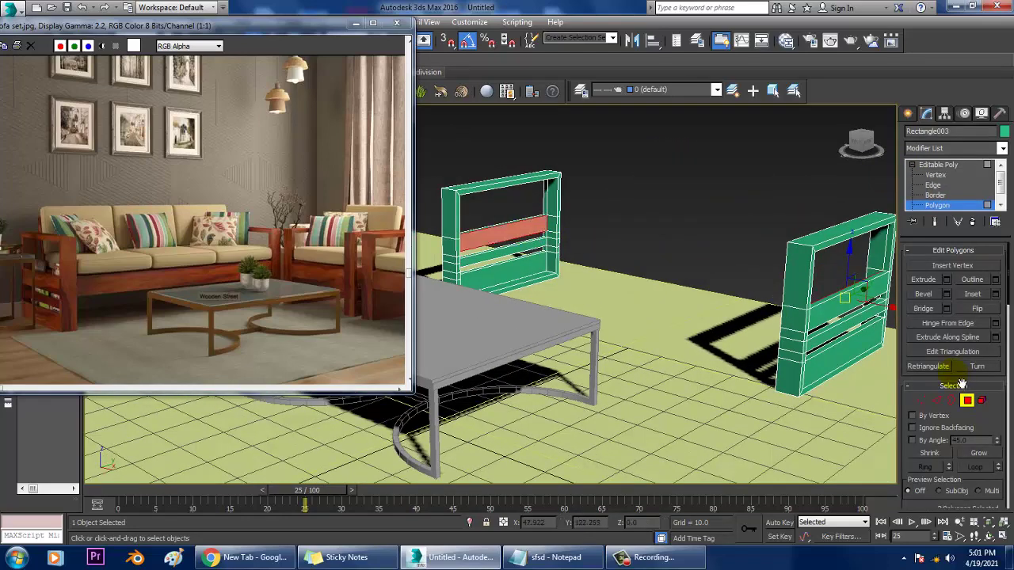
pyautogui.click(922, 310)
pyautogui.keyDown('alt'); pyautogui.moveTo(697, 285); pyautogui.dragTo(816, 357, button='middle'); pyautogui.keyUp('alt')
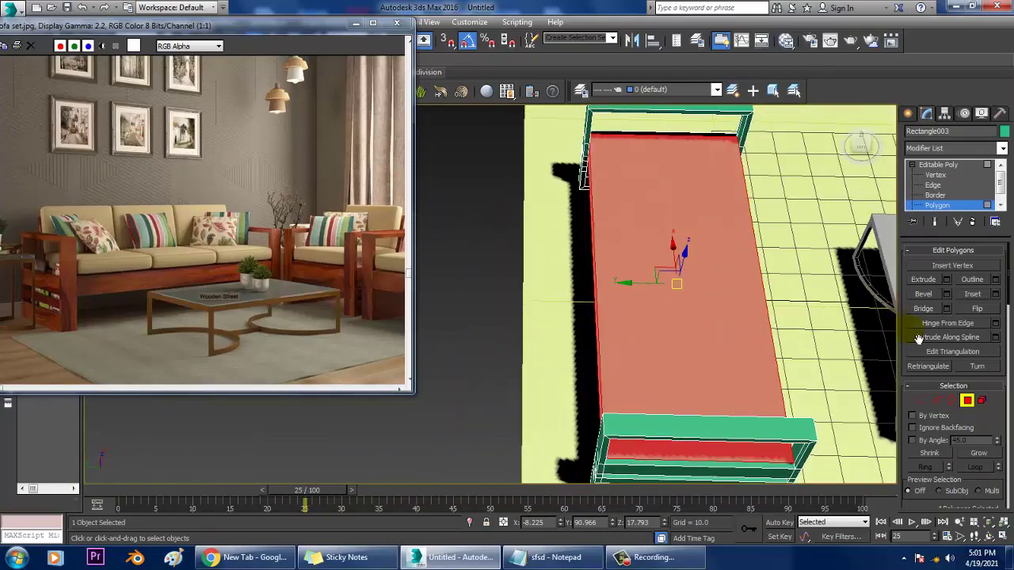
# Step: Select all vertices along the sofa's back side and move them about 8 units along Y toward the coffee table
pyautogui.scroll(-5, 798, 300)
pyautogui.keyDown('alt'); pyautogui.moveTo(798, 300); pyautogui.dragTo(752, 297, button='middle'); pyautogui.keyUp('alt')
pyautogui.press('1')
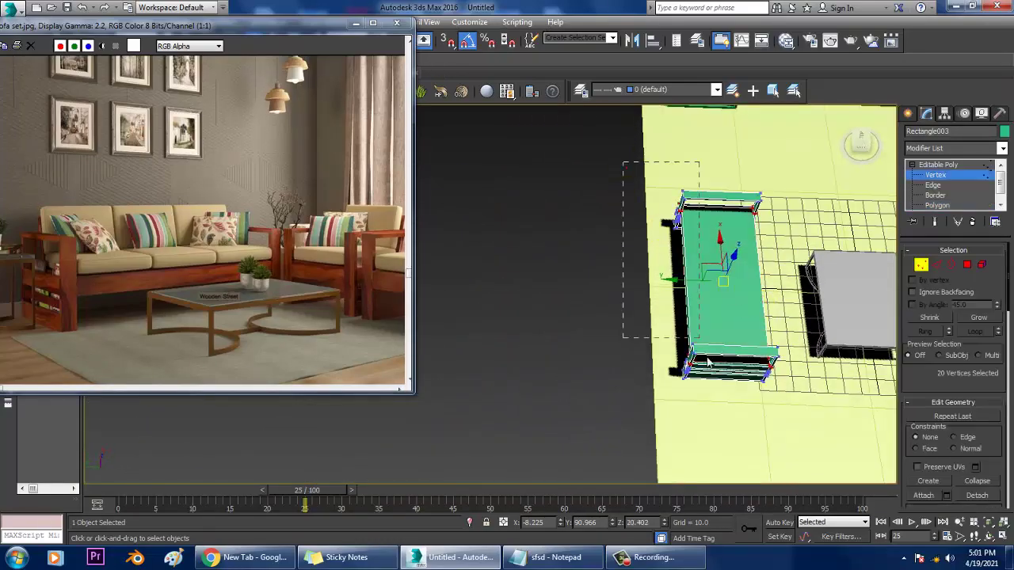
pyautogui.moveTo(707, 358); pyautogui.dragTo(721, 422)
pyautogui.hotkey('alt', 'w')
pyautogui.middleClick(436, 249)
pyautogui.hotkey('alt', 'w')
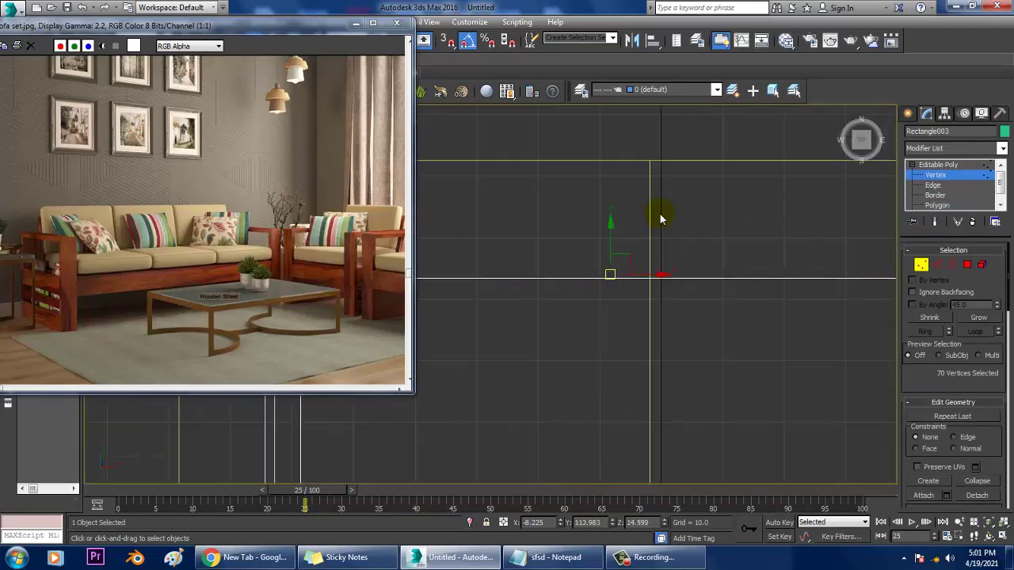
pyautogui.scroll(-5, 661, 220)
pyautogui.moveTo(714, 192); pyautogui.dragTo(723, 203)
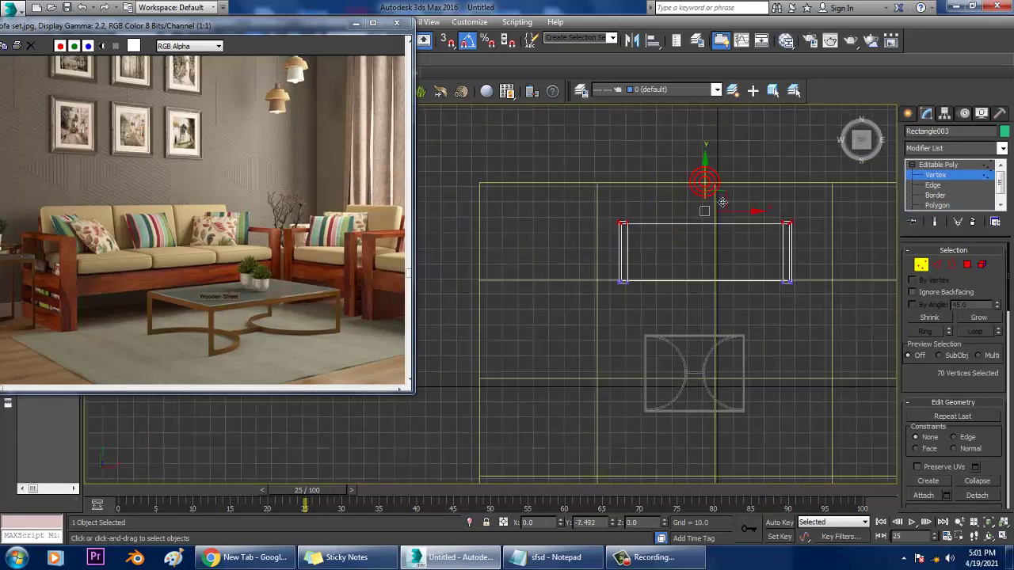
pyautogui.hotkey('alt', 'w')
pyautogui.middleClick(800, 401)
pyautogui.hotkey('alt', 'w')
pyautogui.keyDown('alt'); pyautogui.moveTo(798, 396); pyautogui.dragTo(721, 297, button='middle'); pyautogui.keyUp('alt')
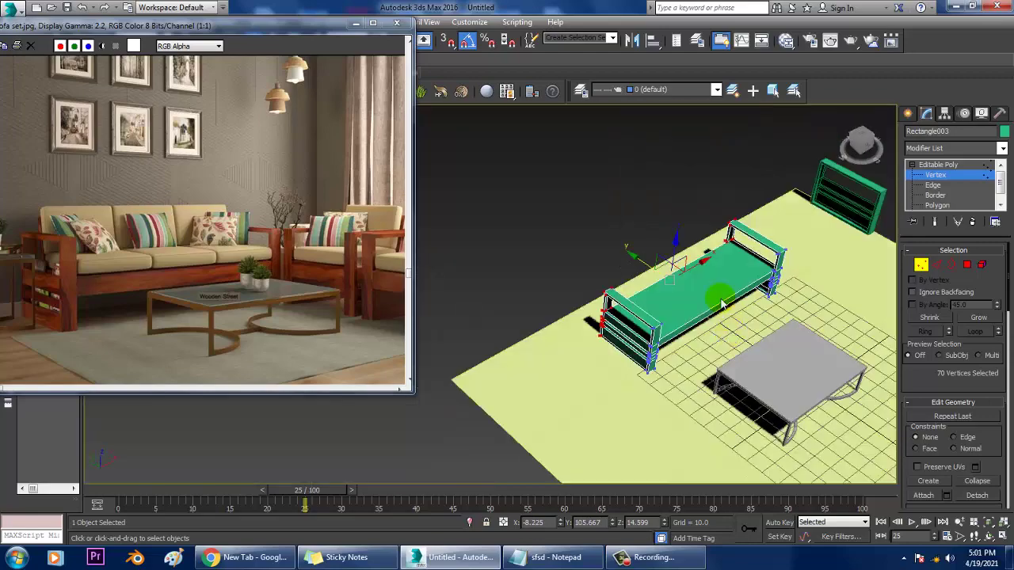
# Step: Bridge the facing inner polygons of the rear posts on both side frames to form a rail along the sofa's back
pyautogui.scroll(4, 736, 309)
pyautogui.keyDown('alt'); pyautogui.moveTo(769, 339); pyautogui.dragTo(829, 321, button='middle'); pyautogui.keyUp('alt')
pyautogui.scroll(4, 809, 320)
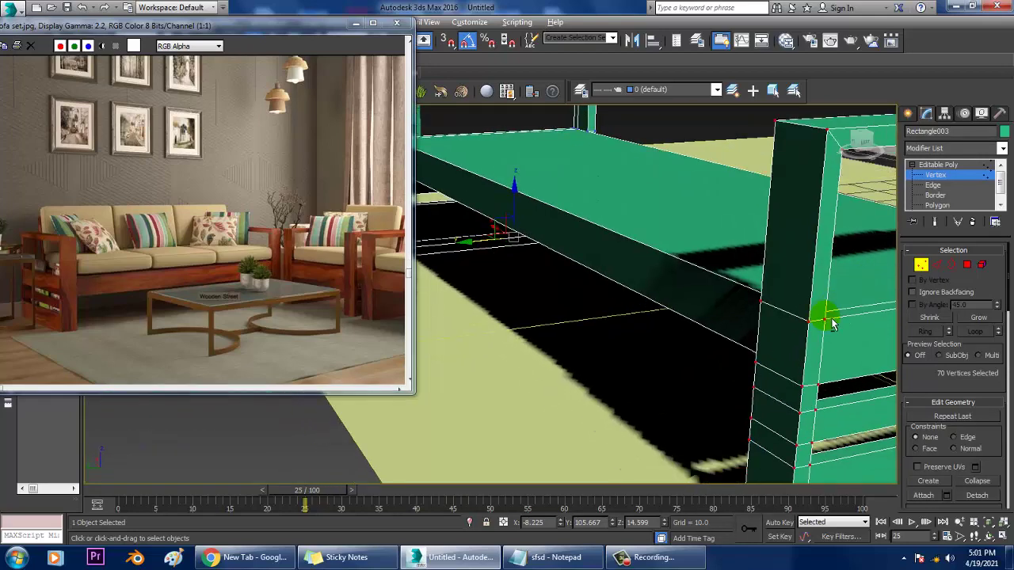
pyautogui.click(942, 196)
pyautogui.click(782, 339)
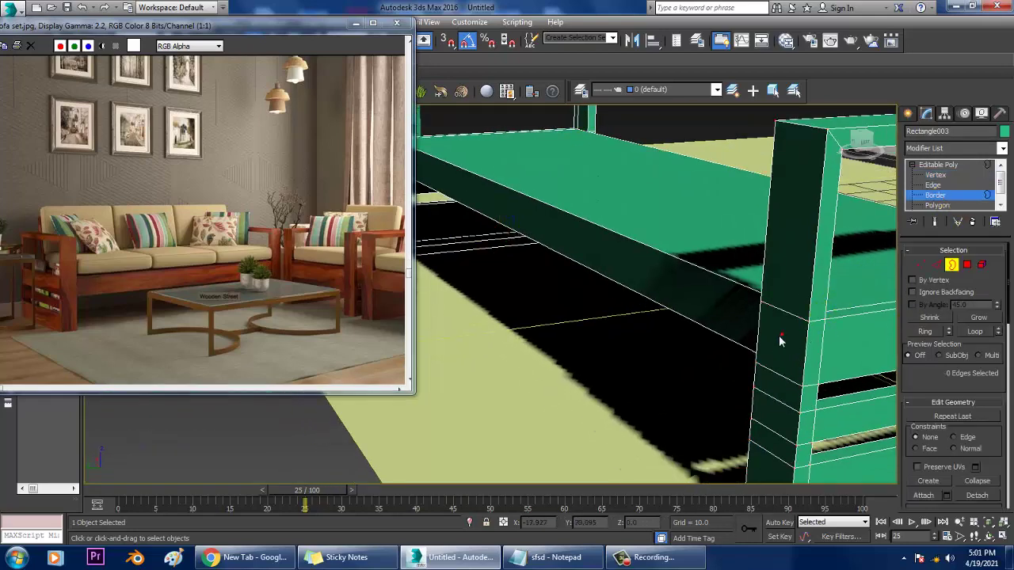
pyautogui.click(937, 206)
pyautogui.scroll(-5, 780, 323)
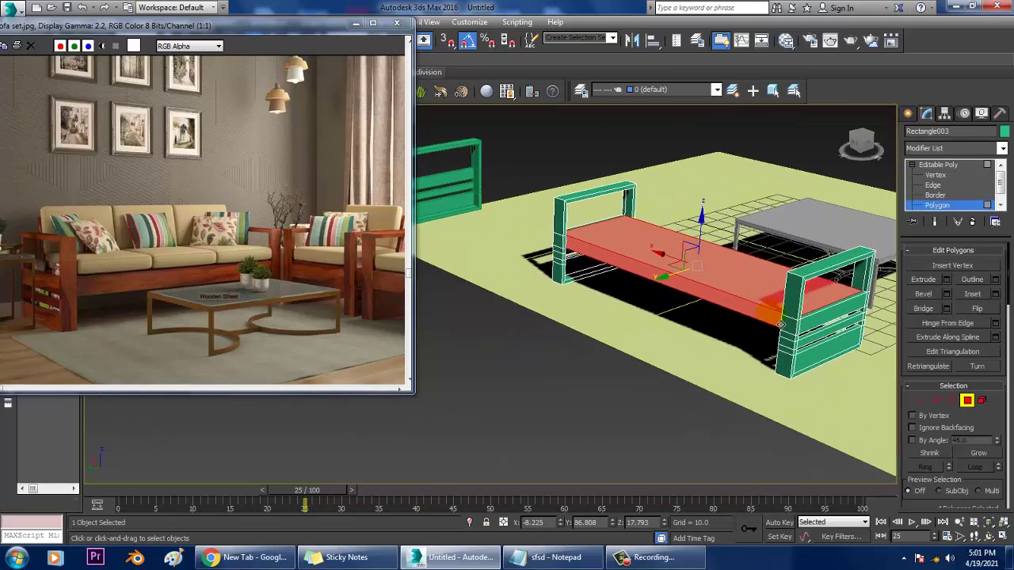
pyautogui.keyDown('alt'); pyautogui.moveTo(790, 325); pyautogui.dragTo(739, 298, button='middle'); pyautogui.keyUp('alt')
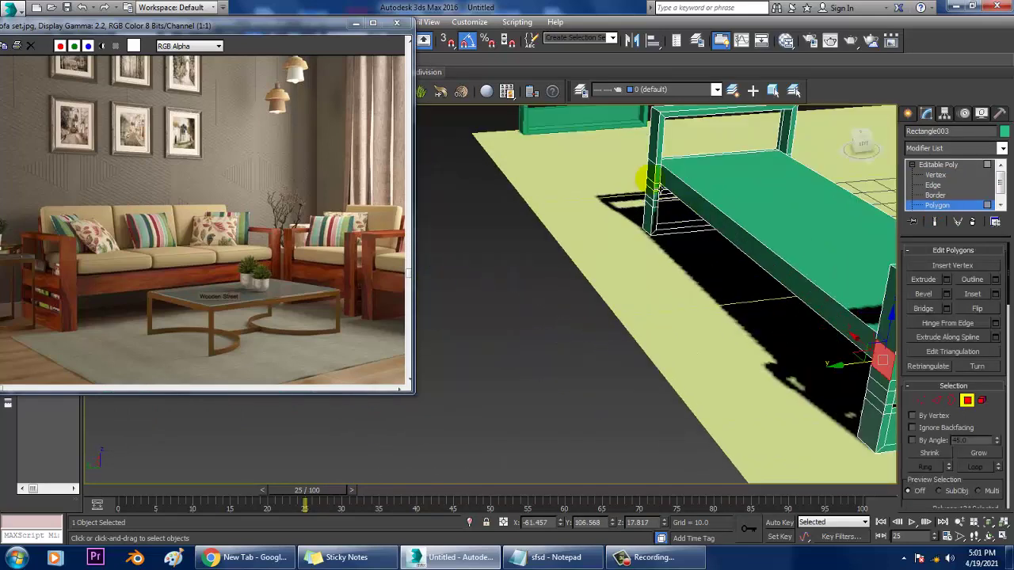
pyautogui.click(658, 187)
pyautogui.click(661, 179)
pyautogui.keyDown('alt'); pyautogui.moveTo(741, 208); pyautogui.dragTo(753, 261, button='middle'); pyautogui.keyUp('alt')
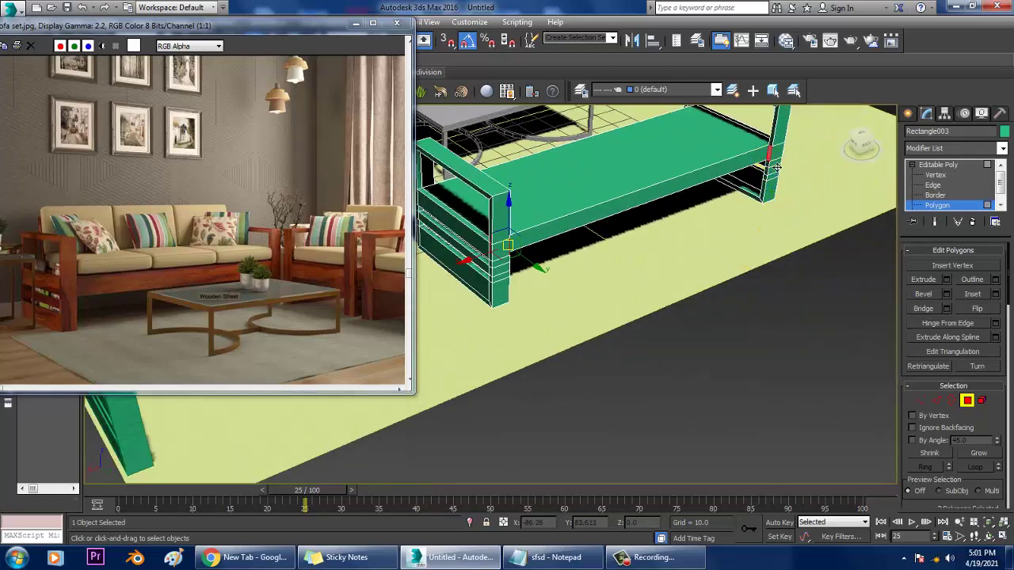
pyautogui.click(772, 162)
pyautogui.click(930, 308)
pyautogui.scroll(3, 670, 242)
pyautogui.moveTo(669, 241); pyautogui.dragTo(640, 277, button='middle')
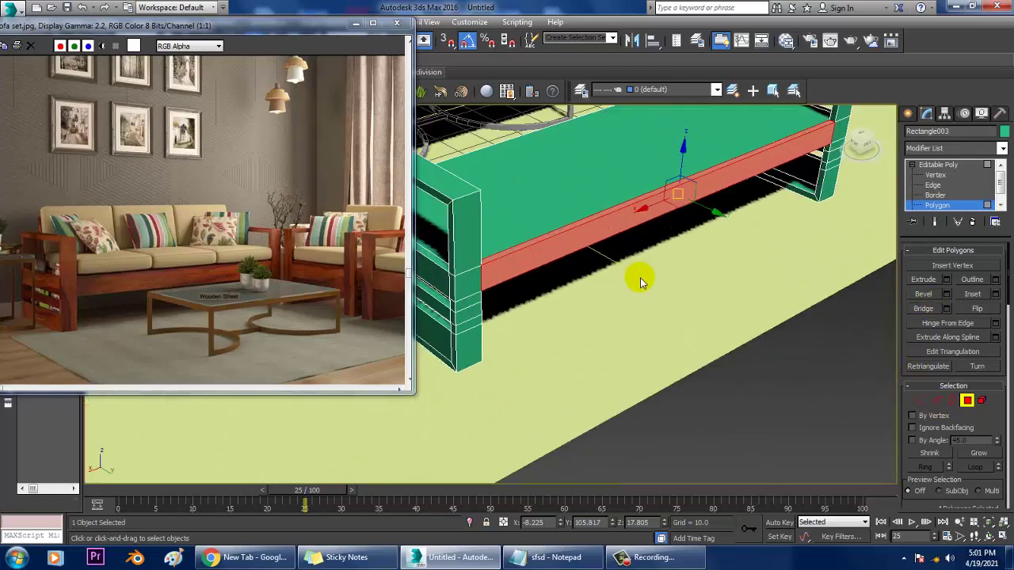
# Step: Extrude the rear face of the new back rail outward about 2 units as a thin strip
pyautogui.keyDown('alt'); pyautogui.moveTo(665, 221); pyautogui.dragTo(657, 266, button='middle'); pyautogui.keyUp('alt')
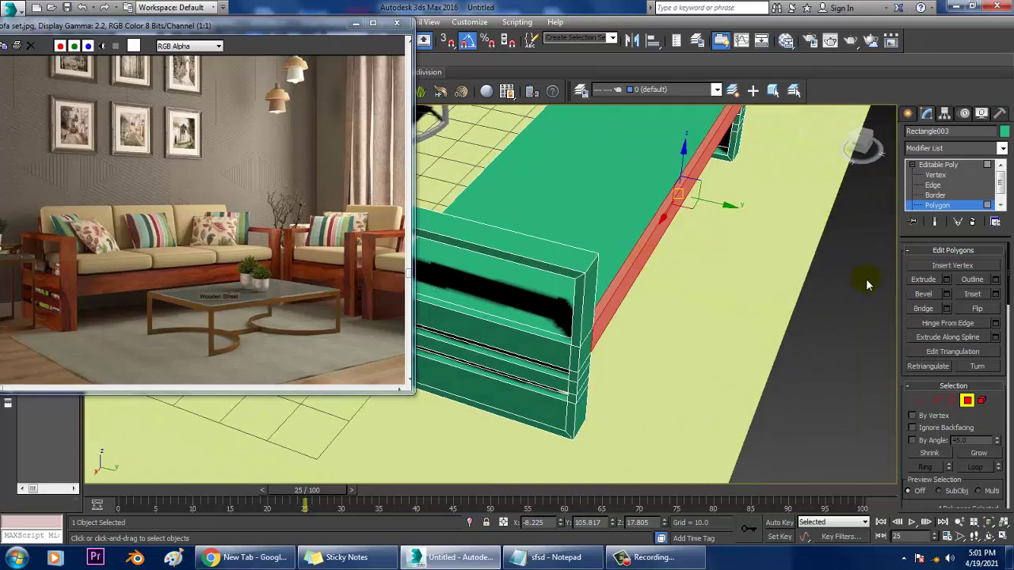
pyautogui.click(946, 281)
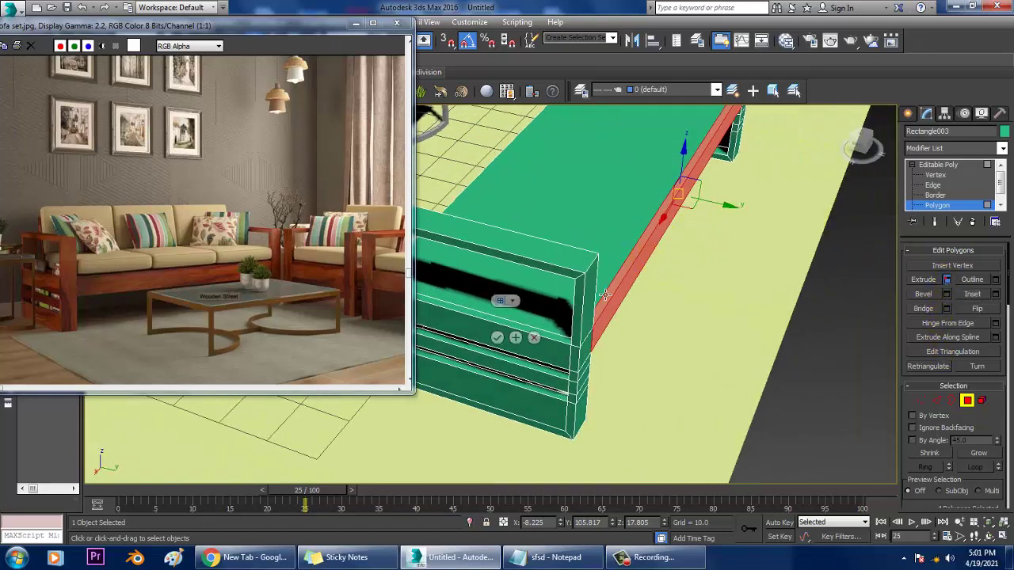
pyautogui.click(534, 340)
pyautogui.moveTo(625, 315); pyautogui.dragTo(621, 313)
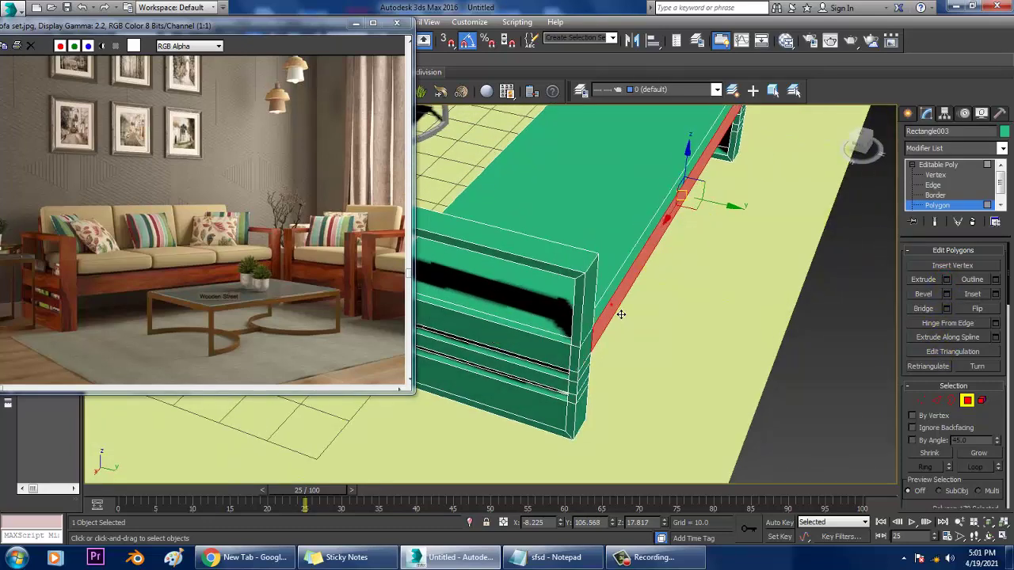
pyautogui.click(947, 280)
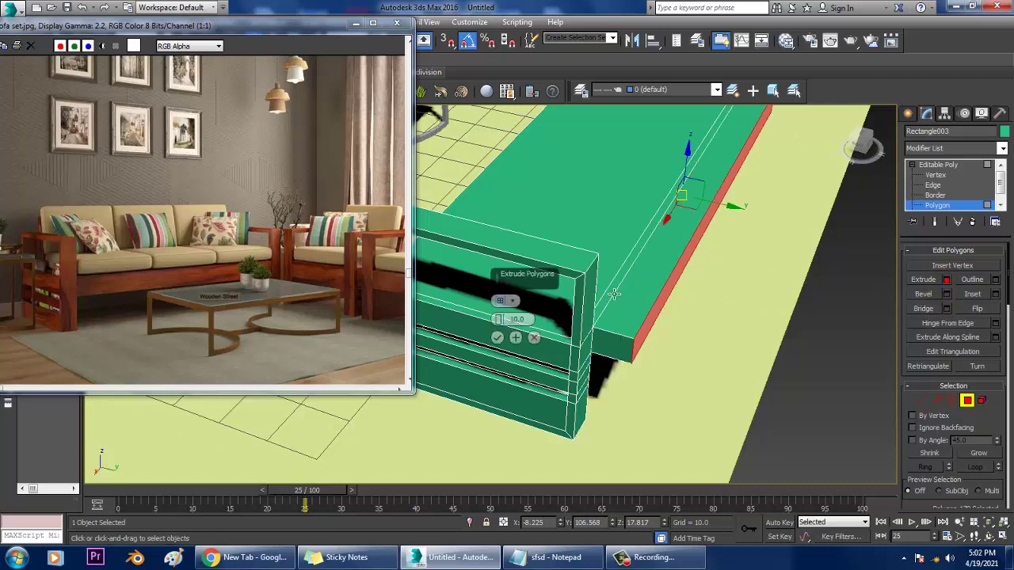
pyautogui.moveTo(499, 319); pyautogui.dragTo(507, 357)
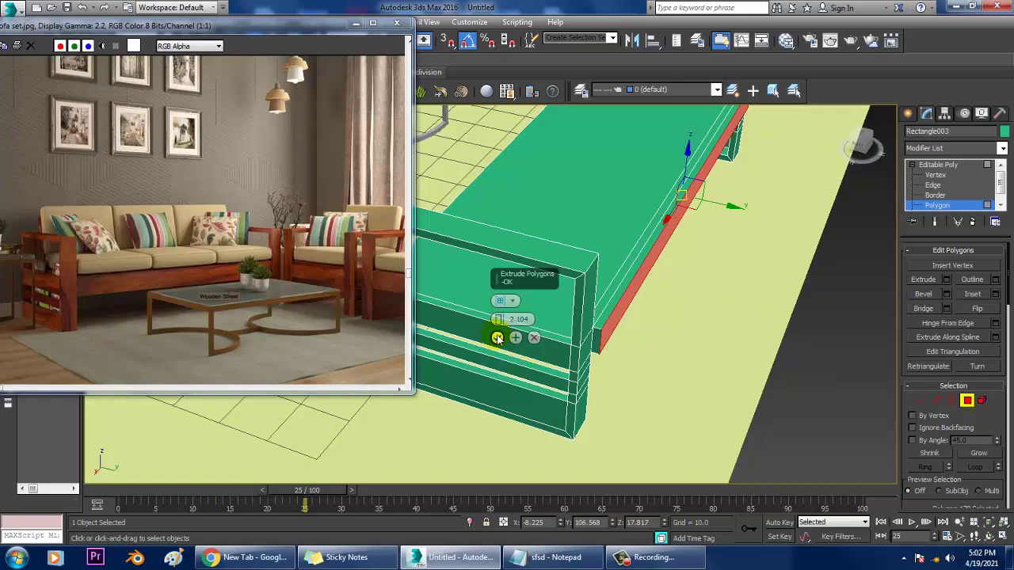
pyautogui.click(498, 339)
# Step: Extrude the top face of the thin rear strip upward about 19 units to form the sofa's backrest panel
pyautogui.keyDown('alt'); pyautogui.moveTo(498, 338); pyautogui.dragTo(771, 335, button='middle'); pyautogui.keyUp('alt')
pyautogui.click(946, 279)
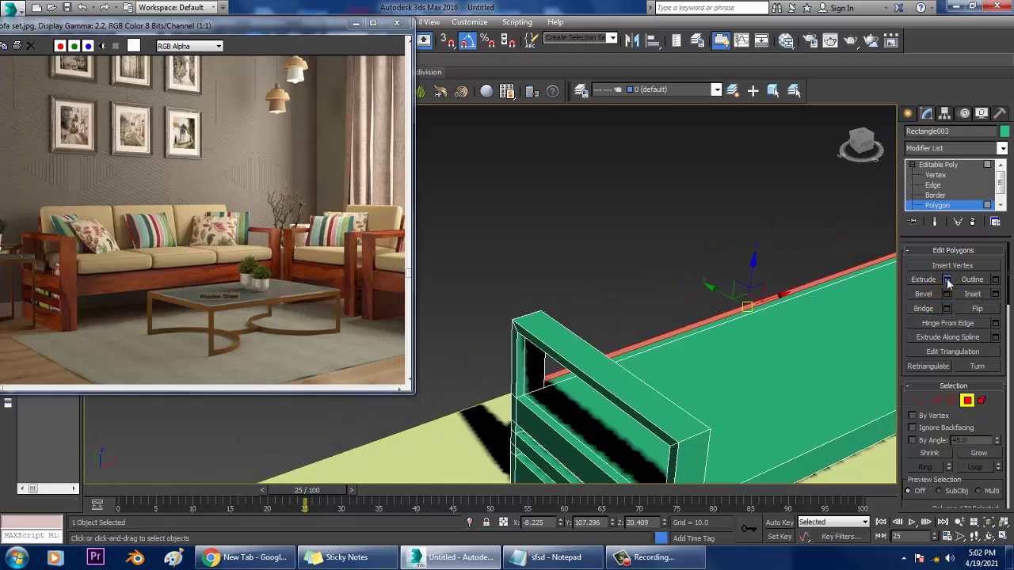
pyautogui.moveTo(495, 321); pyautogui.dragTo(493, 190)
pyautogui.click(497, 337)
pyautogui.keyDown('alt'); pyautogui.moveTo(740, 299); pyautogui.dragTo(690, 296, button='middle'); pyautogui.keyUp('alt')
pyautogui.moveTo(615, 242); pyautogui.dragTo(602, 240)
pyautogui.keyDown('alt'); pyautogui.moveTo(728, 282); pyautogui.dragTo(818, 346, button='middle'); pyautogui.keyUp('alt')
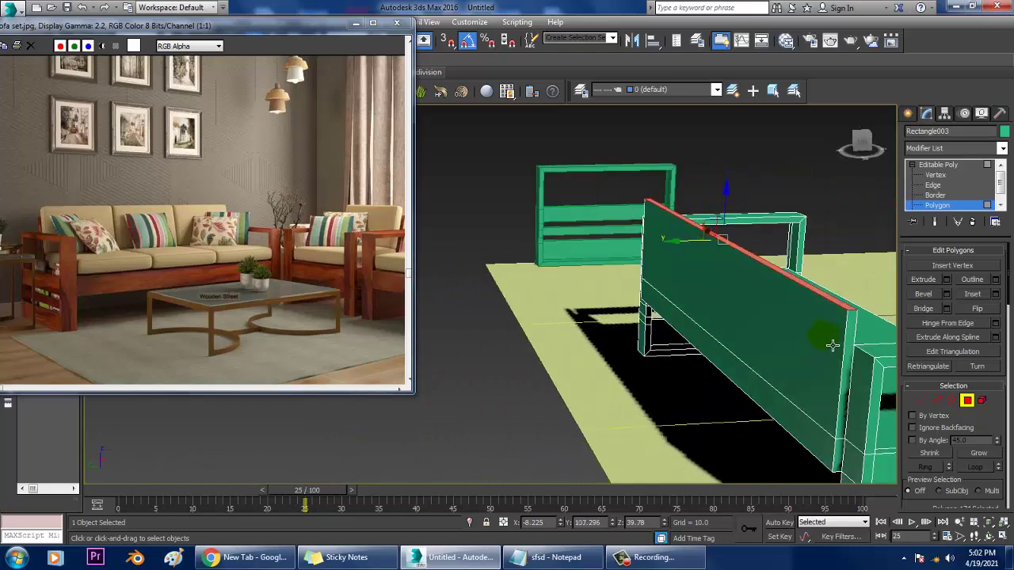
# Step: Select both rear polygons of the backrest panel and move them about 3 units backward along Y to thicken it
pyautogui.click(828, 349)
pyautogui.keyDown('ctrl'); pyautogui.click(807, 447); pyautogui.keyUp('ctrl')
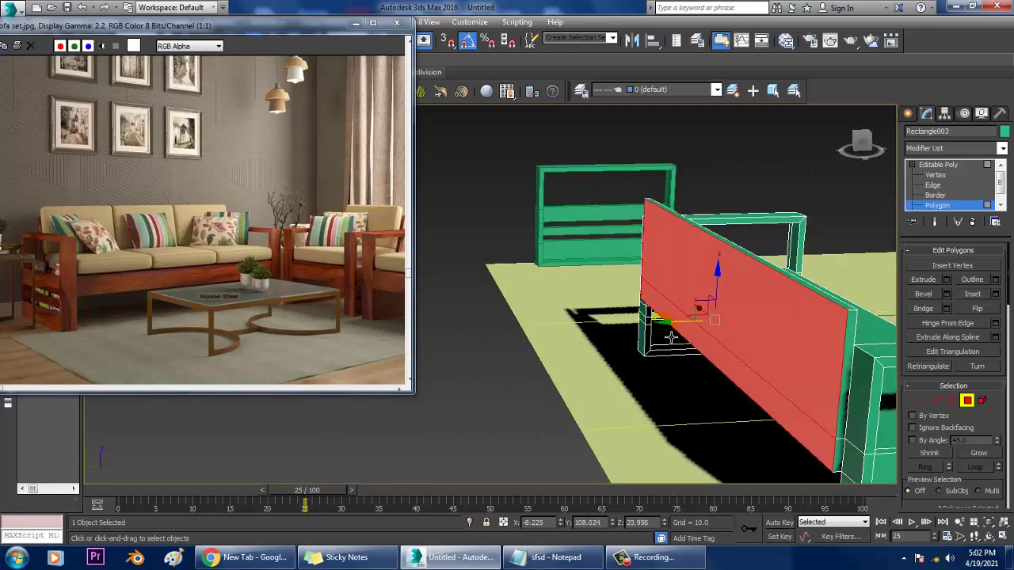
pyautogui.moveTo(671, 320); pyautogui.dragTo(658, 324)
pyautogui.keyDown('alt'); pyautogui.moveTo(733, 330); pyautogui.dragTo(785, 310, button='middle'); pyautogui.keyUp('alt')
# Step: In the Left view, rotate the backrest's four top vertices slightly and move them about 4 units backward and slightly up to recline it
pyautogui.hotkey('alt', 'w')
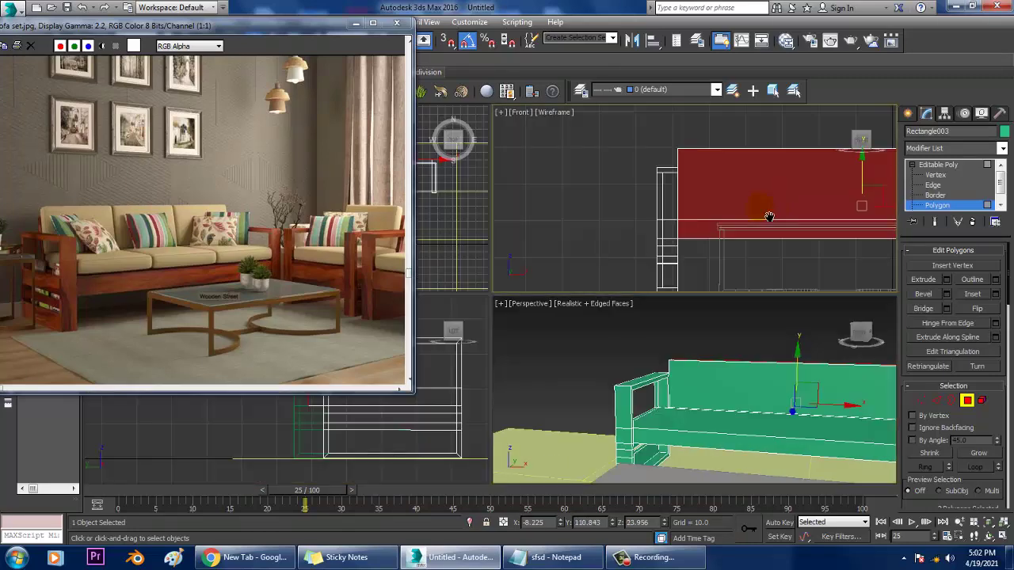
pyautogui.middleClick(455, 408)
pyautogui.hotkey('alt', 'w')
pyautogui.moveTo(561, 324); pyautogui.dragTo(581, 360, button='middle')
pyautogui.press('1')
pyautogui.moveTo(476, 149); pyautogui.dragTo(626, 211)
pyautogui.press('e')
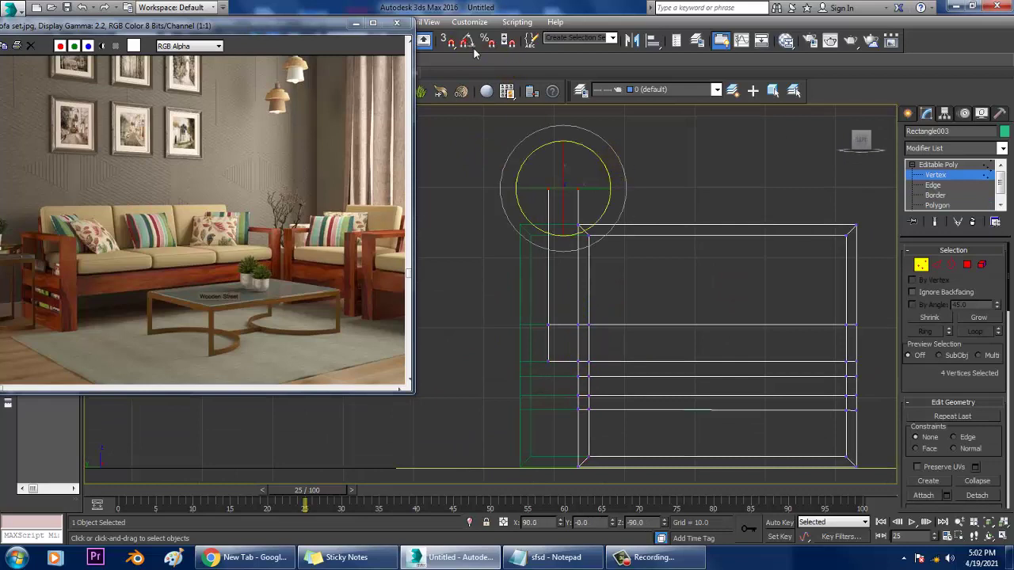
pyautogui.moveTo(629, 170); pyautogui.dragTo(618, 163)
pyautogui.press('w')
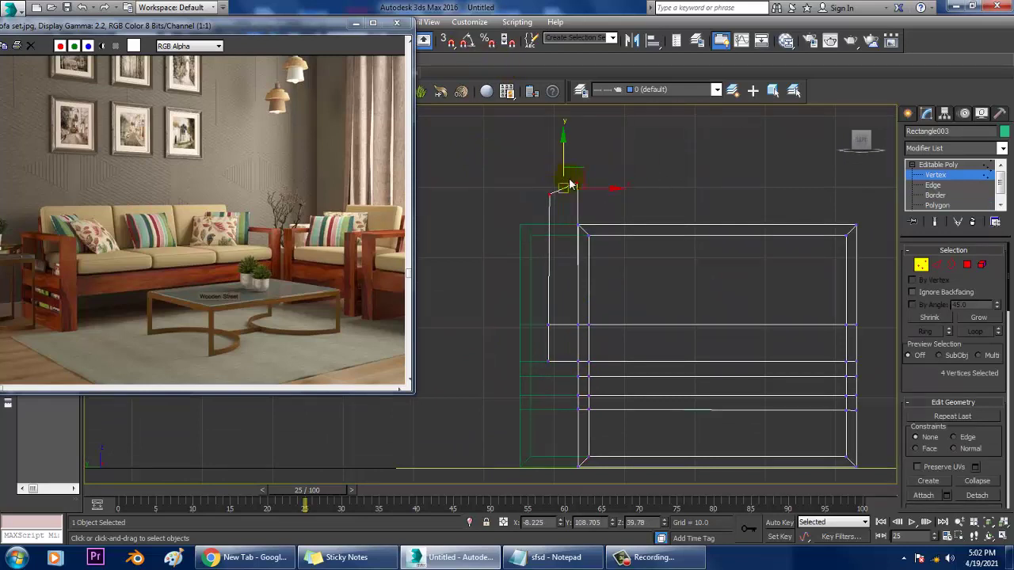
pyautogui.moveTo(608, 198); pyautogui.dragTo(538, 184)
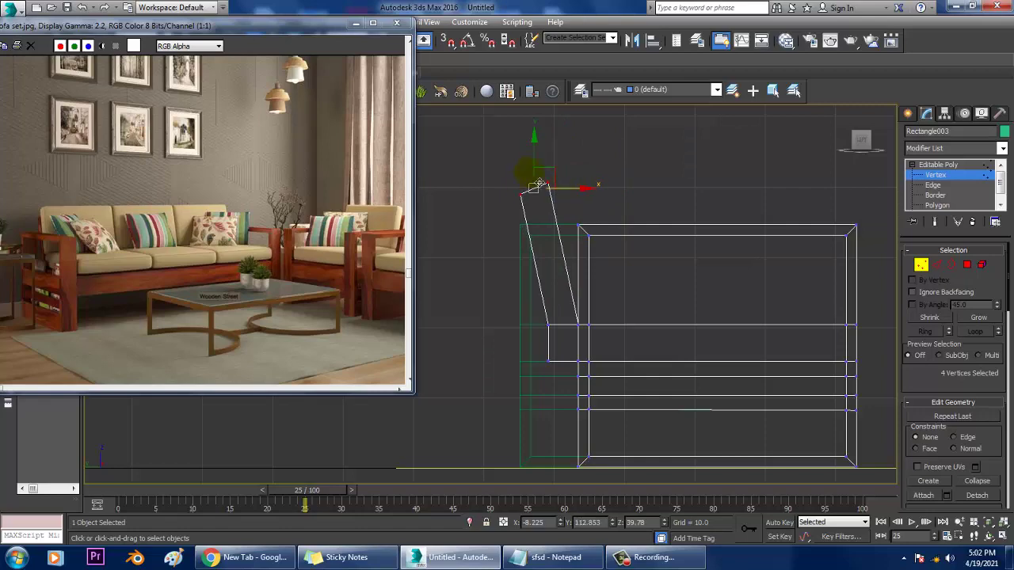
pyautogui.press('e')
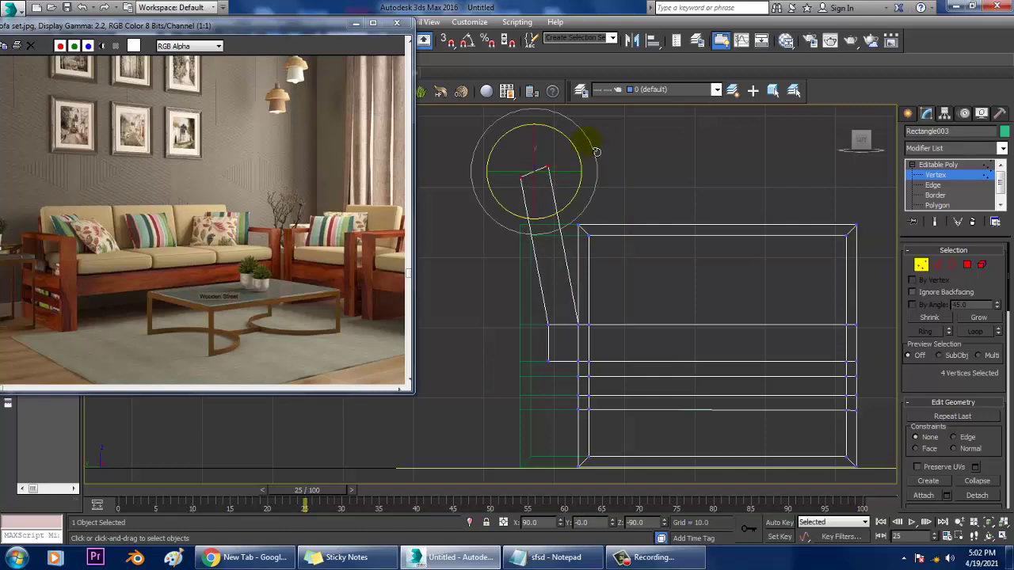
# Step: Examine the reclined backrest against the seat and side frames in the perspective view
pyautogui.hotkey('alt', 'w')
pyautogui.middleClick(716, 362)
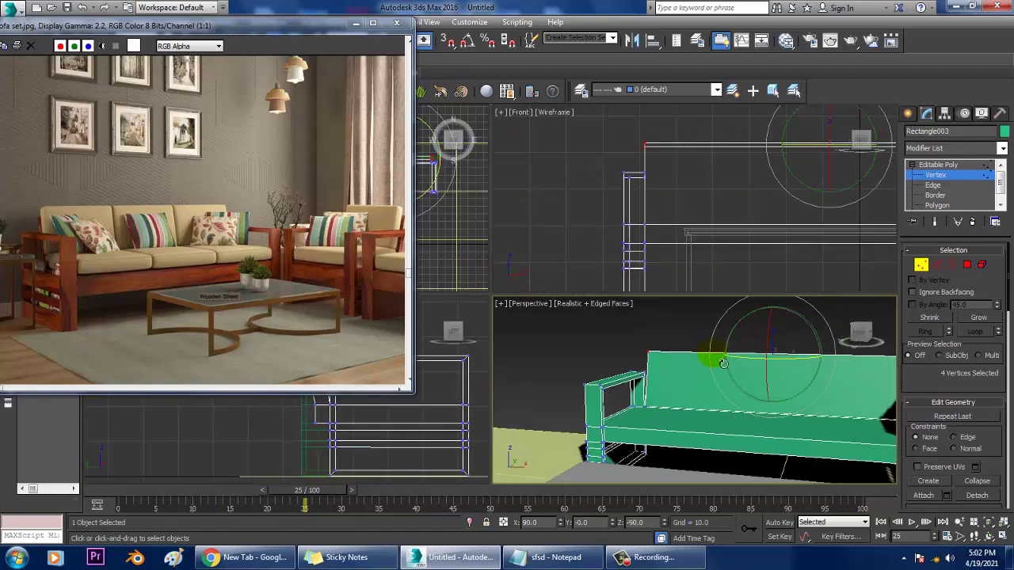
pyautogui.hotkey('alt', 'w')
pyautogui.keyDown('alt'); pyautogui.moveTo(715, 362); pyautogui.dragTo(627, 265, button='middle'); pyautogui.keyUp('alt')
pyautogui.scroll(-6, 689, 256)
pyautogui.scroll(5, 677, 275)
pyautogui.scroll(4, 657, 255)
pyautogui.press('w')
# Step: Create a ChamferBox seat cushion at one end of the seat in the Top view, about 35.8 × 35 × 3.9 with a 0.84 fillet
pyautogui.click(909, 114)
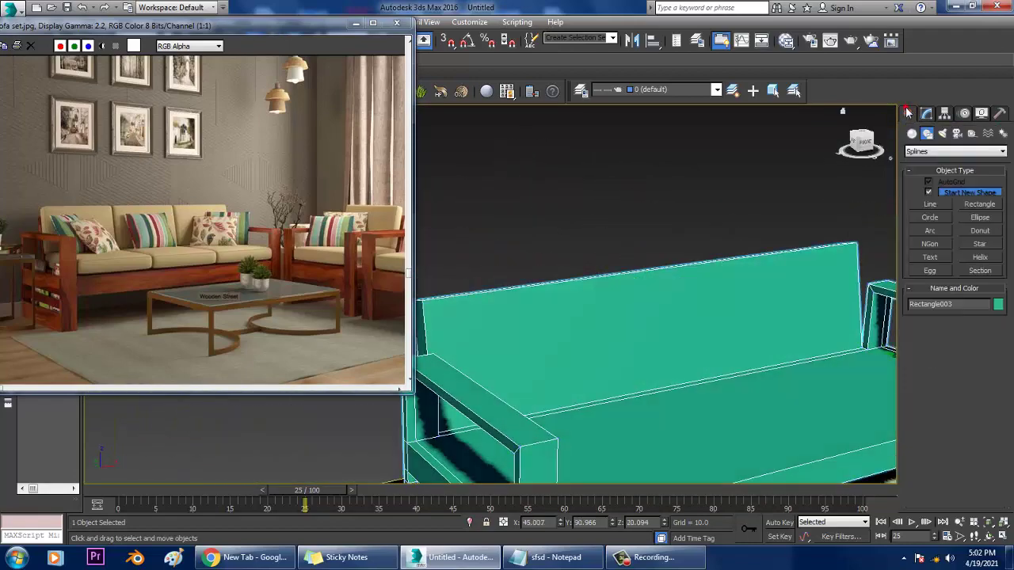
pyautogui.click(912, 134)
pyautogui.click(944, 151)
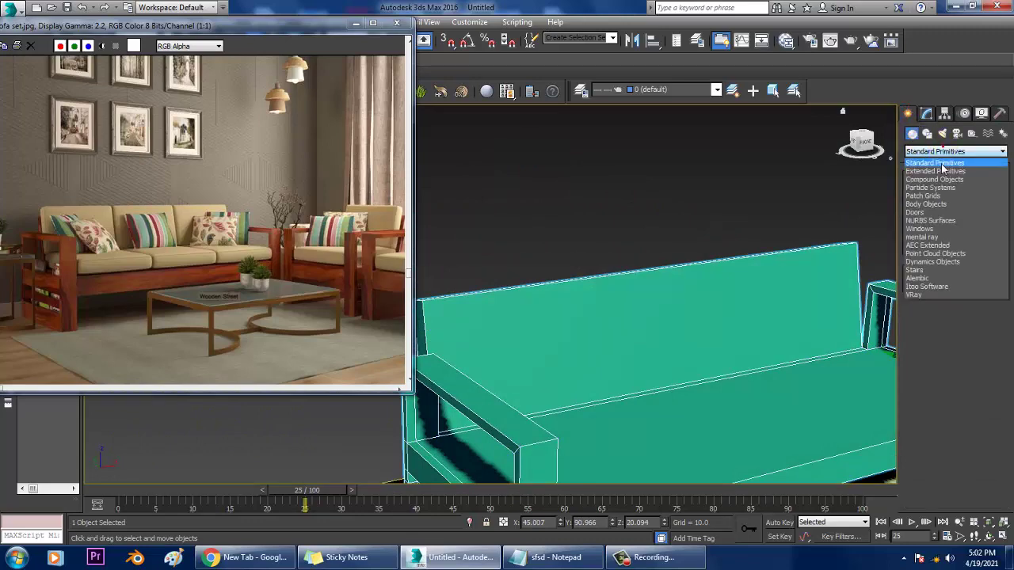
pyautogui.click(947, 174)
pyautogui.click(942, 208)
pyautogui.hotkey('alt', 'w')
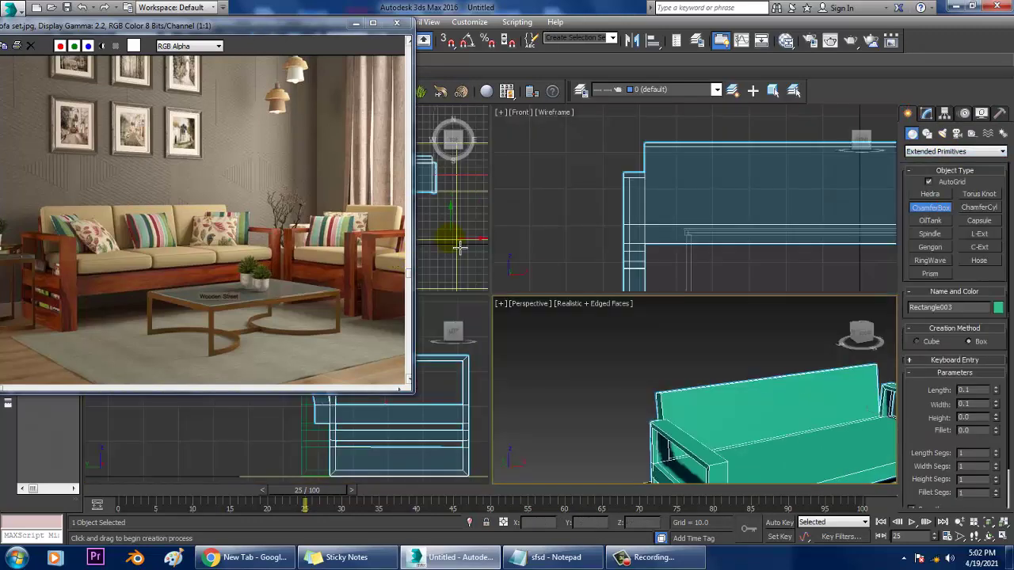
pyautogui.middleClick(460, 246)
pyautogui.hotkey('alt', 'w')
pyautogui.moveTo(497, 234); pyautogui.dragTo(645, 233, button='middle')
pyautogui.scroll(3, 749, 248)
pyautogui.moveTo(753, 251); pyautogui.dragTo(516, 199, button='middle')
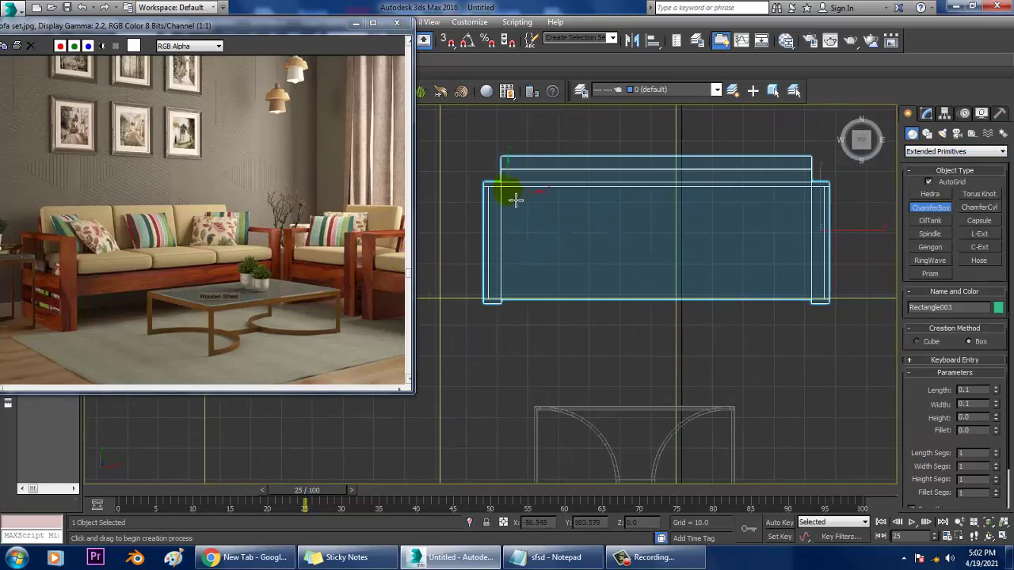
pyautogui.moveTo(509, 196); pyautogui.dragTo(617, 306)
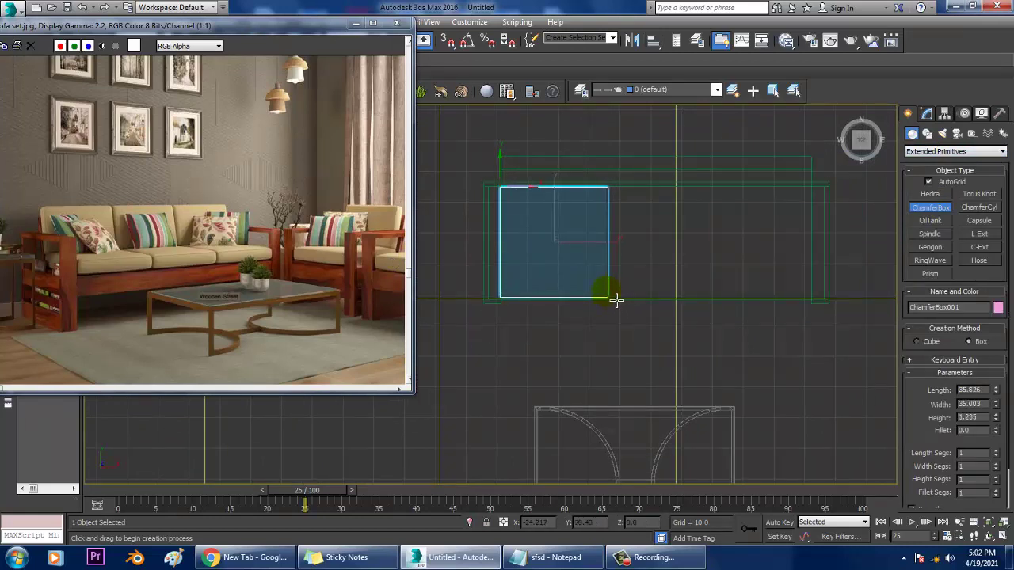
pyautogui.click(615, 294)
pyautogui.click(616, 292)
pyautogui.rightClick(636, 306)
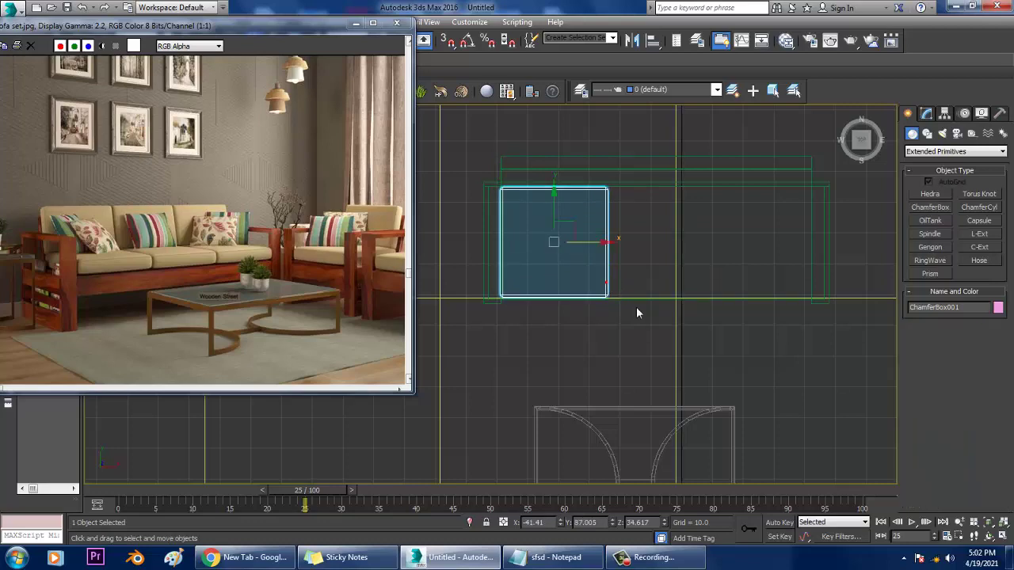
# Step: Set the cushion's fillet to 0.864 with 3 fillet segments and its height to 4.773
pyautogui.hotkey('alt', 'w')
pyautogui.middleClick(700, 361)
pyautogui.hotkey('alt', 'w')
pyautogui.keyDown('alt'); pyautogui.moveTo(700, 361); pyautogui.dragTo(756, 330, button='middle'); pyautogui.keyUp('alt')
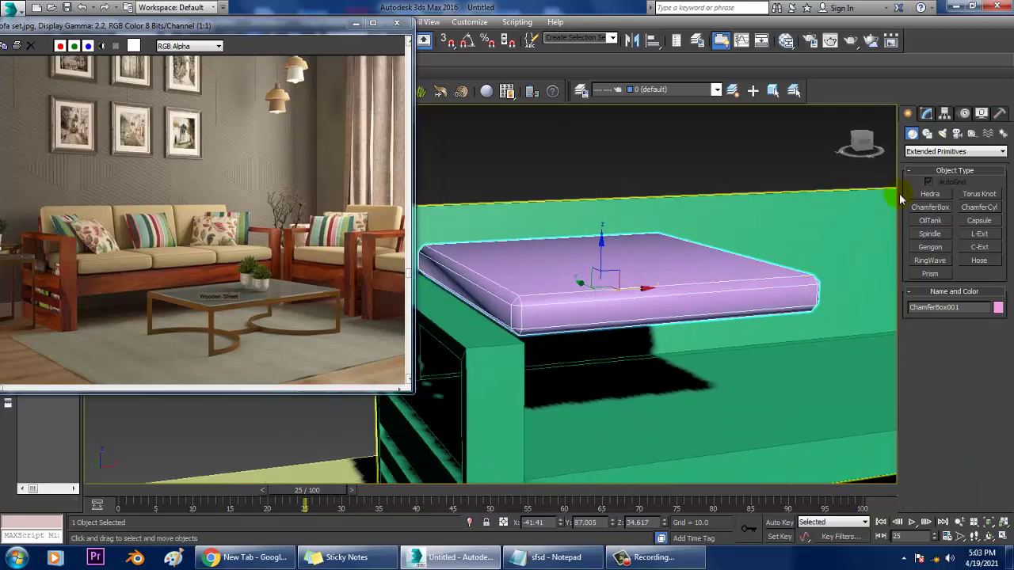
pyautogui.click(928, 112)
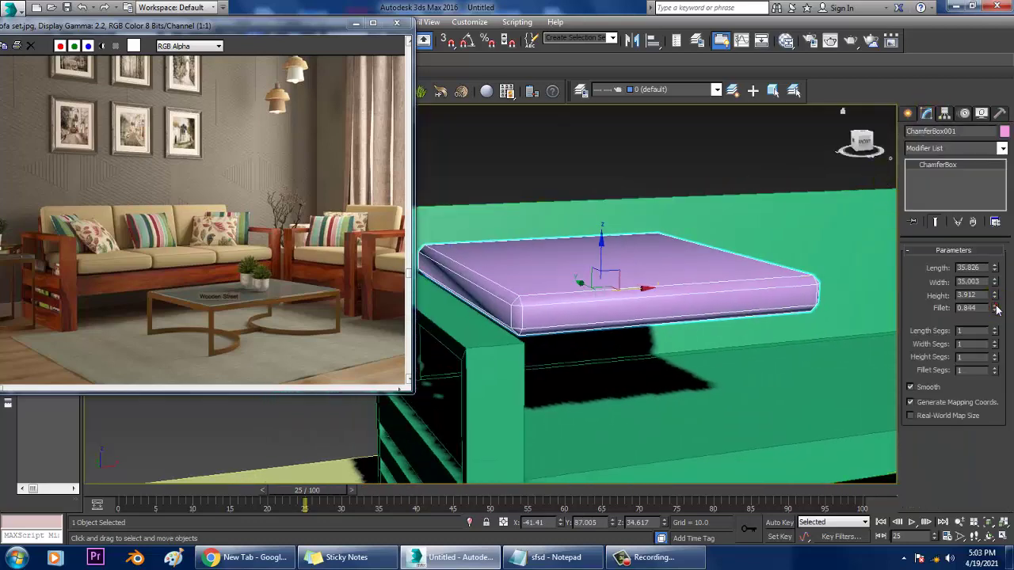
pyautogui.click(995, 369)
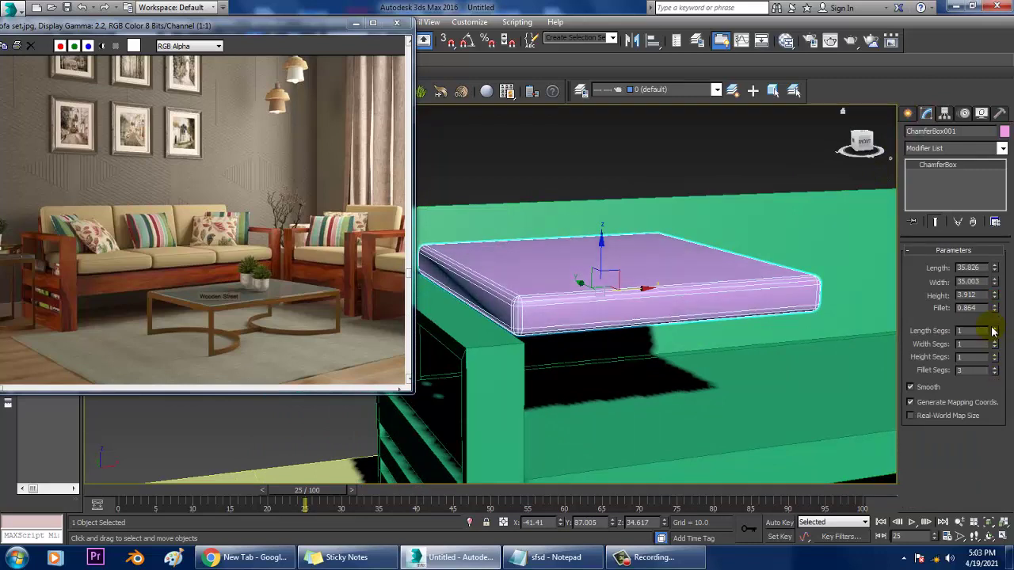
pyautogui.moveTo(995, 299); pyautogui.dragTo(994, 289)
# Step: Lower the cushion onto the seat base at about Z 20.4 and set its length to 37.654
pyautogui.moveTo(607, 270); pyautogui.dragTo(648, 366)
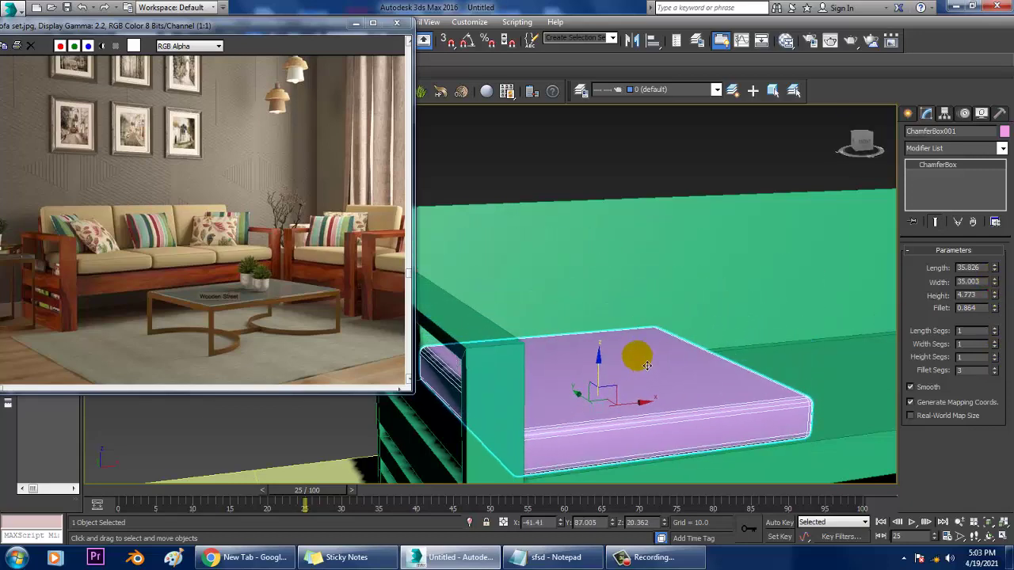
pyautogui.keyDown('alt'); pyautogui.moveTo(648, 366); pyautogui.dragTo(702, 350, button='middle'); pyautogui.keyUp('alt')
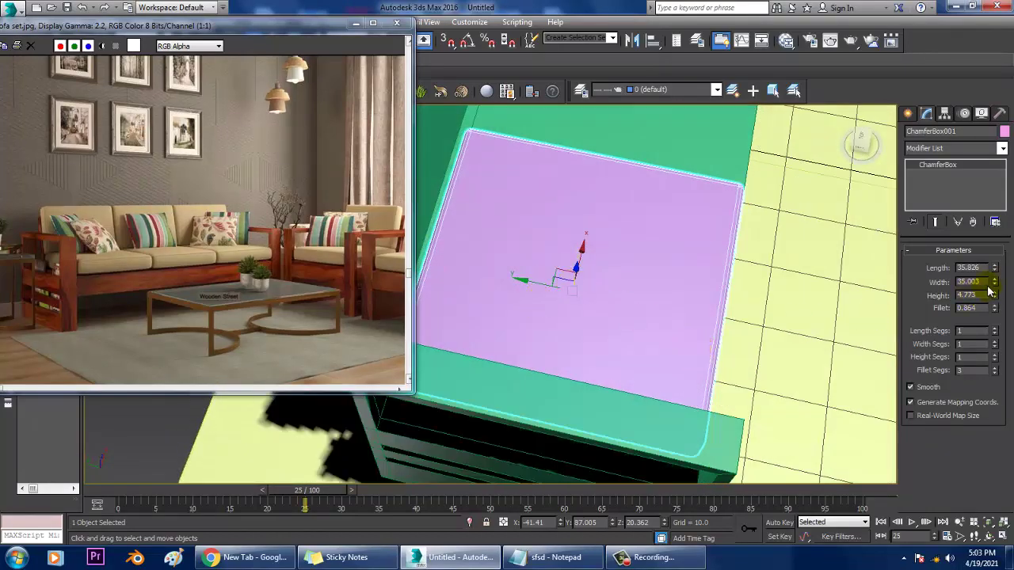
pyautogui.moveTo(996, 284); pyautogui.dragTo(995, 266)
pyautogui.hotkey('ctrl', 'z')
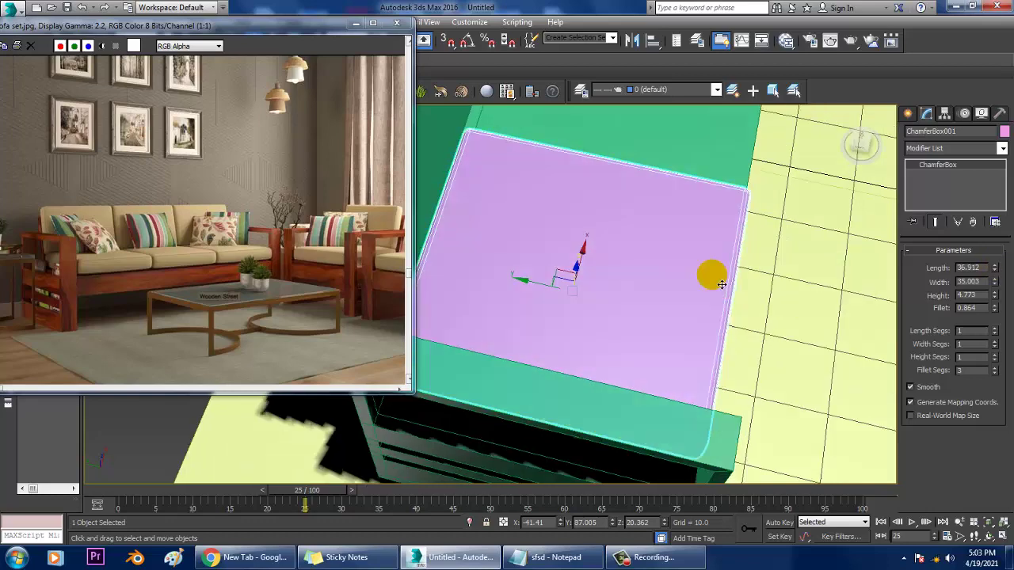
pyautogui.keyDown('alt'); pyautogui.moveTo(708, 274); pyautogui.dragTo(760, 266, button='middle'); pyautogui.keyUp('alt')
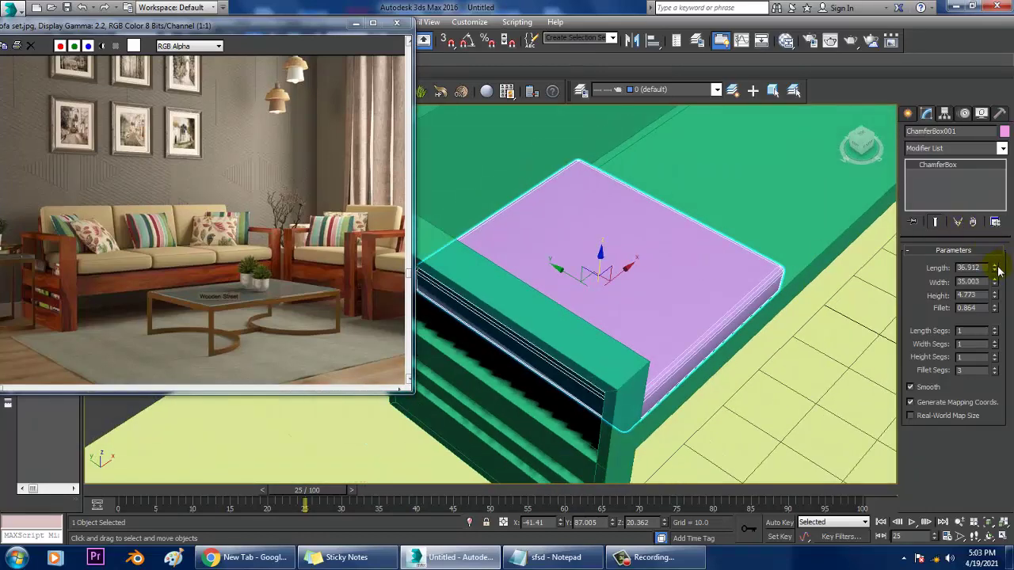
pyautogui.moveTo(995, 270); pyautogui.dragTo(995, 266)
# Step: In the Top view, move the cushion about 37 units along X to the middle of the sofa seat
pyautogui.hotkey('alt', 'w')
pyautogui.rightClick(446, 254)
pyautogui.hotkey('alt', 'w')
pyautogui.moveTo(576, 217)
pyautogui.mouseDown(button='middle')
pyautogui.moveTo(570, 234)
pyautogui.moveTo(525, 240)
pyautogui.moveTo(571, 207)
pyautogui.mouseUp(button='middle')
pyautogui.scroll(3, 582, 203)
pyautogui.moveTo(638, 269); pyautogui.dragTo(701, 263, button='middle')
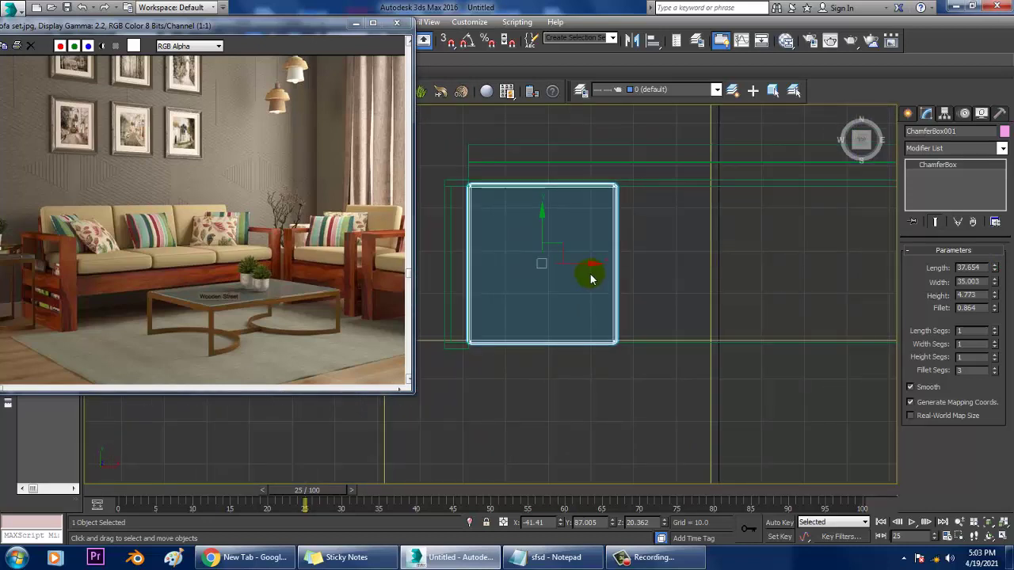
pyautogui.moveTo(591, 275); pyautogui.dragTo(739, 277)
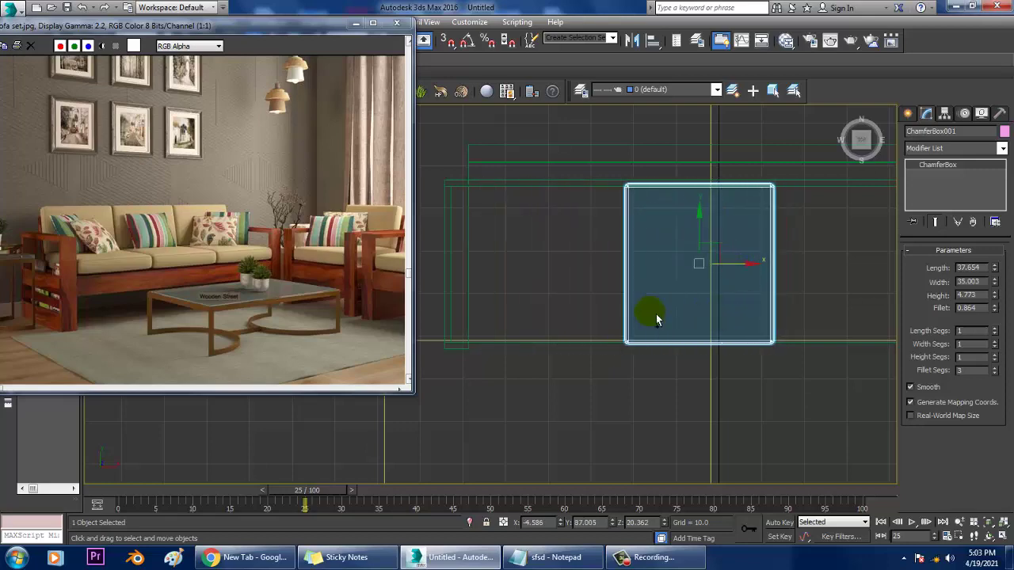
# Step: Begin saving the scene under a new name and browse to the April 2021 folder on drive D
pyautogui.click(9, 11)
pyautogui.click(32, 125)
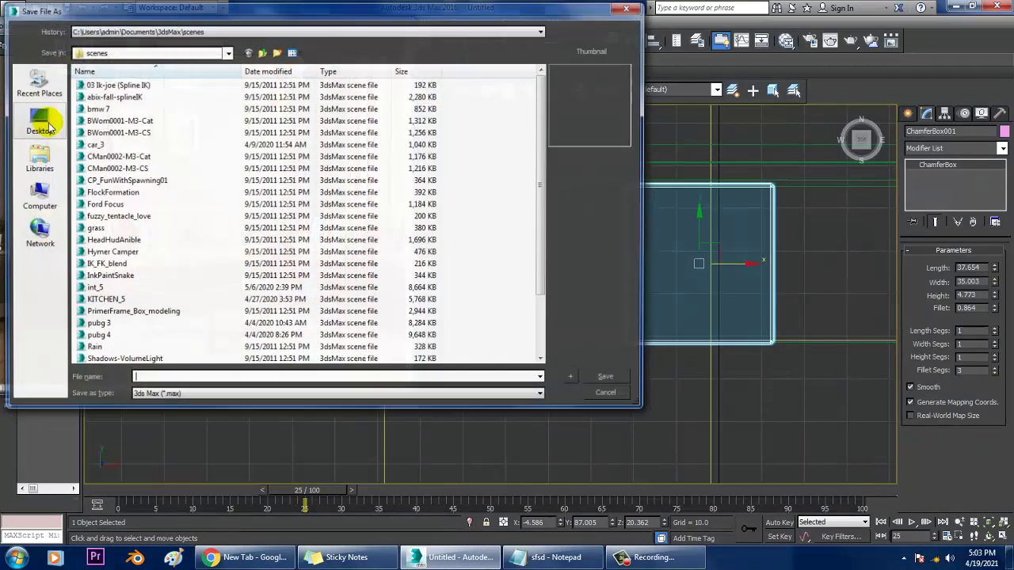
pyautogui.click(35, 198)
pyautogui.doubleClick(269, 93)
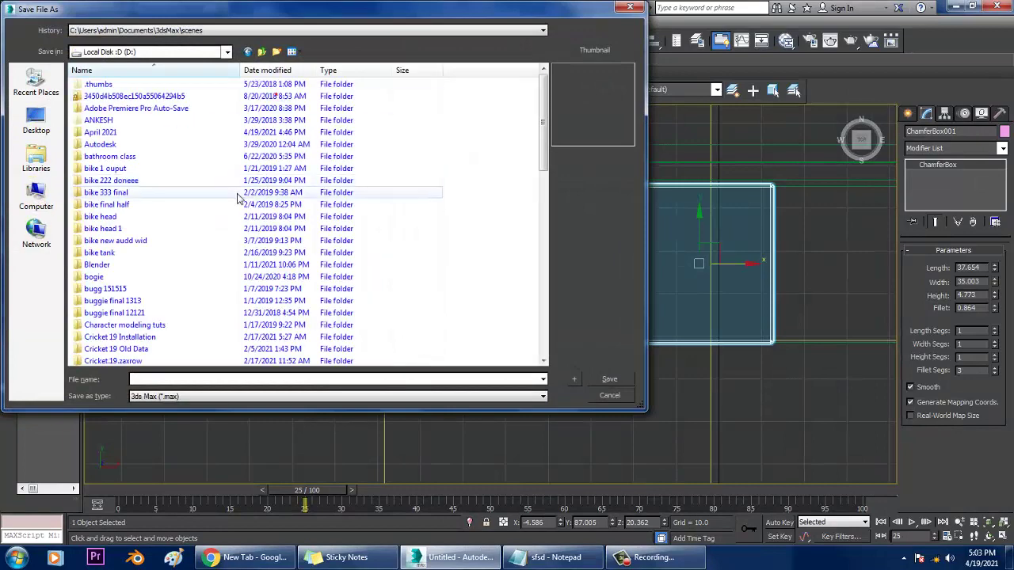
pyautogui.click(236, 194)
pyautogui.press('a')
pyautogui.press('p')
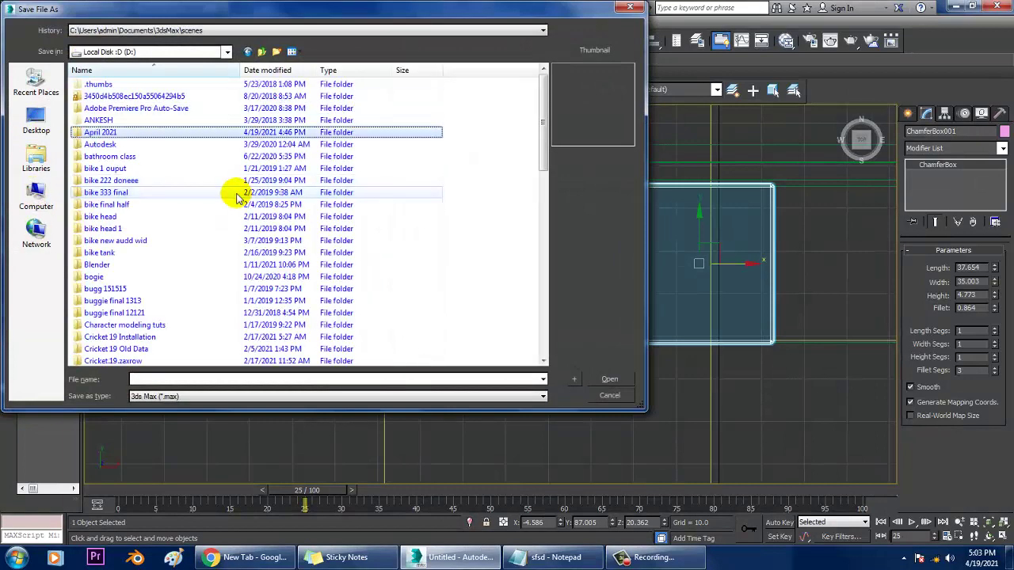
pyautogui.doubleClick(114, 134)
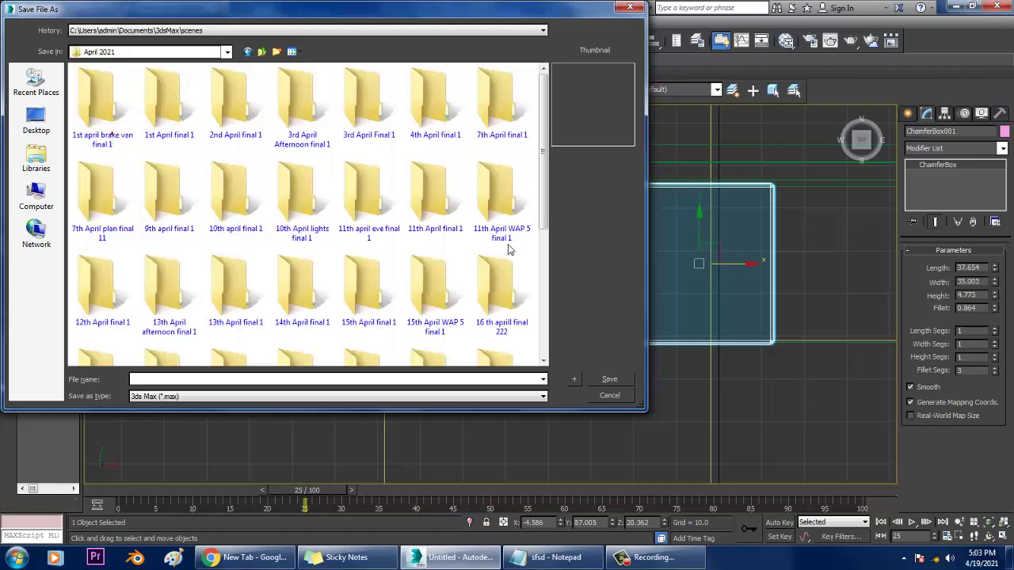
# Step: Create a new folder named Sofa set and save the scene in it as sofa_1
pyautogui.rightClick(518, 149)
pyautogui.moveTo(577, 282)
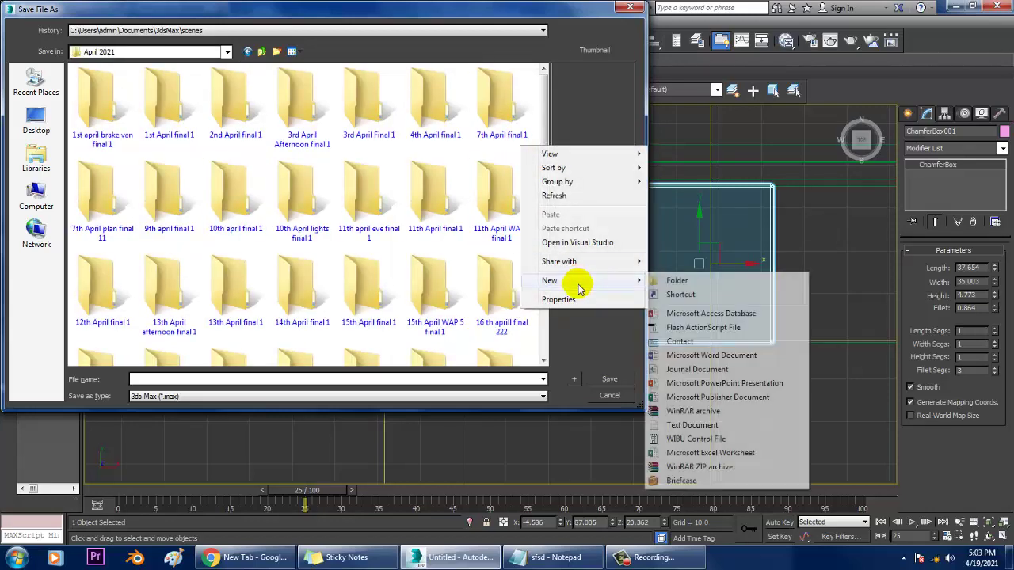
pyautogui.click(730, 280)
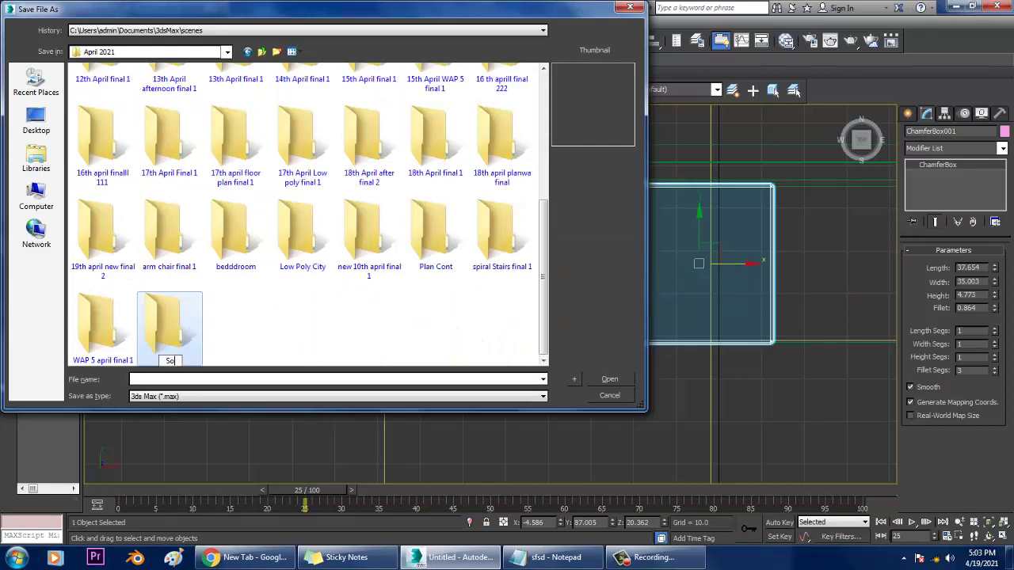
pyautogui.press('Return')
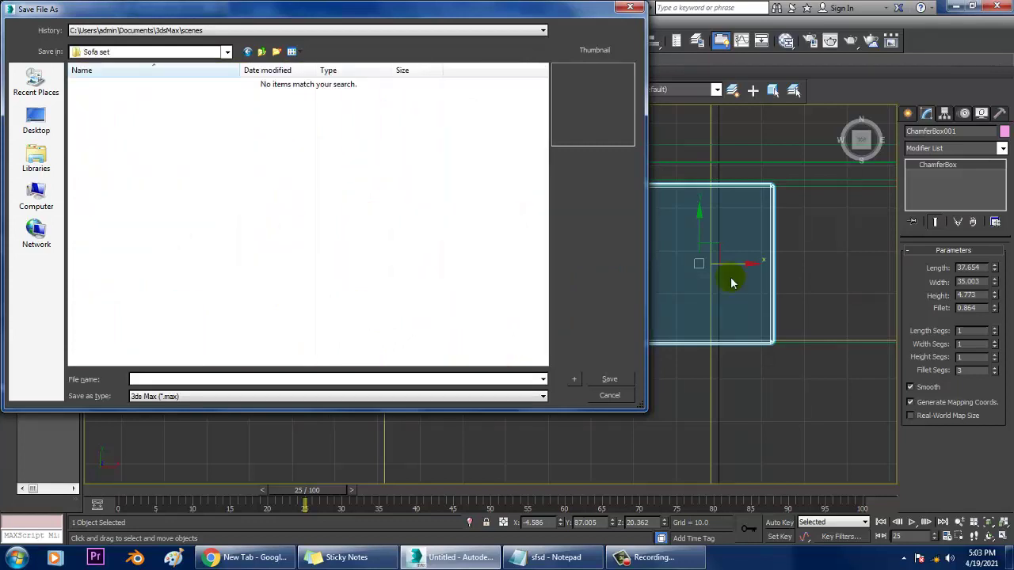
pyautogui.click(208, 379)
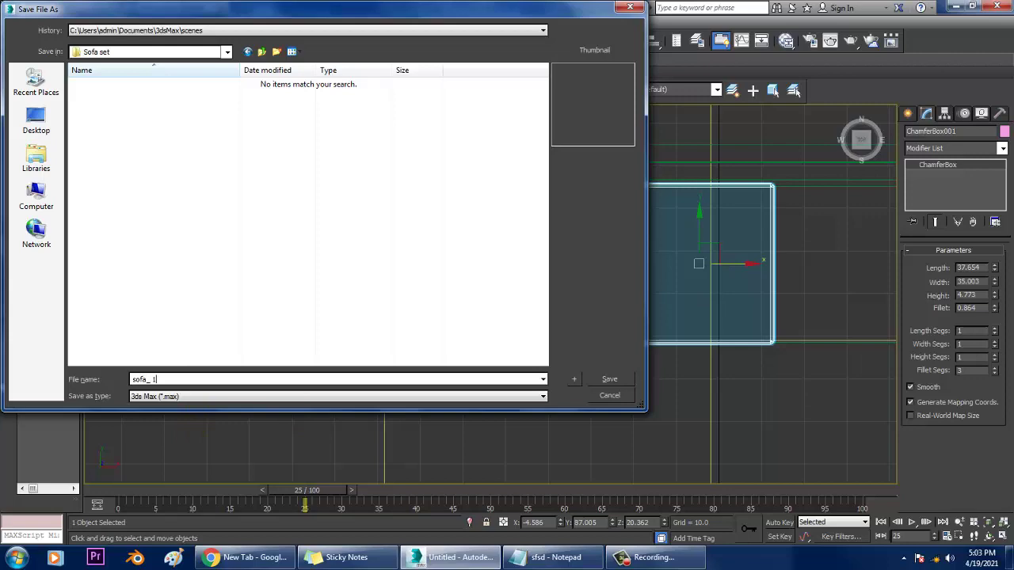
pyautogui.write('sofa_1')
pyautogui.press('Return')
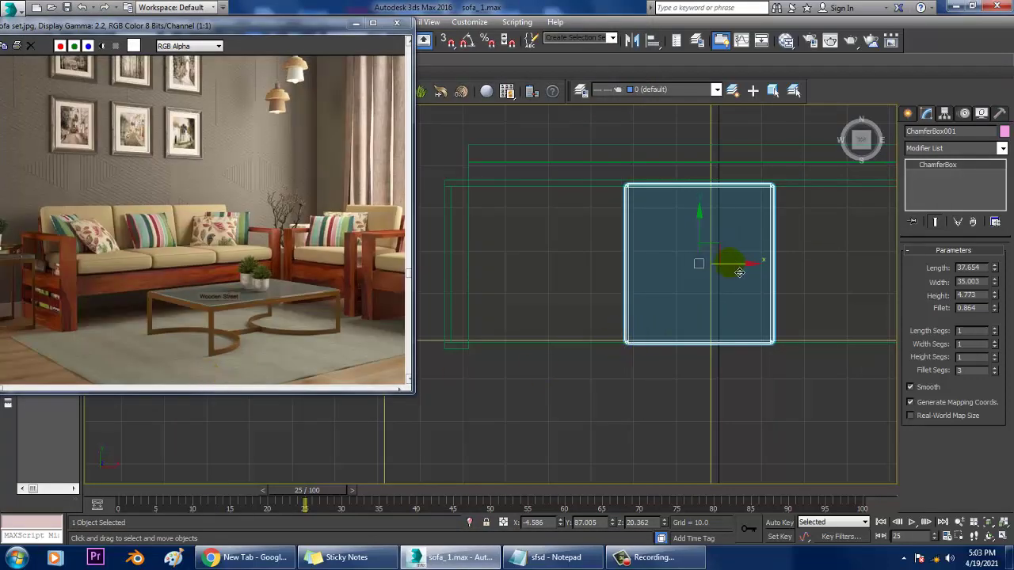
# Step: Move the cushion to the armrest end of the seat in the Top view and clone two adjacent copies along X
pyautogui.moveTo(739, 272)
pyautogui.mouseDown()
pyautogui.moveTo(580, 279)
pyautogui.moveTo(728, 279)
pyautogui.mouseUp()
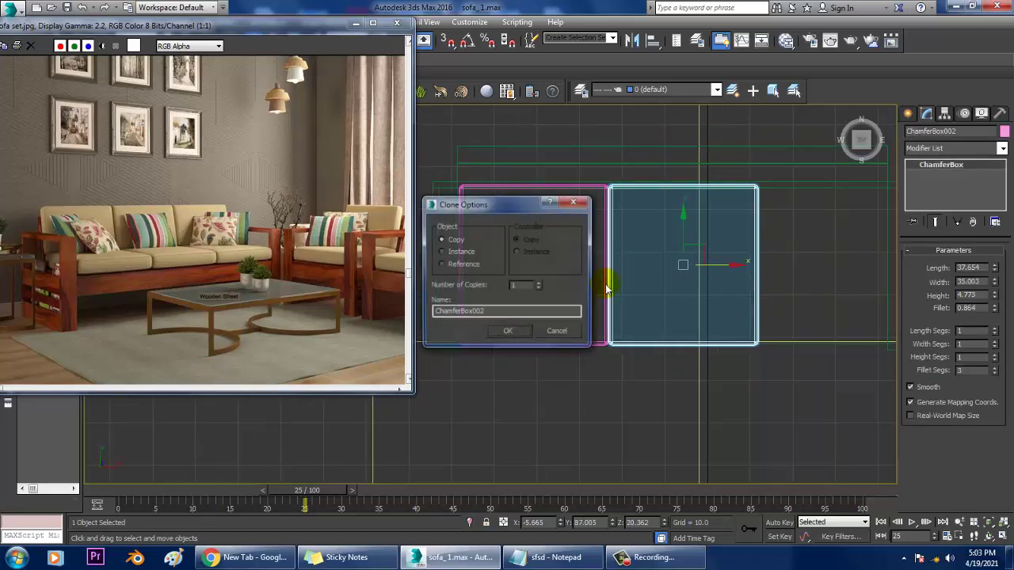
pyautogui.click(518, 332)
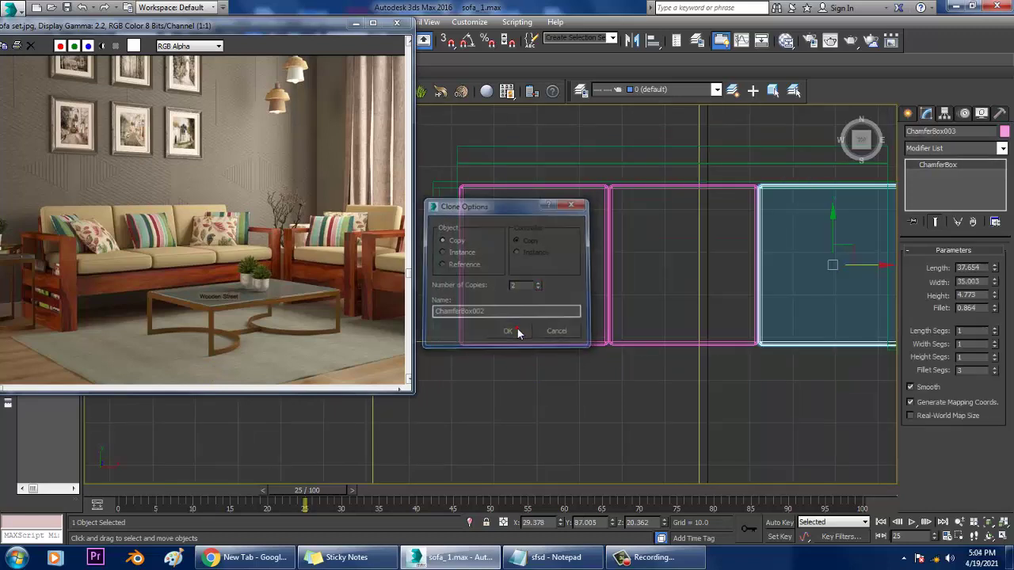
pyautogui.moveTo(774, 280)
pyautogui.mouseDown(button='middle')
pyautogui.moveTo(645, 290)
pyautogui.moveTo(823, 268)
pyautogui.mouseUp(button='middle')
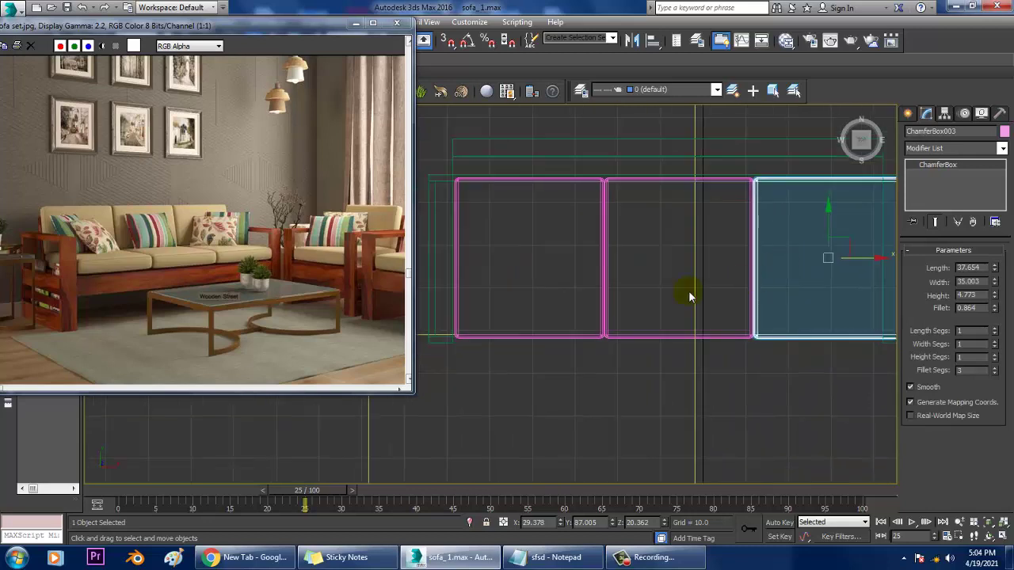
# Step: Select the three seat cushions and scale them down slightly along X to fit between the armrests
pyautogui.moveTo(818, 296); pyautogui.dragTo(819, 297)
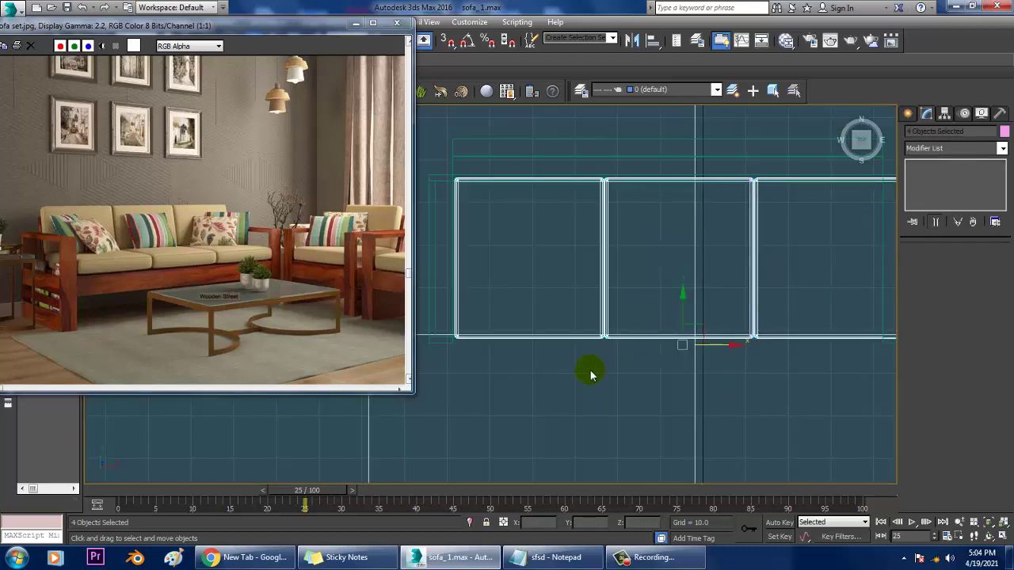
pyautogui.keyDown('alt'); pyautogui.click(540, 419); pyautogui.keyUp('alt')
pyautogui.press('r')
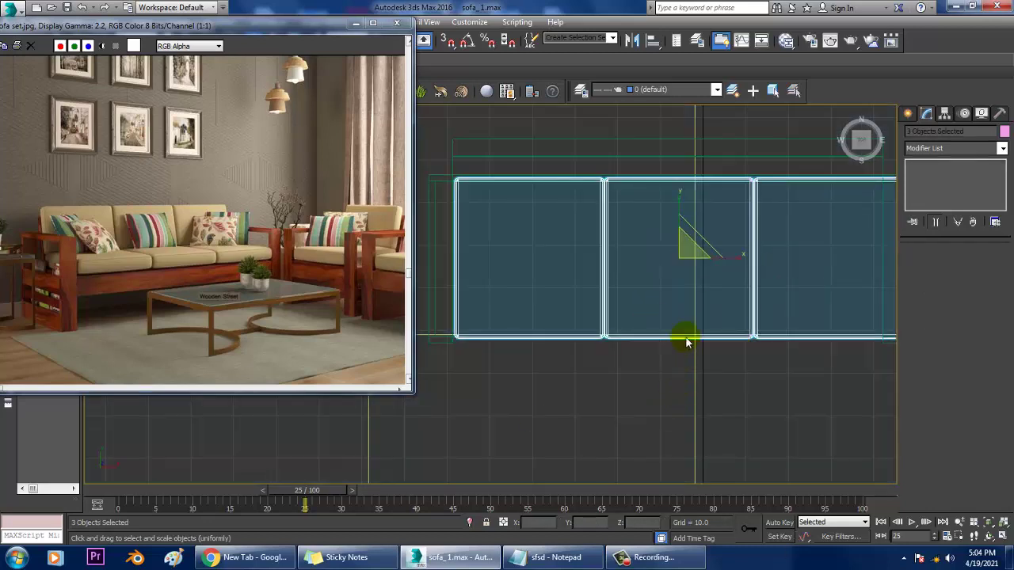
pyautogui.moveTo(745, 267); pyautogui.dragTo(723, 268)
pyautogui.press('w')
pyautogui.press('r')
pyautogui.press('w')
pyautogui.hotkey('alt', 'w')
# Step: Inspect the three cushions' fit and edges on the sofa seat in the Perspective view
pyautogui.middleClick(728, 344)
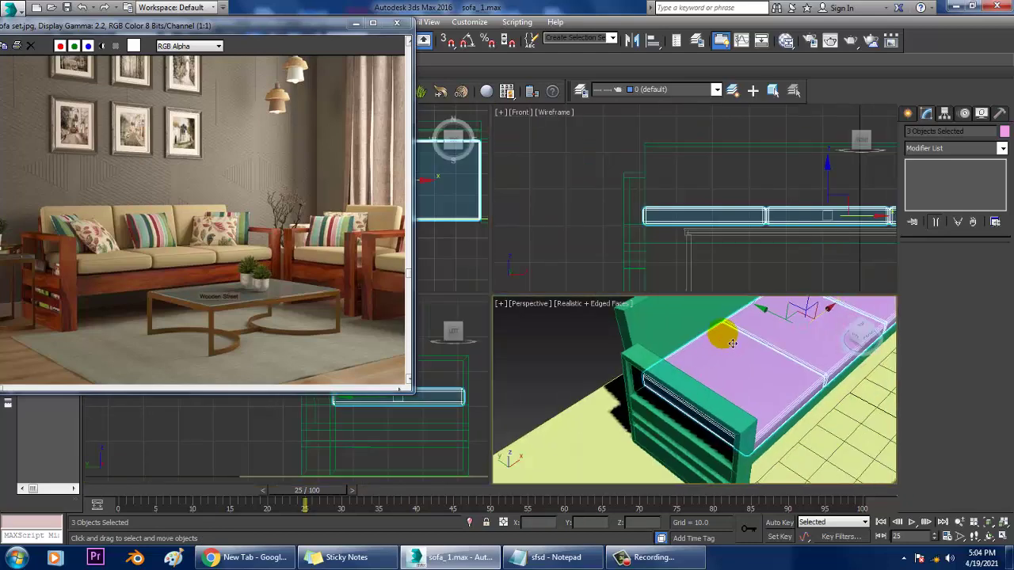
pyautogui.hotkey('alt', 'w')
pyautogui.keyDown('alt'); pyautogui.moveTo(728, 344); pyautogui.dragTo(670, 351, button='middle'); pyautogui.keyUp('alt')
pyautogui.click(680, 338)
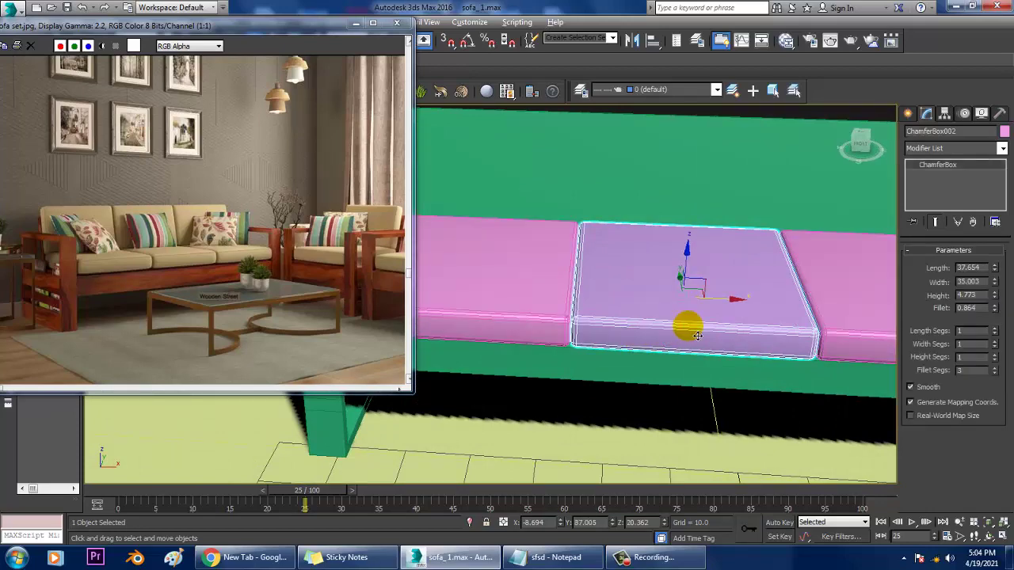
pyautogui.scroll(-5, 697, 336)
pyautogui.moveTo(703, 320)
pyautogui.keyDown('alt'); pyautogui.mouseDown(button='middle')
pyautogui.moveTo(697, 304)
pyautogui.moveTo(686, 321)
pyautogui.mouseUp(button='middle'); pyautogui.keyUp('alt')
pyautogui.scroll(-2, 690, 316)
pyautogui.click(753, 152)
pyautogui.scroll(4, 661, 327)
pyautogui.click(546, 246)
pyautogui.scroll(3, 532, 255)
pyautogui.moveTo(533, 256); pyautogui.dragTo(879, 321, button='middle')
pyautogui.scroll(2, 612, 312)
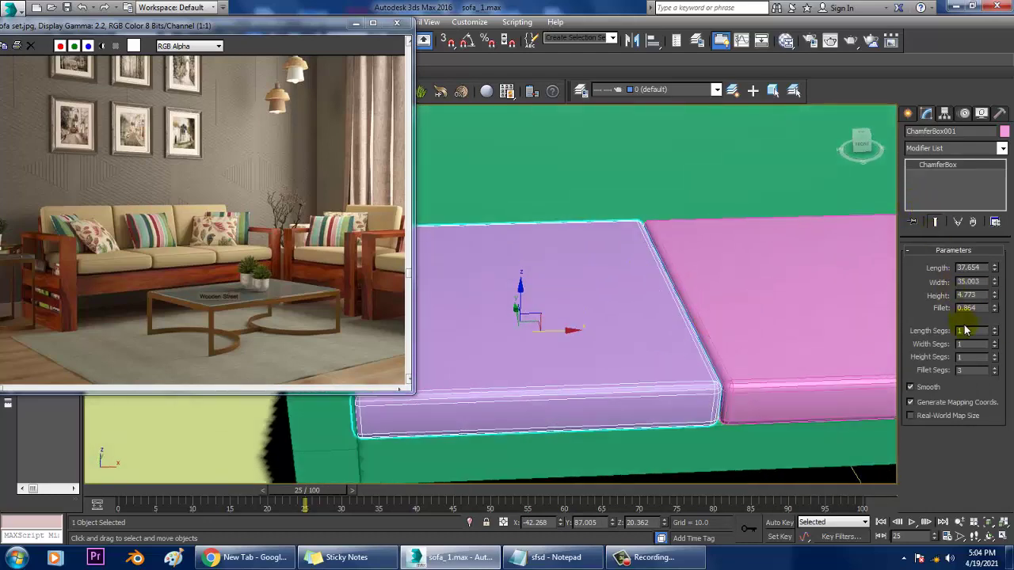
pyautogui.scroll(-5, 668, 274)
# Step: Delete the middle cushion and the far-end cushion, keeping only the original one
pyautogui.click(673, 308)
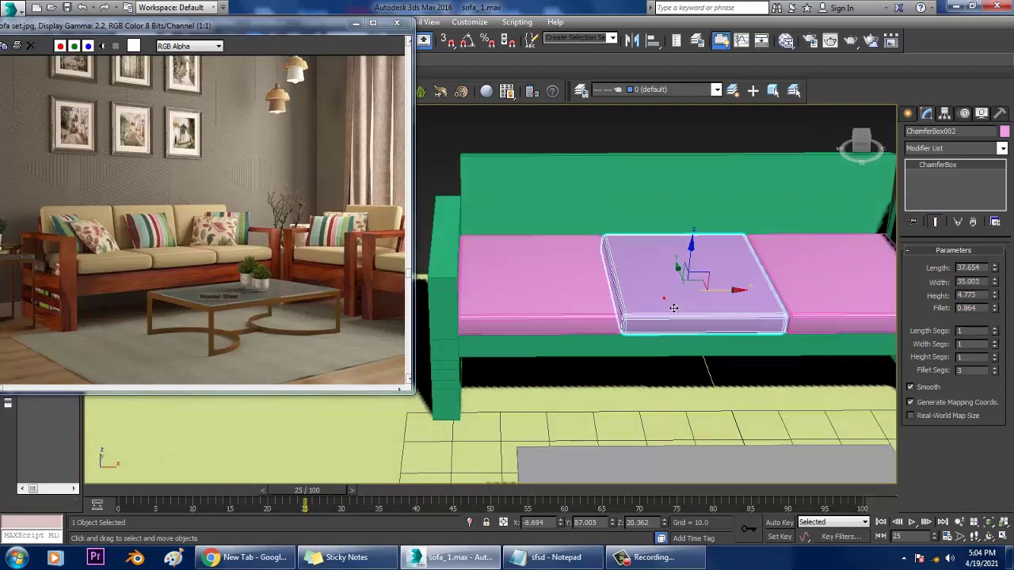
pyautogui.press('Delete')
pyautogui.click(807, 260)
pyautogui.press('Delete')
# Step: Set the remaining cushion's segments to 6 in length, 5 in width and 3 in height
pyautogui.click(552, 301)
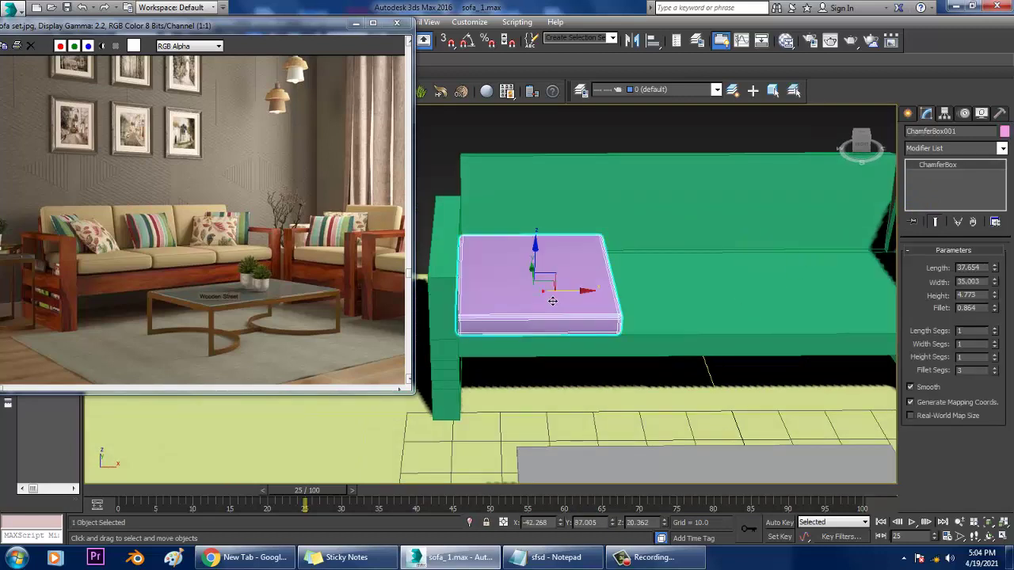
pyautogui.rightClick(539, 289)
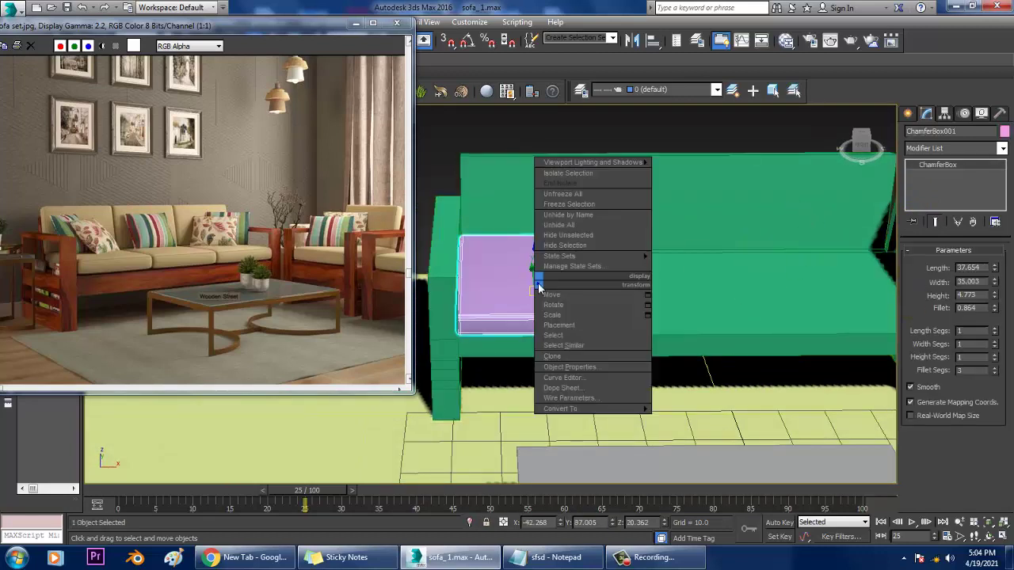
pyautogui.click(997, 333)
pyautogui.click(996, 331)
pyautogui.click(996, 331)
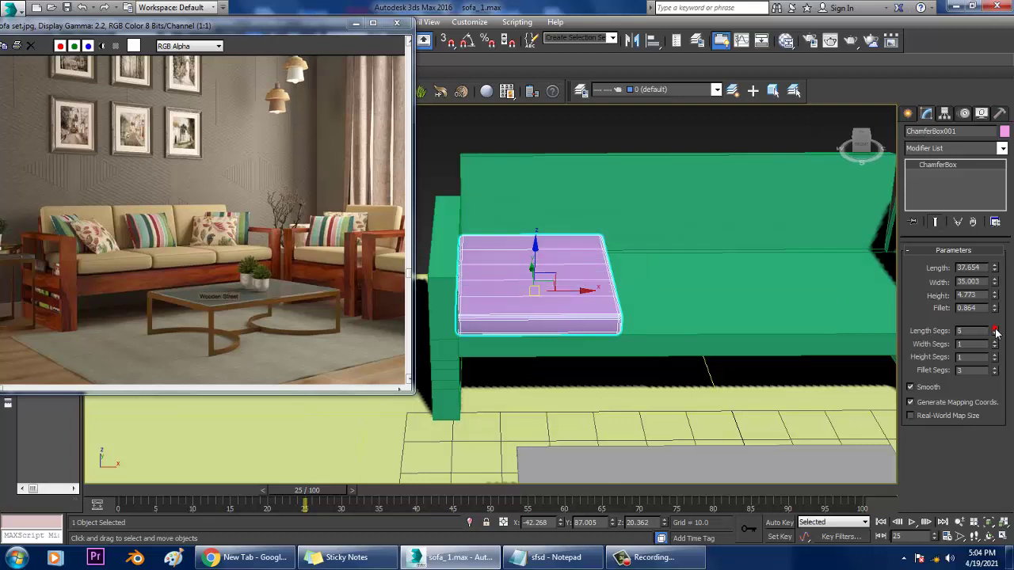
pyautogui.click(995, 331)
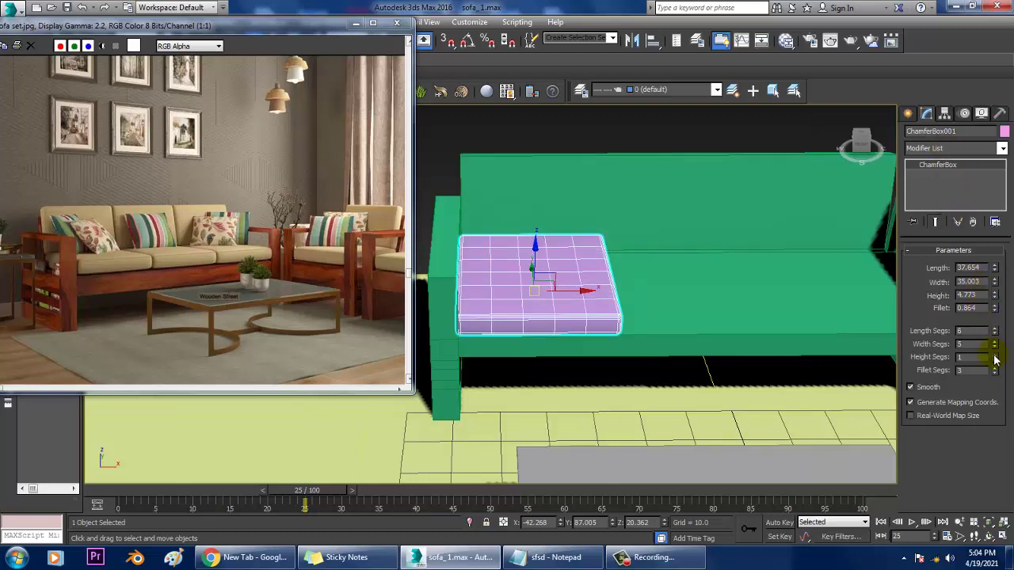
# Step: Apply an FFD(box) modifier to the seat cushion
pyautogui.click(957, 148)
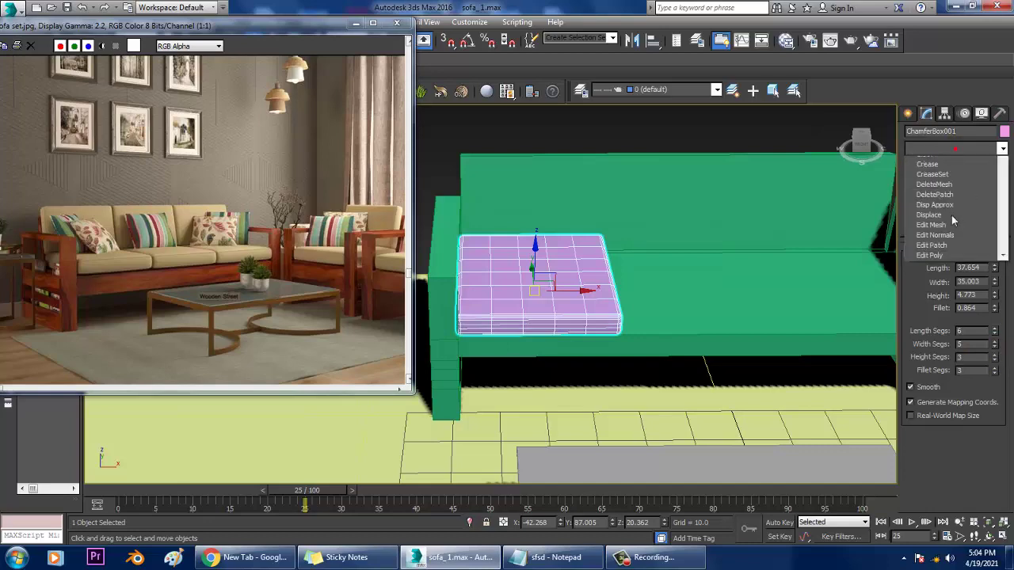
pyautogui.press('f')
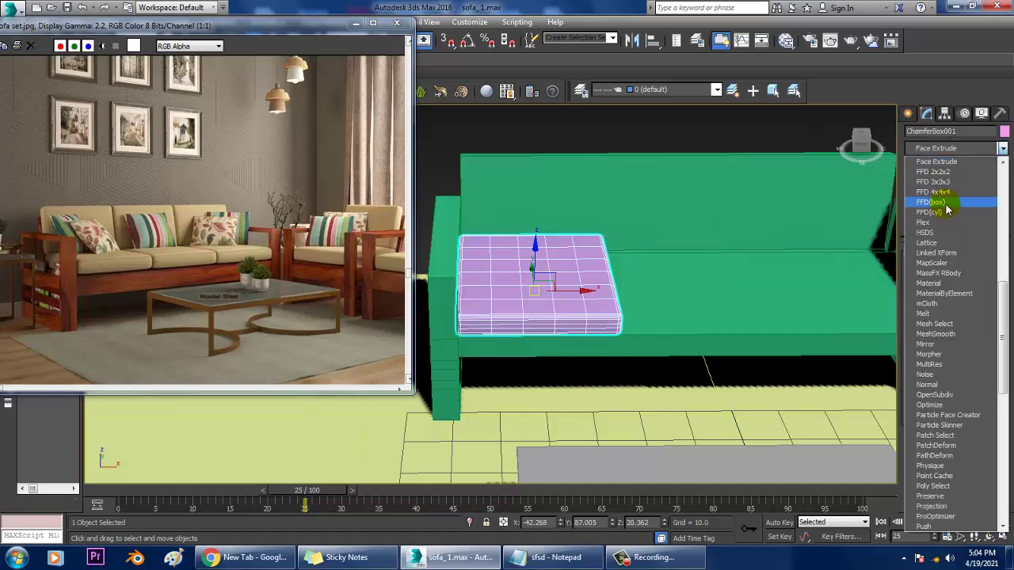
pyautogui.click(935, 202)
pyautogui.scroll(4, 529, 269)
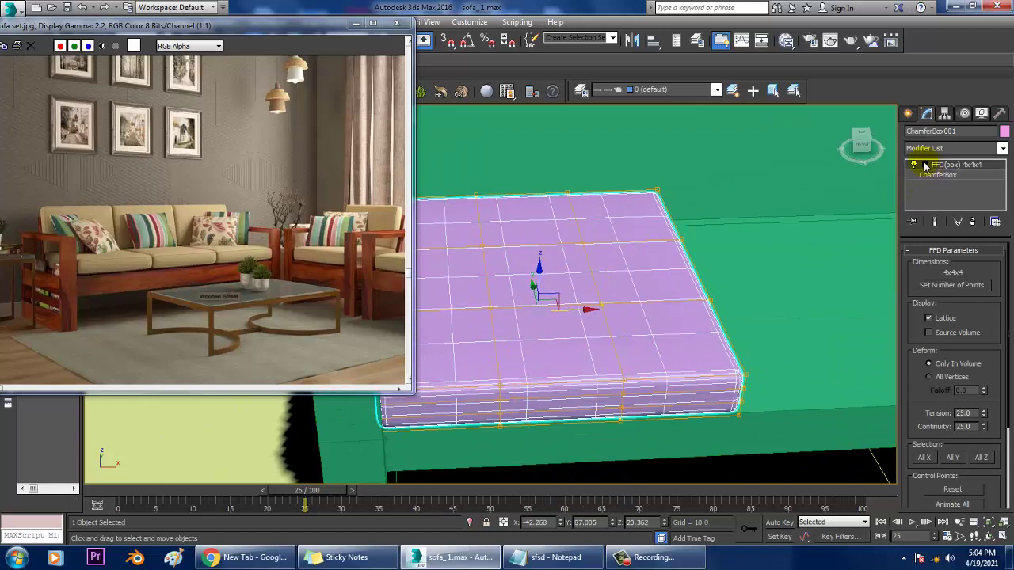
# Step: Raise the FFD lattice's four inner top control points to about Z 26.1 to dome the cushion's surface
pyautogui.click(958, 175)
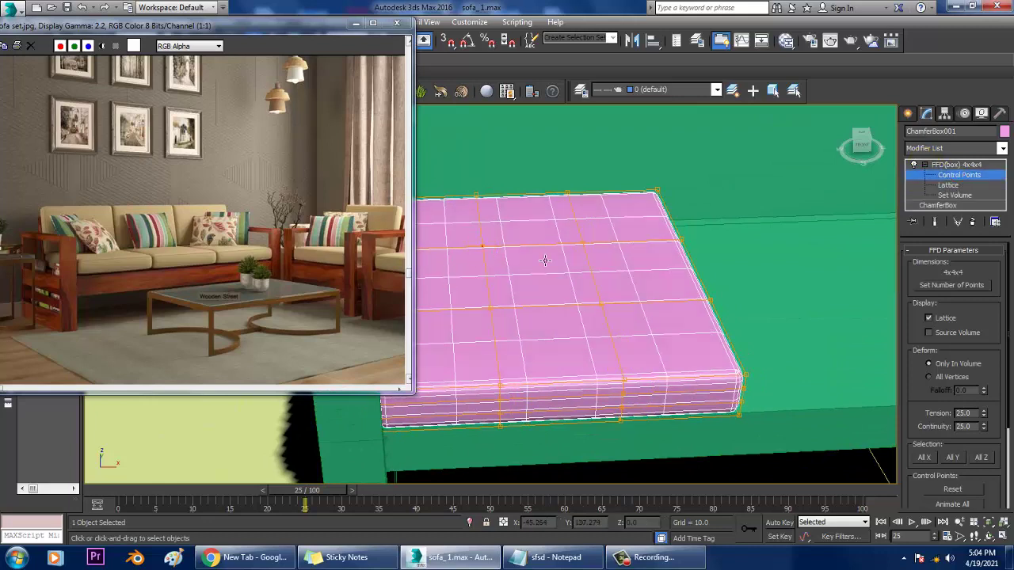
pyautogui.click(609, 316)
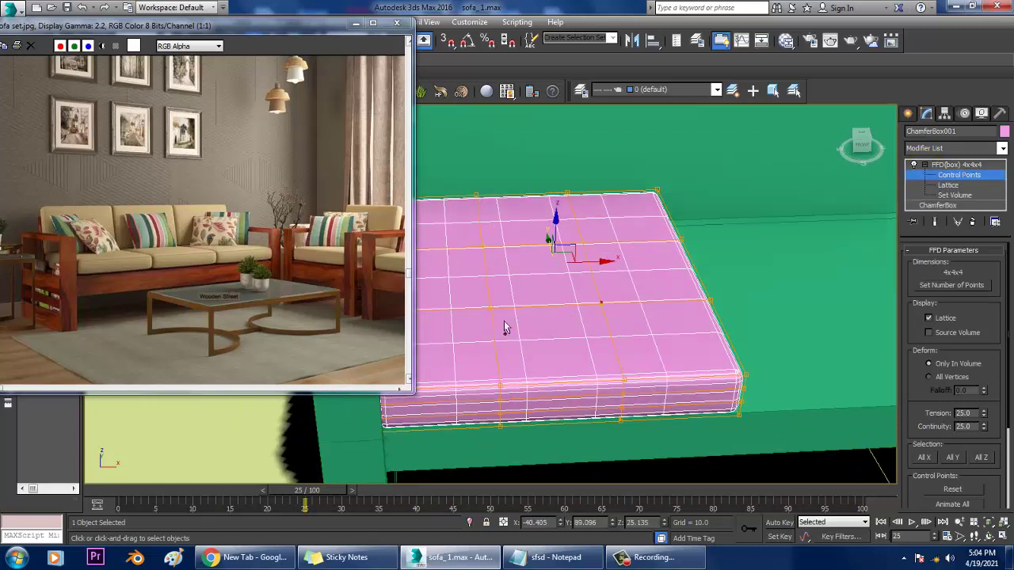
pyautogui.click(494, 311)
pyautogui.moveTo(549, 238); pyautogui.dragTo(545, 228)
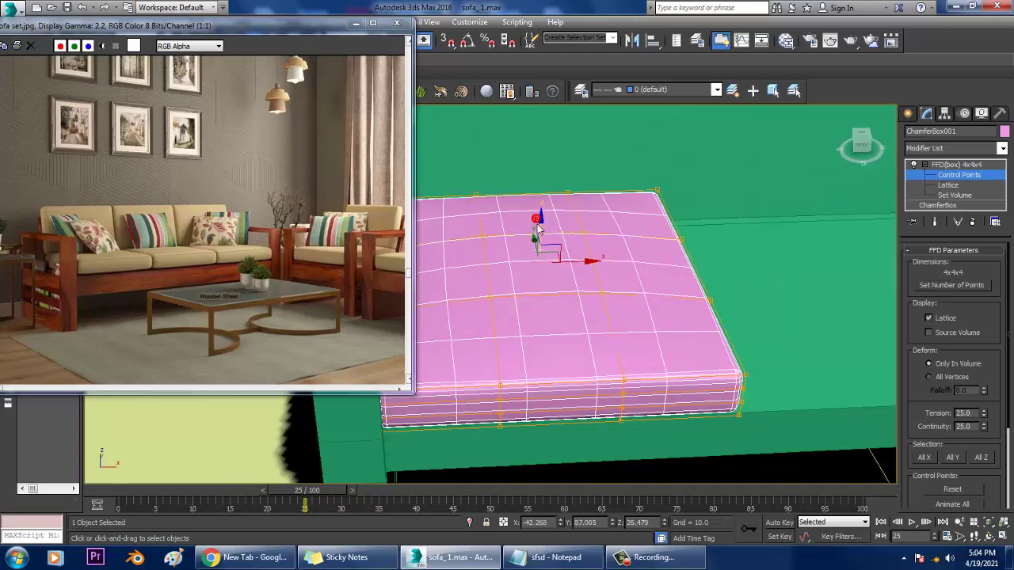
pyautogui.keyDown('alt'); pyautogui.moveTo(769, 272); pyautogui.dragTo(693, 256, button='middle'); pyautogui.keyUp('alt')
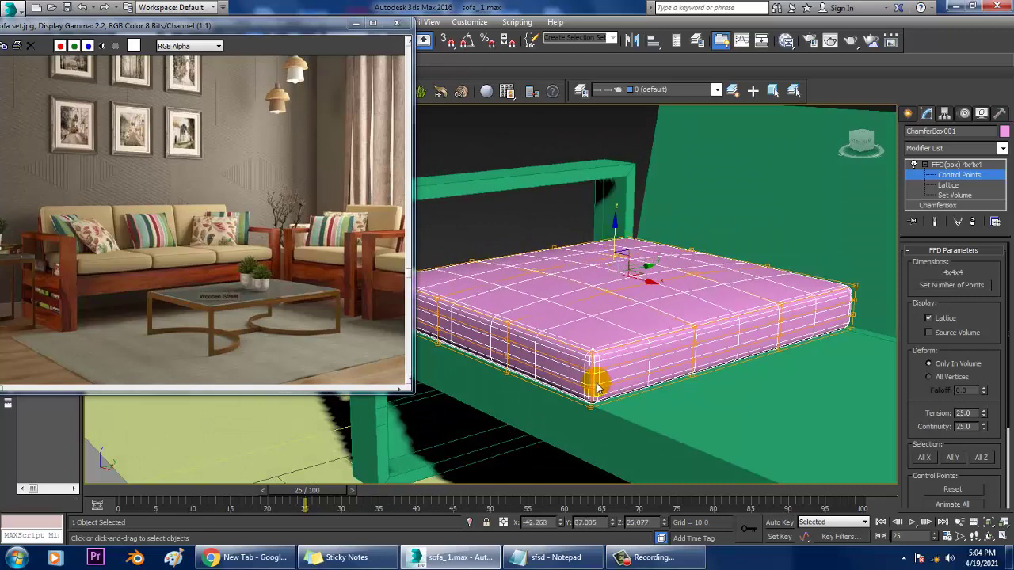
pyautogui.keyDown('alt'); pyautogui.moveTo(588, 373); pyautogui.dragTo(583, 355, button='middle'); pyautogui.keyUp('alt')
# Step: In the Left view, move the middle-height control points of the cushion's front edge outward to about Y 67.8
pyautogui.hotkey('alt', 'w')
pyautogui.click(756, 222)
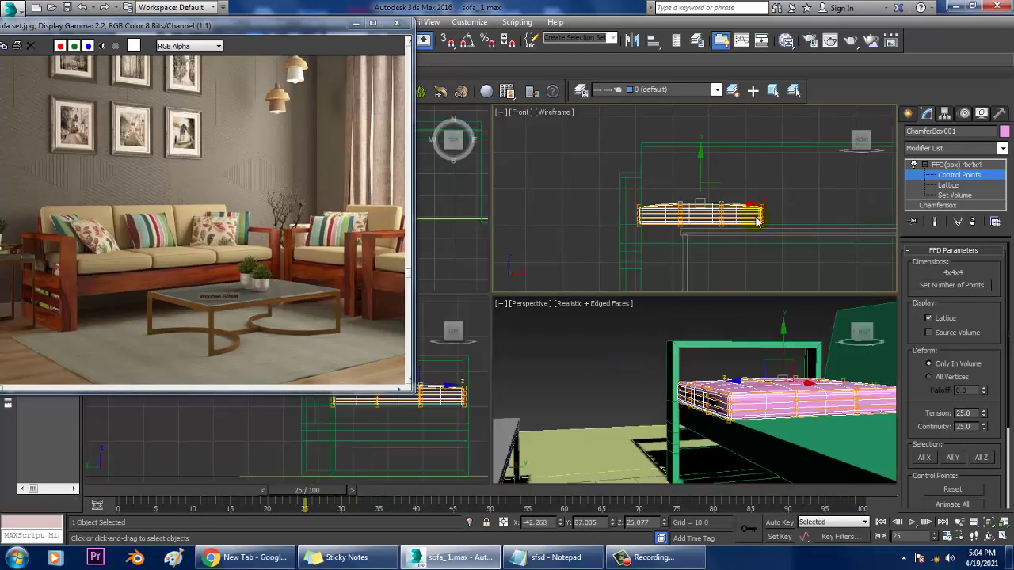
pyautogui.middleClick(452, 425)
pyautogui.hotkey('alt', 'w')
pyautogui.moveTo(480, 416); pyautogui.dragTo(512, 383, button='middle')
pyautogui.scroll(3, 856, 247)
pyautogui.moveTo(859, 246); pyautogui.dragTo(609, 289, button='middle')
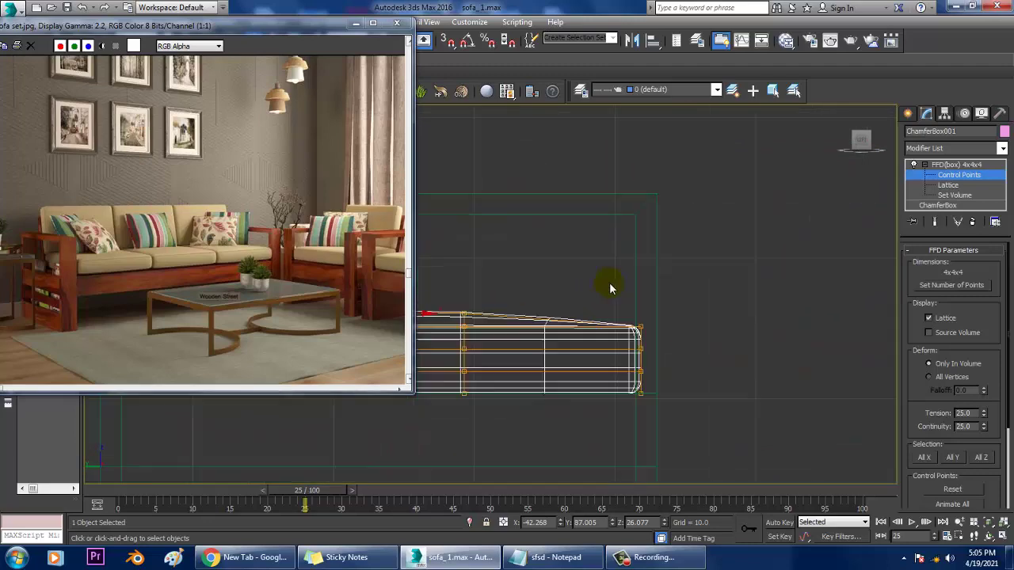
pyautogui.scroll(3, 633, 305)
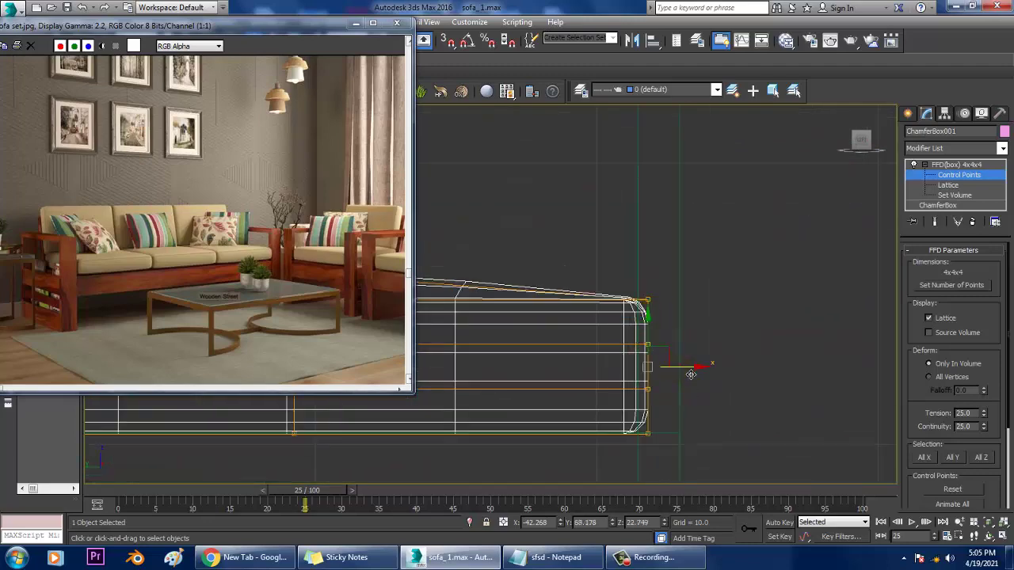
pyautogui.moveTo(690, 374); pyautogui.dragTo(700, 375)
pyautogui.hotkey('alt', 'w')
pyautogui.middleClick(767, 400)
pyautogui.hotkey('alt', 'w')
pyautogui.keyDown('alt'); pyautogui.moveTo(770, 384); pyautogui.dragTo(845, 274, button='middle'); pyautogui.keyUp('alt')
pyautogui.scroll(-3, 784, 368)
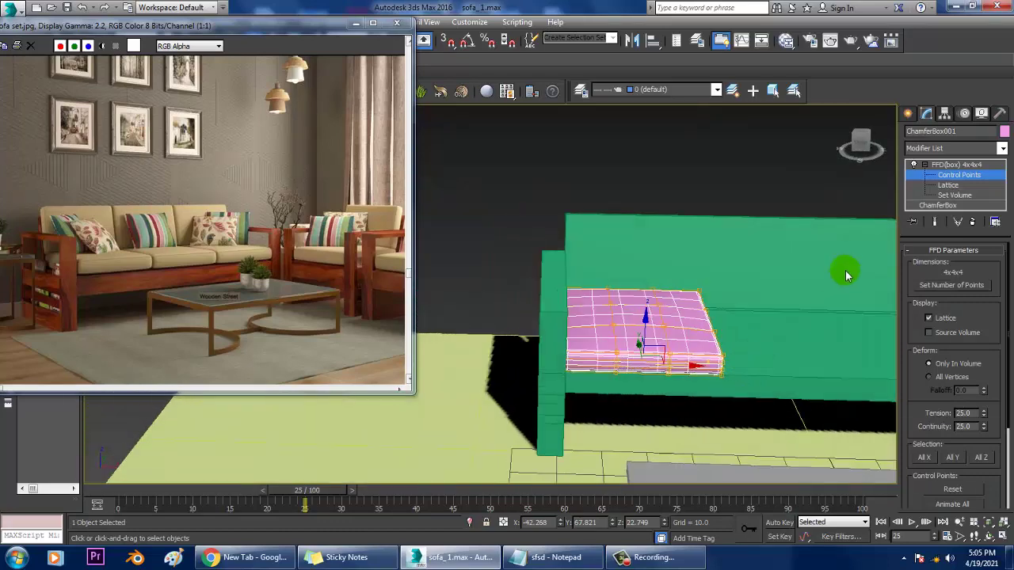
# Step: Leave control point editing and clone the domed cushion twice along X in the Top view, about 34 units apart
pyautogui.click(956, 165)
pyautogui.scroll(2, 651, 332)
pyautogui.keyDown('alt'); pyautogui.moveTo(651, 333); pyautogui.dragTo(668, 350, button='middle'); pyautogui.keyUp('alt')
pyautogui.hotkey('alt', 'w')
pyautogui.middleClick(448, 267)
pyautogui.hotkey('alt', 'w')
pyautogui.press('z')
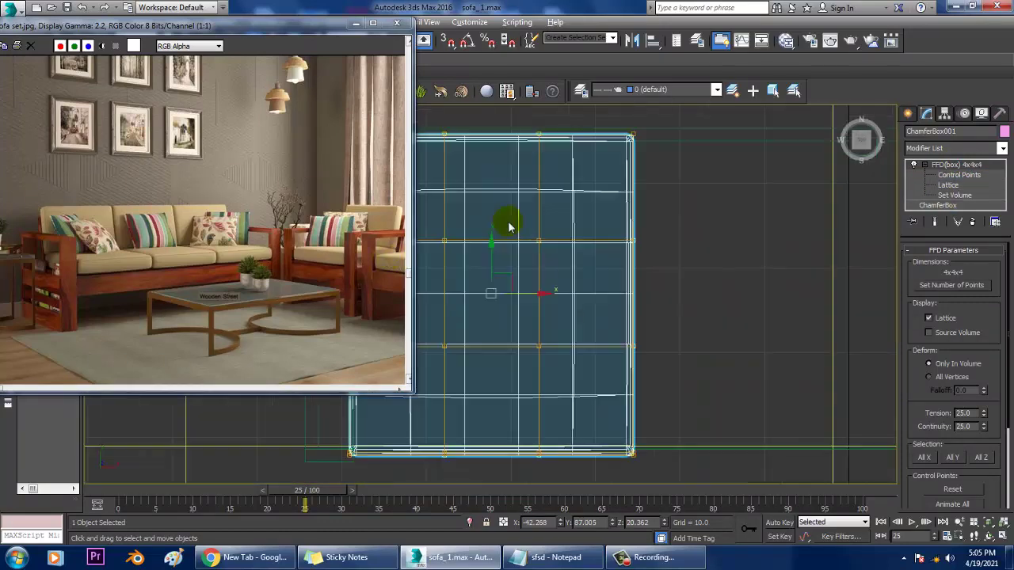
pyautogui.scroll(-3, 509, 226)
pyautogui.scroll(1, 522, 234)
pyautogui.moveTo(533, 267)
pyautogui.keyDown('shift'); pyautogui.mouseDown()
pyautogui.moveTo(689, 270)
pyautogui.moveTo(679, 270)
pyautogui.mouseUp(); pyautogui.keyUp('shift')
pyautogui.click(507, 332)
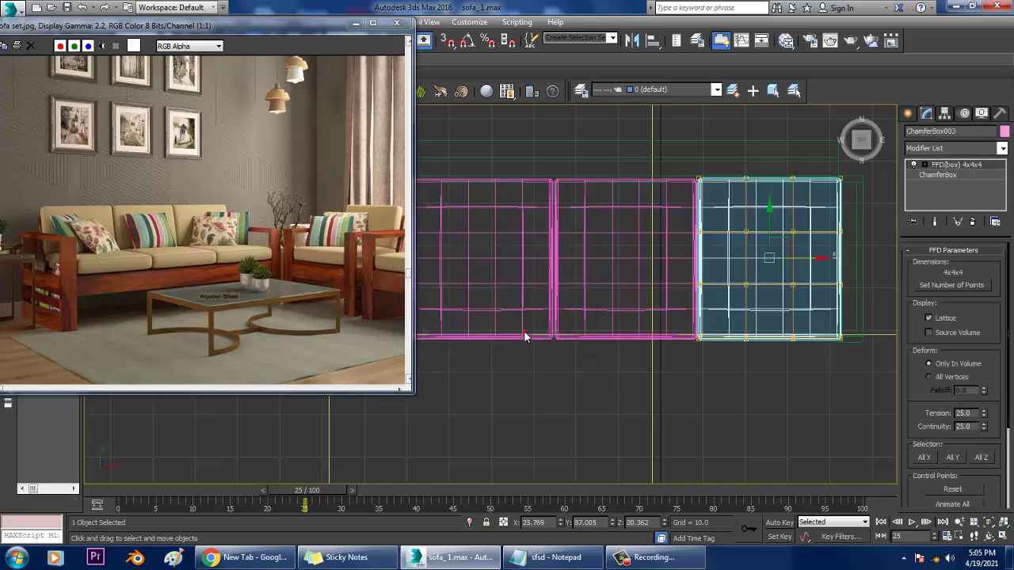
# Step: Nudge the middle seat cushion along X to about -8.7 to even out the spacing between the cushions
pyautogui.hotkey('alt', 'w')
pyautogui.middleClick(708, 338)
pyautogui.hotkey('alt', 'w')
pyautogui.moveTo(733, 325); pyautogui.dragTo(481, 308, button='middle')
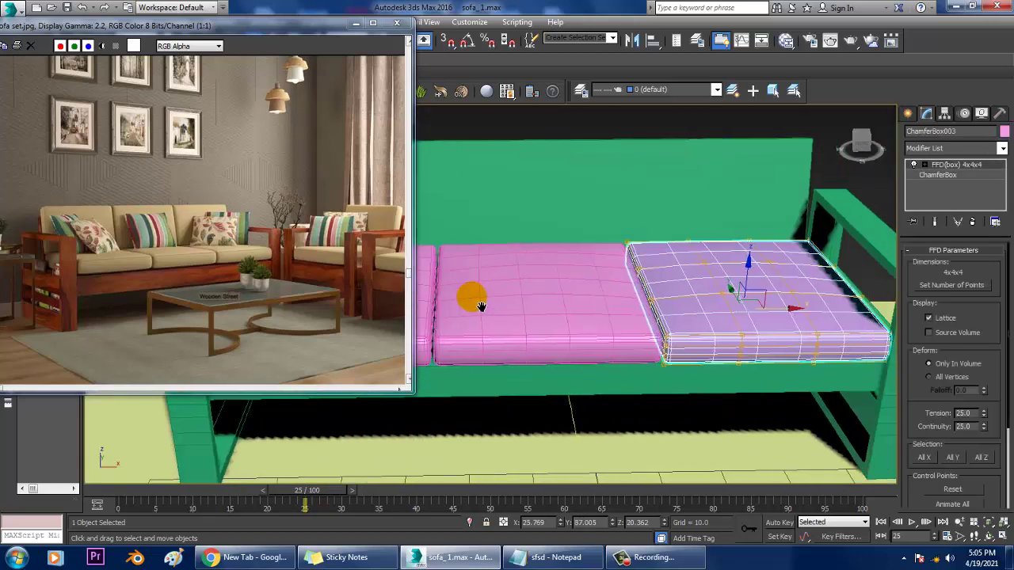
pyautogui.keyDown('alt'); pyautogui.moveTo(762, 323); pyautogui.dragTo(795, 315, button='middle'); pyautogui.keyUp('alt')
pyautogui.moveTo(555, 312); pyautogui.dragTo(649, 319, button='middle')
pyautogui.click(650, 320)
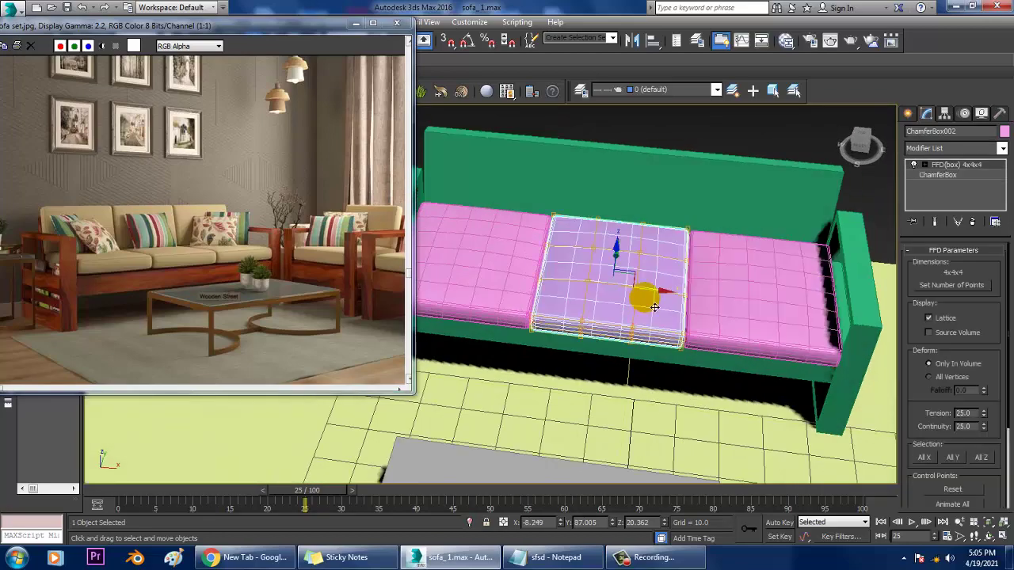
pyautogui.moveTo(666, 302); pyautogui.dragTo(663, 301)
# Step: Clone the middle seat cushion forward along Y to about 60.0 and remove the FFD modifier from the copy
pyautogui.keyDown('alt'); pyautogui.moveTo(663, 302); pyautogui.dragTo(620, 303, button='middle'); pyautogui.keyUp('alt')
pyautogui.scroll(3, 655, 308)
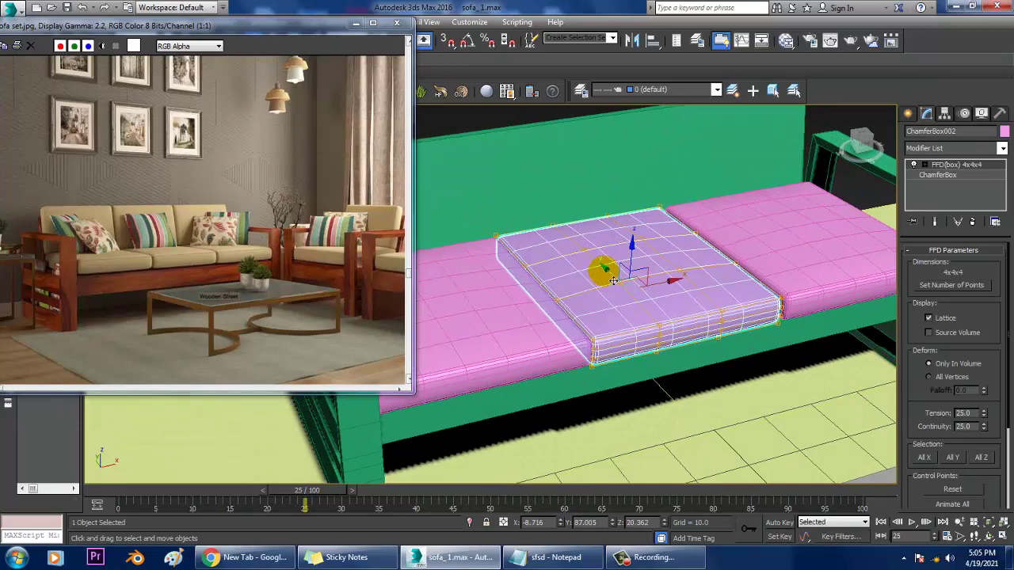
pyautogui.keyDown('shift'); pyautogui.moveTo(614, 280); pyautogui.dragTo(579, 353); pyautogui.keyUp('shift')
pyautogui.click(505, 333)
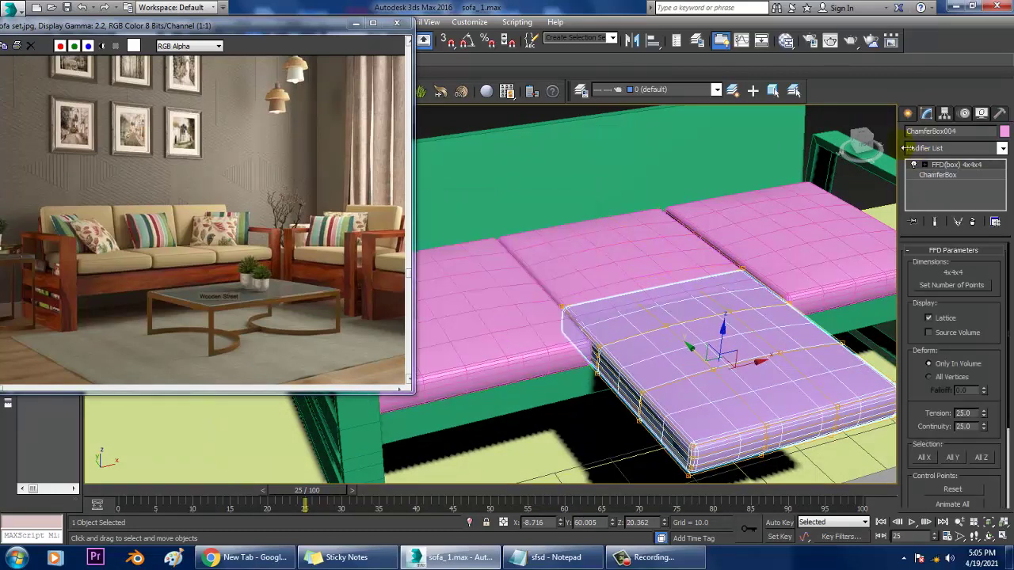
pyautogui.click(974, 222)
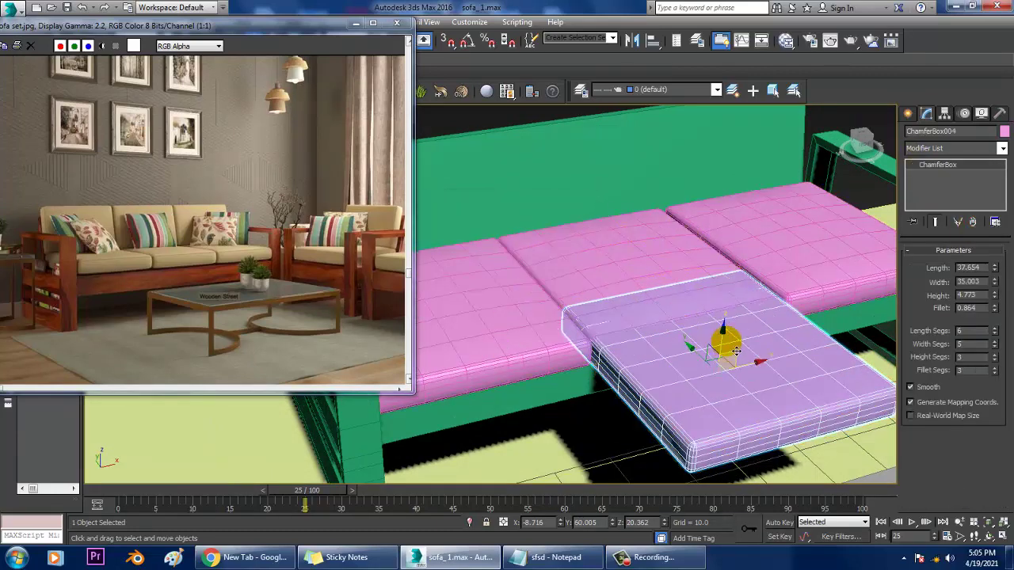
# Step: Rotate the cushion copy 90 degrees about X so it stands upright as a back cushion
pyautogui.press('e')
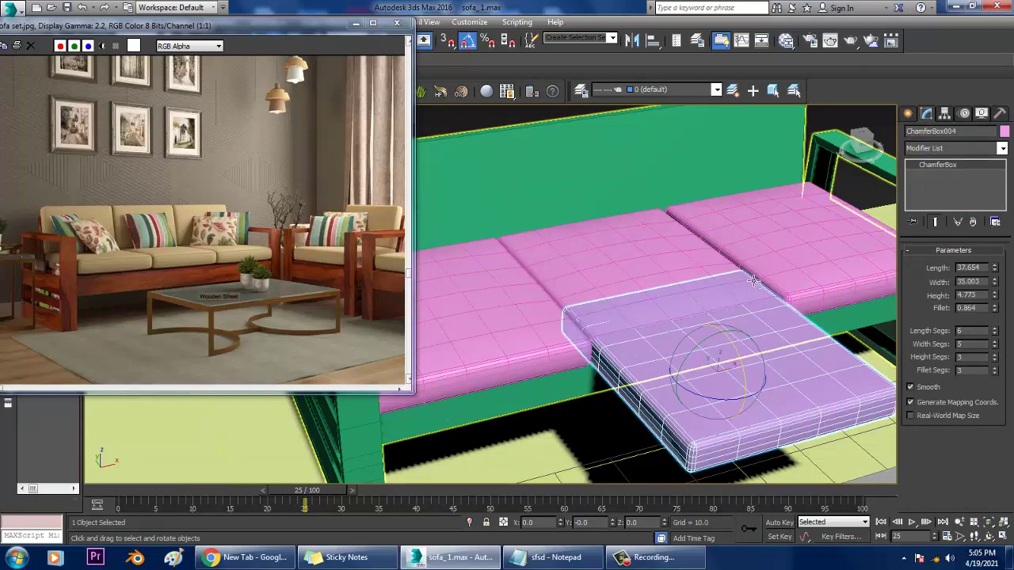
pyautogui.moveTo(759, 380); pyautogui.dragTo(758, 381)
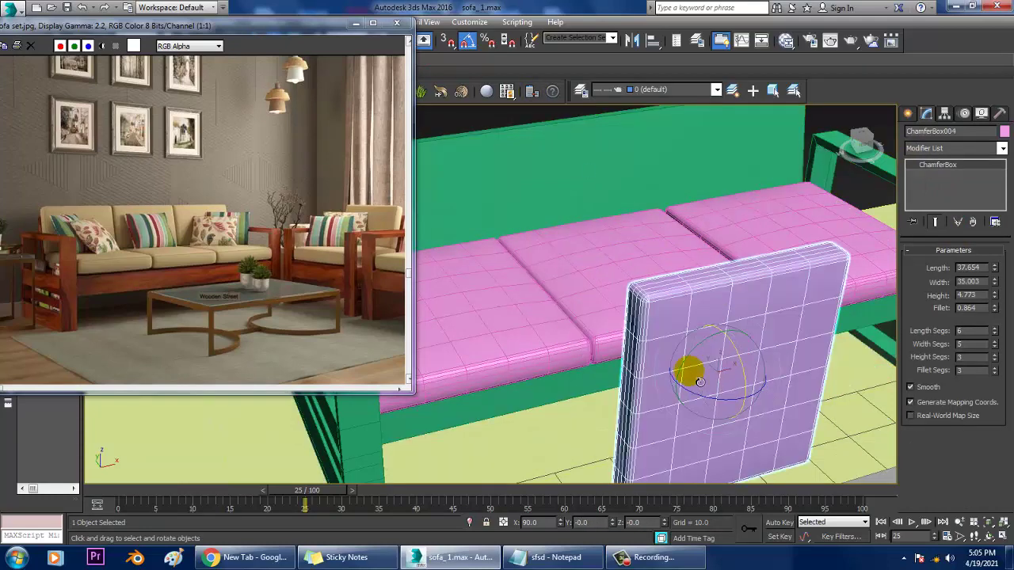
pyautogui.moveTo(698, 370); pyautogui.dragTo(535, 288)
pyautogui.hotkey('ctrl', 'z')
# Step: Move the upright cushion back to about Y 109.5 and raise it to about Z 40.8
pyautogui.scroll(-5, 705, 363)
pyautogui.press('w')
pyautogui.keyDown('alt'); pyautogui.moveTo(535, 288); pyautogui.dragTo(589, 316, button='middle'); pyautogui.keyUp('alt')
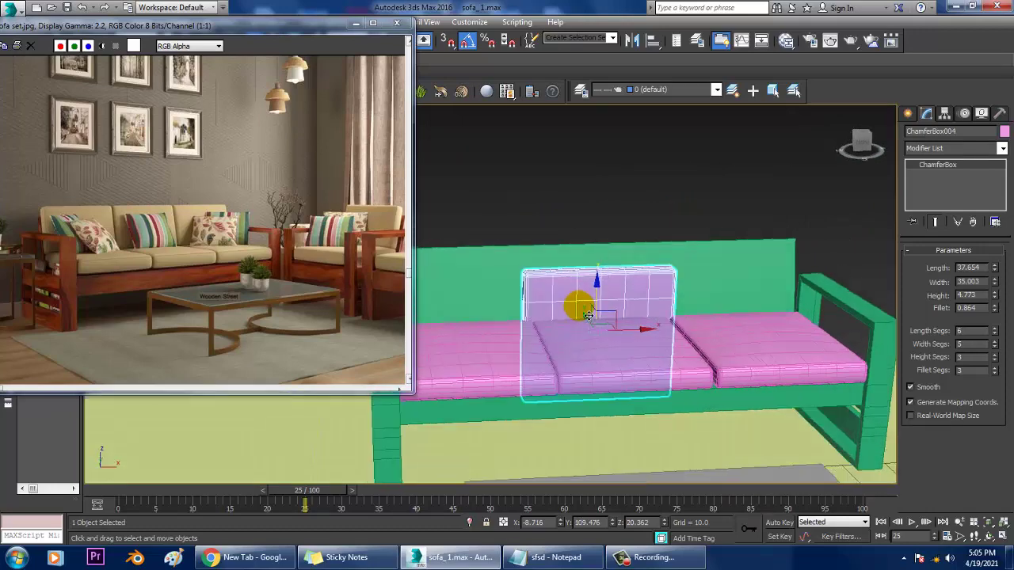
pyautogui.moveTo(594, 294); pyautogui.dragTo(609, 221)
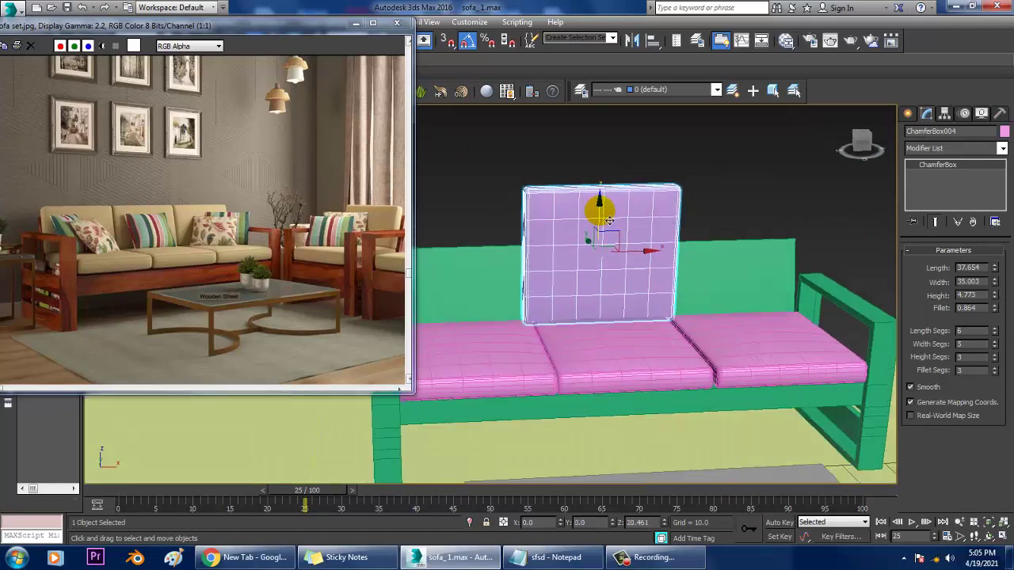
# Step: Reduce the upright back cushion's width to 30.452
pyautogui.press('r')
pyautogui.keyDown('alt'); pyautogui.moveTo(609, 221); pyautogui.dragTo(611, 258, button='middle'); pyautogui.keyUp('alt')
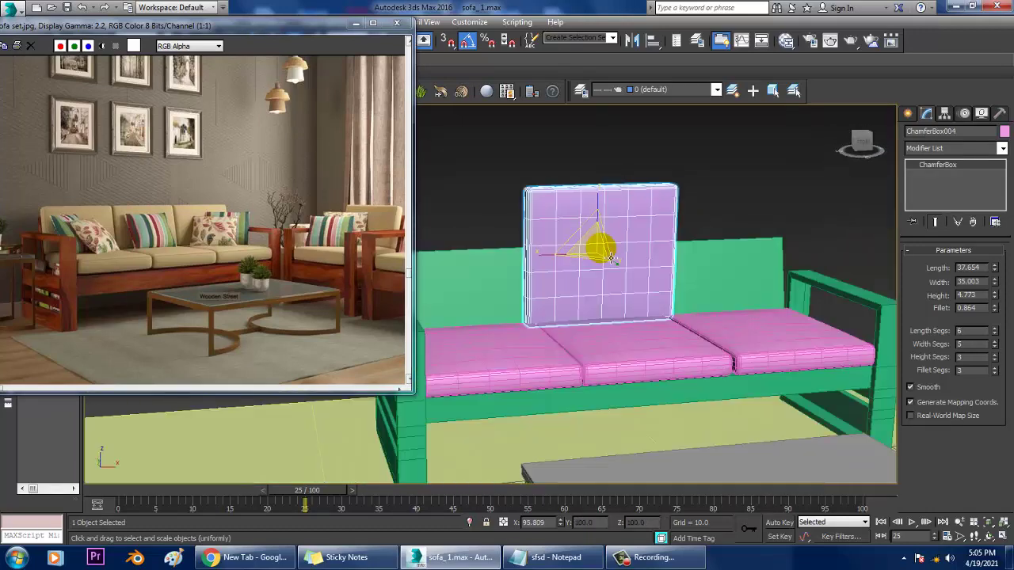
pyautogui.moveTo(996, 286); pyautogui.dragTo(997, 296)
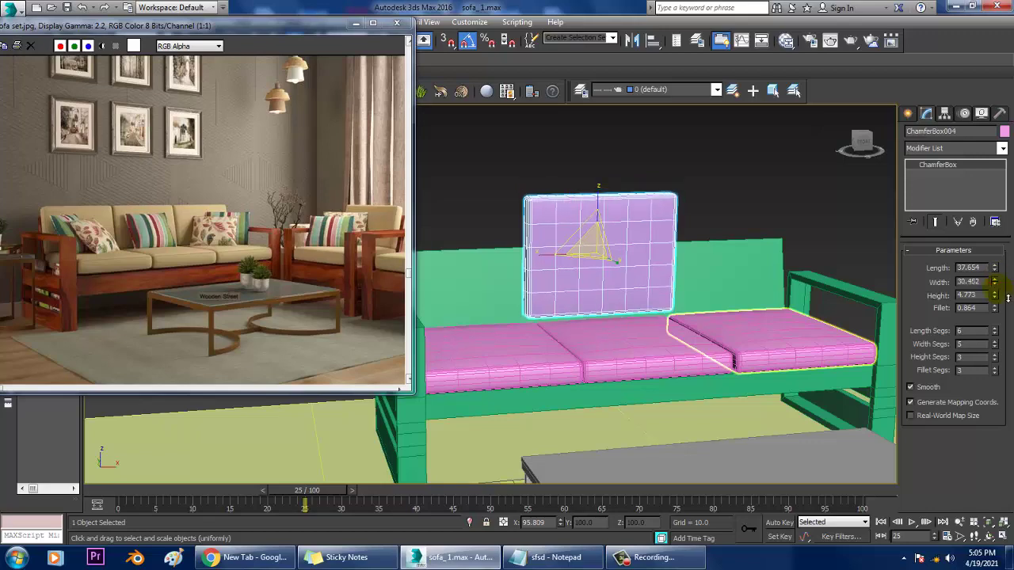
# Step: In the Left view, tilt the back cushion about 15 degrees toward the backrest and lower it to about Z 37.7
pyautogui.hotkey('alt', 'w')
pyautogui.middleClick(436, 425)
pyautogui.hotkey('alt', 'w')
pyautogui.press('z')
pyautogui.moveTo(542, 360); pyautogui.dragTo(595, 286, button='middle')
pyautogui.scroll(-2, 563, 360)
pyautogui.scroll(1, 595, 258)
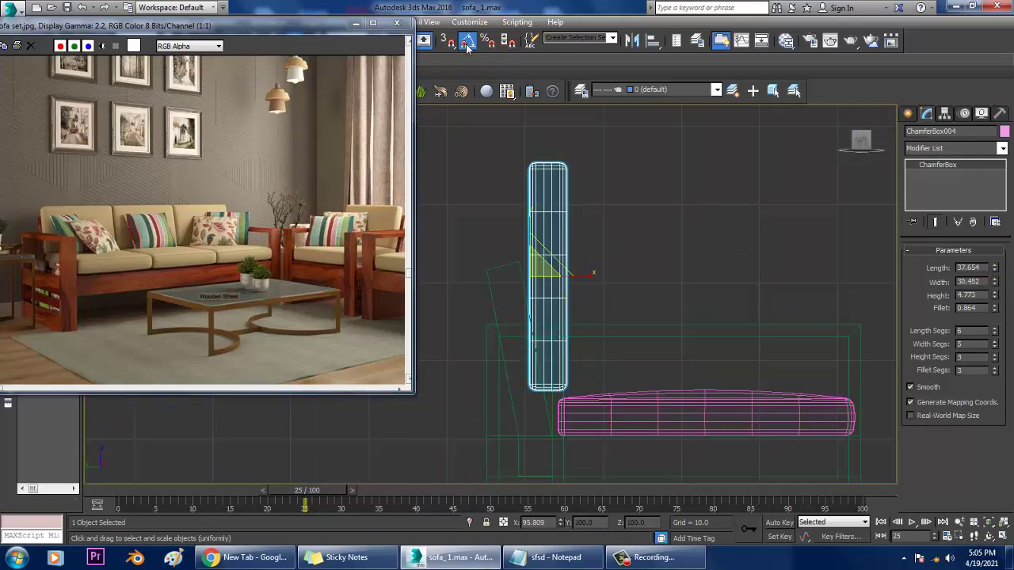
pyautogui.moveTo(602, 272); pyautogui.dragTo(590, 264)
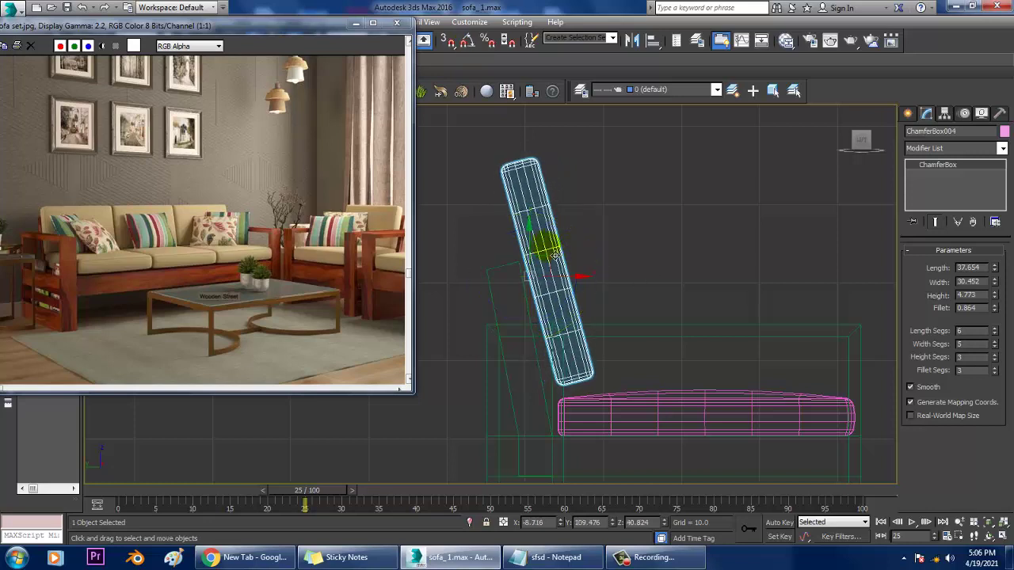
pyautogui.moveTo(536, 250); pyautogui.dragTo(536, 270)
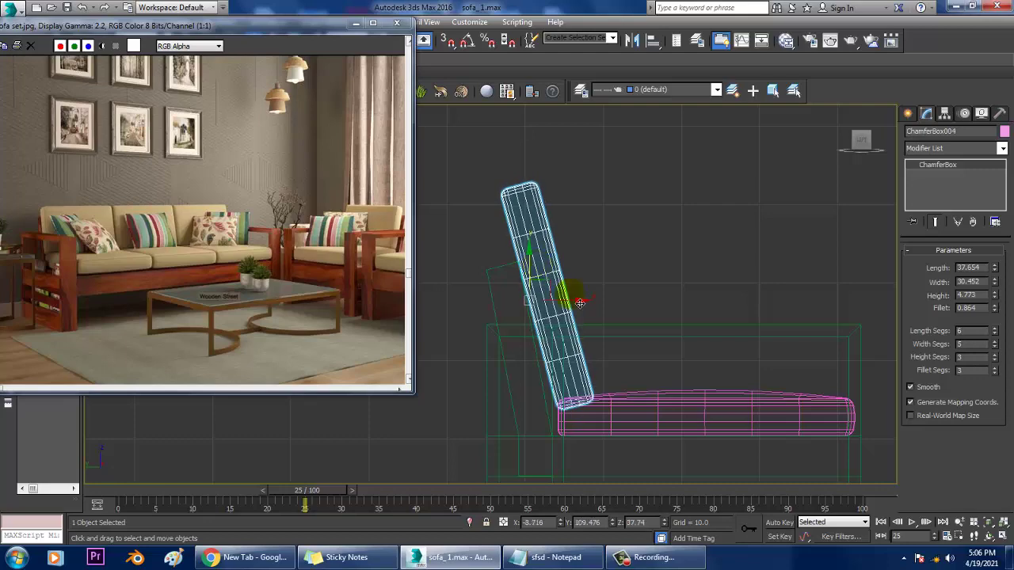
# Step: Shorten the tilted back cushion's length to 34.265
pyautogui.hotkey('alt', 'w')
pyautogui.keyDown('alt'); pyautogui.moveTo(714, 393); pyautogui.dragTo(719, 360, button='middle'); pyautogui.keyUp('alt')
pyautogui.hotkey('alt', 'w')
pyautogui.moveTo(995, 285)
pyautogui.mouseDown()
pyautogui.moveTo(1004, 292)
pyautogui.moveTo(1003, 283)
pyautogui.mouseUp()
pyautogui.hotkey('ctrl', 'z')
pyautogui.moveTo(704, 300)
pyautogui.keyDown('alt'); pyautogui.mouseDown(button='middle')
pyautogui.moveTo(678, 290)
pyautogui.moveTo(708, 302)
pyautogui.mouseUp(button='middle'); pyautogui.keyUp('alt')
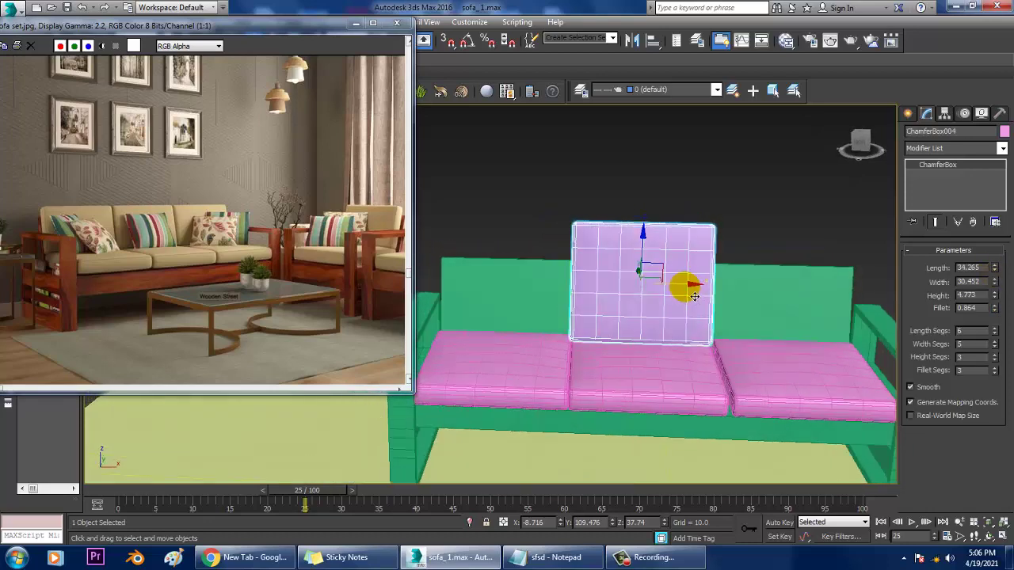
# Step: Clone the back cushion along X to both sides, placing the copies at about X -42.1 and X 25.4
pyautogui.keyDown('shift'); pyautogui.moveTo(694, 297); pyautogui.dragTo(559, 295); pyautogui.keyUp('shift')
pyautogui.click(509, 332)
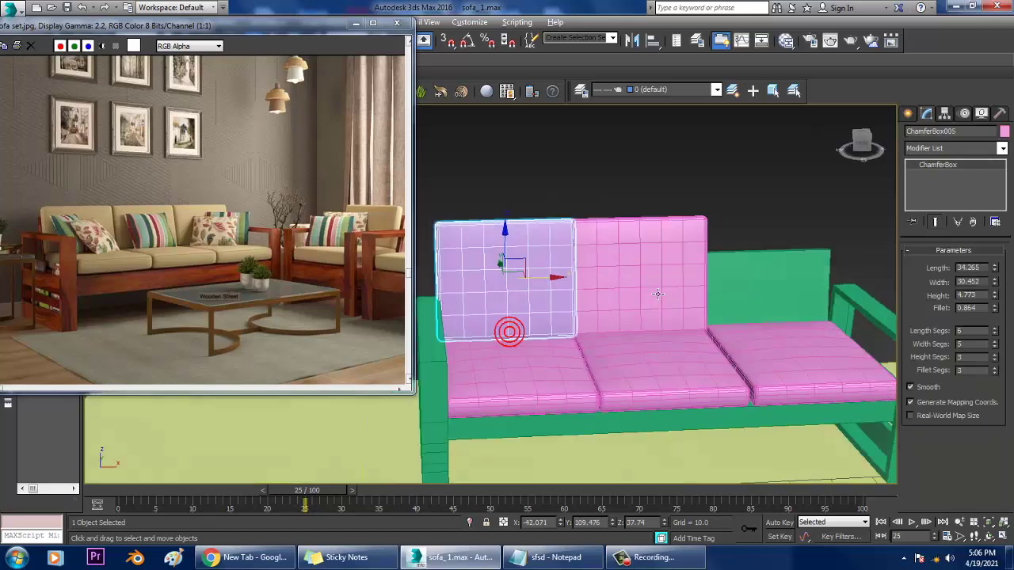
pyautogui.keyDown('alt'); pyautogui.moveTo(507, 328); pyautogui.dragTo(539, 269, button='middle'); pyautogui.keyUp('alt')
pyautogui.moveTo(538, 277)
pyautogui.keyDown('shift'); pyautogui.mouseDown()
pyautogui.moveTo(812, 261)
pyautogui.moveTo(766, 249)
pyautogui.moveTo(782, 250)
pyautogui.mouseUp(); pyautogui.keyUp('shift')
pyautogui.click(509, 333)
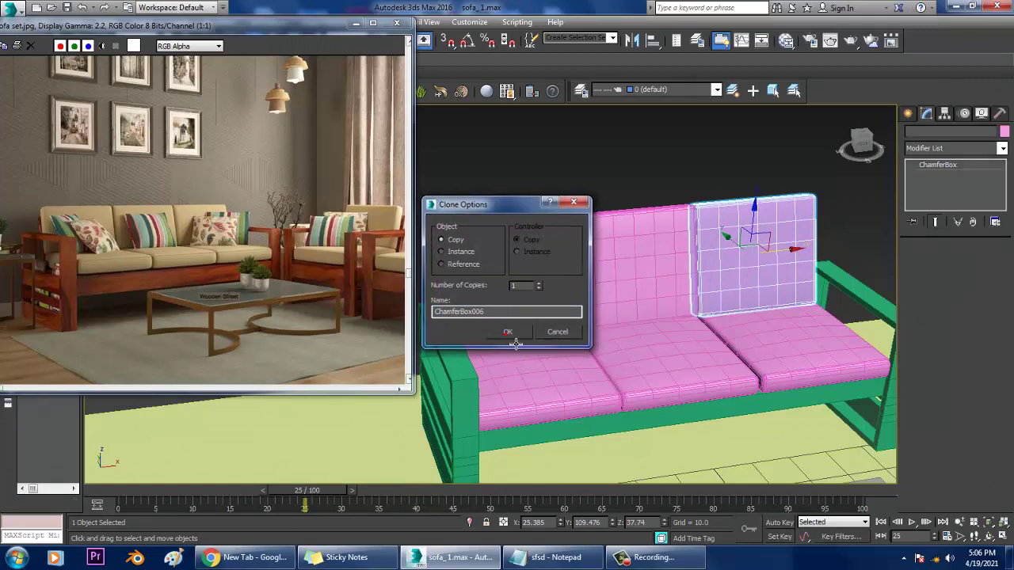
pyautogui.click(625, 180)
pyautogui.keyDown('alt'); pyautogui.moveTo(626, 312); pyautogui.dragTo(673, 311, button='middle'); pyautogui.keyUp('alt')
# Step: Convert the left back cushion to an editable poly
pyautogui.click(499, 303)
pyautogui.moveTo(592, 297); pyautogui.dragTo(661, 307, button='middle')
pyautogui.scroll(2, 661, 306)
pyautogui.keyDown('alt'); pyautogui.moveTo(554, 322); pyautogui.dragTo(584, 314, button='middle'); pyautogui.keyUp('alt')
pyautogui.click(583, 315)
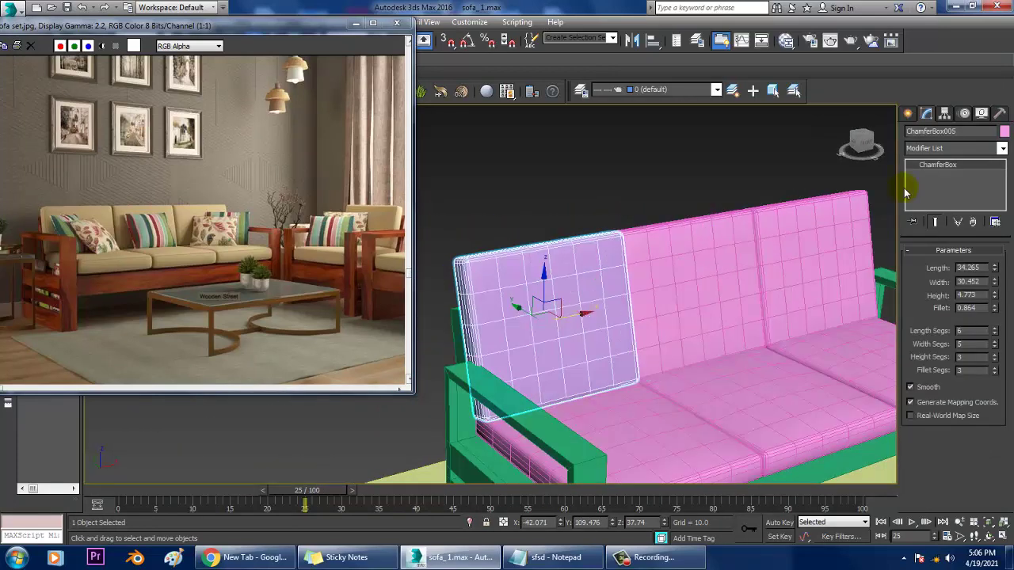
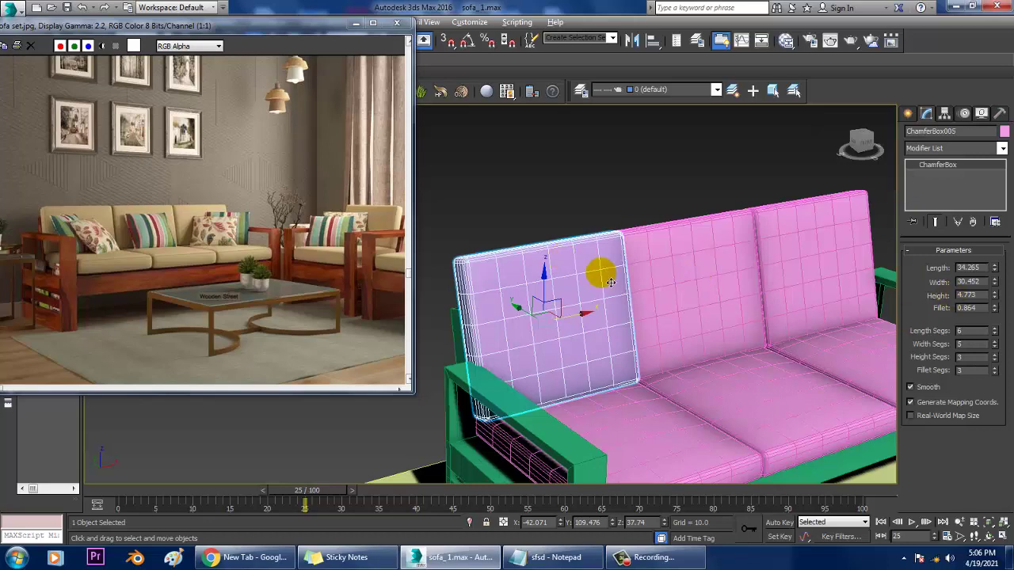
pyautogui.keyDown('alt'); pyautogui.moveTo(611, 283); pyautogui.dragTo(669, 333, button='middle'); pyautogui.keyUp('alt')
pyautogui.press('e')
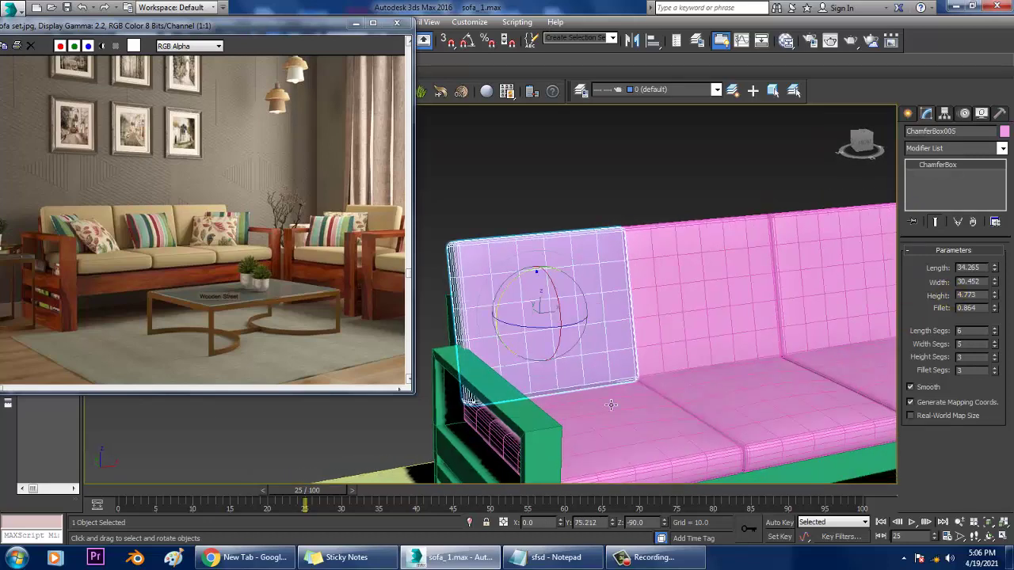
pyautogui.press('w')
pyautogui.rightClick(587, 273)
pyautogui.moveTo(655, 399)
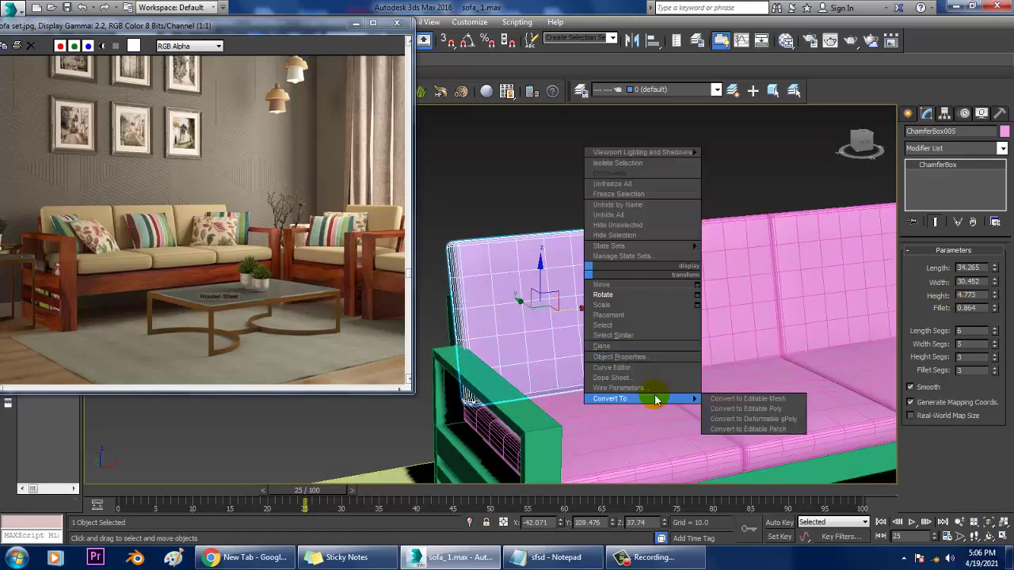
pyautogui.click(746, 409)
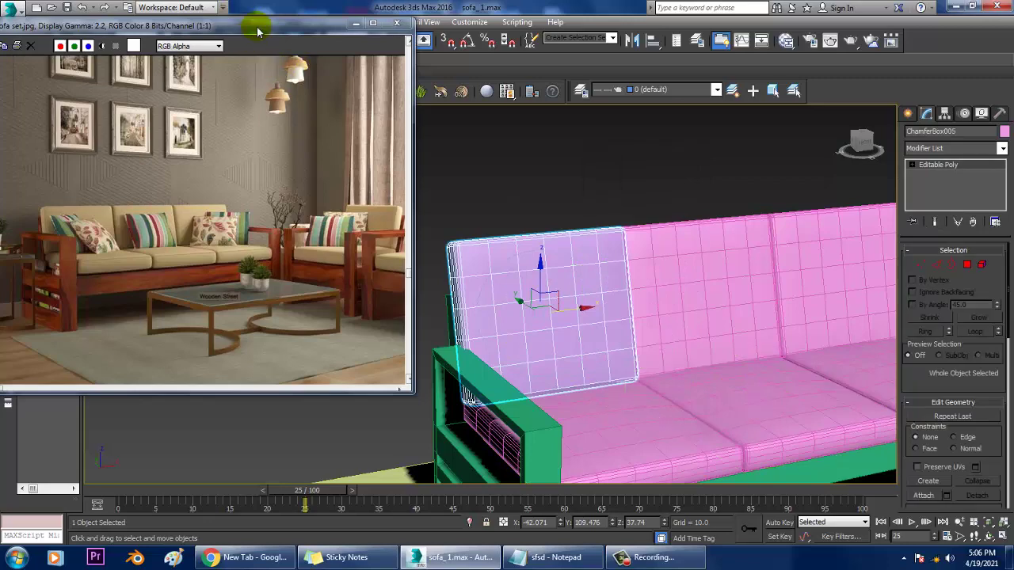
pyautogui.moveTo(257, 32); pyautogui.dragTo(228, 181)
pyautogui.click(90, 60)
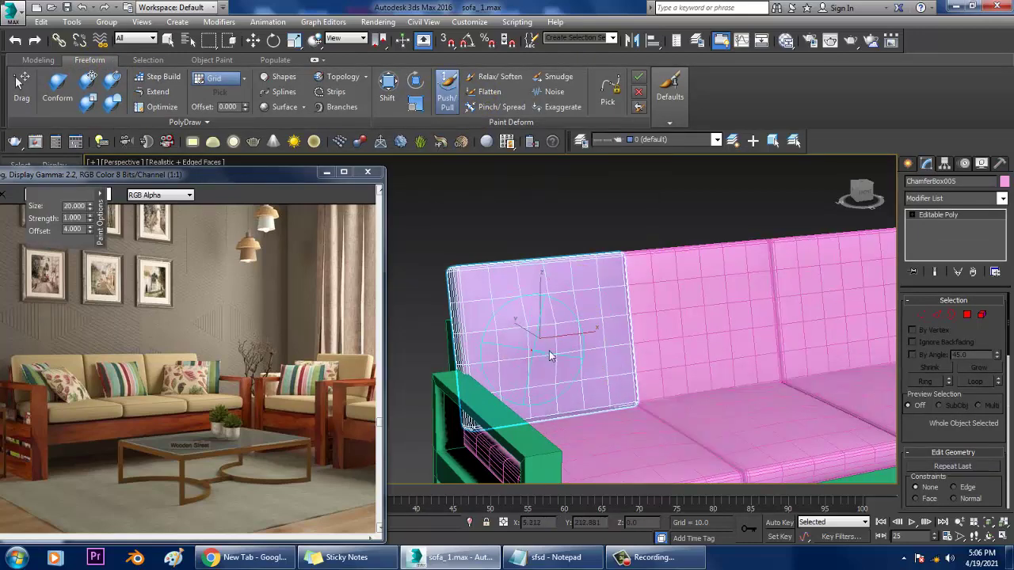
pyautogui.keyDown('alt'); pyautogui.moveTo(575, 326); pyautogui.dragTo(521, 328, button='middle'); pyautogui.keyUp('alt')
pyautogui.scroll(3, 521, 328)
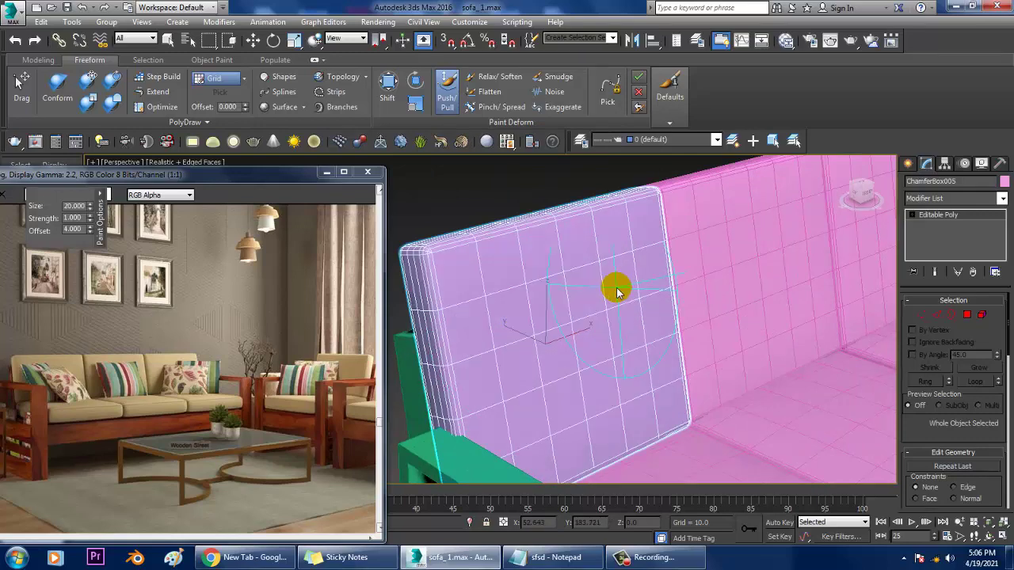
pyautogui.click(928, 214)
pyautogui.press('1')
pyautogui.click(954, 217)
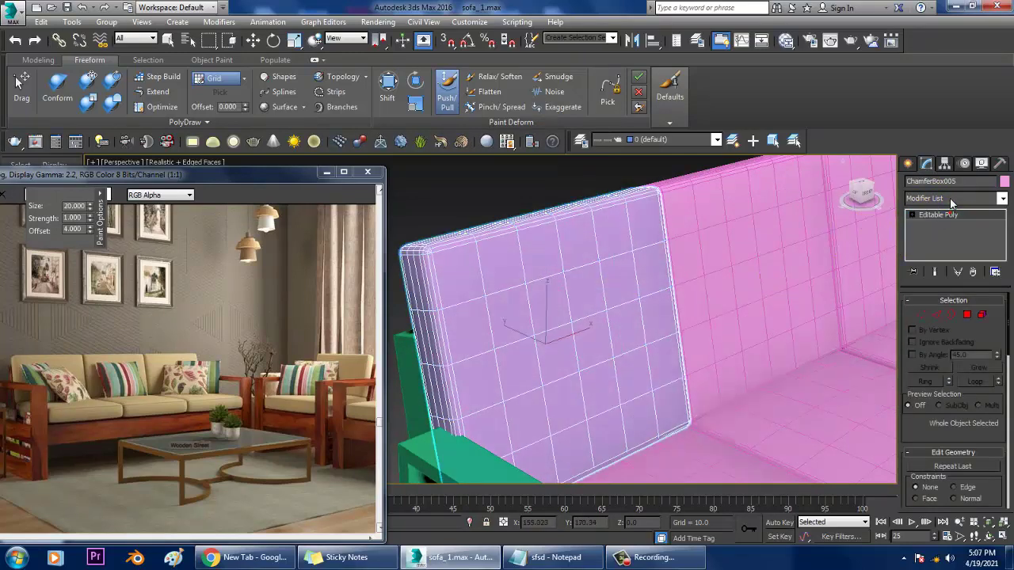
# Step: Apply a TurboSmooth modifier to the left back cushion and deselect it
pyautogui.click(949, 198)
pyautogui.press('t')
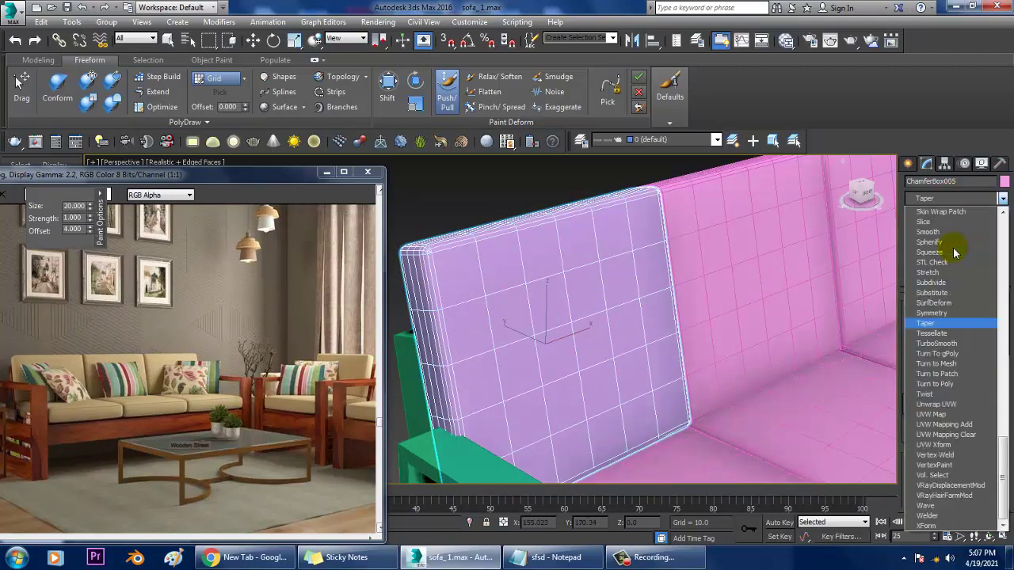
pyautogui.click(961, 342)
pyautogui.click(453, 209)
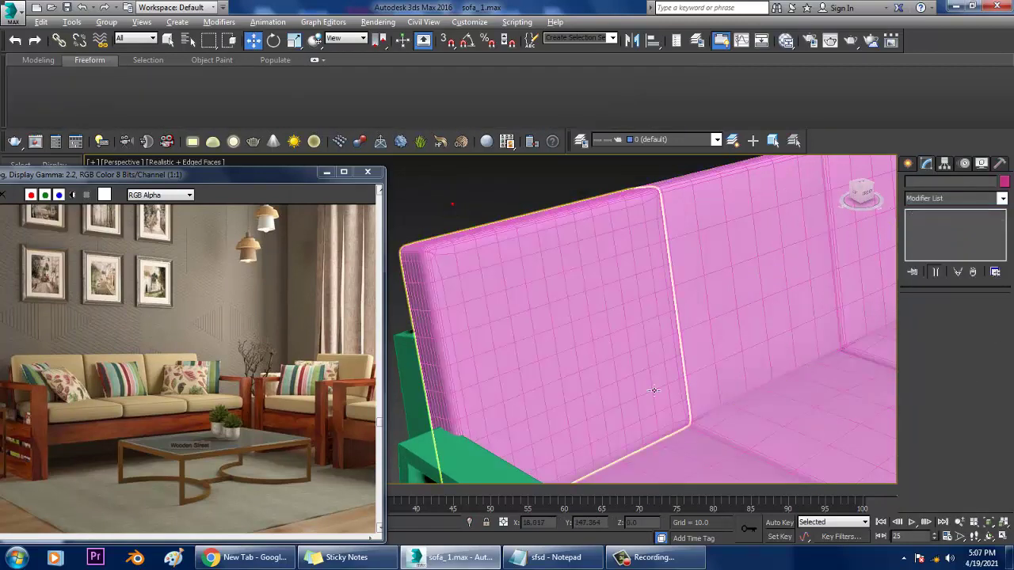
pyautogui.keyDown('alt'); pyautogui.moveTo(655, 389); pyautogui.dragTo(735, 413, button='middle'); pyautogui.keyUp('alt')
pyautogui.scroll(-3, 647, 378)
pyautogui.scroll(-3, 734, 413)
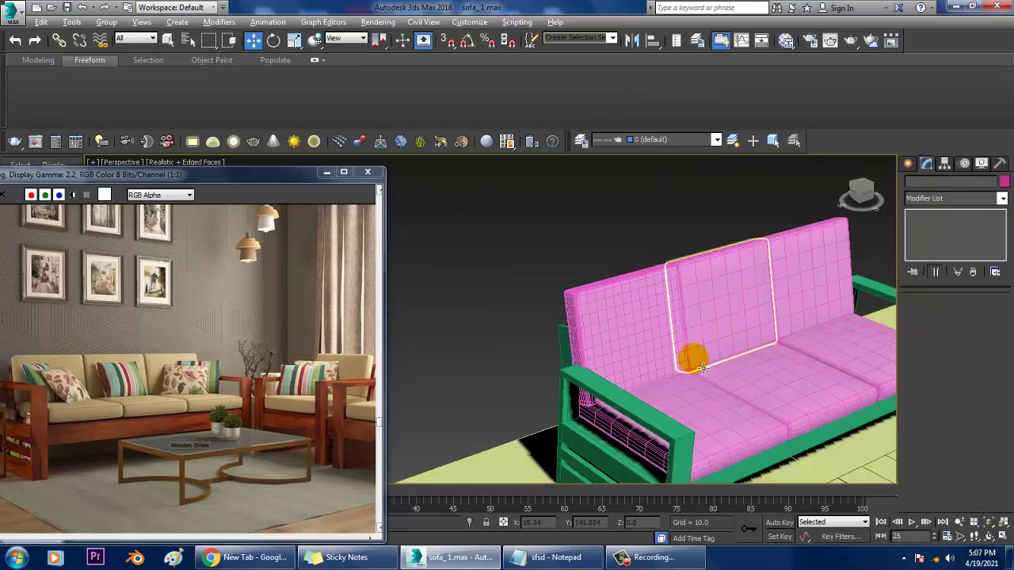
# Step: Apply TurboSmooth modifiers to the middle and right back cushions
pyautogui.keyDown('alt'); pyautogui.moveTo(700, 365); pyautogui.dragTo(652, 288, button='middle'); pyautogui.keyUp('alt')
pyautogui.click(653, 290)
pyautogui.click(951, 199)
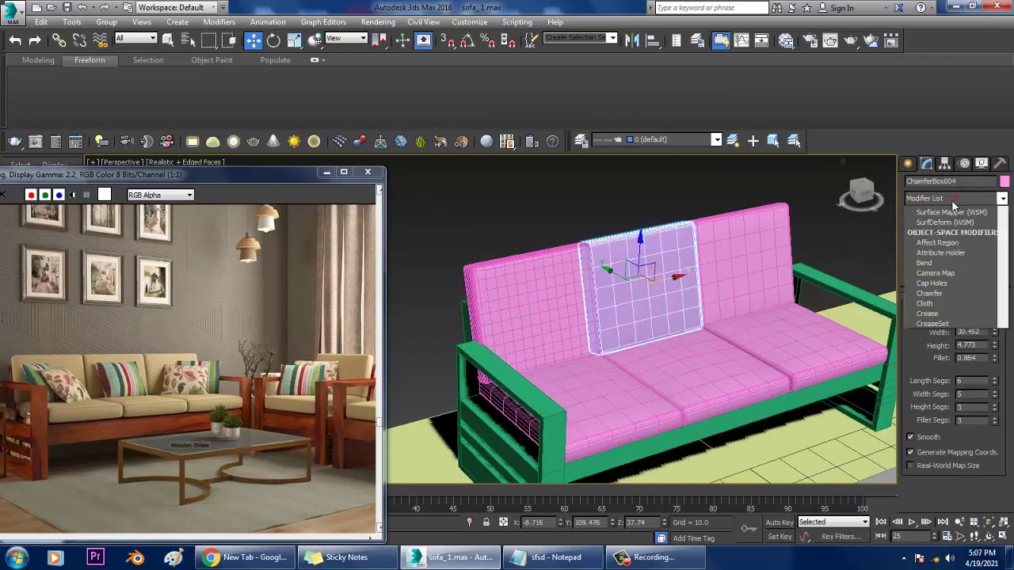
pyautogui.scroll(-10, 953, 238)
pyautogui.click(936, 344)
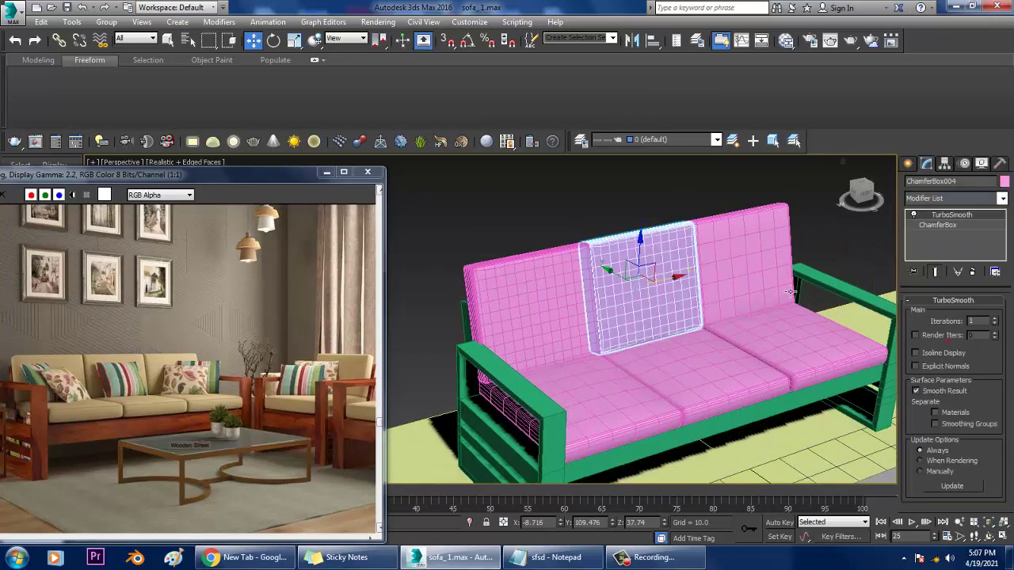
pyautogui.click(741, 262)
pyautogui.click(955, 199)
pyautogui.scroll(-10, 939, 270)
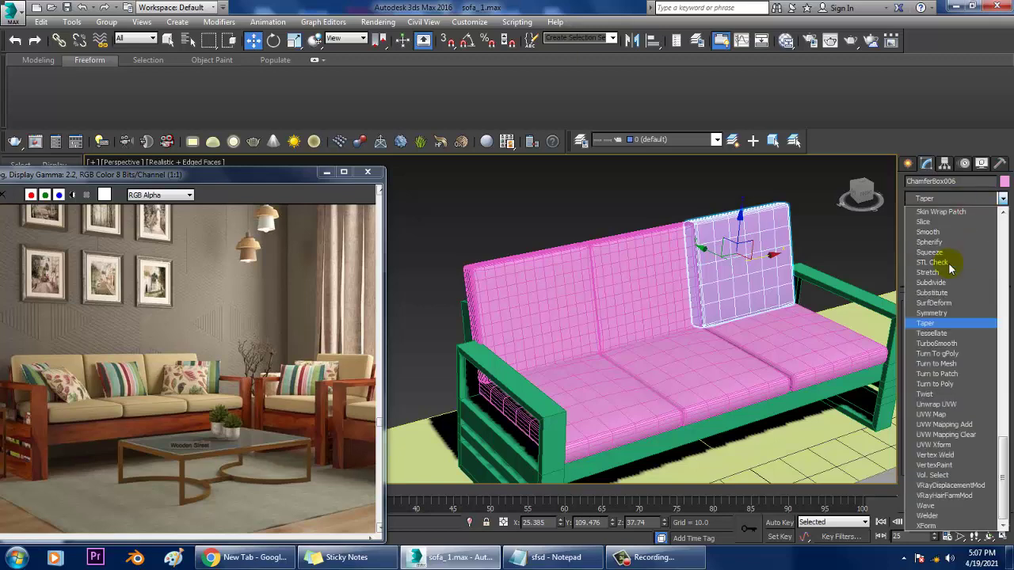
pyautogui.click(953, 346)
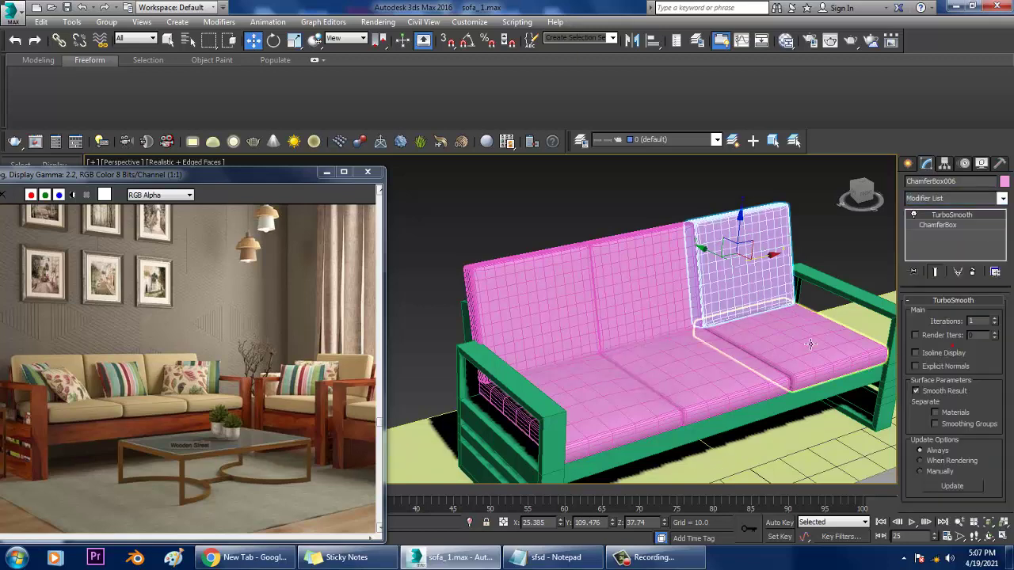
# Step: Apply a TurboSmooth modifier to each of the sofa's three seat cushions
pyautogui.click(809, 342)
pyautogui.click(953, 202)
pyautogui.scroll(-10, 938, 269)
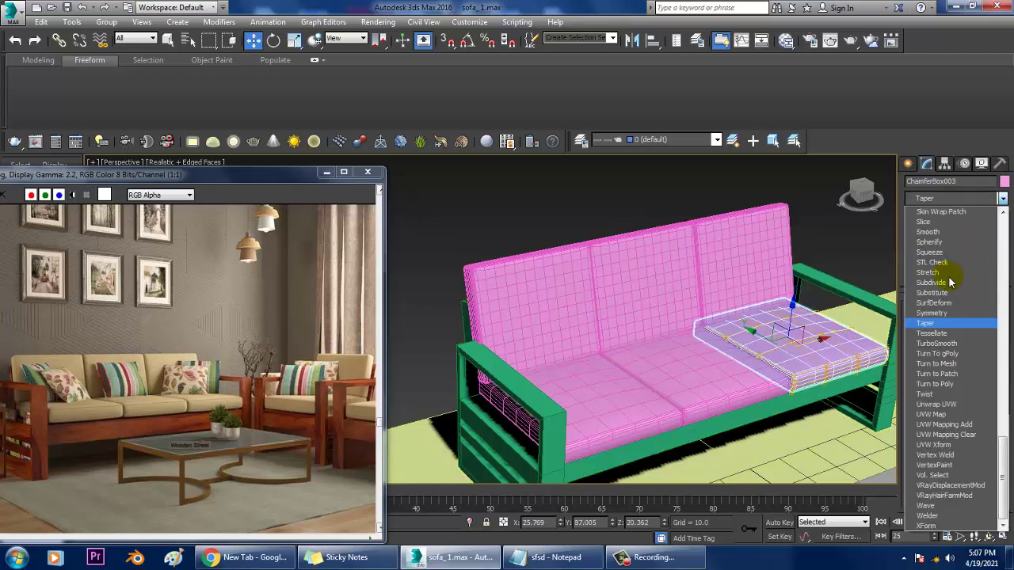
pyautogui.click(951, 345)
pyautogui.click(756, 368)
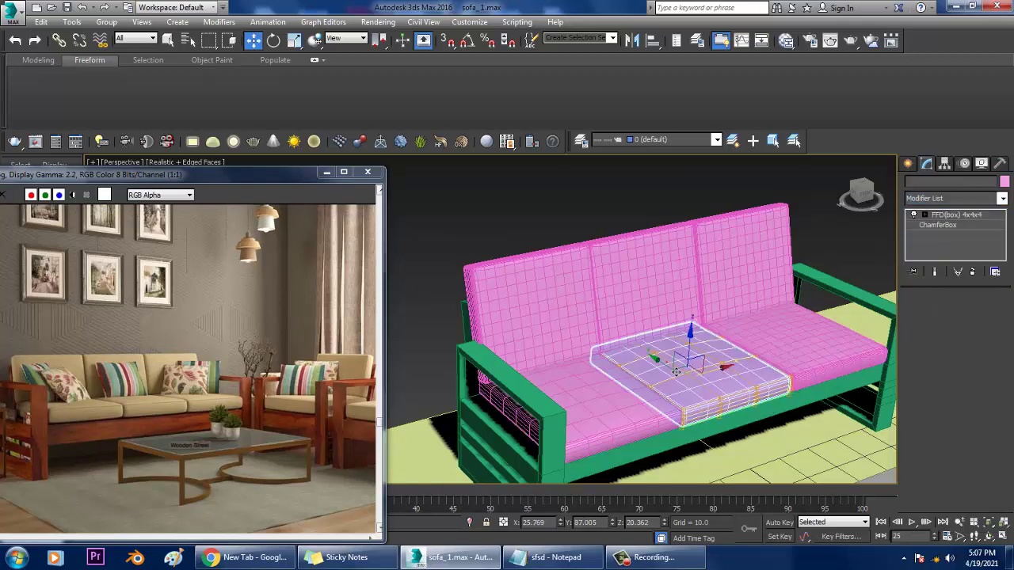
pyautogui.click(934, 198)
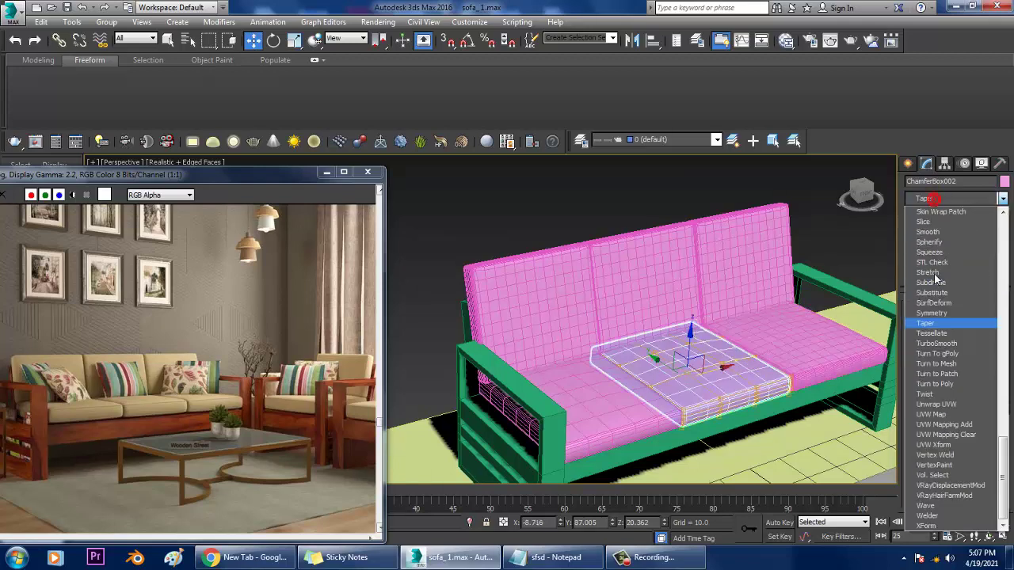
pyautogui.click(946, 345)
pyautogui.click(630, 411)
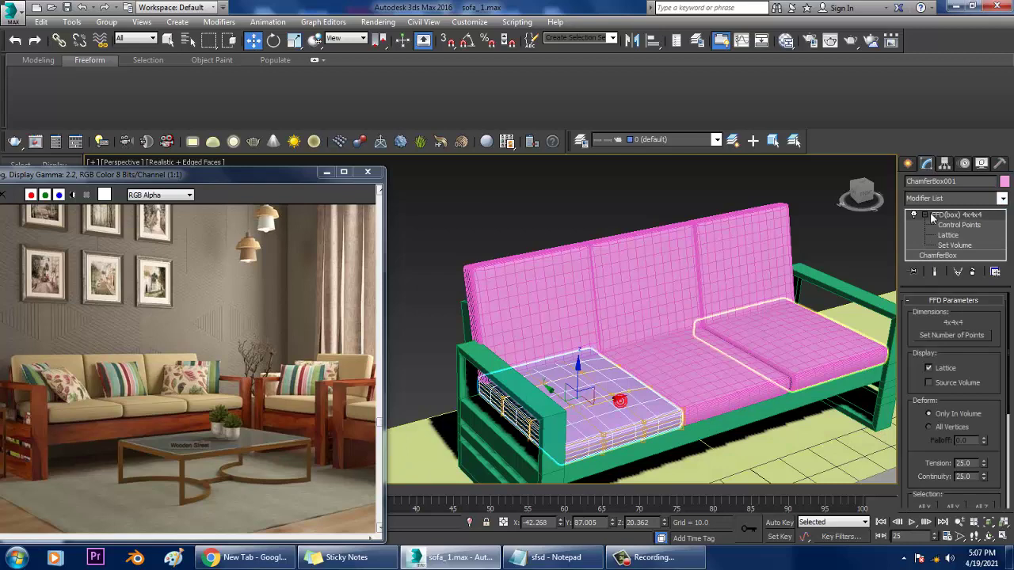
pyautogui.click(953, 199)
pyautogui.scroll(-10, 943, 317)
pyautogui.click(946, 345)
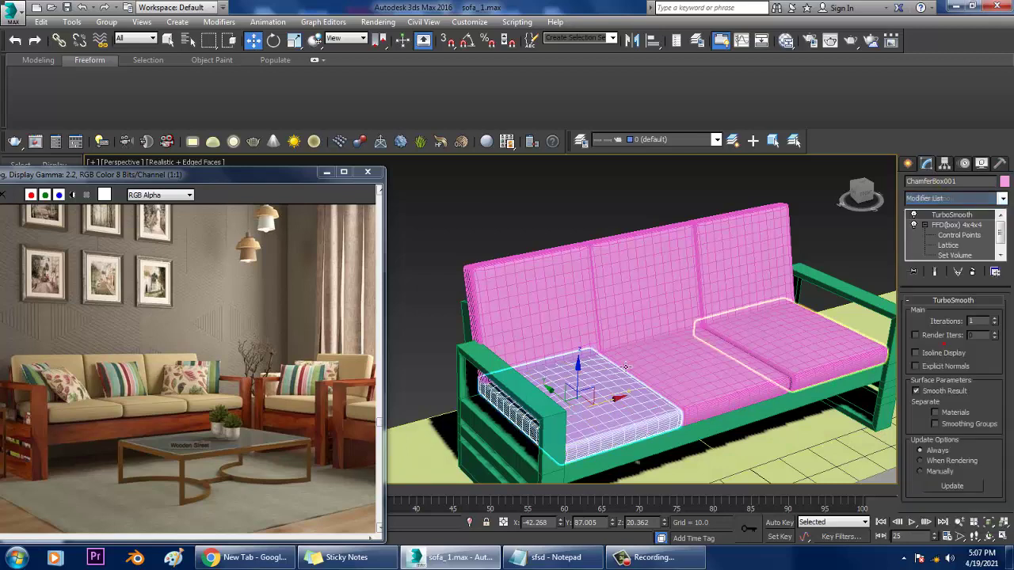
# Step: Select all objects in the scene and convert them to editable polys
pyautogui.hotkey('ctrl', 'a')
pyautogui.rightClick(656, 271)
pyautogui.moveTo(713, 396)
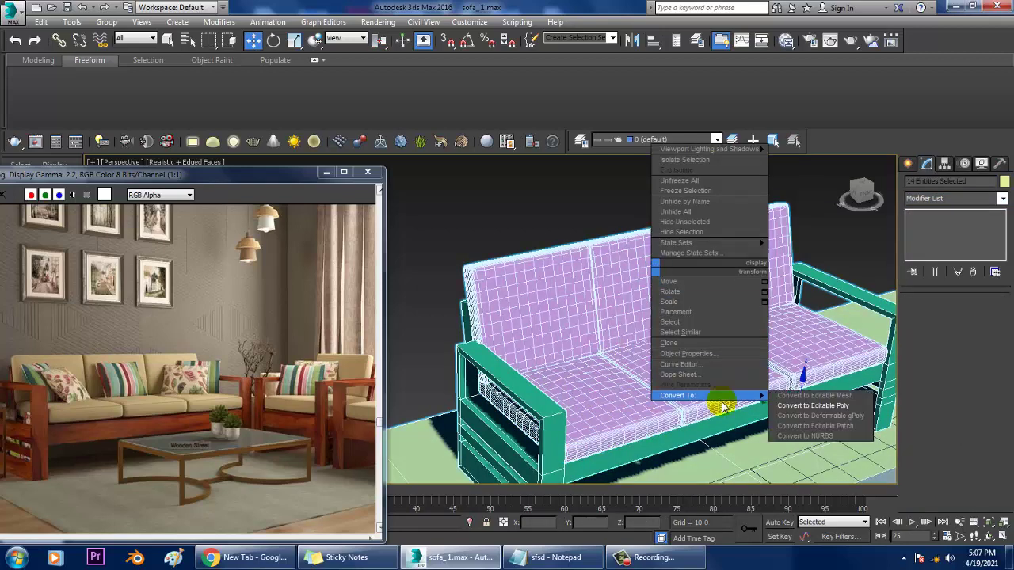
pyautogui.click(759, 410)
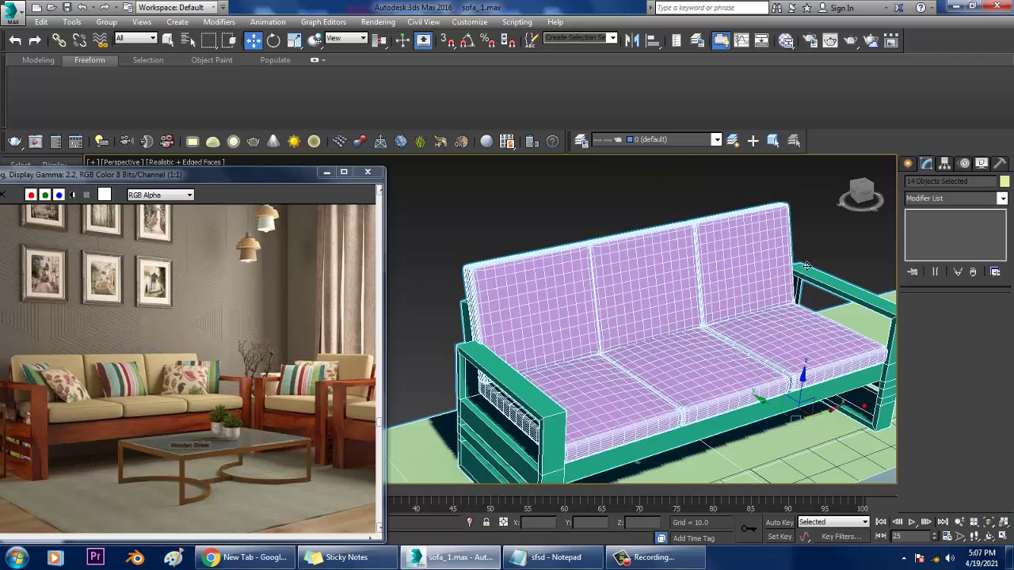
# Step: Assign a light grey object color to all the selected objects and deselect them
pyautogui.click(1003, 181)
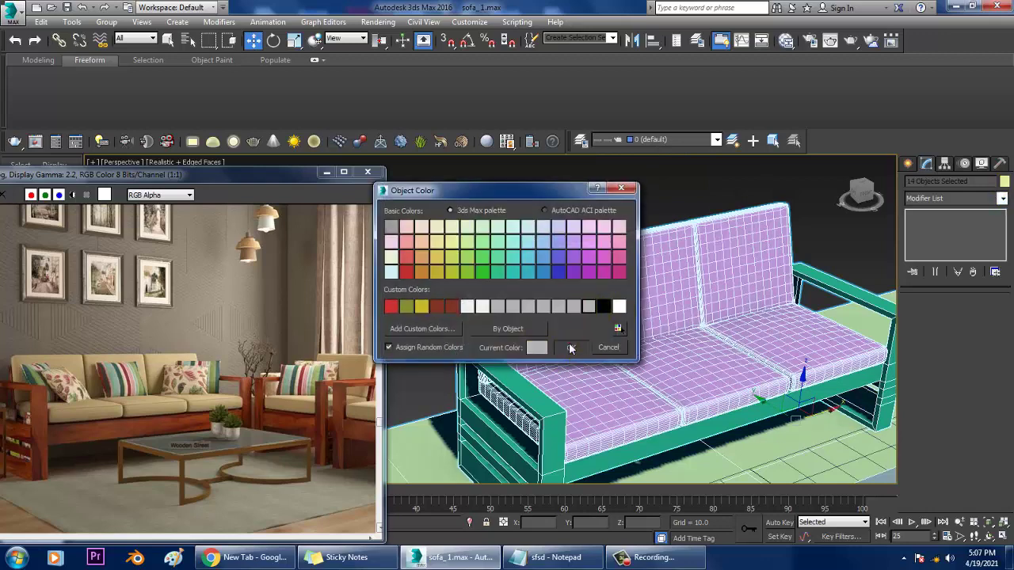
pyautogui.click(571, 349)
pyautogui.click(570, 220)
pyautogui.scroll(-3, 570, 221)
pyautogui.keyDown('alt'); pyautogui.moveTo(625, 316); pyautogui.dragTo(669, 277, button='middle'); pyautogui.keyUp('alt')
pyautogui.moveTo(831, 382); pyautogui.dragTo(761, 330, button='middle')
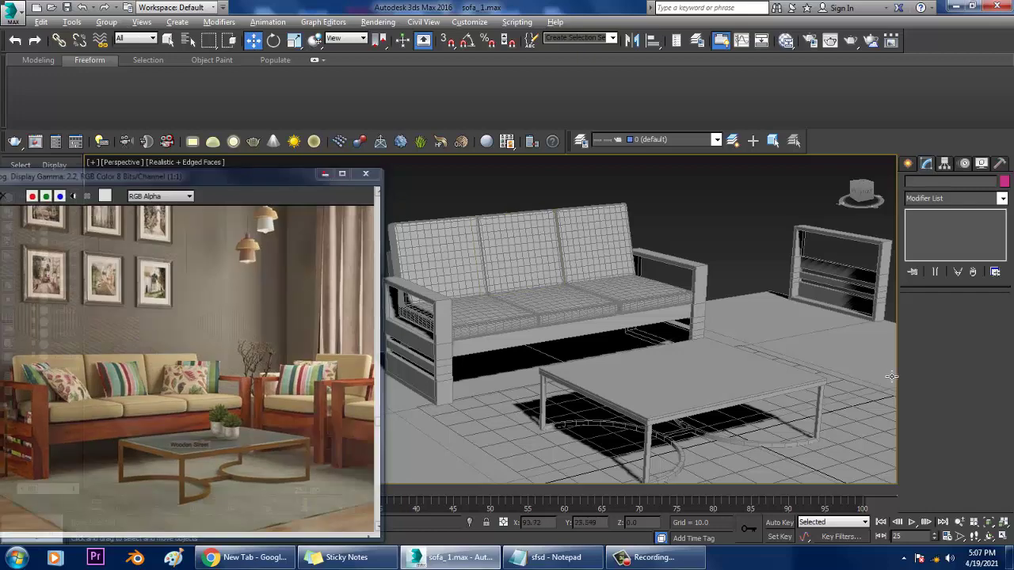
# Step: Minimize the reference image window and look over the sofa and coffee table from several angles
pyautogui.click(325, 172)
pyautogui.keyDown('alt'); pyautogui.moveTo(796, 369); pyautogui.dragTo(671, 388, button='middle'); pyautogui.keyUp('alt')
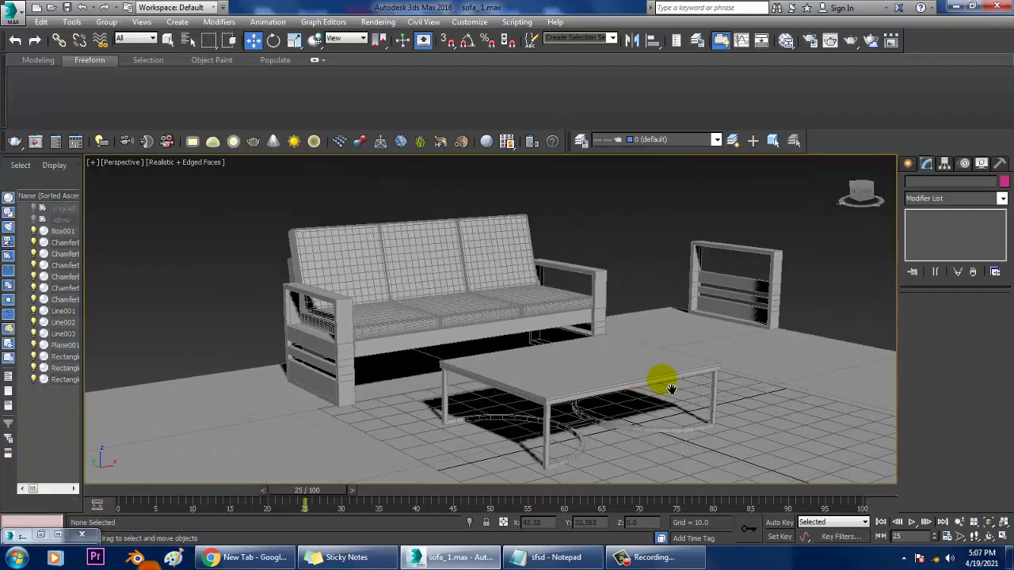
pyautogui.scroll(3, 638, 383)
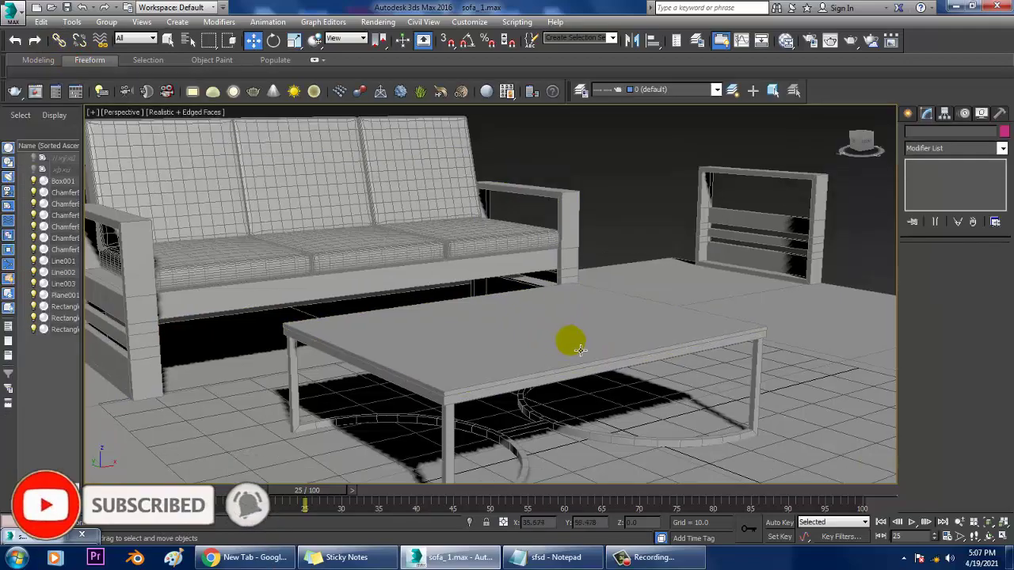
pyautogui.keyDown('alt'); pyautogui.moveTo(566, 340); pyautogui.dragTo(500, 360, button='middle'); pyautogui.keyUp('alt')
pyautogui.click(479, 356)
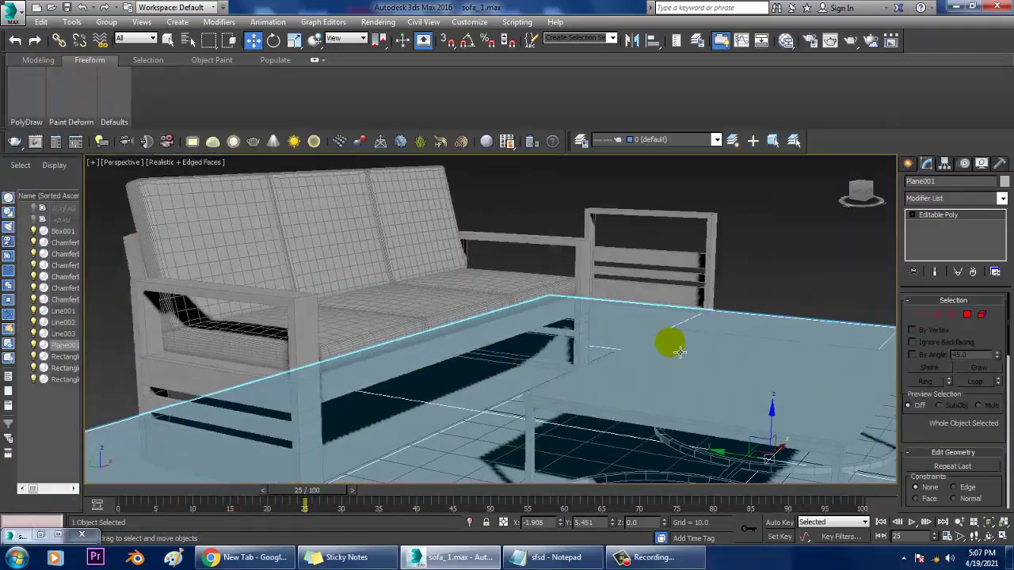
pyautogui.scroll(-4, 652, 352)
pyautogui.keyDown('alt'); pyautogui.moveTo(677, 351); pyautogui.dragTo(492, 339, button='middle'); pyautogui.keyUp('alt')
pyautogui.scroll(3, 597, 323)
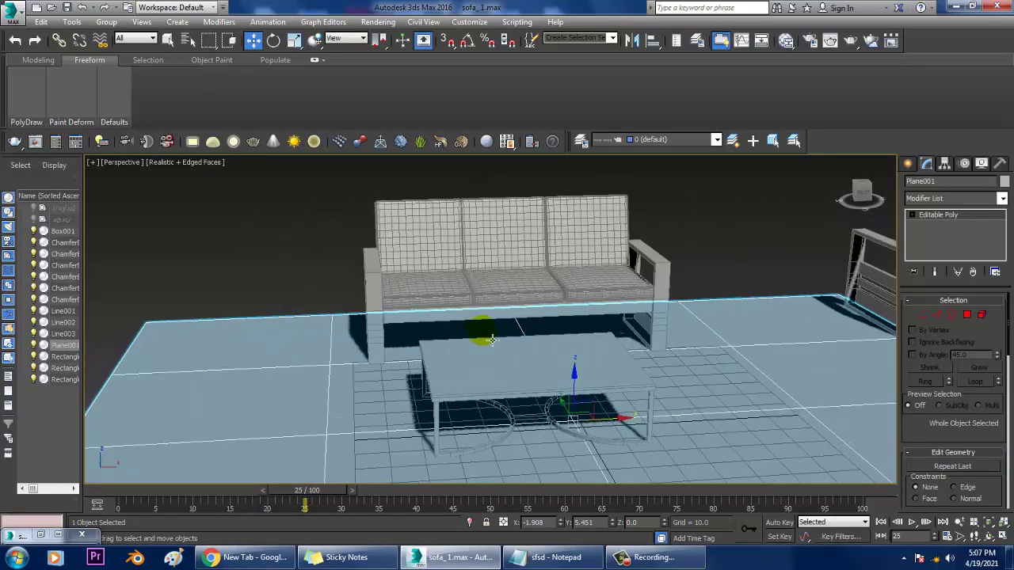
# Step: Select the whole sofa without the floor, mirror it as a copy about Y, and move the copy about -166.8 along Y, beyond the coffee table
pyautogui.moveTo(758, 339); pyautogui.dragTo(758, 345)
pyautogui.keyDown('alt'); pyautogui.moveTo(728, 358); pyautogui.dragTo(815, 361, button='middle'); pyautogui.keyUp('alt')
pyautogui.keyDown('alt'); pyautogui.click(693, 320); pyautogui.keyUp('alt')
pyautogui.keyDown('alt'); pyautogui.moveTo(724, 322); pyautogui.dragTo(684, 324, button='middle'); pyautogui.keyUp('alt')
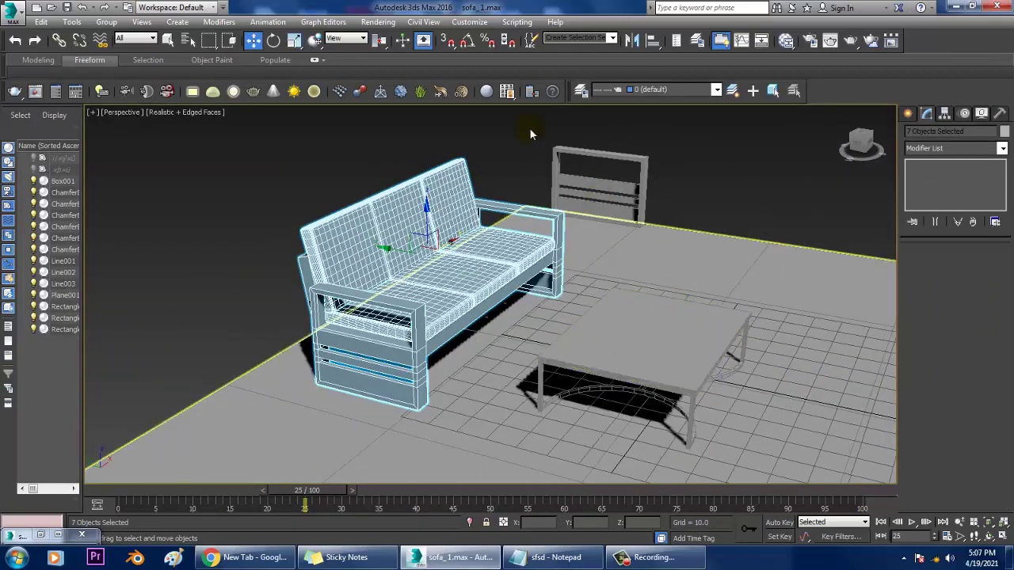
pyautogui.click(634, 41)
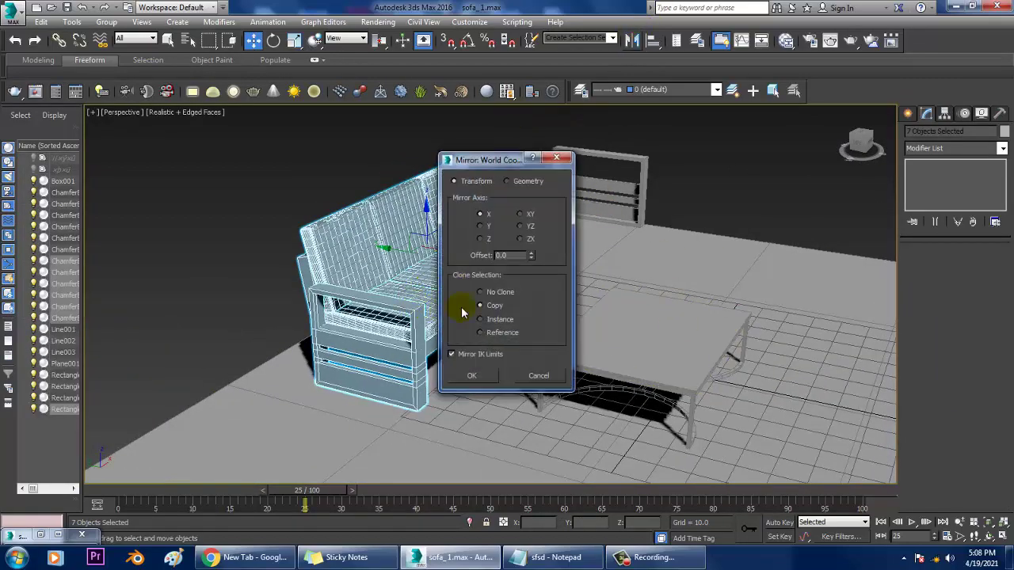
pyautogui.click(480, 225)
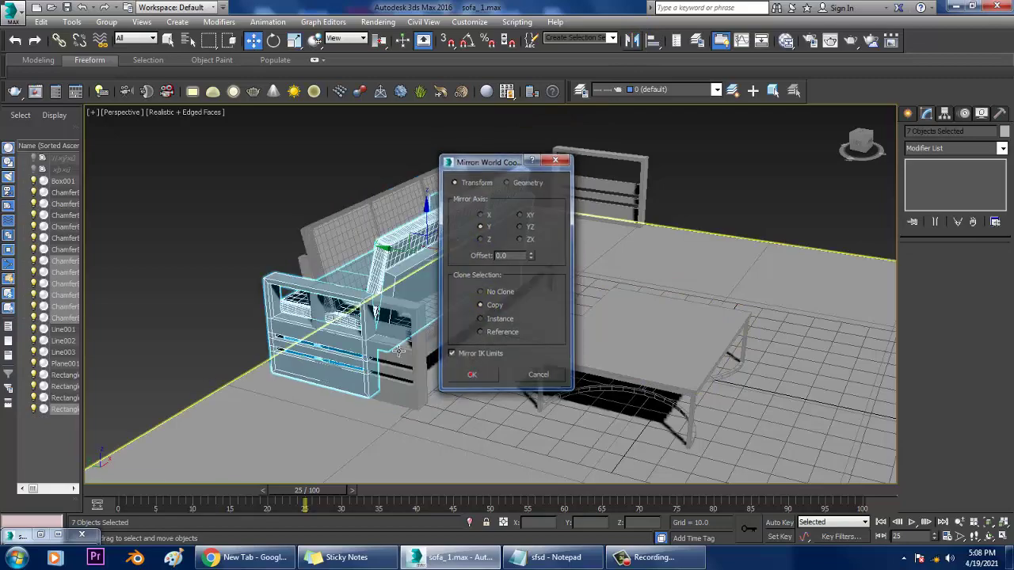
pyautogui.click(484, 379)
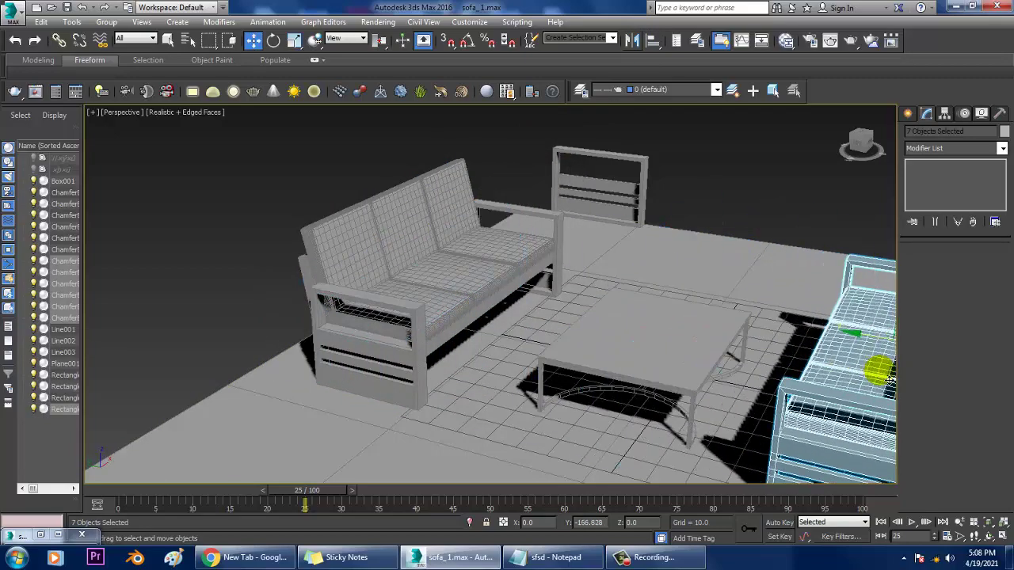
# Step: Examine the arrangement of the two facing sofas around the coffee table and clear the selection
pyautogui.scroll(5, 753, 354)
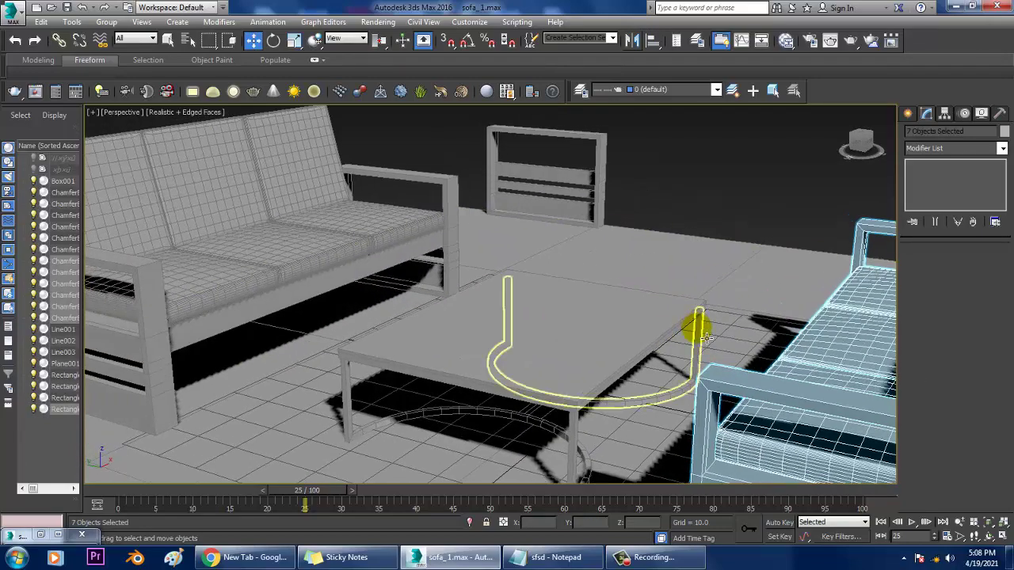
pyautogui.scroll(-6, 677, 323)
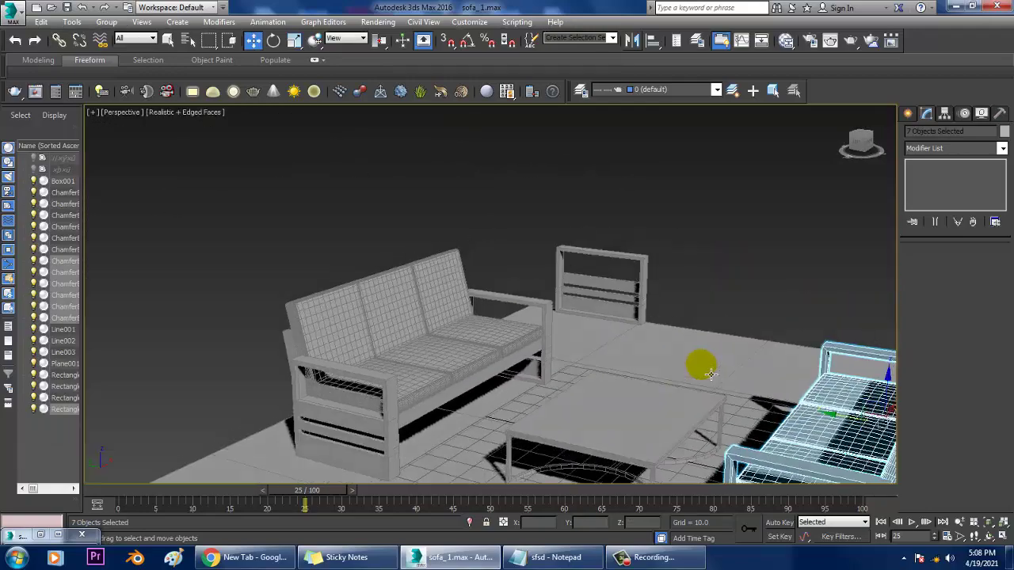
pyautogui.moveTo(731, 390); pyautogui.dragTo(529, 334, button='middle')
pyautogui.scroll(3, 561, 340)
pyautogui.scroll(-3, 586, 336)
pyautogui.scroll(3, 584, 334)
pyautogui.scroll(-3, 589, 330)
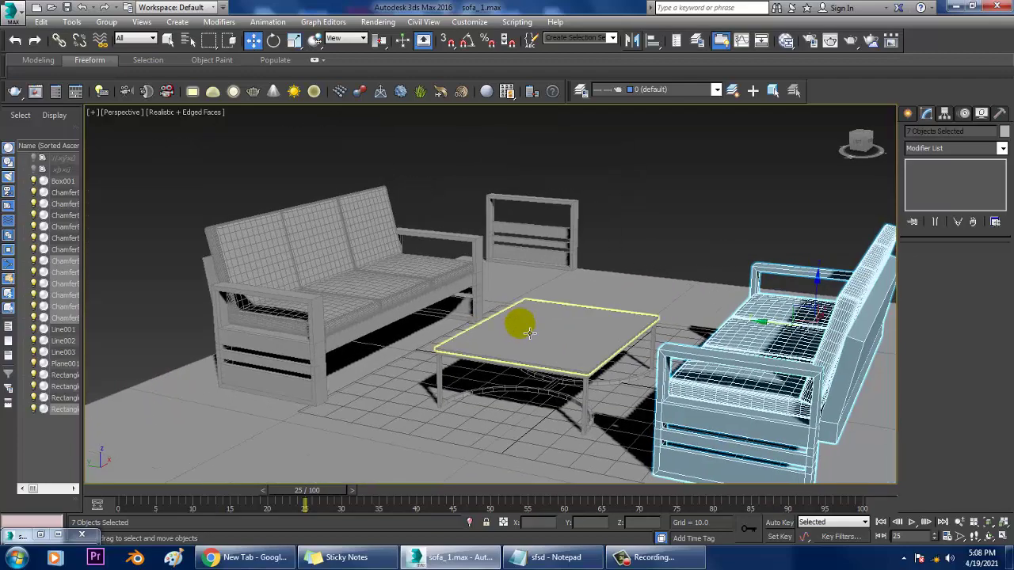
pyautogui.click(689, 169)
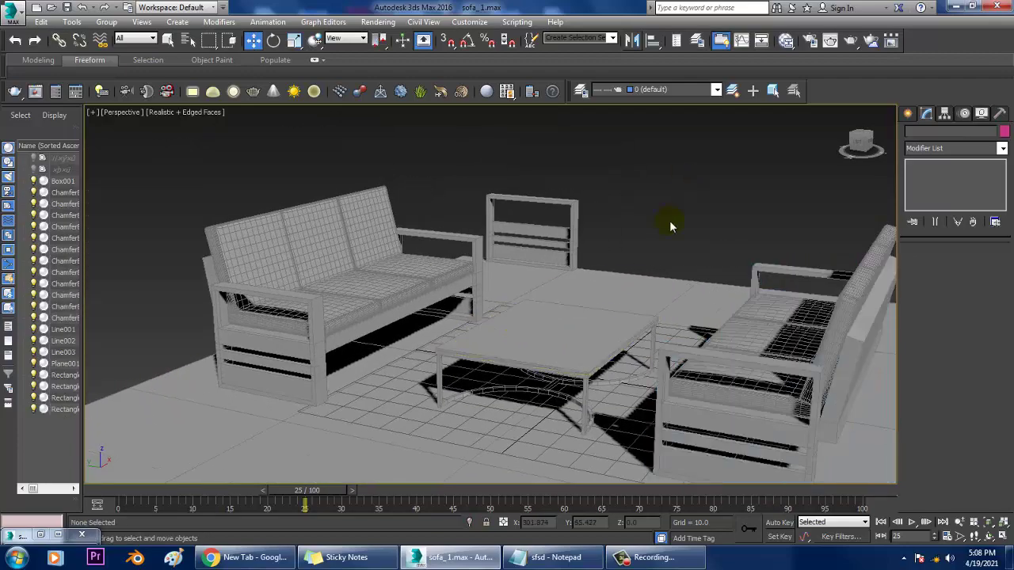